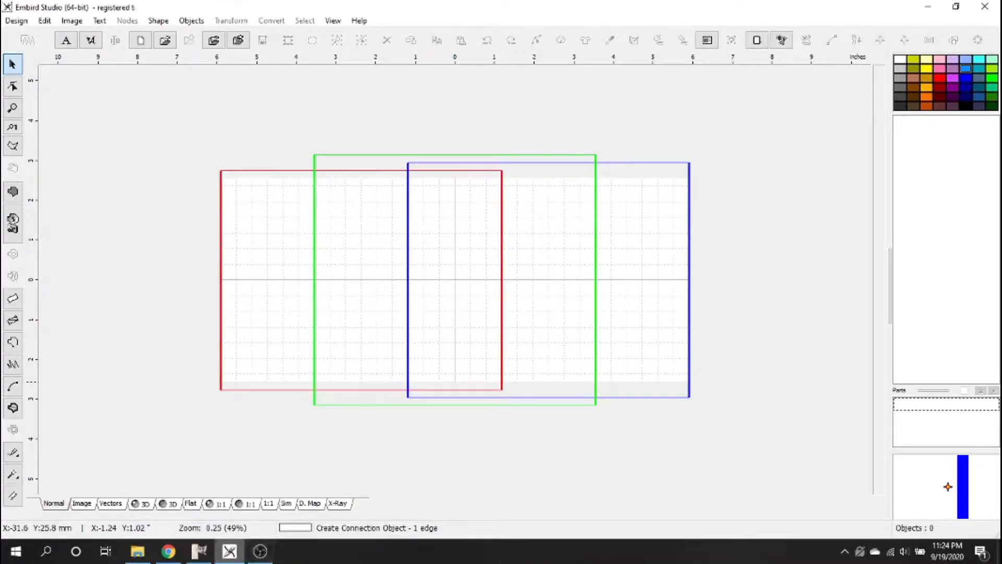
Switch to GIMP to check the scanned body image, and return to Embird Studio.
{"action": "left_click", "coordinate": [199, 551]}
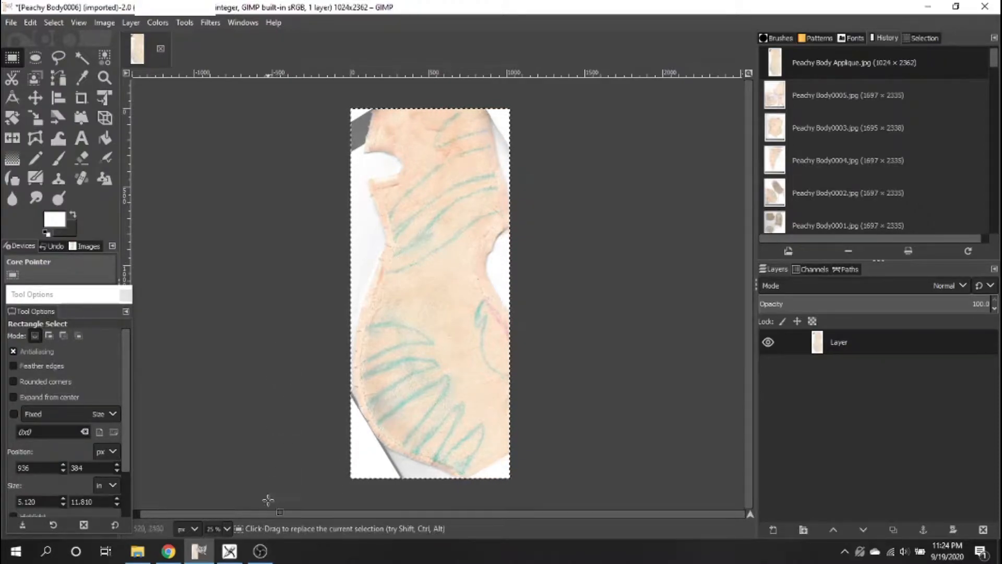
{"action": "left_click", "coordinate": [225, 550]}
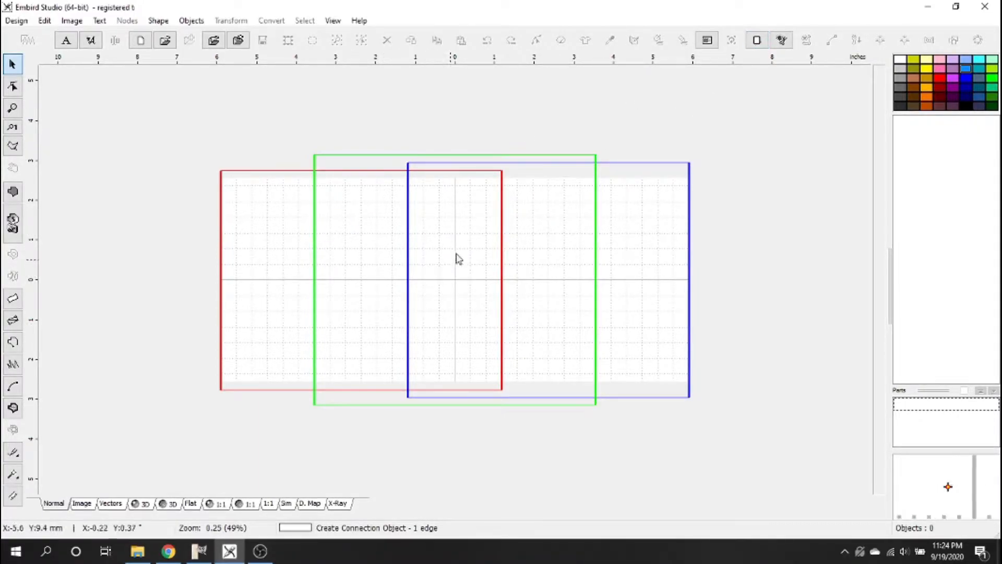
Open the hoop size list and select the BabyLock ESE, Brother 8200 (large) 5.1 x 7.1" hoop.
{"action": "left_click", "coordinate": [757, 42]}
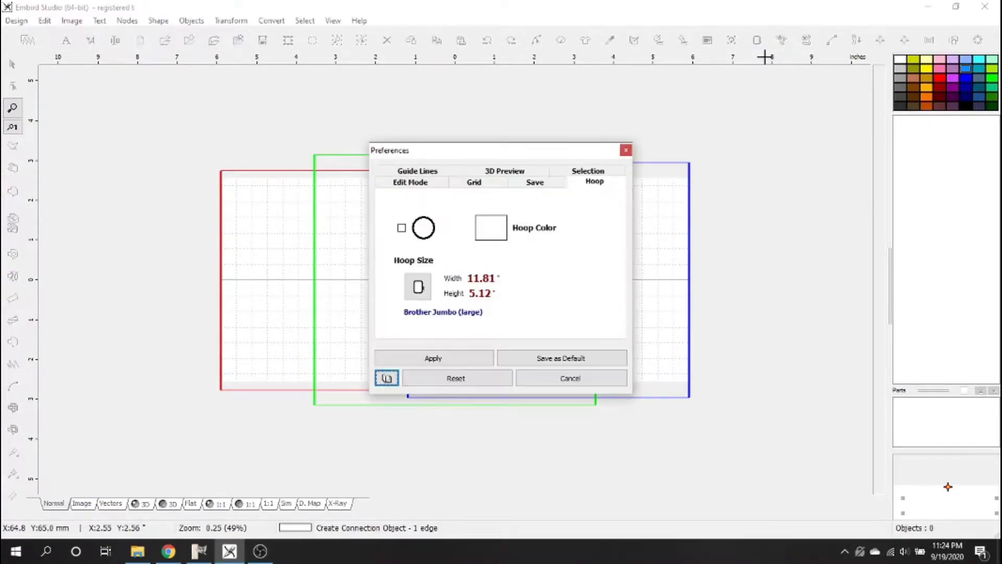
{"action": "left_click", "coordinate": [431, 313]}
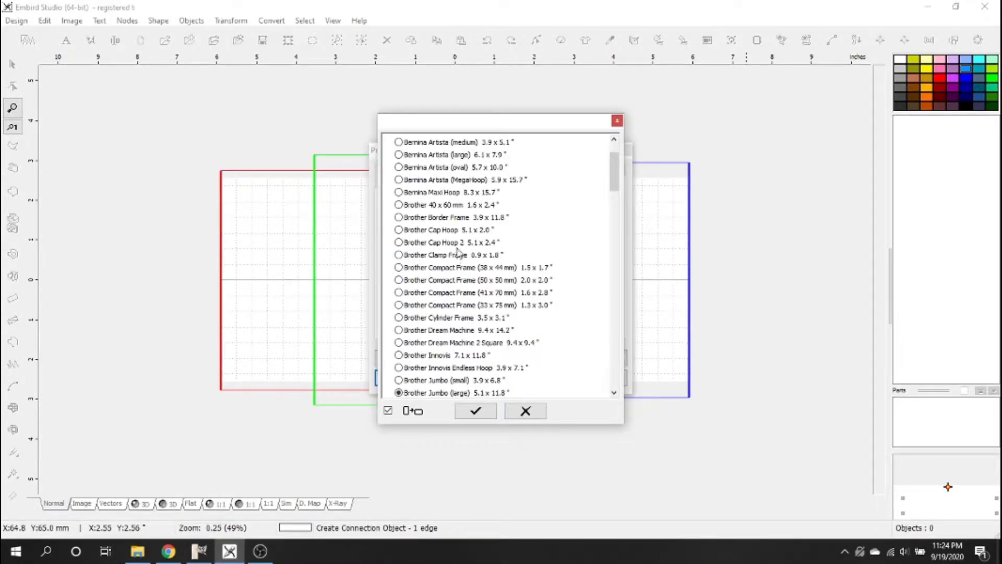
{"action": "left_click_drag", "start_coordinate": [616, 173], "coordinate": [615, 166]}
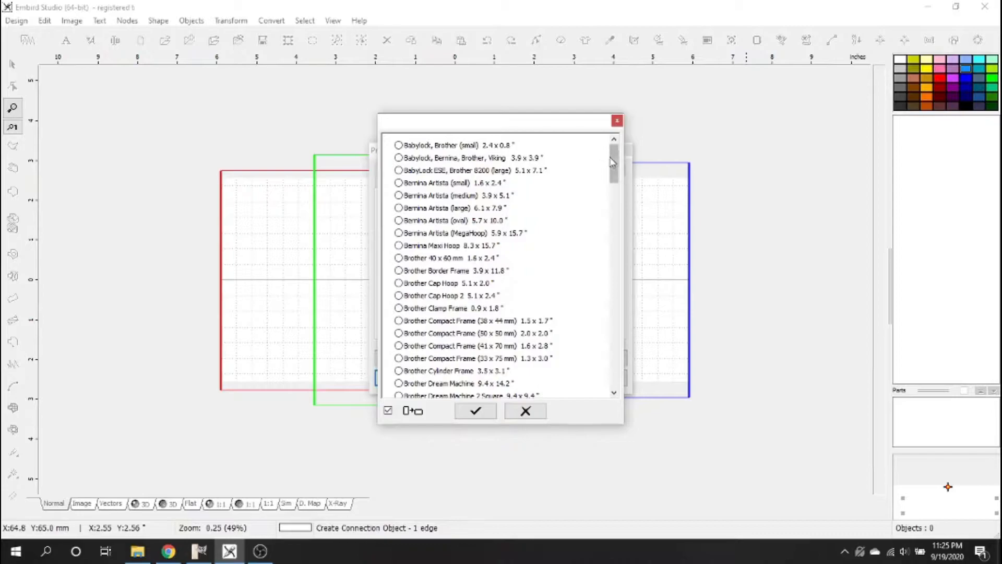
{"action": "left_click", "coordinate": [525, 170]}
Select the Brother Jumbo (large) 5.1 x 11.8" hoop, disable its rotation, and apply the portrait hoop size.
{"action": "left_click", "coordinate": [615, 393]}
{"action": "left_click", "coordinate": [615, 393]}
{"action": "left_click", "coordinate": [615, 393]}
{"action": "left_click", "coordinate": [615, 393]}
{"action": "left_click", "coordinate": [614, 393]}
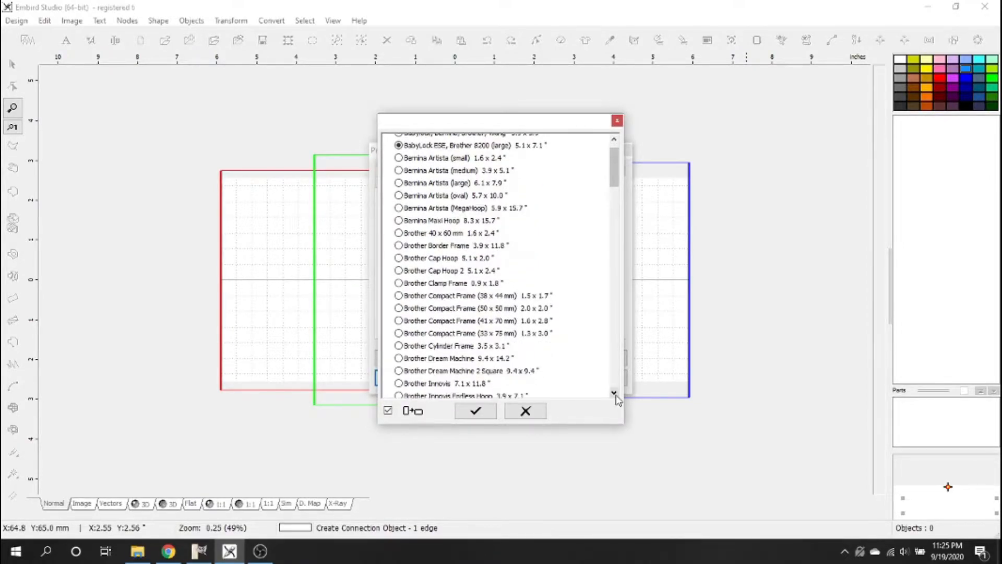
{"action": "left_click", "coordinate": [616, 395]}
{"action": "left_click", "coordinate": [616, 395]}
{"action": "left_click", "coordinate": [616, 395]}
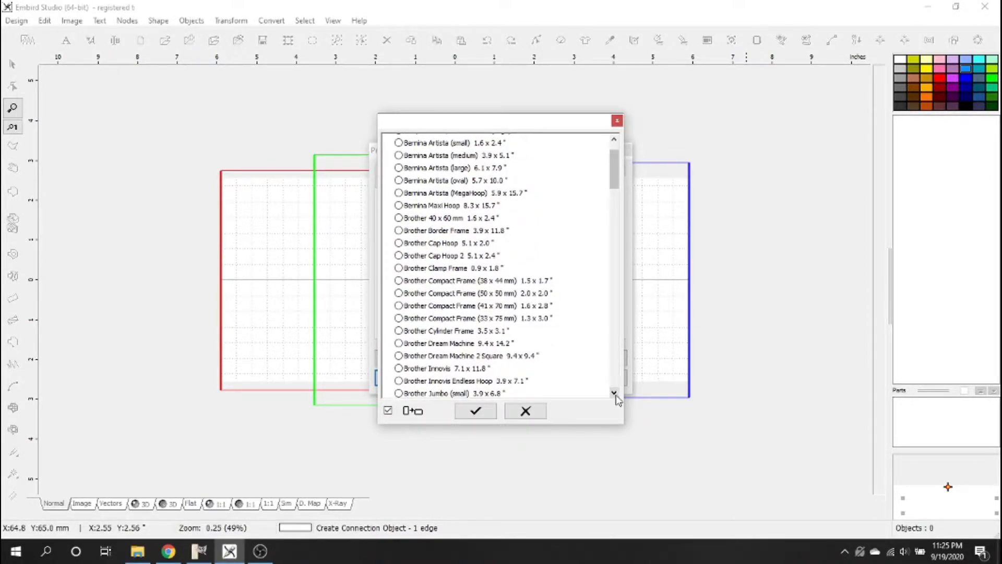
{"action": "left_click", "coordinate": [616, 395]}
{"action": "left_click", "coordinate": [615, 395]}
{"action": "left_click", "coordinate": [616, 395]}
{"action": "left_click", "coordinate": [616, 395]}
{"action": "left_click", "coordinate": [502, 382]}
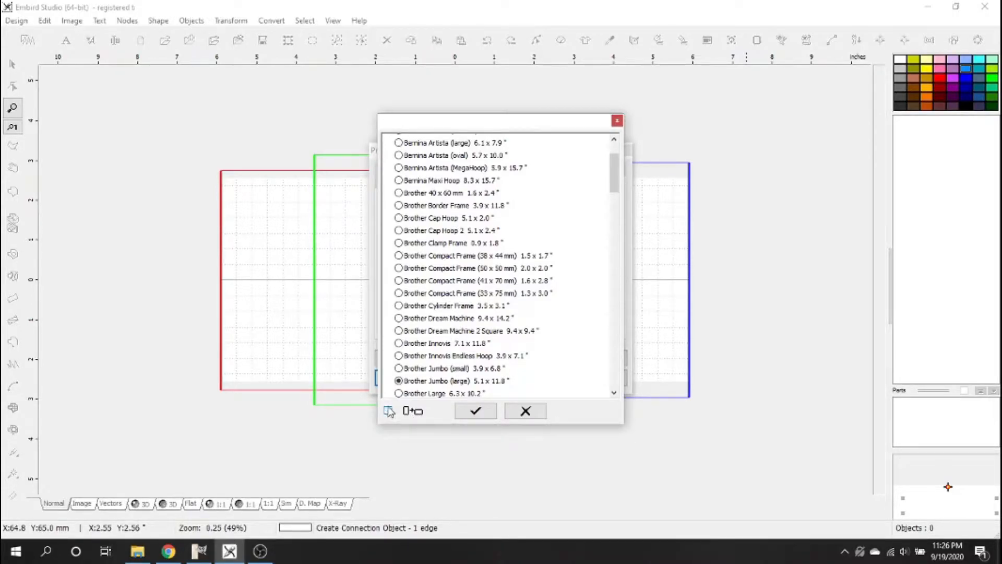
{"action": "left_click", "coordinate": [475, 412]}
{"action": "left_click", "coordinate": [452, 359]}
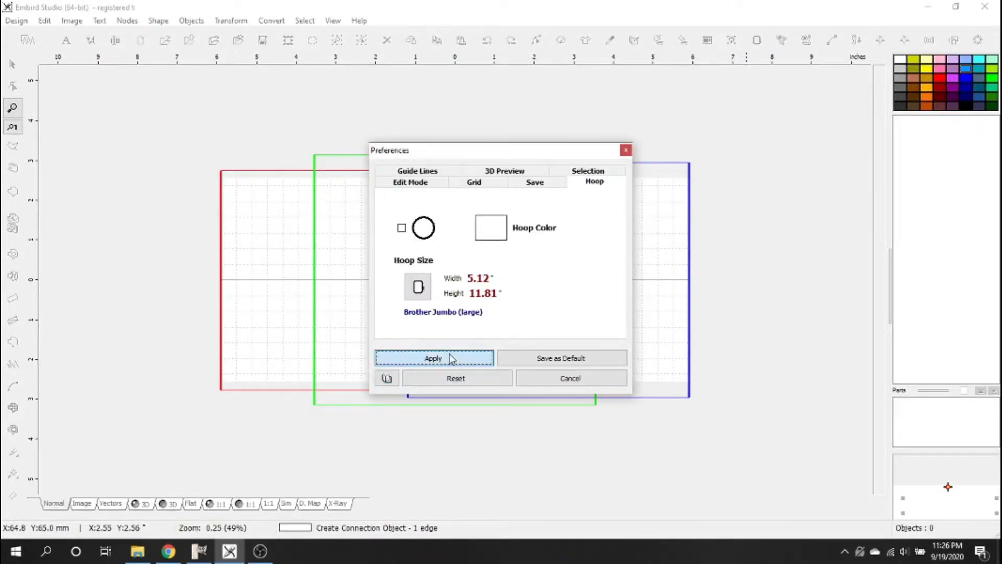
{"action": "scroll", "coordinate": [516, 322], "scroll_direction": "down", "scroll_amount": 1}
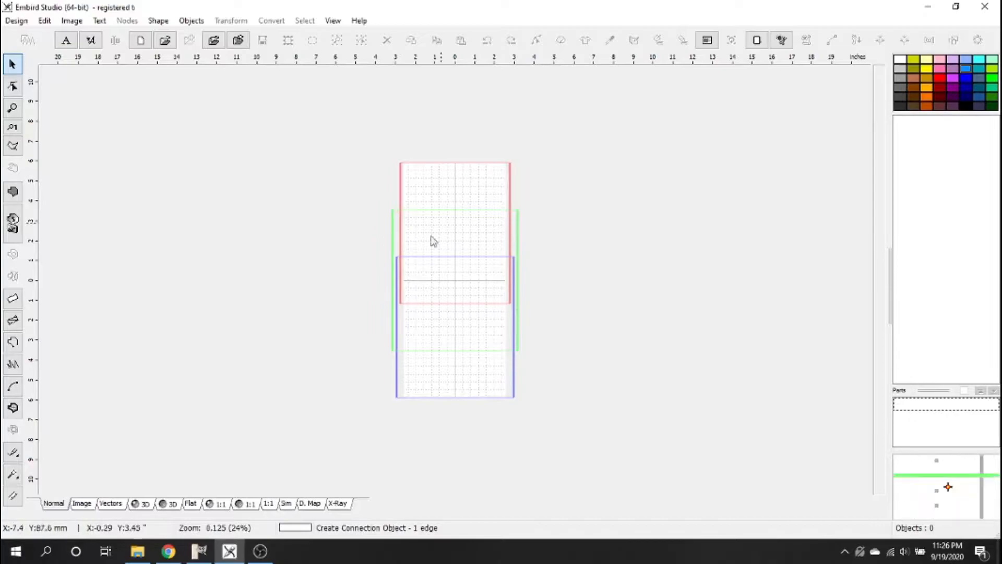
{"action": "scroll", "coordinate": [454, 288], "scroll_direction": "up", "scroll_amount": 1}
{"action": "scroll", "coordinate": [421, 310], "scroll_direction": "down", "scroll_amount": 1}
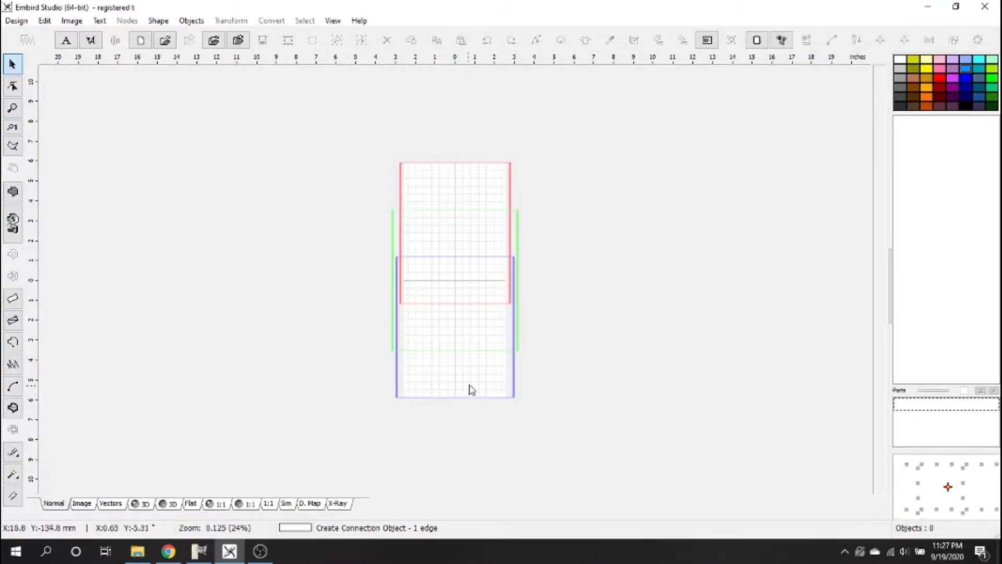
{"action": "scroll", "coordinate": [470, 389], "scroll_direction": "up", "scroll_amount": 1}
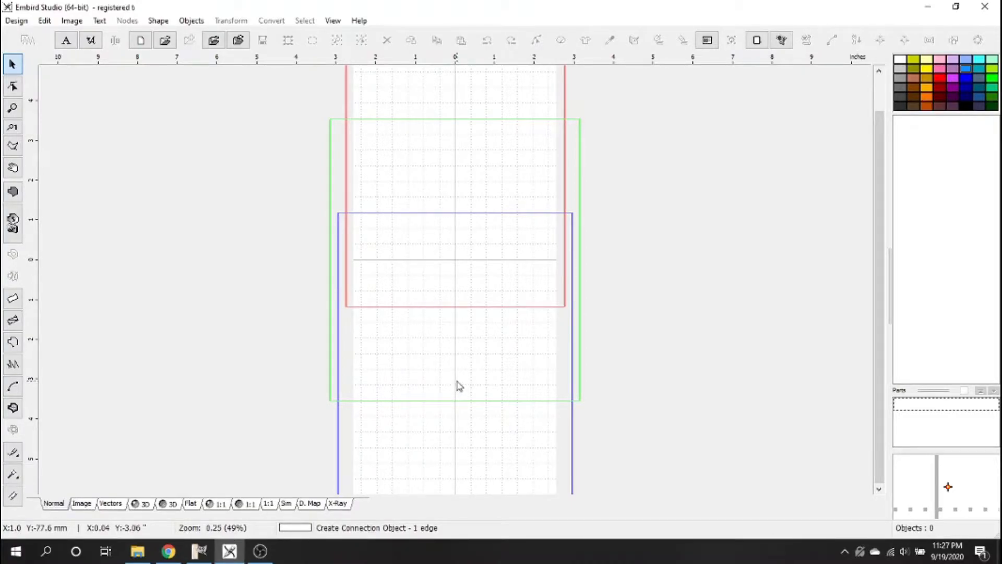
{"action": "scroll", "coordinate": [457, 385], "scroll_direction": "down", "scroll_amount": 1}
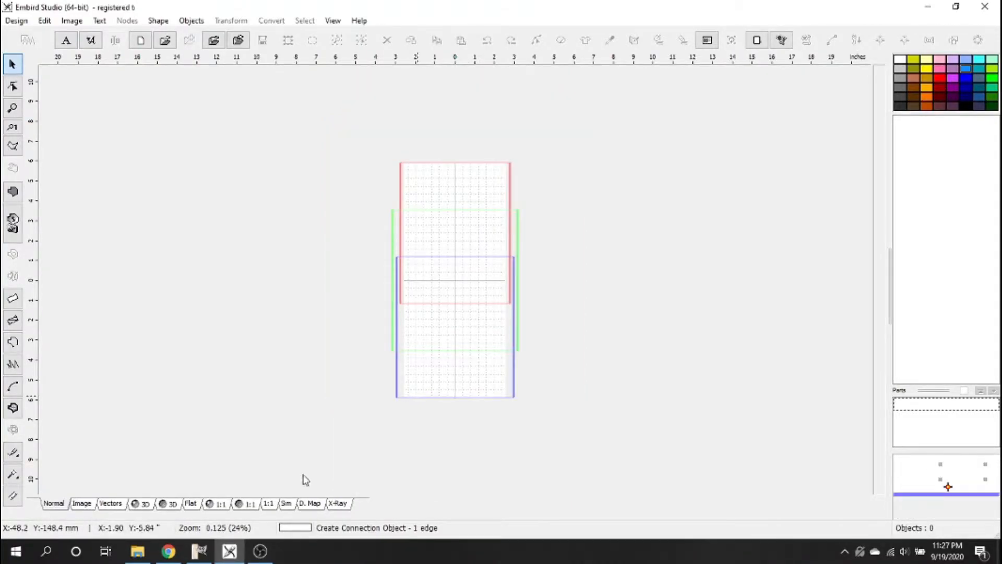
Switch to GIMP and copy the selected 5.120 x 11.810 inch body image.
{"action": "left_click", "coordinate": [199, 550]}
{"action": "left_click", "coordinate": [52, 23]}
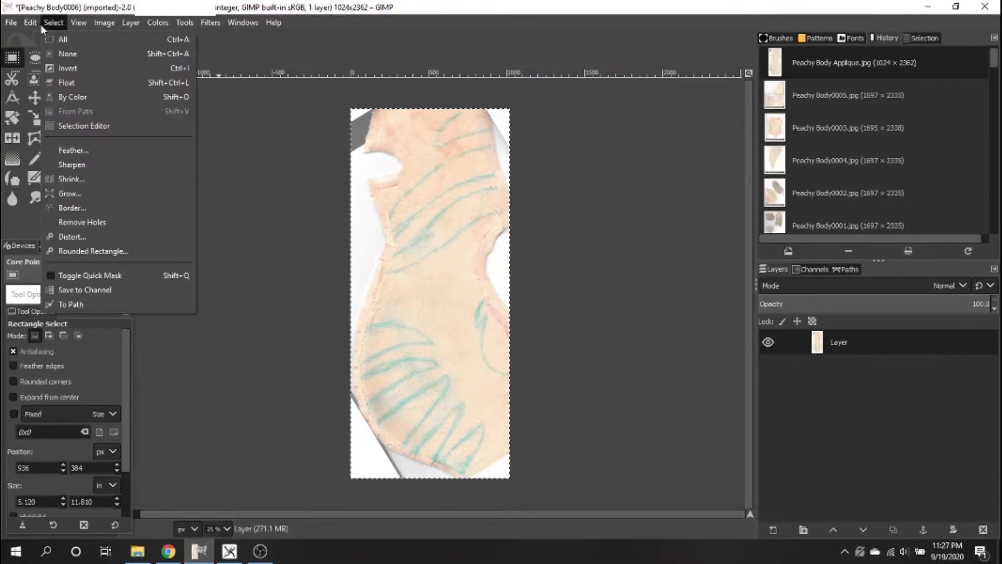
{"action": "left_click", "coordinate": [50, 103]}
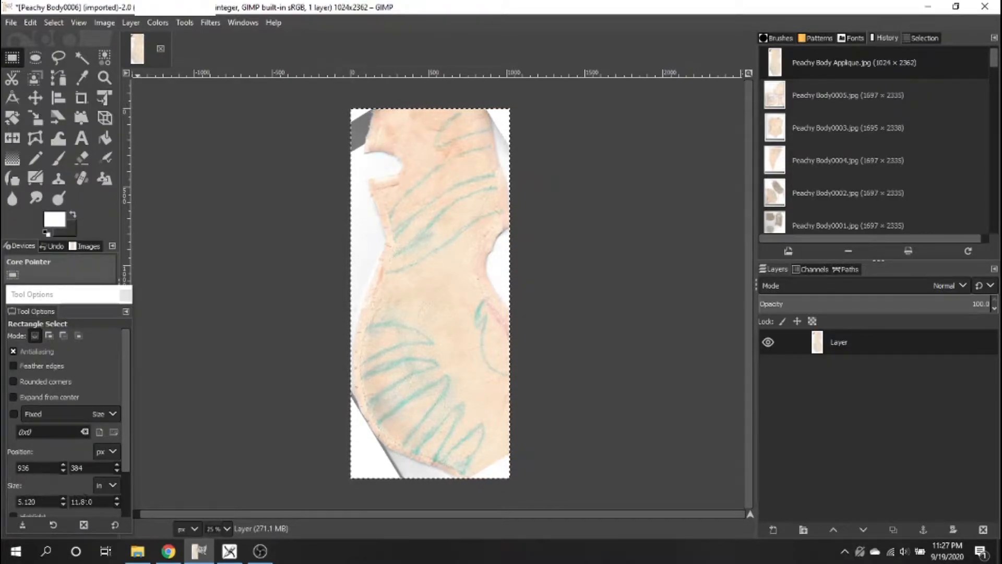
Return to Embird Studio and check the hoop's width and height in the preferences.
{"action": "left_click", "coordinate": [229, 550]}
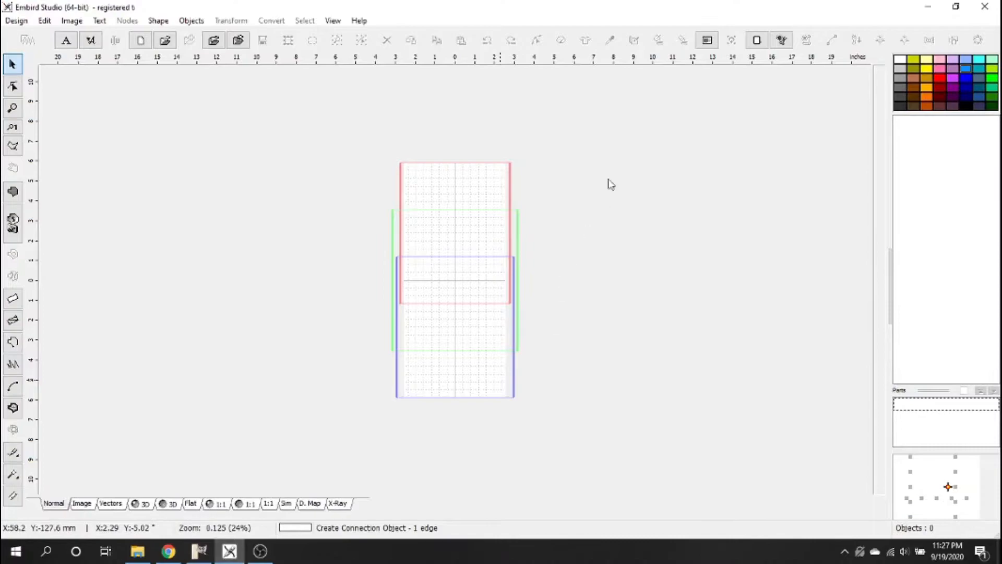
{"action": "left_click", "coordinate": [757, 40]}
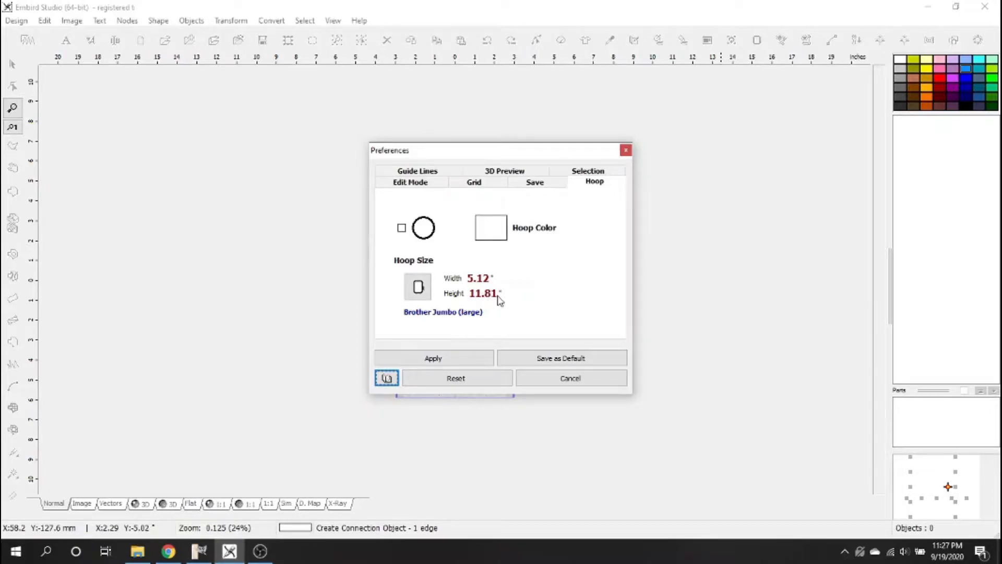
{"action": "left_click", "coordinate": [626, 152]}
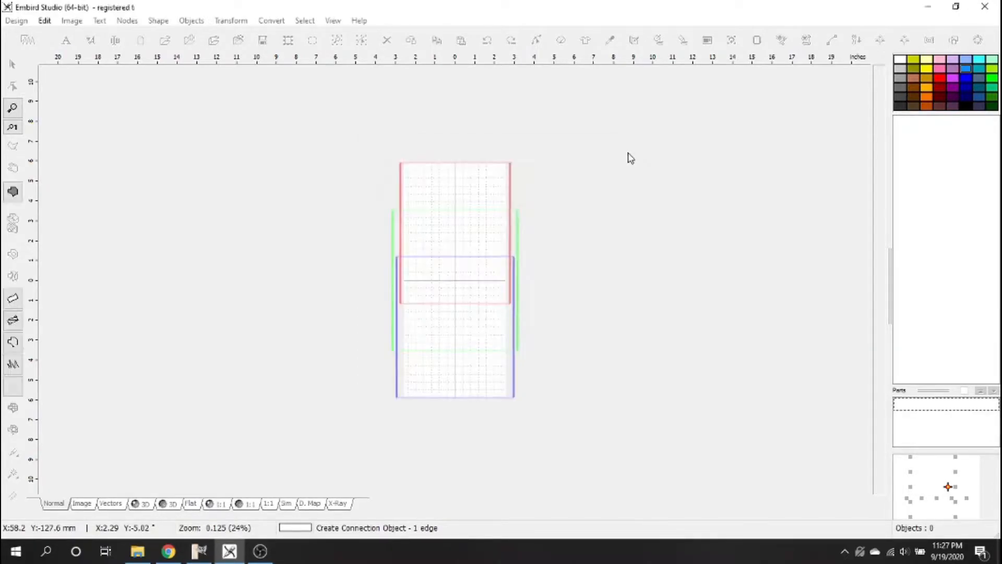
Paste the copied body image as the background, scaled to fit into the current hoop.
{"action": "left_click", "coordinate": [44, 20]}
{"action": "left_click", "coordinate": [70, 79]}
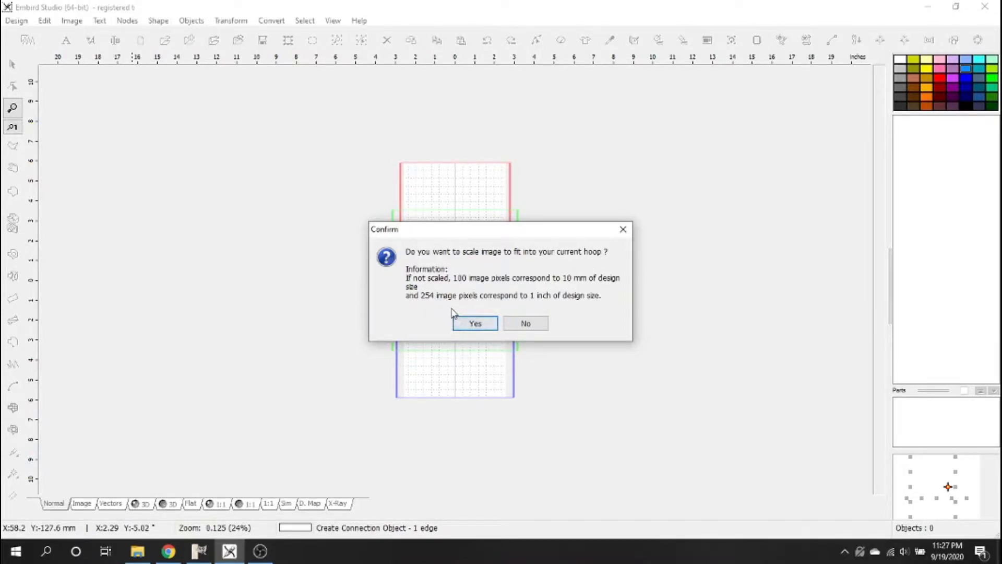
{"action": "left_click", "coordinate": [475, 324]}
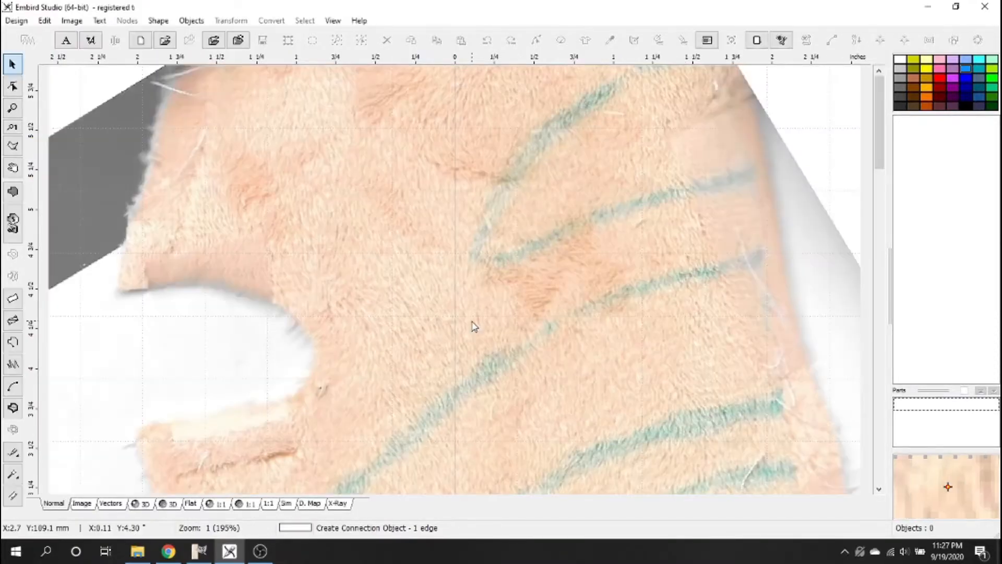
Start an Applique object over the upper body and place its opening pair of edge nodes about 5.6 mm apart.
{"action": "scroll", "coordinate": [472, 322], "scroll_direction": "down", "scroll_amount": 2}
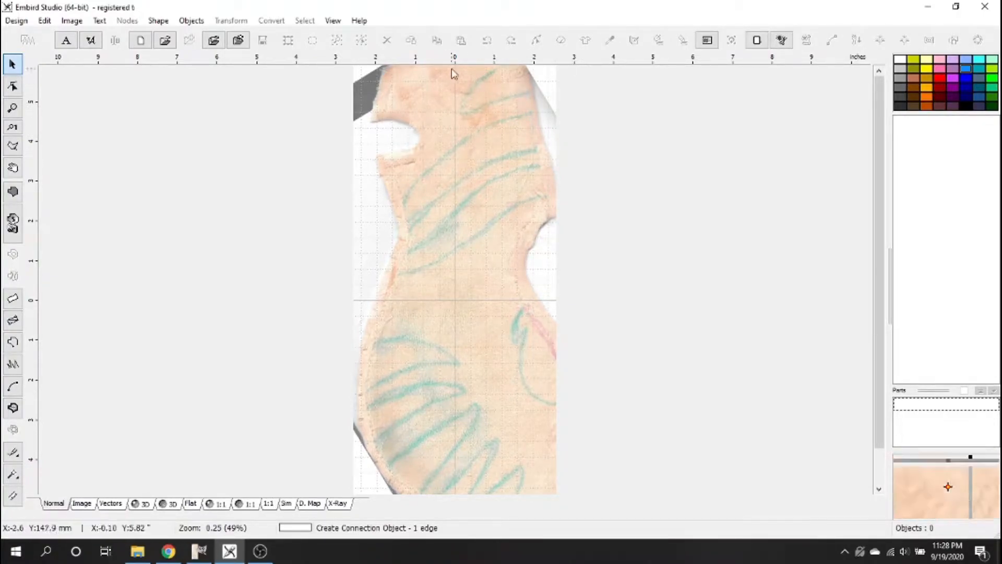
{"action": "scroll", "coordinate": [452, 73], "scroll_direction": "up", "scroll_amount": 1}
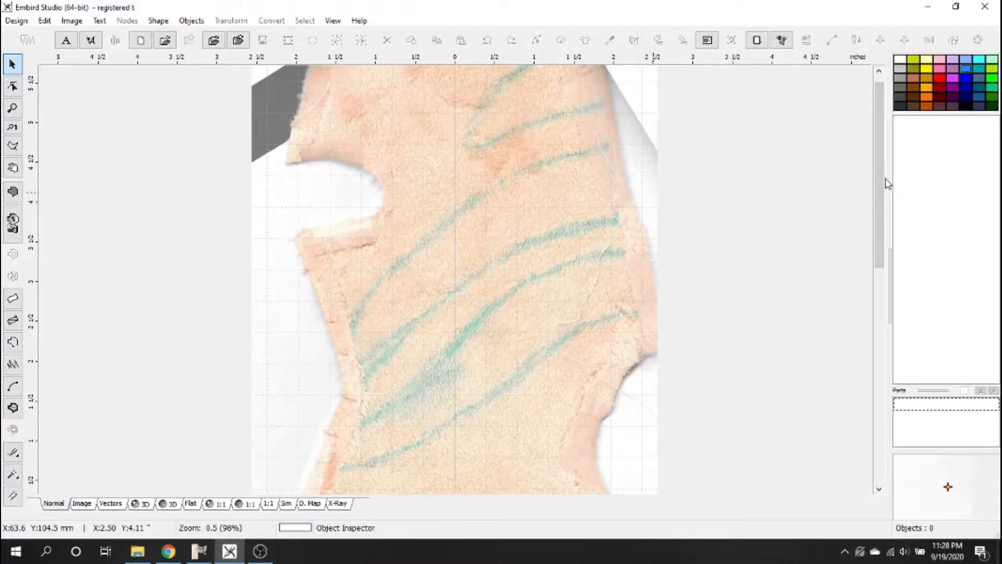
{"action": "left_click_drag", "start_coordinate": [882, 174], "coordinate": [882, 151]}
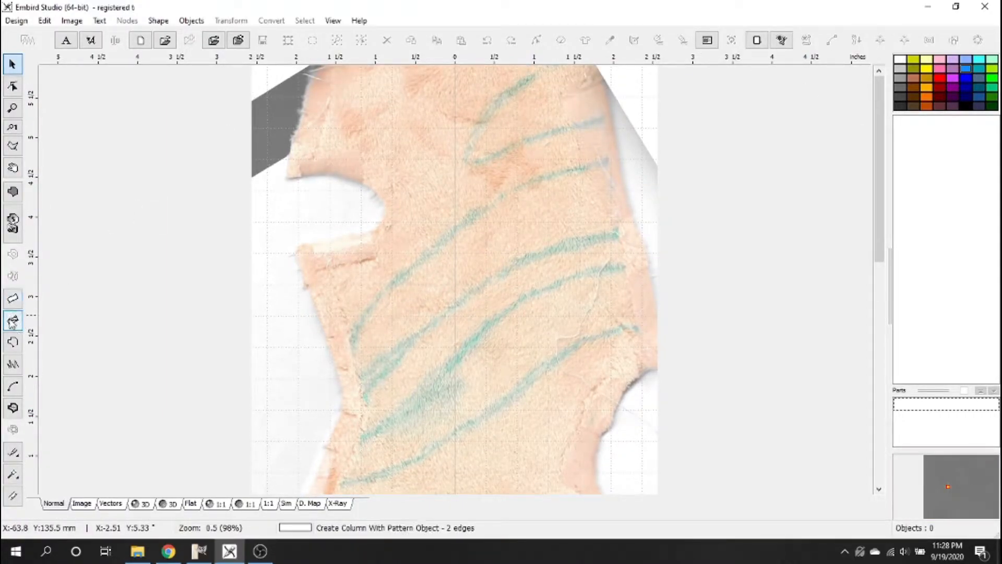
{"action": "left_click", "coordinate": [12, 410]}
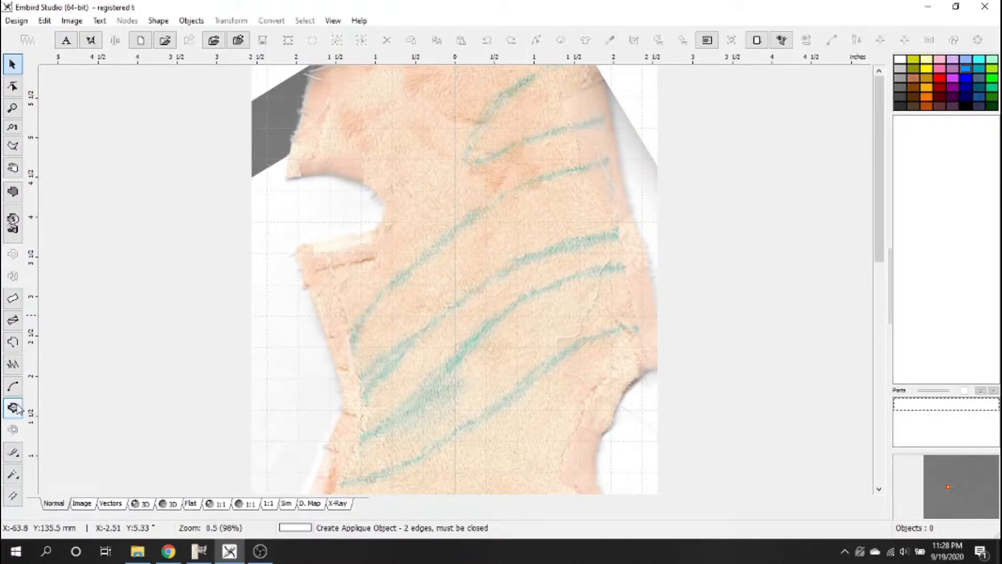
{"action": "left_click", "coordinate": [19, 410]}
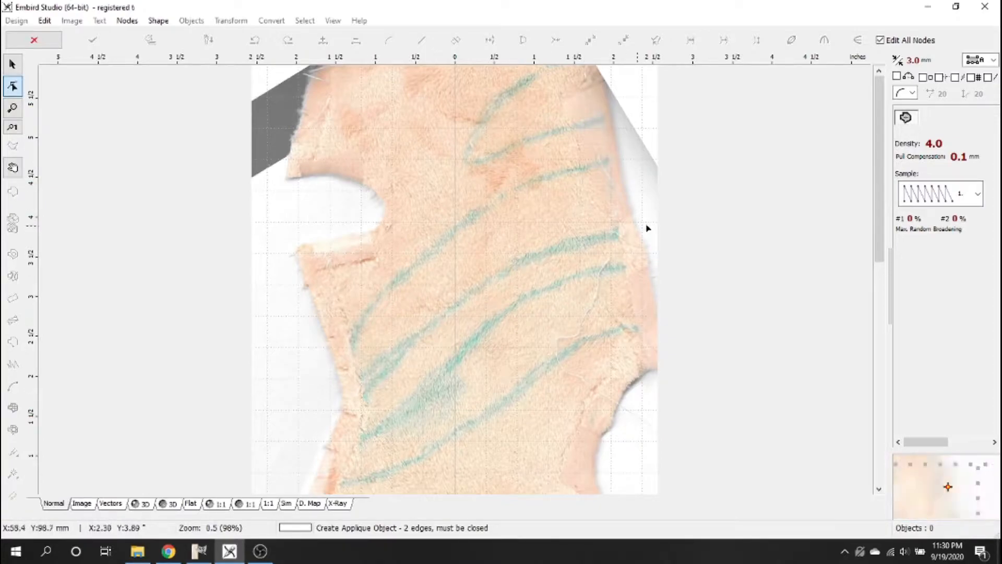
{"action": "left_click", "coordinate": [476, 217]}
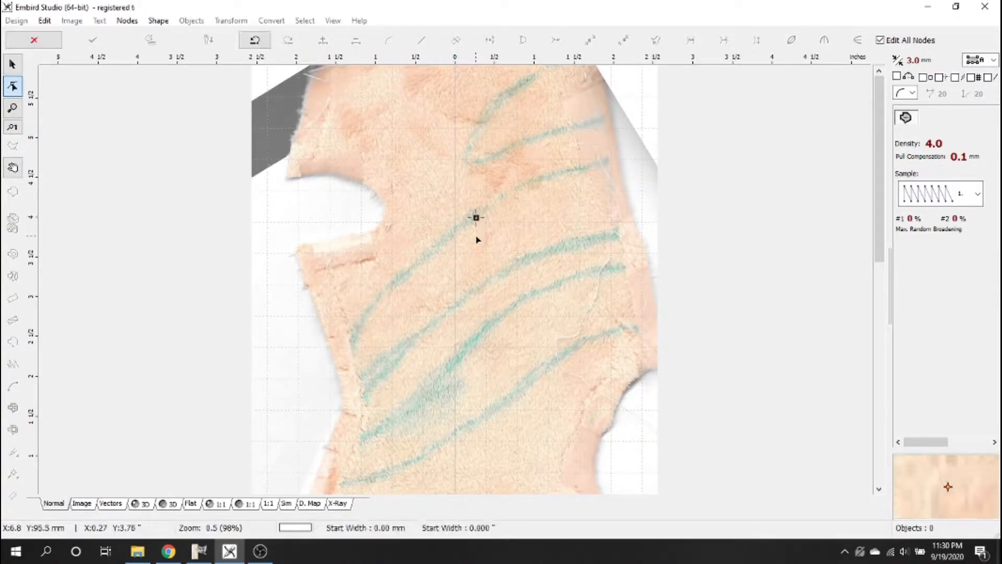
{"action": "left_click", "coordinate": [476, 234]}
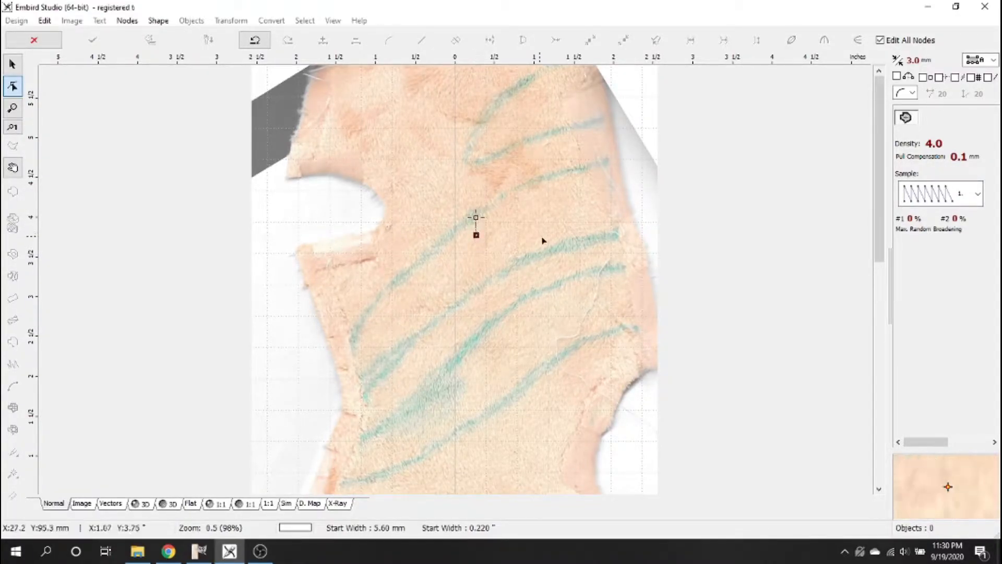
Draw a horizontal segment about 28 mm long on the applique's lower edge and bow it slightly downward.
{"action": "left_click", "coordinate": [562, 237]}
{"action": "left_click_drag", "start_coordinate": [561, 235], "coordinate": [563, 235]}
{"action": "left_click", "coordinate": [476, 218]}
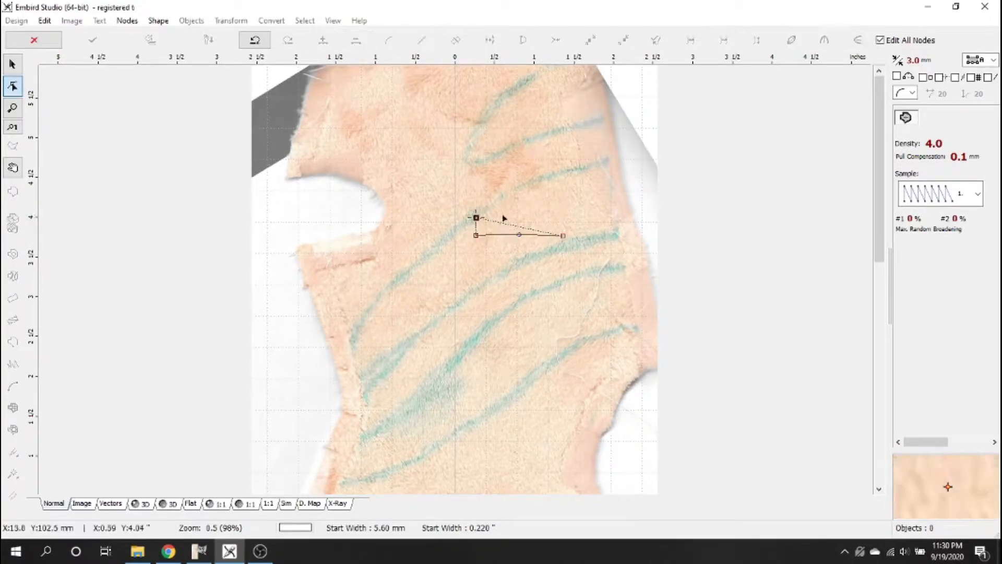
{"action": "left_click", "coordinate": [563, 236]}
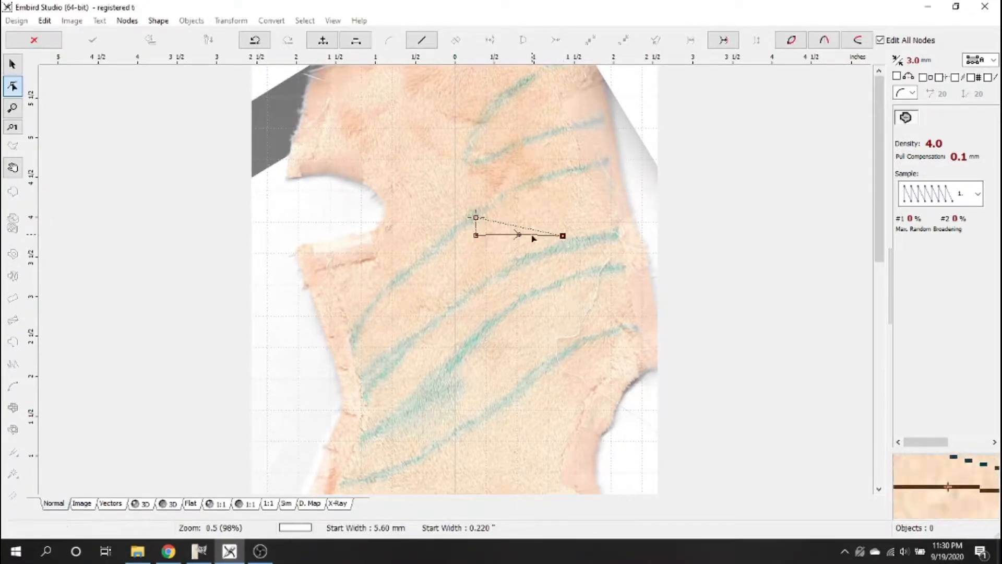
{"action": "mouse_move", "coordinate": [519, 235]}
{"action": "left_mouse_down"}
{"action": "mouse_move", "coordinate": [519, 217]}
{"action": "mouse_move", "coordinate": [519, 251]}
{"action": "mouse_move", "coordinate": [519, 239]}
{"action": "left_mouse_up"}
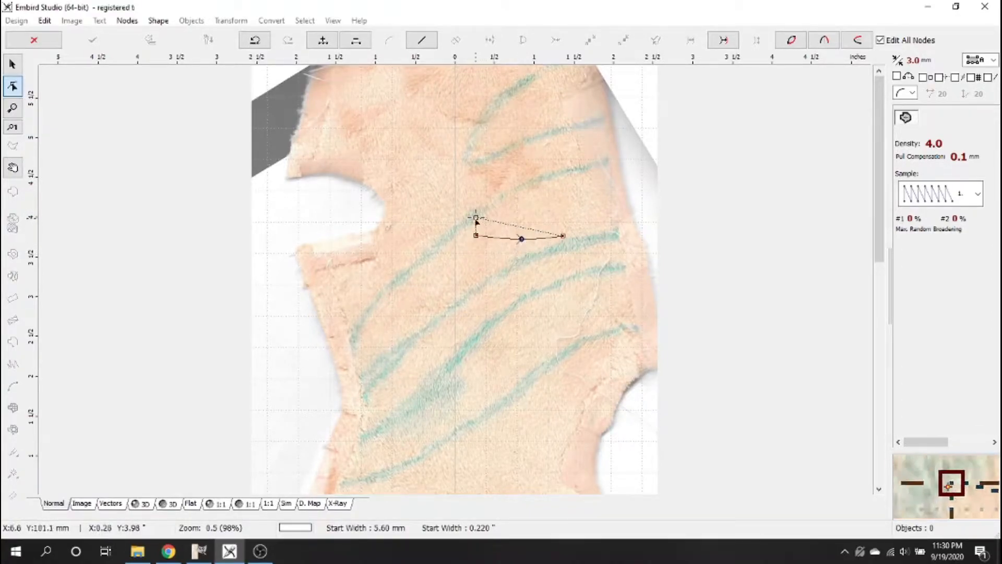
Draw the matching upper edge segment about 6 mm from the lower edge's end node and bow it slightly downward.
{"action": "left_click", "coordinate": [476, 218]}
{"action": "left_click", "coordinate": [564, 217]}
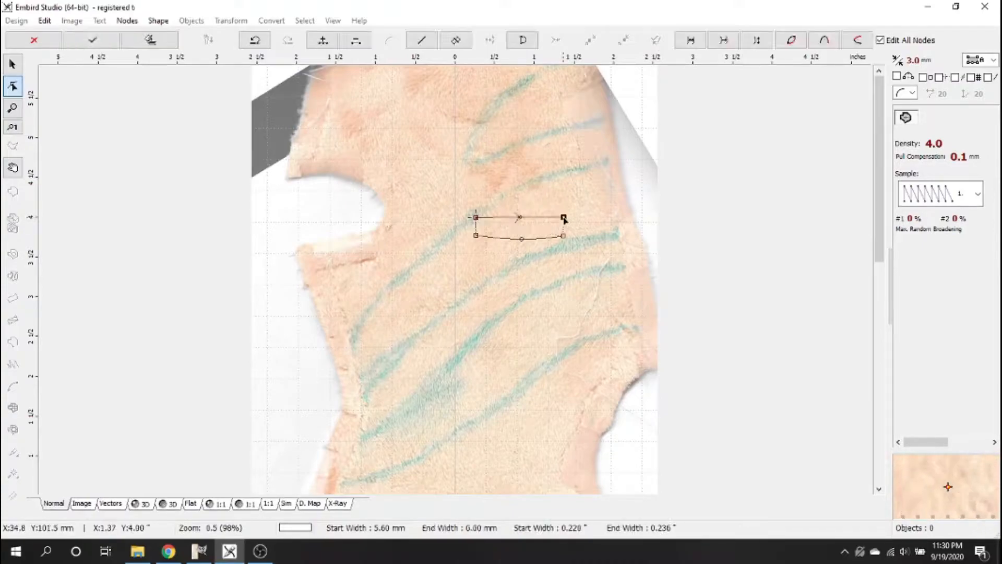
{"action": "mouse_move", "coordinate": [521, 219]}
{"action": "left_mouse_down"}
{"action": "mouse_move", "coordinate": [522, 181]}
{"action": "mouse_move", "coordinate": [521, 222]}
{"action": "left_mouse_up"}
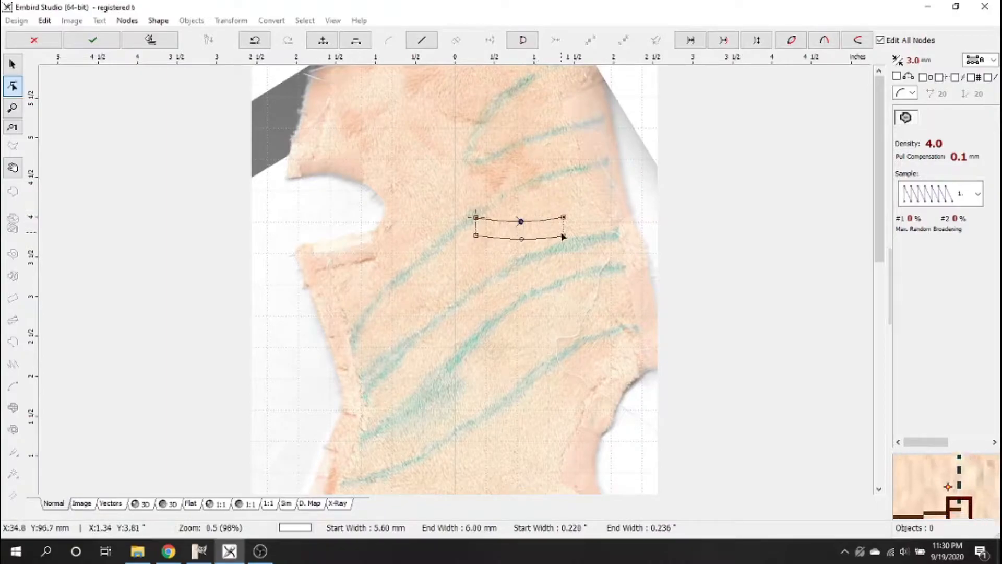
Extend the applique's outer edge by one node down toward the body's side, and carry the inner edge around back to its starting node.
{"action": "left_click", "coordinate": [563, 217]}
{"action": "left_click", "coordinate": [617, 280]}
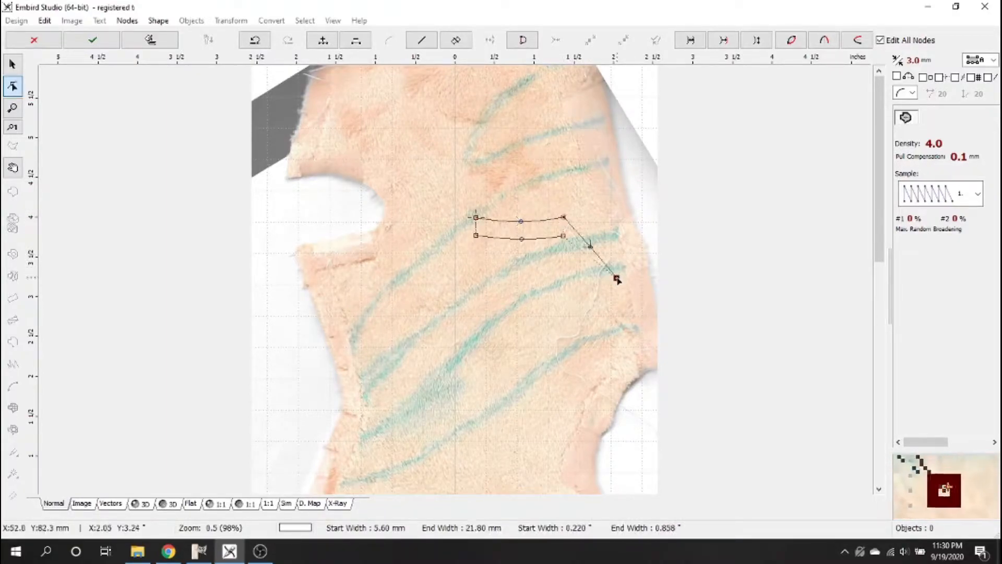
{"action": "left_click", "coordinate": [584, 277]}
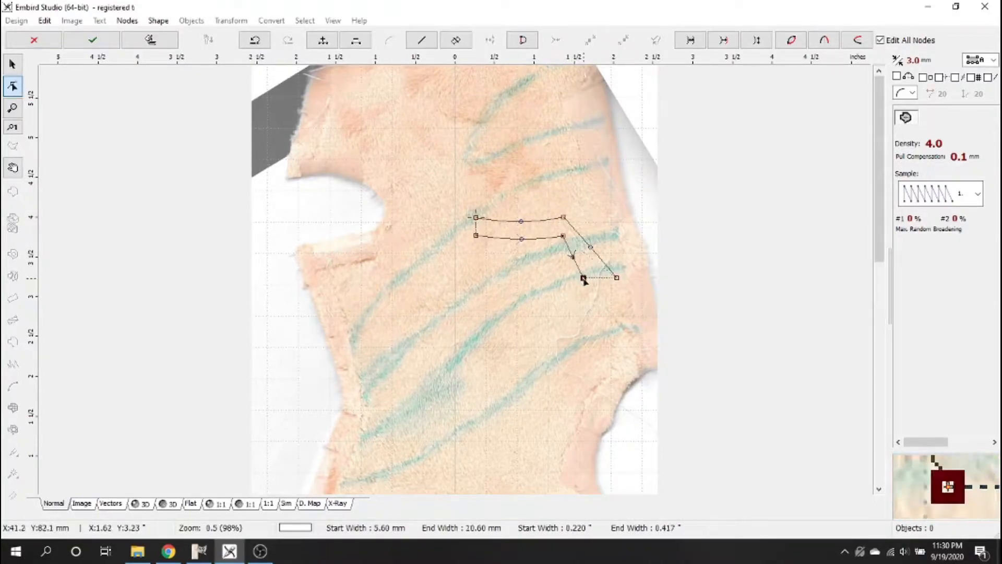
{"action": "left_click", "coordinate": [515, 292]}
{"action": "left_click", "coordinate": [476, 266]}
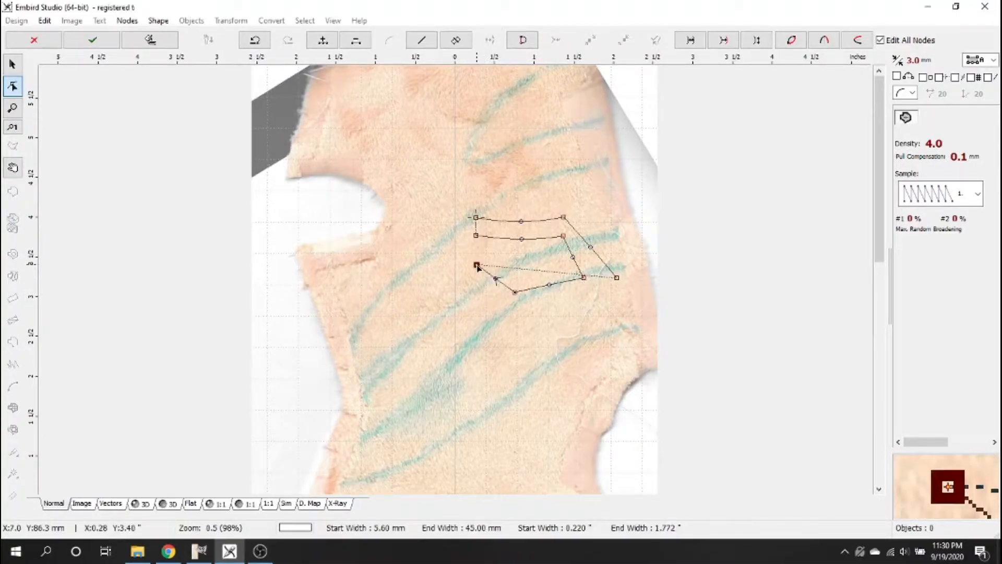
{"action": "left_click", "coordinate": [476, 236]}
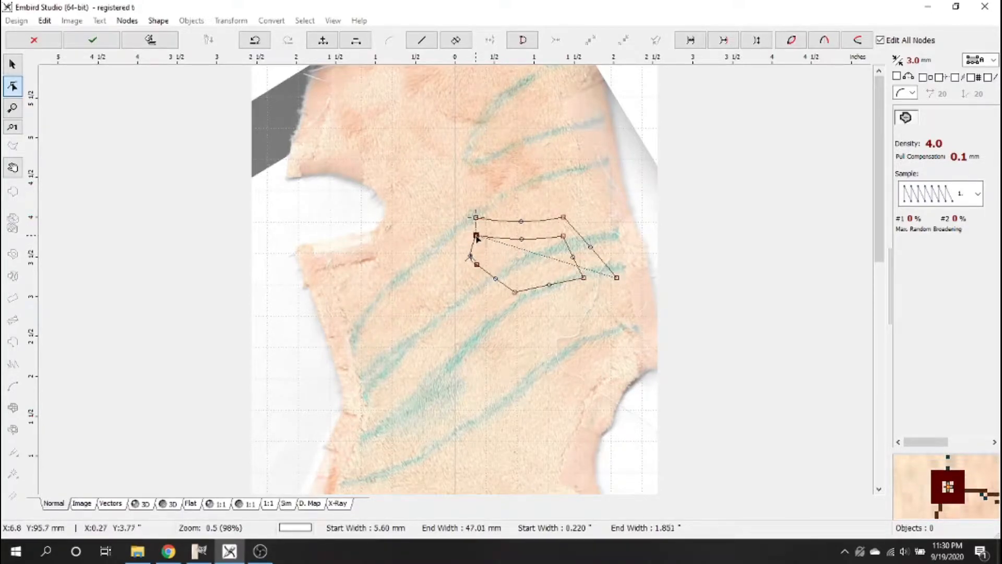
Continue the applique's outer edge around the inner edge and close it at its starting node, forming a ring about 55 × 33 mm.
{"action": "left_click", "coordinate": [615, 276]}
{"action": "left_click", "coordinate": [576, 300]}
{"action": "left_click", "coordinate": [537, 319]}
{"action": "left_click", "coordinate": [507, 316]}
{"action": "left_click", "coordinate": [477, 312]}
{"action": "left_click", "coordinate": [464, 292]}
{"action": "left_click", "coordinate": [452, 272]}
{"action": "left_click", "coordinate": [449, 253]}
{"action": "left_click", "coordinate": [446, 234]}
{"action": "left_click", "coordinate": [456, 225]}
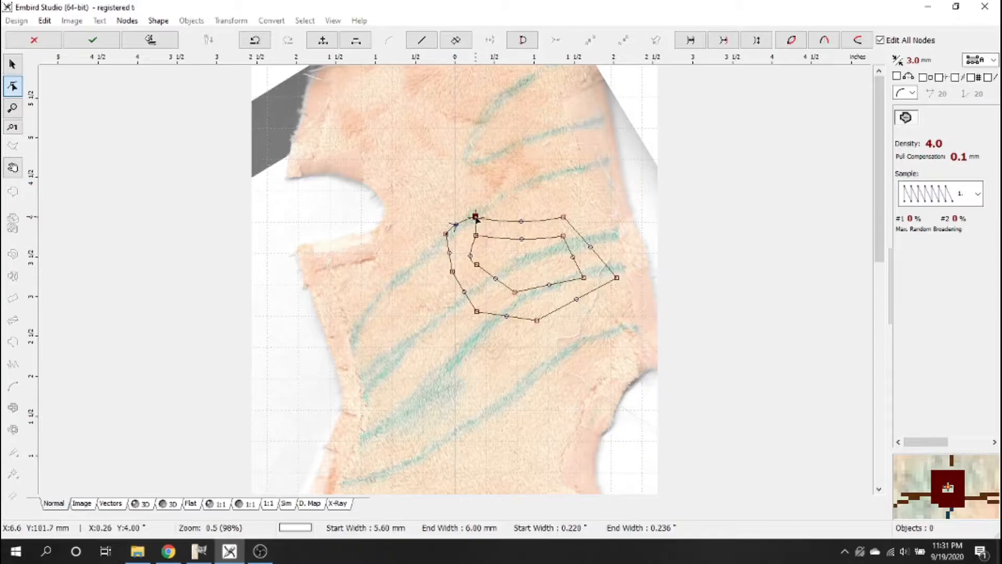
Set the closing node as End of Segment and finish the applique object.
{"action": "right_click", "coordinate": [476, 218]}
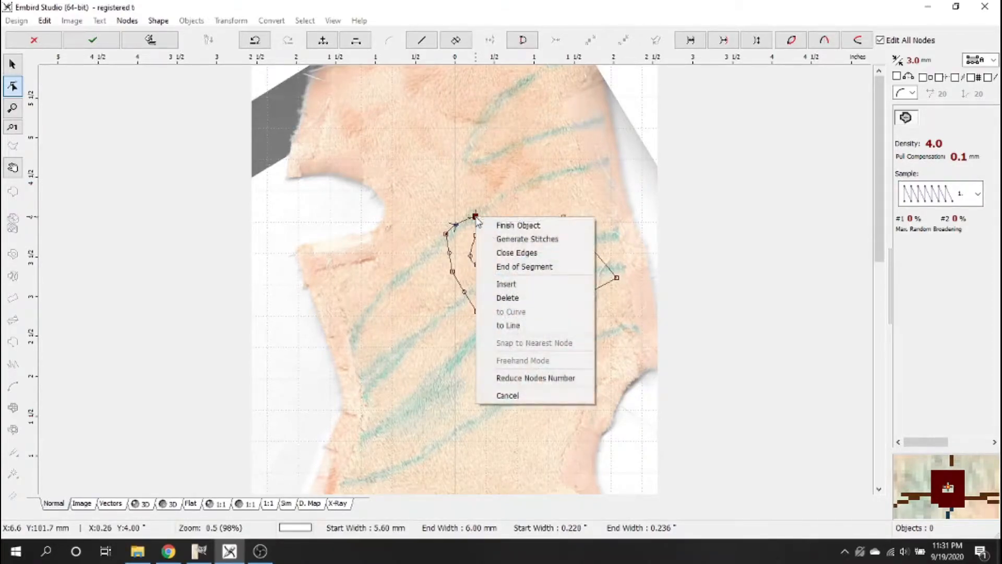
{"action": "left_click", "coordinate": [513, 268]}
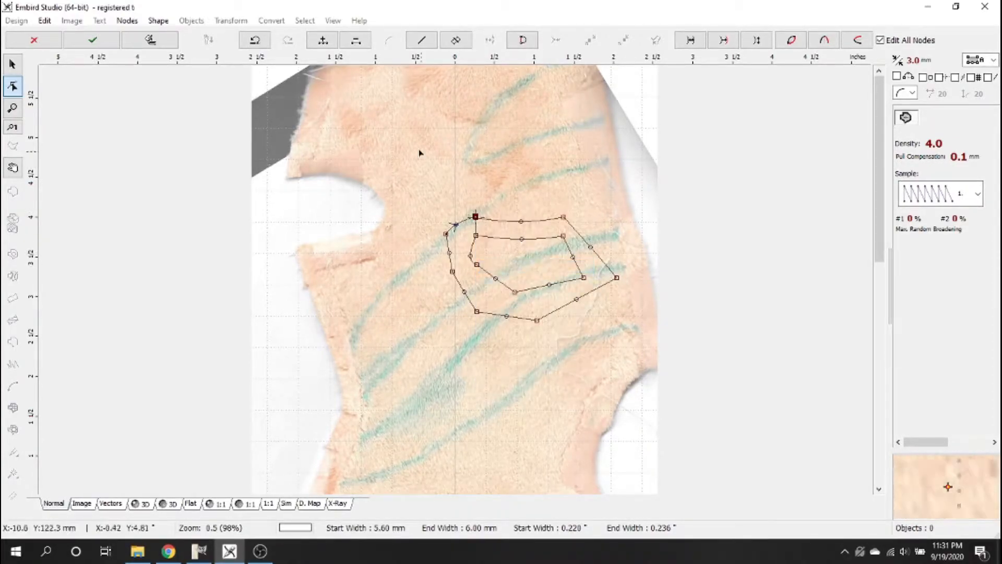
{"action": "left_click", "coordinate": [91, 42]}
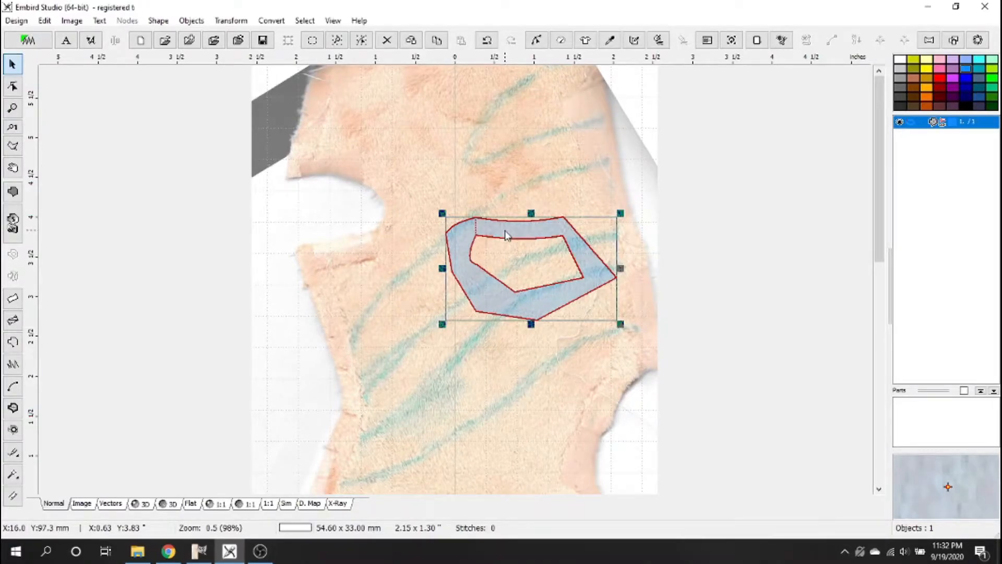
Move the finished applique ring around over the stripes of the body image.
{"action": "left_click_drag", "start_coordinate": [504, 236], "coordinate": [498, 245]}
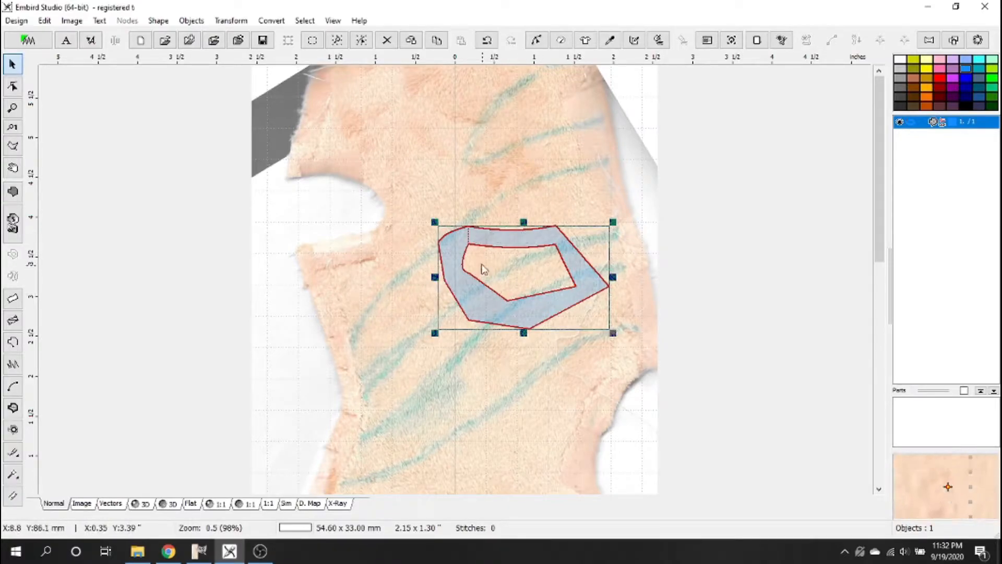
{"action": "left_click_drag", "start_coordinate": [512, 255], "coordinate": [477, 229]}
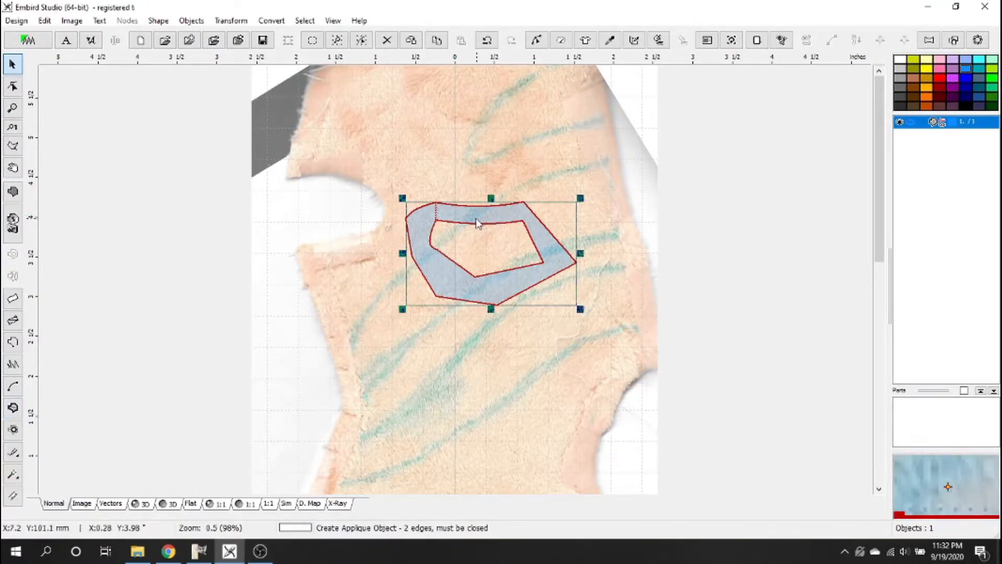
{"action": "left_click_drag", "start_coordinate": [520, 291], "coordinate": [523, 314]}
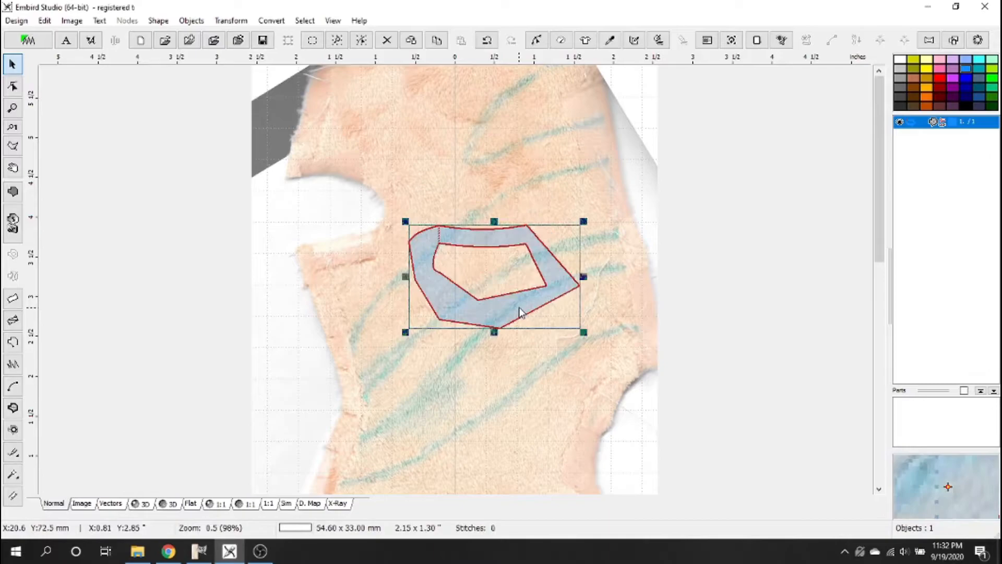
{"action": "right_click", "coordinate": [493, 227]}
{"action": "left_click", "coordinate": [525, 180]}
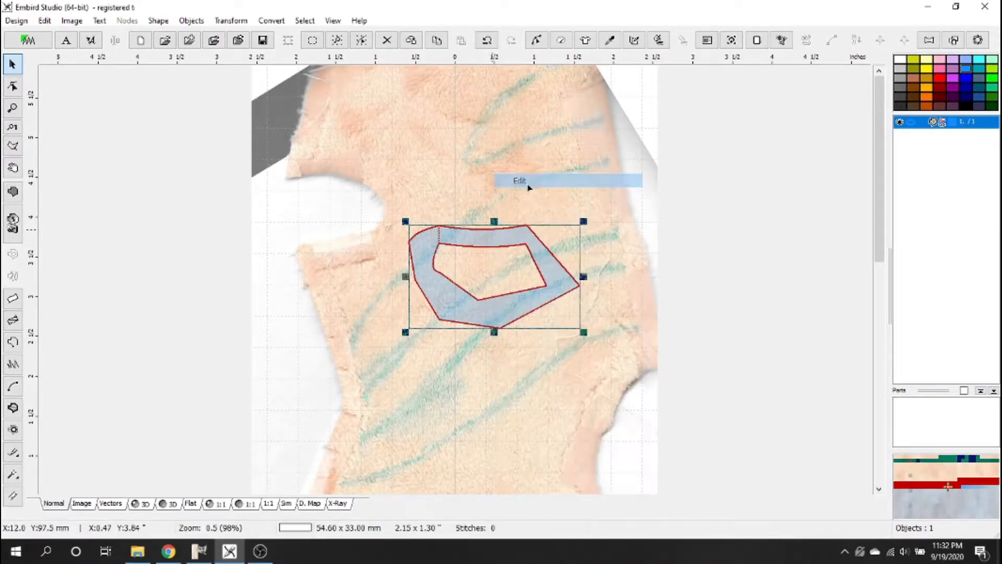
{"action": "mouse_move", "coordinate": [488, 229]}
{"action": "left_mouse_down"}
{"action": "mouse_move", "coordinate": [486, 219]}
{"action": "mouse_move", "coordinate": [484, 244]}
{"action": "left_mouse_up"}
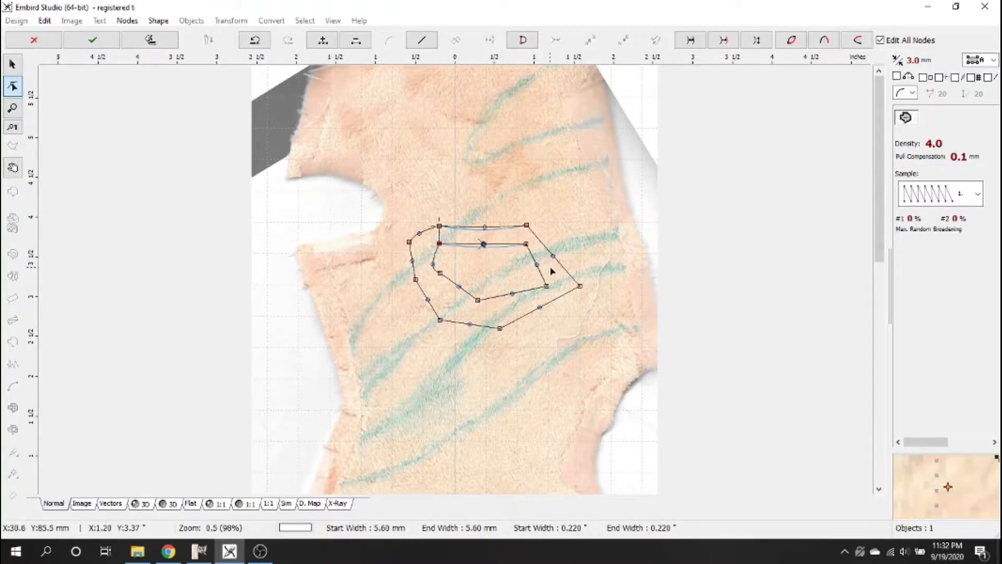
{"action": "left_click", "coordinate": [34, 40]}
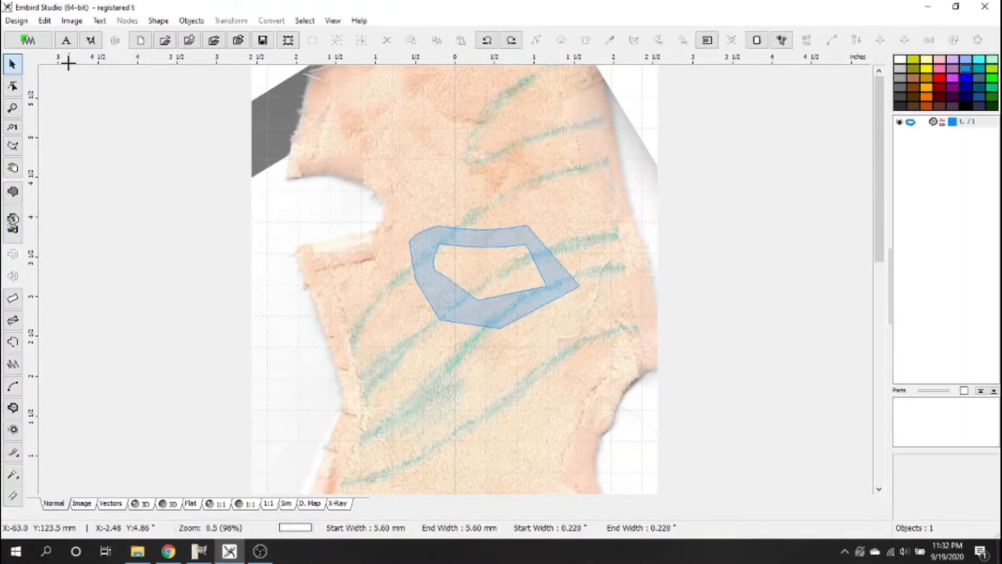
Delete the applique ring from the design.
{"action": "left_click", "coordinate": [494, 244]}
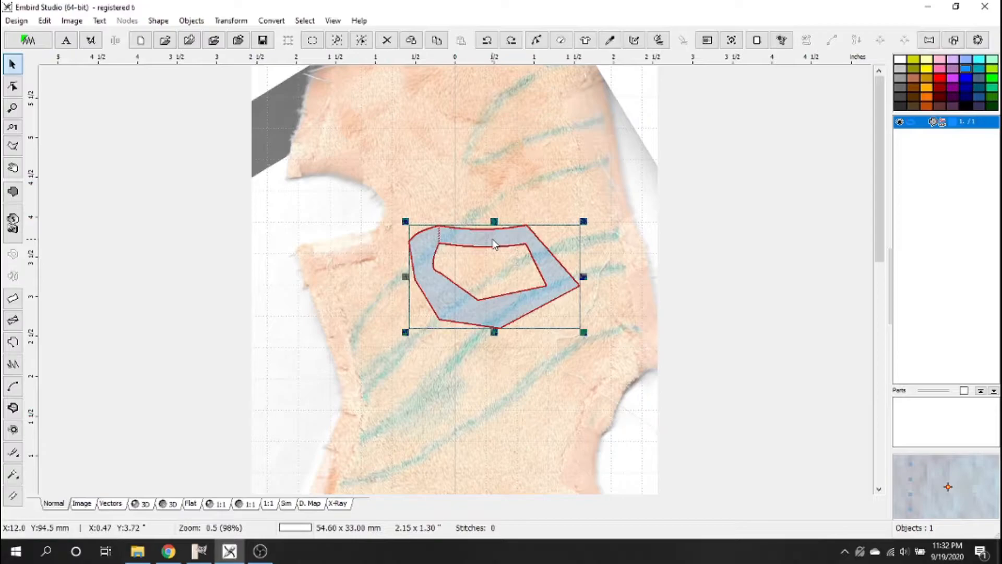
{"action": "key", "text": "Delete"}
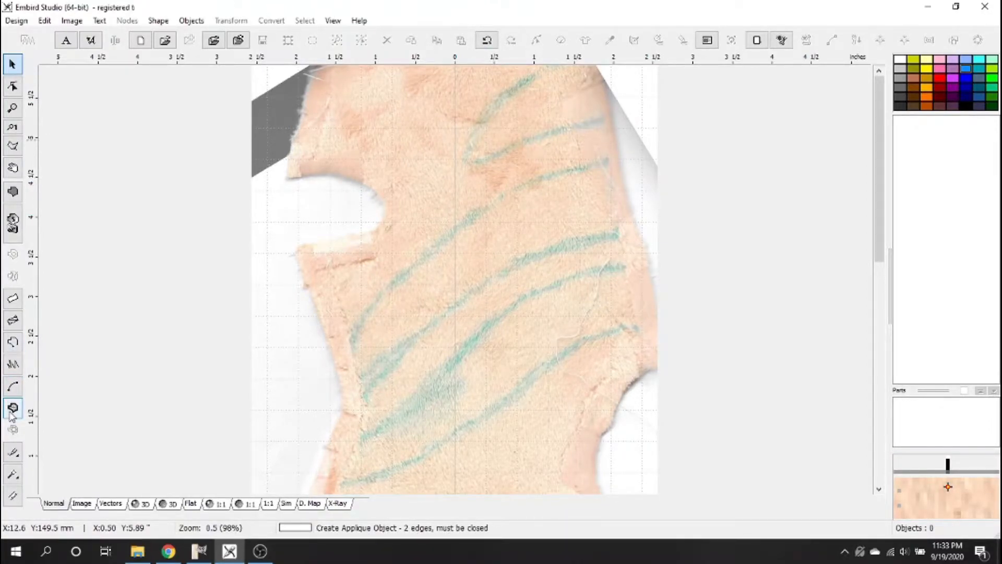
Start an Outline object and trace the uppermost stripe with one curved segment, fitting its two end nodes to the drawn stripe.
{"action": "left_click", "coordinate": [13, 343]}
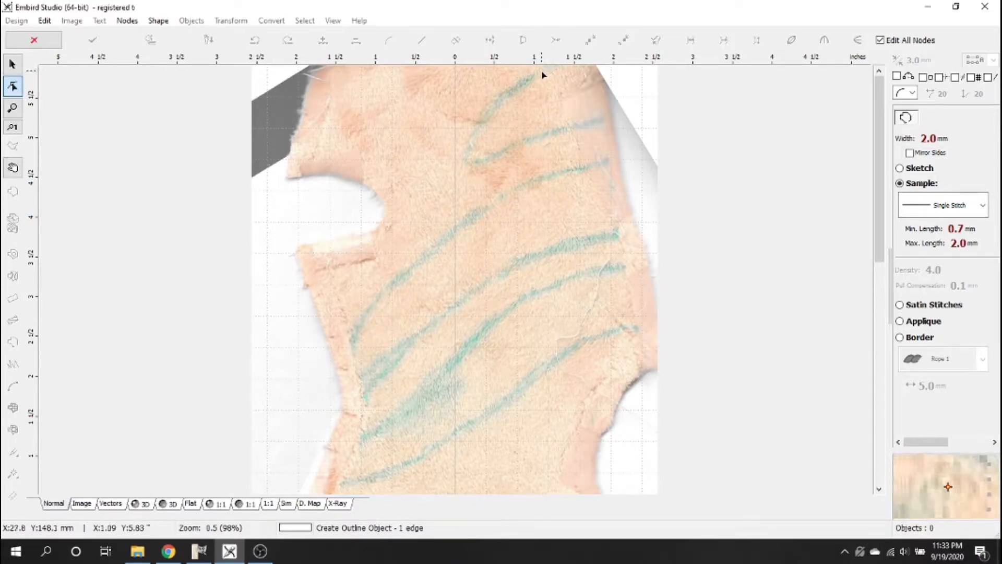
{"action": "left_click", "coordinate": [462, 162]}
{"action": "left_click_drag", "start_coordinate": [499, 119], "coordinate": [491, 107]}
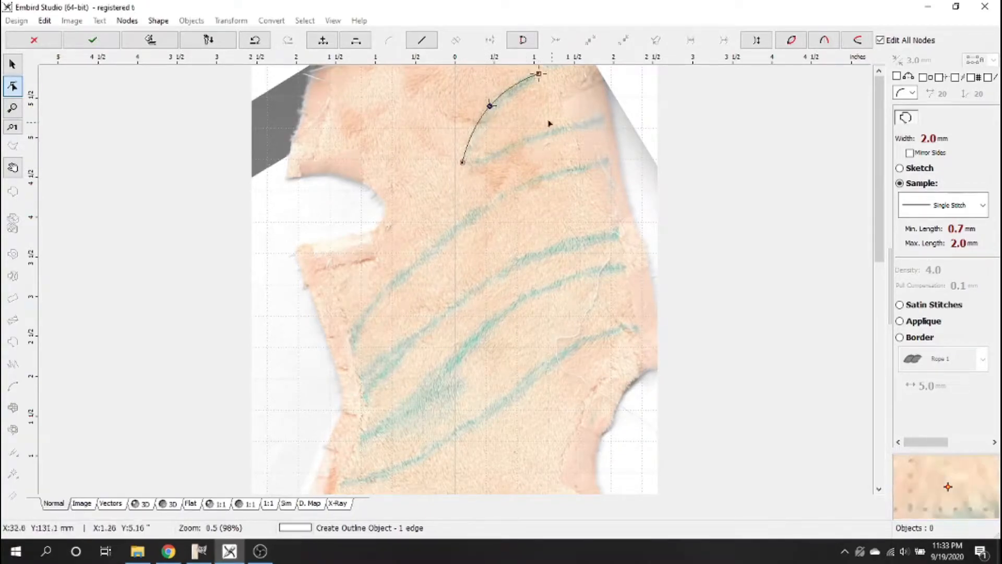
{"action": "left_click", "coordinate": [533, 74]}
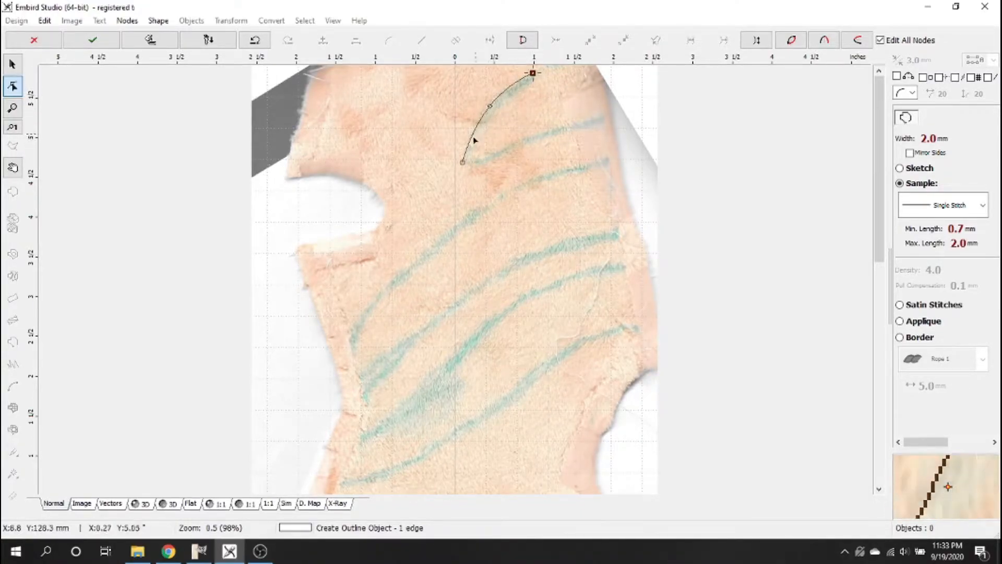
{"action": "left_click_drag", "start_coordinate": [463, 162], "coordinate": [459, 171]}
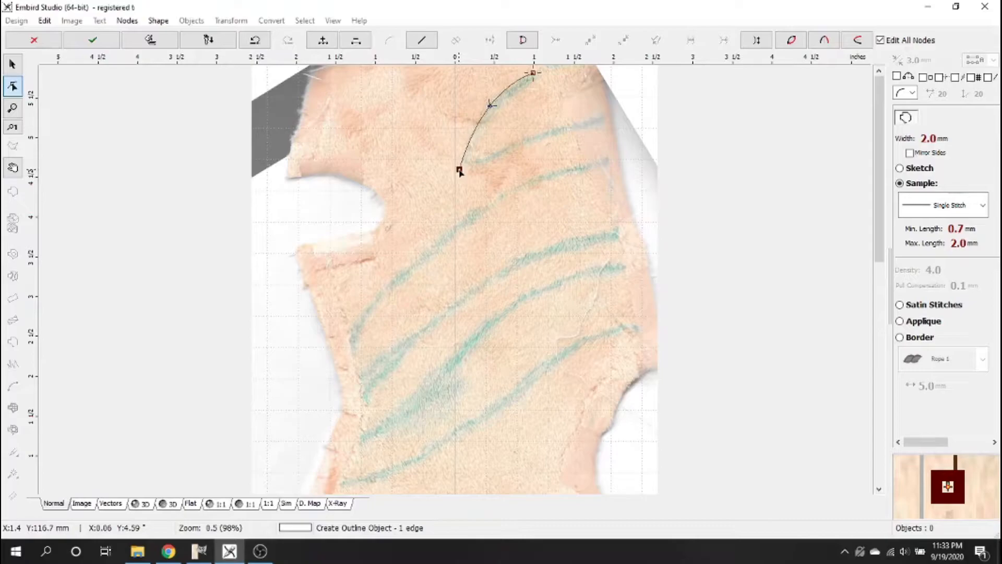
Continue the outline along the second stripe to the body's edge with two segments, and adjust the corner and middle nodes onto the stripe.
{"action": "left_click", "coordinate": [519, 146]}
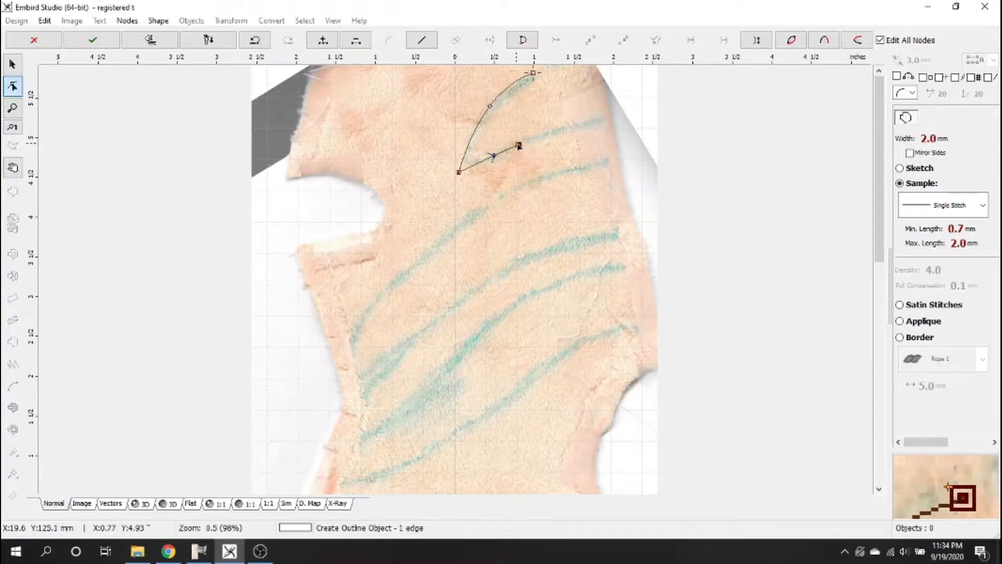
{"action": "left_click", "coordinate": [608, 119]}
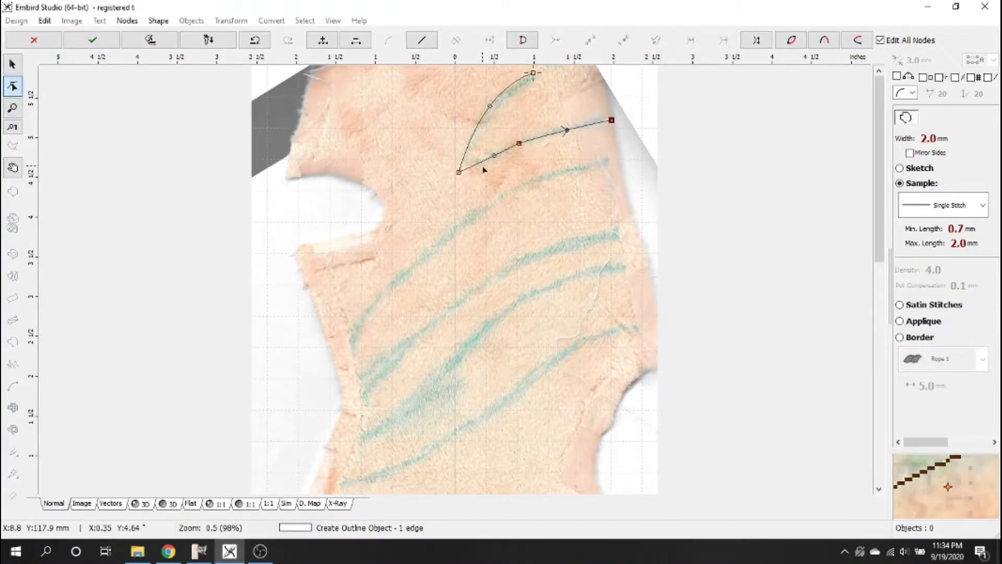
{"action": "left_click_drag", "start_coordinate": [459, 173], "coordinate": [465, 171]}
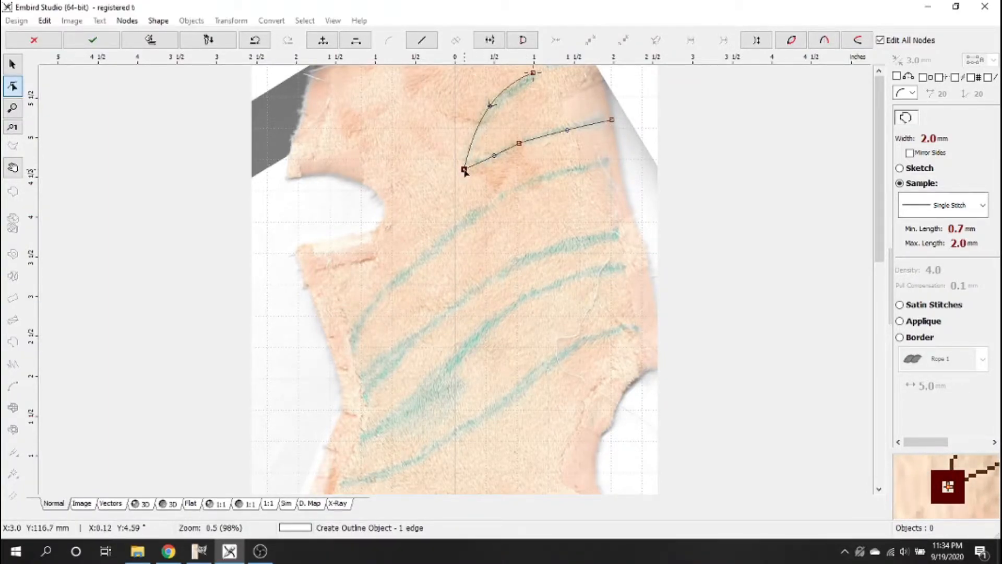
{"action": "left_click_drag", "start_coordinate": [521, 145], "coordinate": [525, 144]}
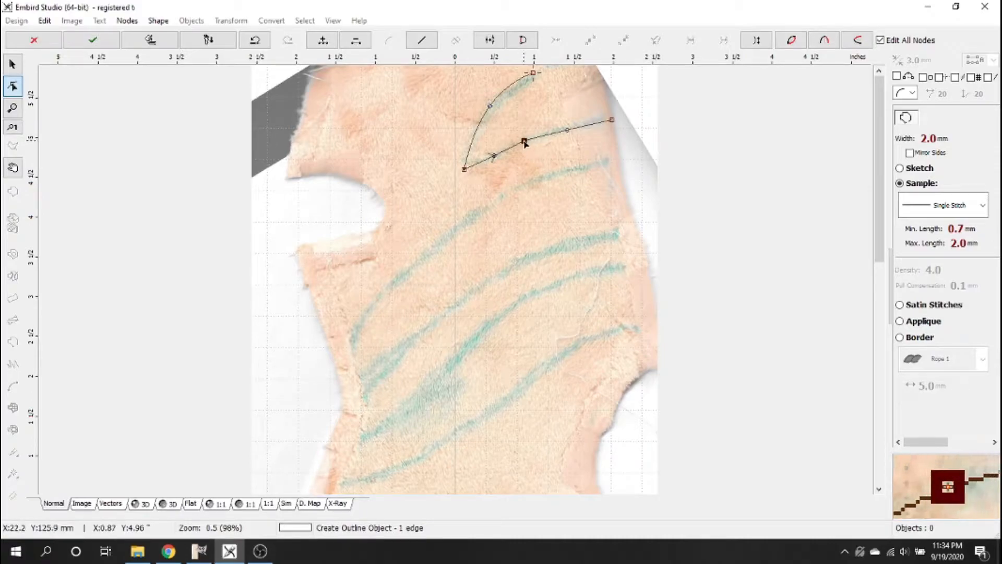
Bow the curve along the uppermost stripe slightly further outward and nudge the corner node it shares with the second stripe.
{"action": "left_click", "coordinate": [533, 74]}
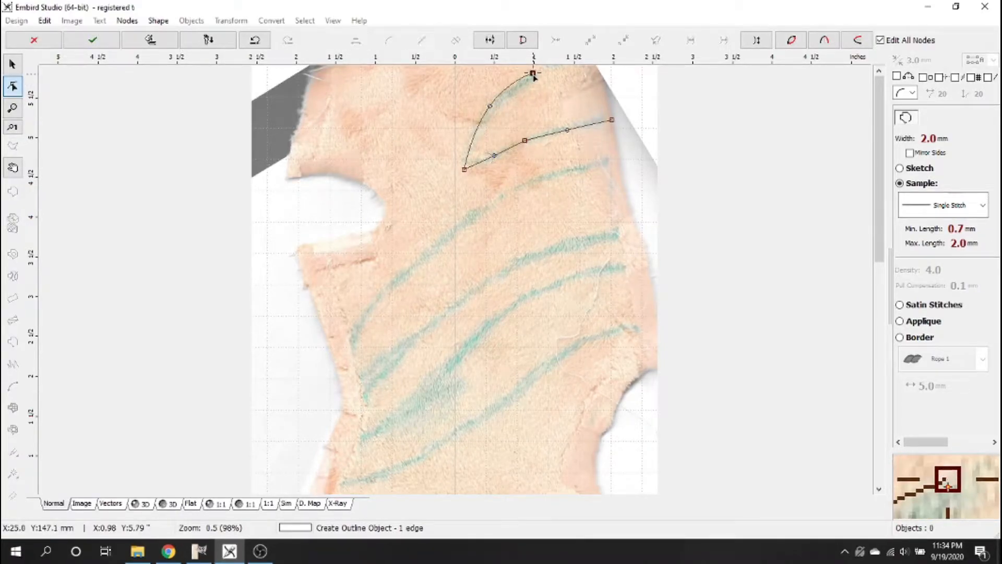
{"action": "left_click_drag", "start_coordinate": [491, 106], "coordinate": [484, 111]}
{"action": "left_click", "coordinate": [463, 169]}
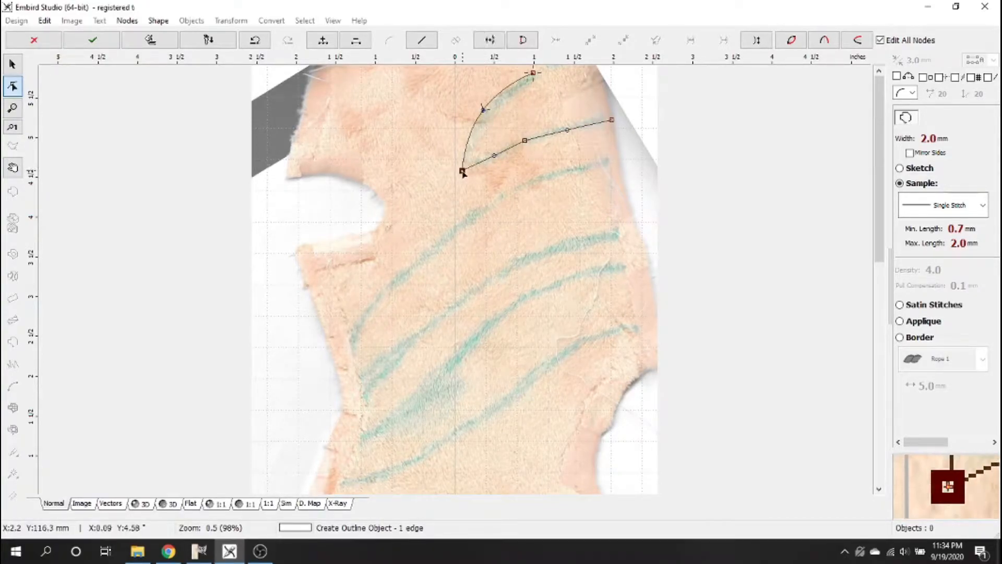
Fine-tune the corner, middle and end nodes along the second stripe and finish the outline object.
{"action": "left_click", "coordinate": [525, 141]}
{"action": "left_click_drag", "start_coordinate": [494, 156], "coordinate": [463, 172]}
{"action": "left_click", "coordinate": [530, 139]}
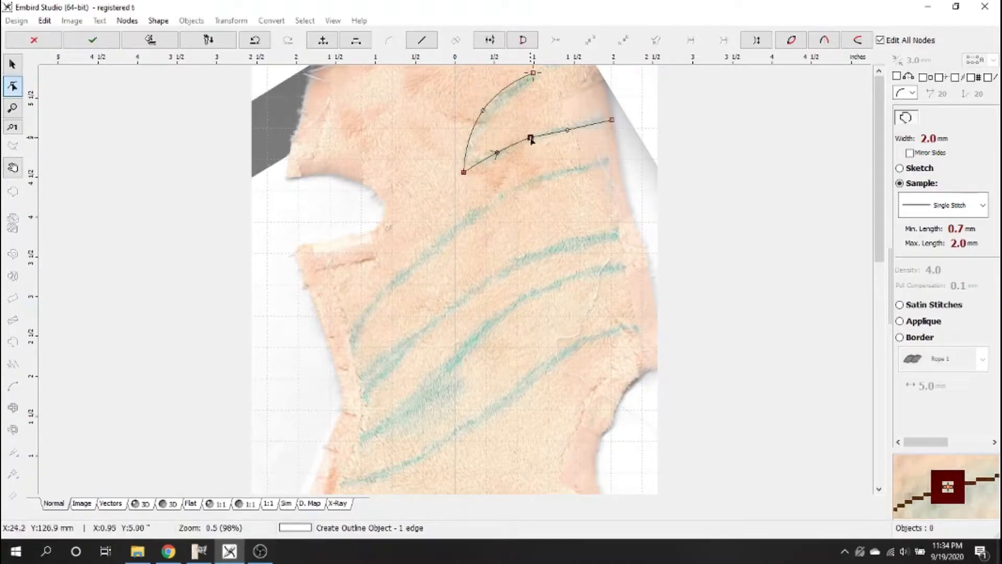
{"action": "left_click", "coordinate": [566, 130]}
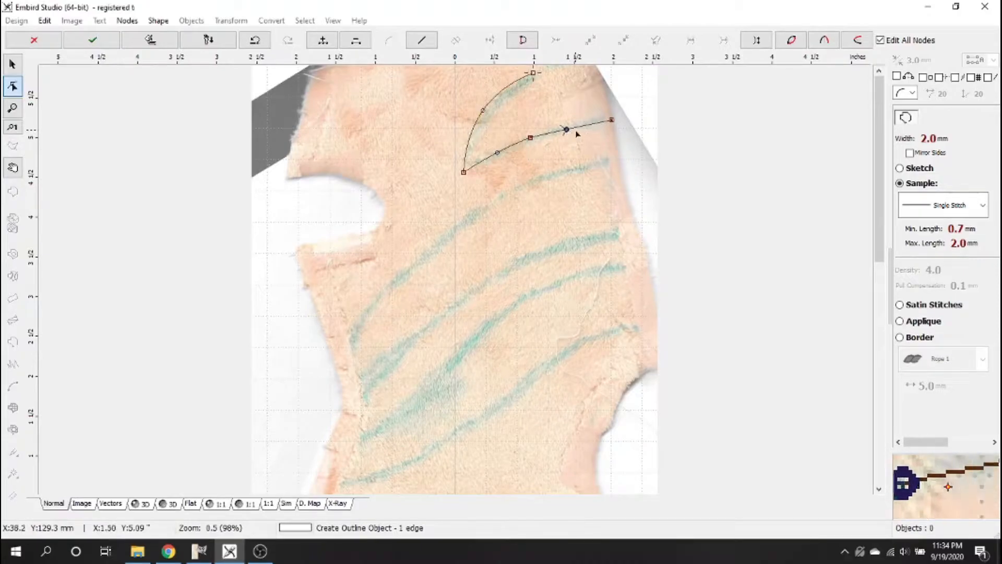
{"action": "left_click_drag", "start_coordinate": [614, 121], "coordinate": [615, 120]}
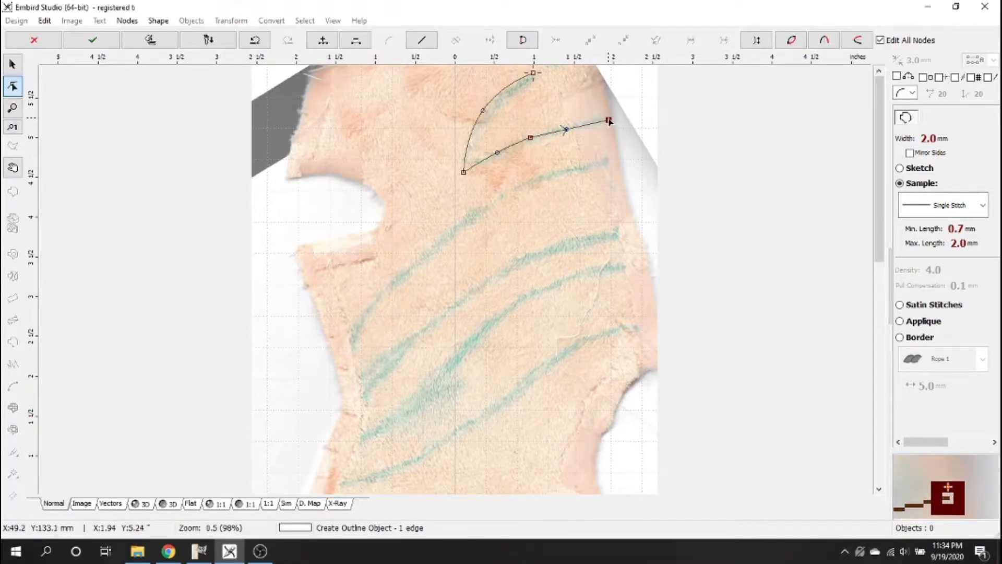
{"action": "left_click", "coordinate": [96, 41]}
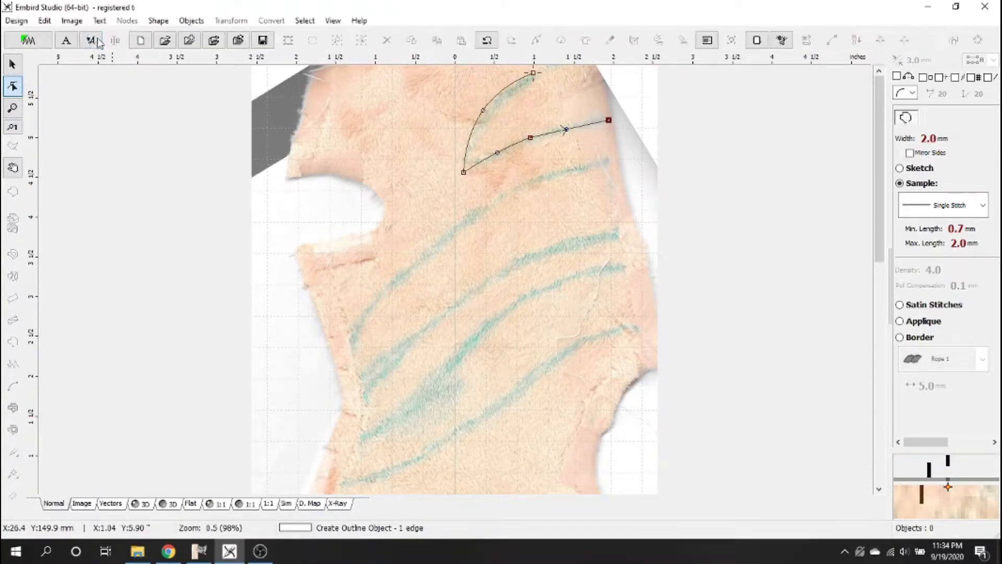
{"action": "left_click", "coordinate": [551, 236]}
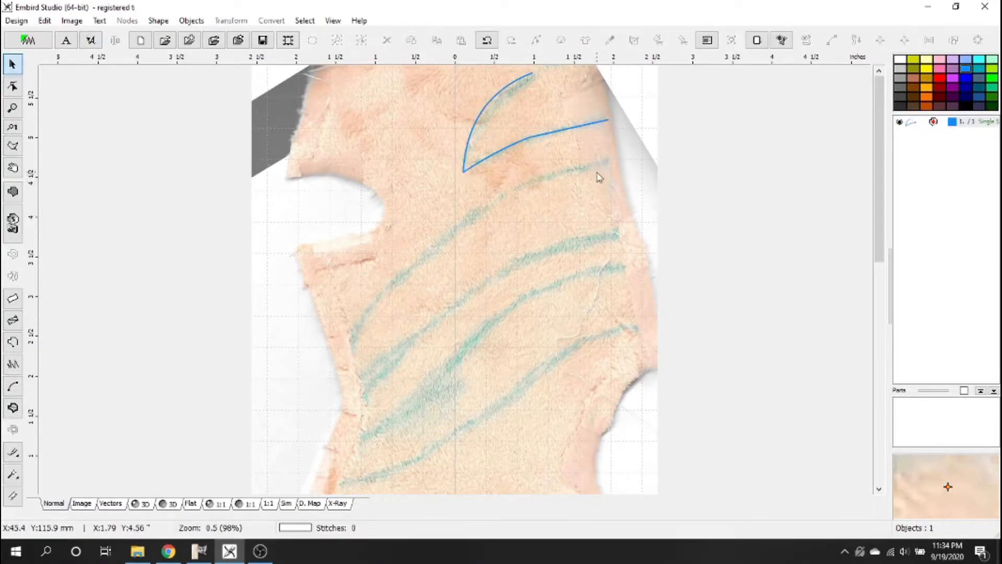
Trace the third stripe as a new Outline object with one curved segment running edge to edge, and finish the object.
{"action": "left_click", "coordinate": [13, 341]}
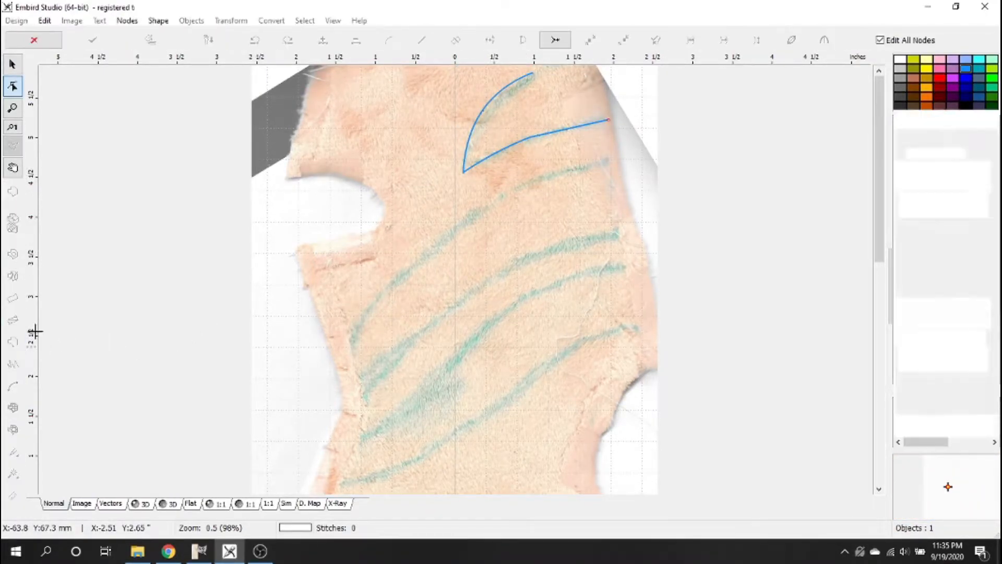
{"action": "left_click", "coordinate": [617, 159]}
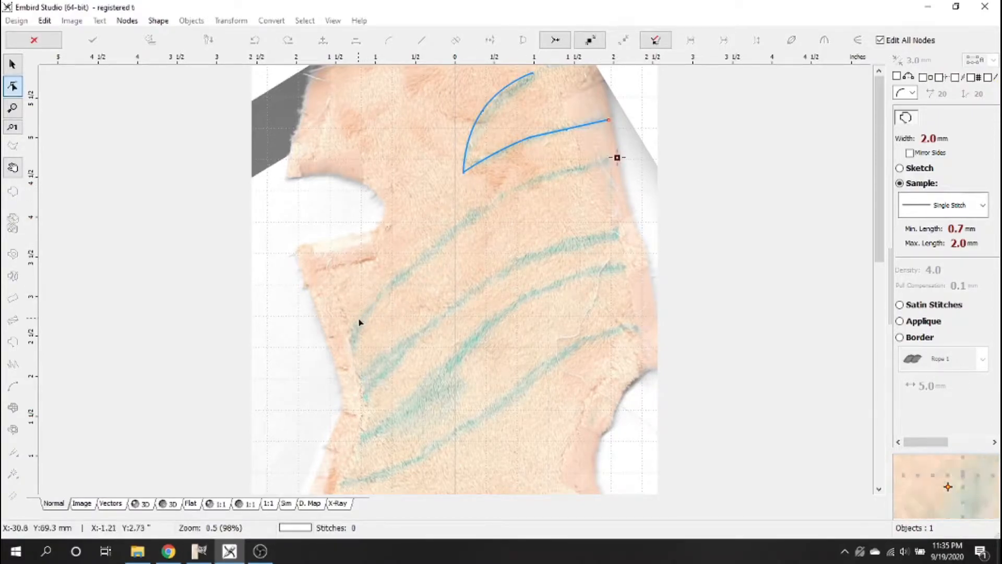
{"action": "left_click", "coordinate": [330, 357]}
{"action": "left_click_drag", "start_coordinate": [471, 254], "coordinate": [469, 214]}
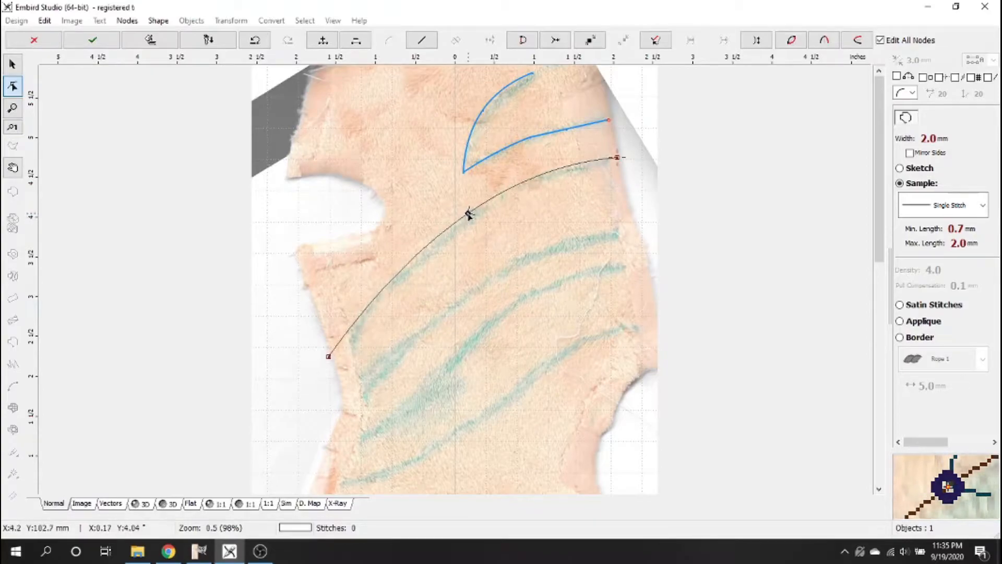
{"action": "left_click_drag", "start_coordinate": [330, 359], "coordinate": [333, 355]}
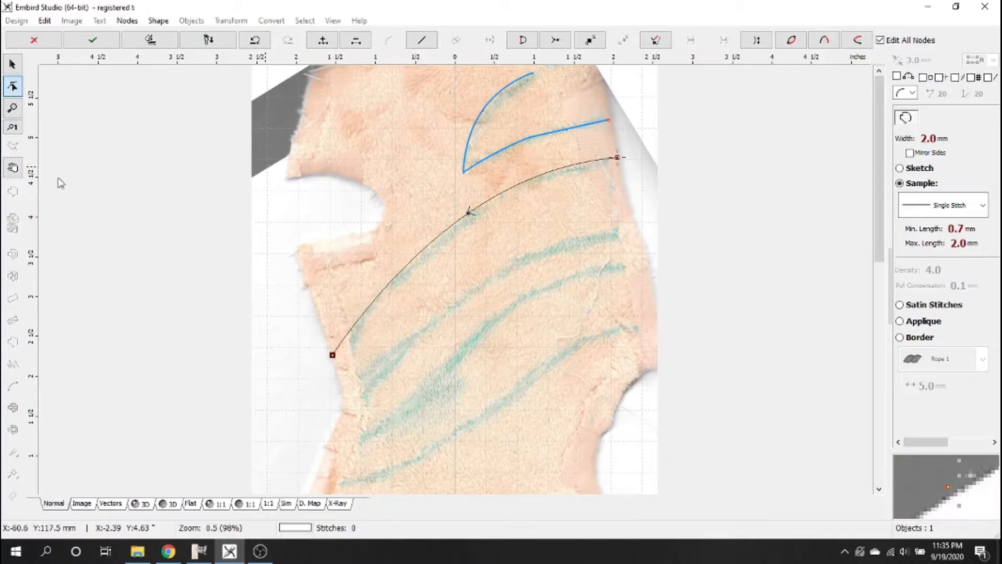
{"action": "left_click", "coordinate": [94, 40]}
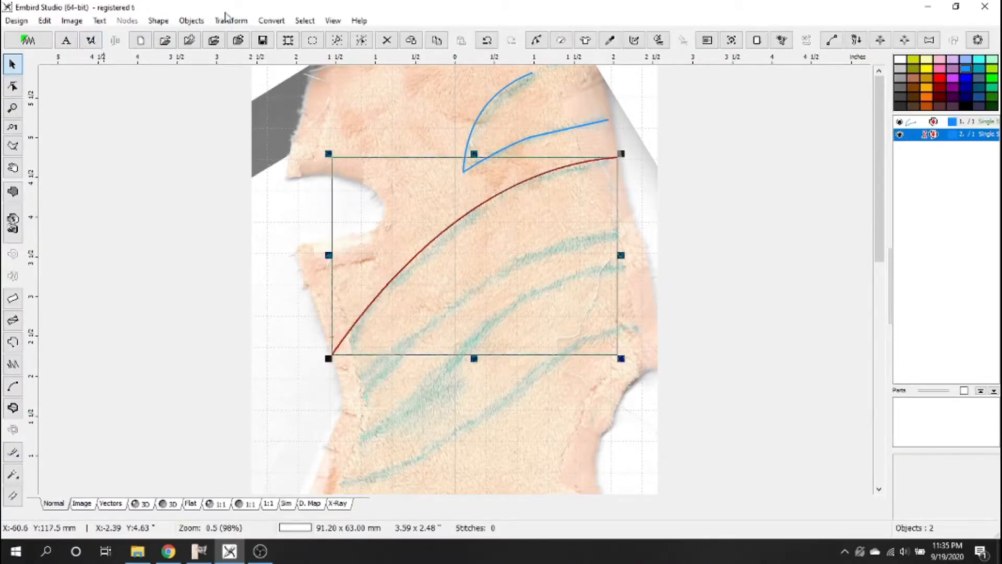
Turn on the display of jumps between the digitized objects.
{"action": "left_click", "coordinate": [304, 20]}
{"action": "mouse_move", "coordinate": [330, 20]}
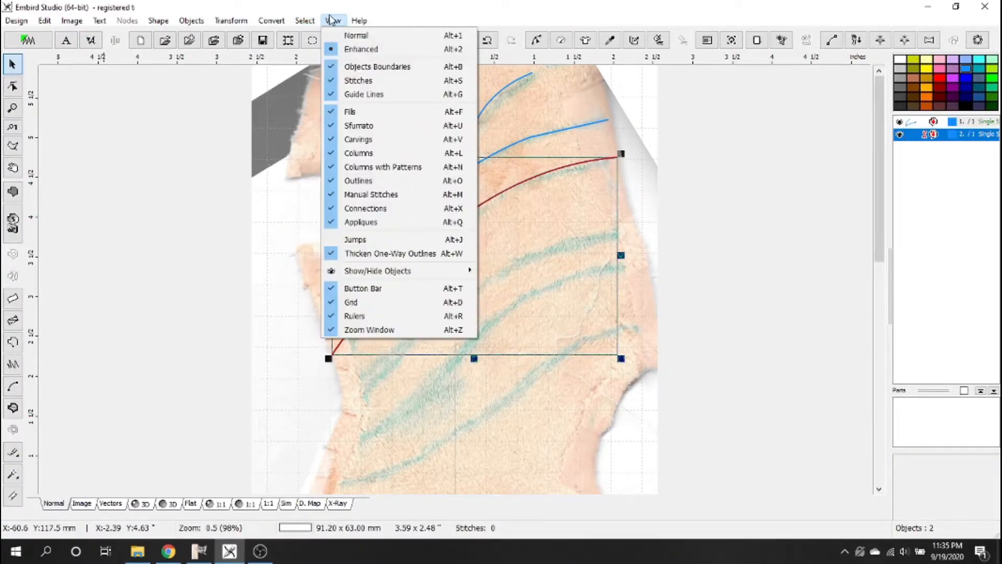
{"action": "left_click", "coordinate": [365, 240]}
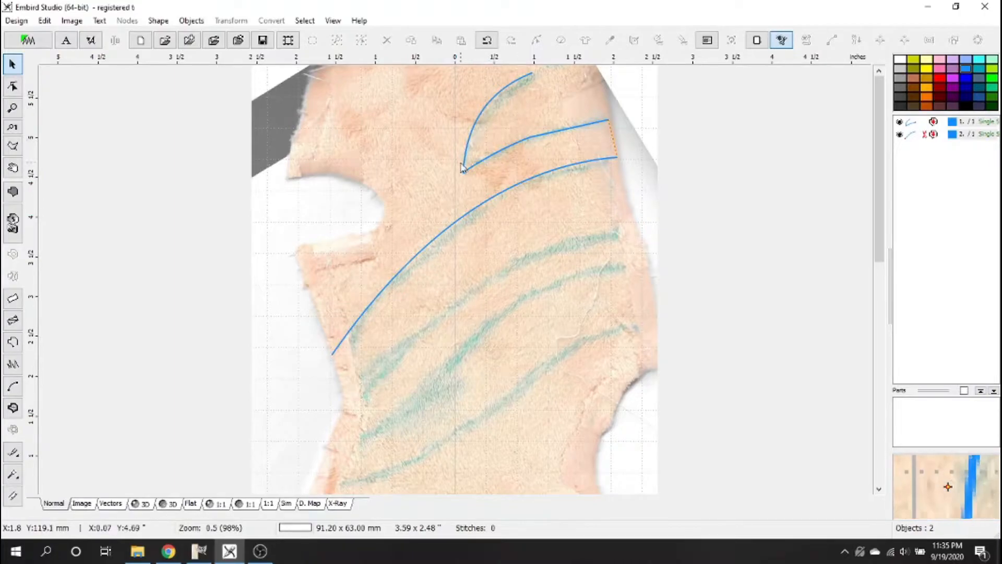
Try placing the third-stripe outline ahead of the first outline in the sewing order, and undo the reordering.
{"action": "left_click", "coordinate": [926, 134]}
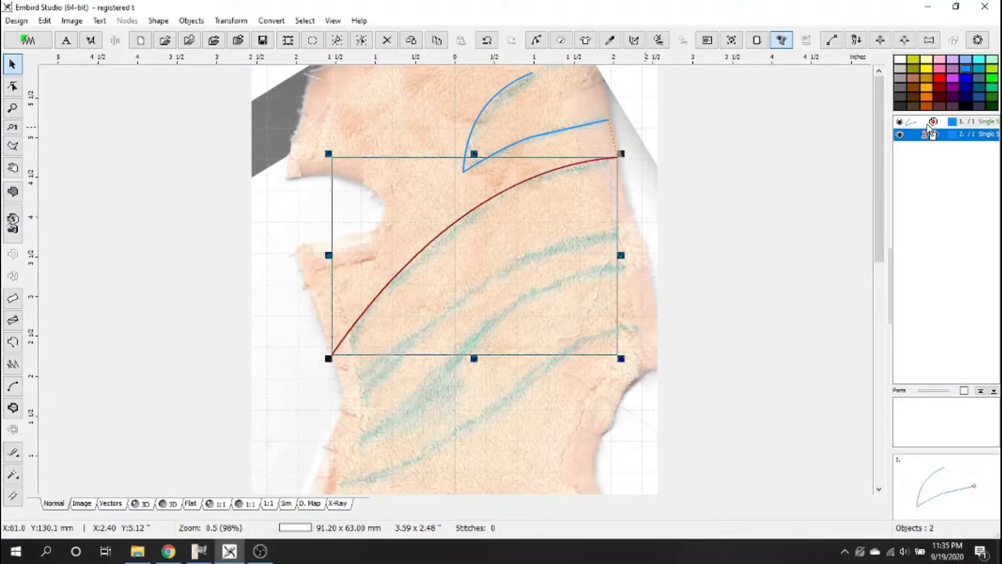
{"action": "right_click", "coordinate": [924, 124]}
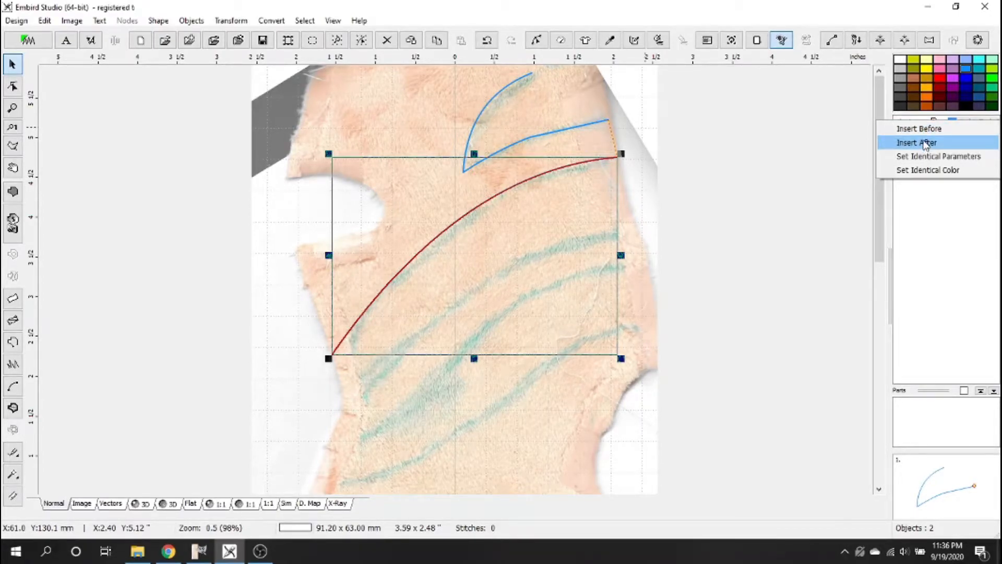
{"action": "left_click", "coordinate": [926, 143]}
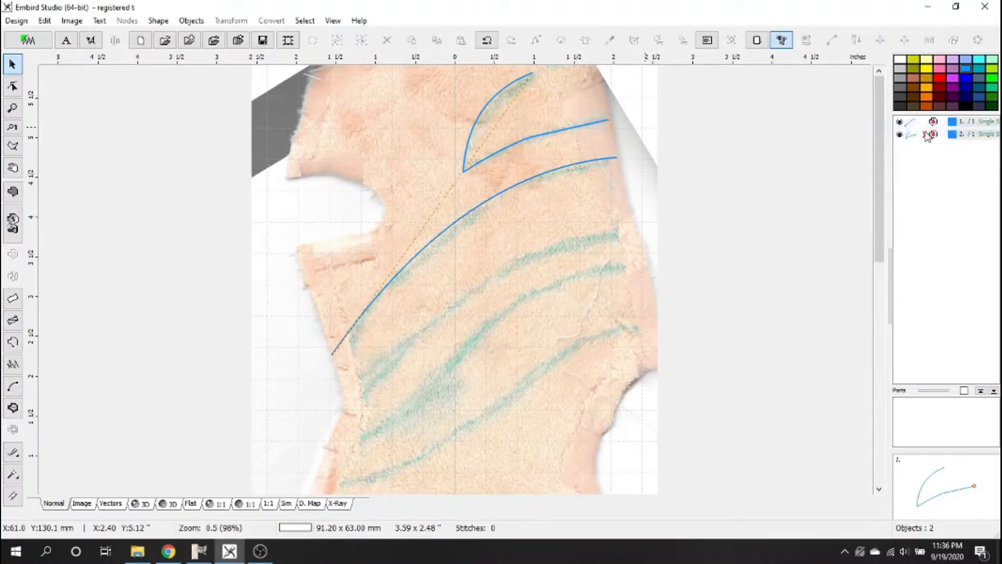
{"action": "left_click", "coordinate": [950, 125]}
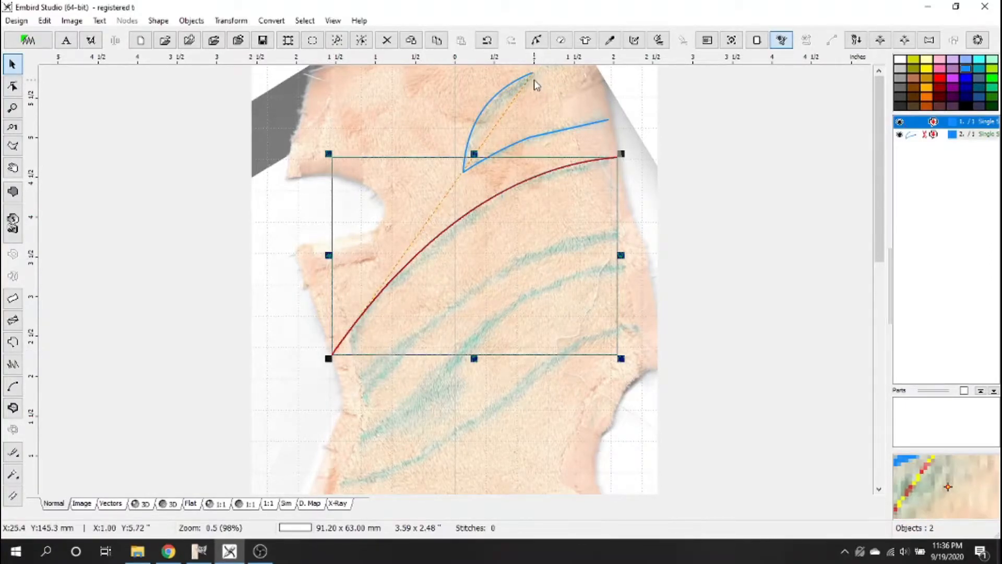
{"action": "key", "text": "ctrl+z"}
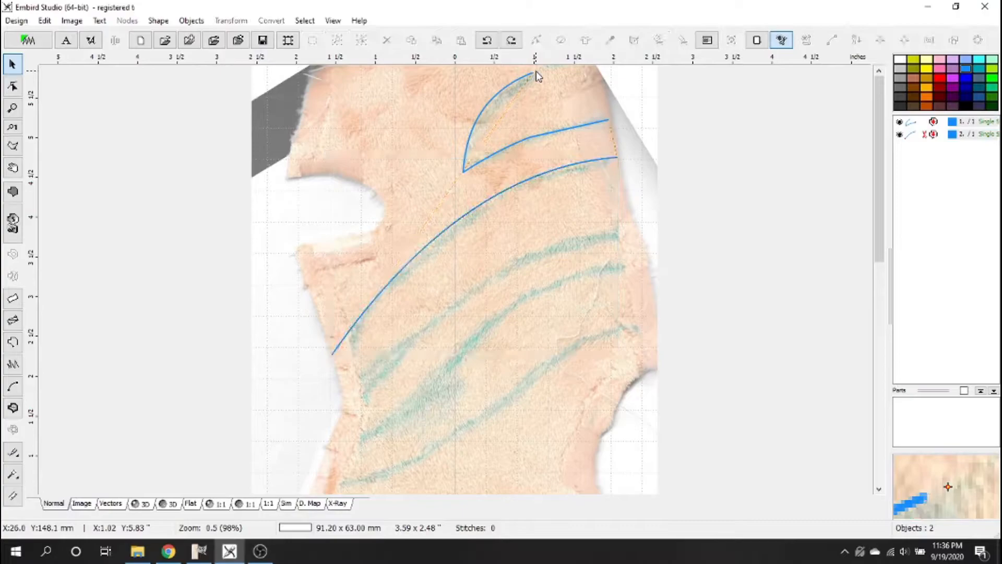
Trace the fourth stripe as a new Outline object with two curved segments reaching both body edges, adjust its nodes, and finish the object.
{"action": "left_click", "coordinate": [14, 342]}
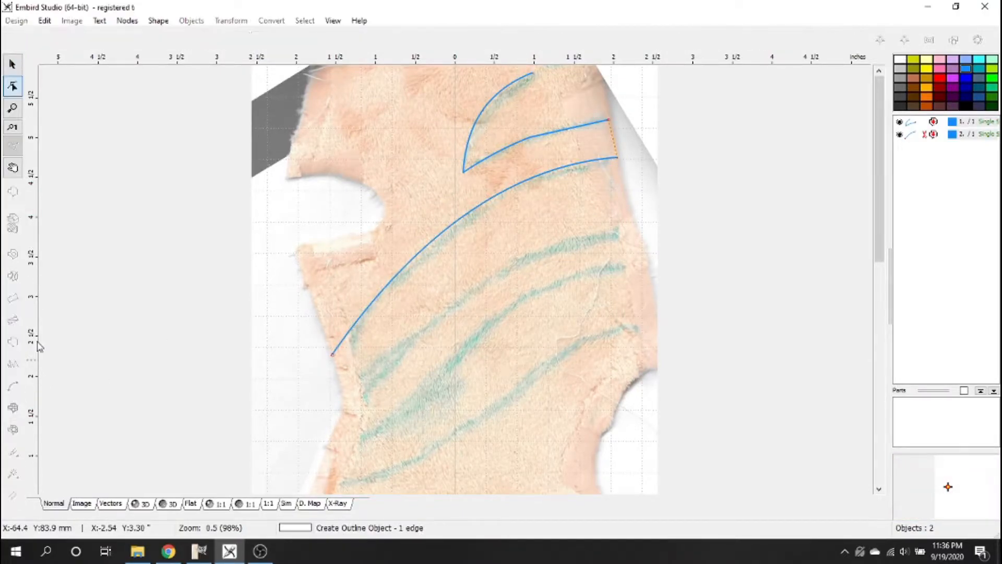
{"action": "left_click", "coordinate": [343, 416]}
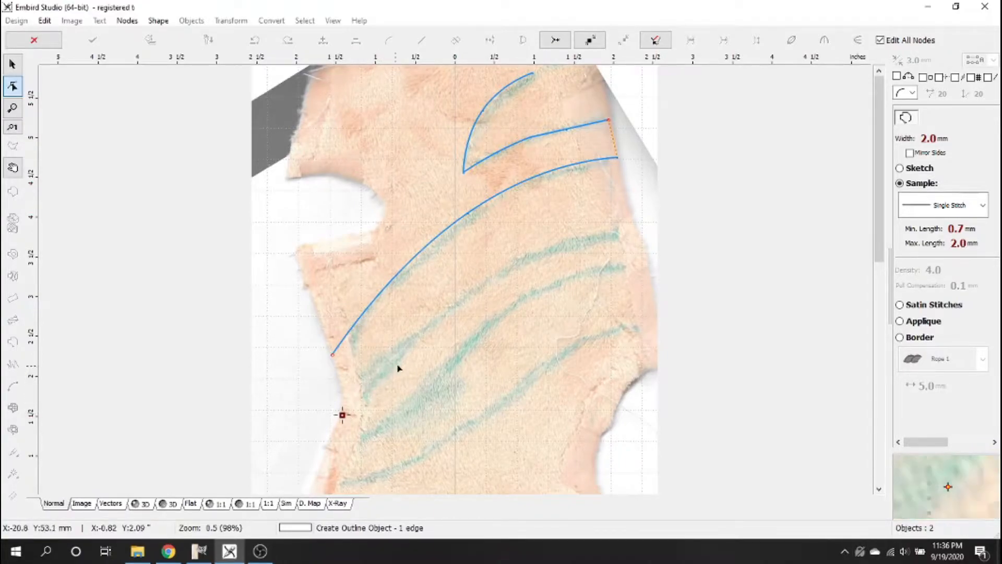
{"action": "left_click", "coordinate": [468, 297]}
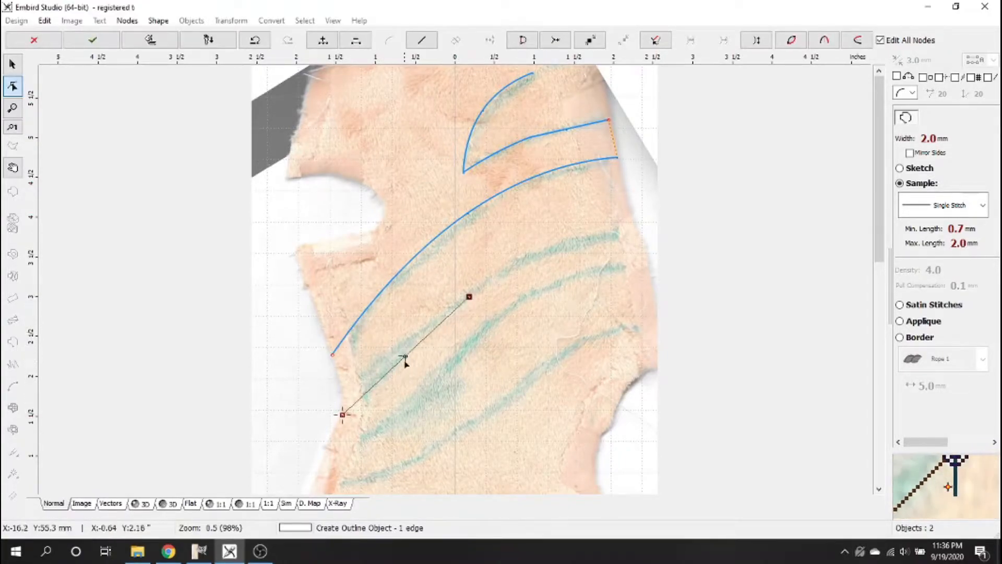
{"action": "left_click_drag", "start_coordinate": [469, 296], "coordinate": [475, 294]}
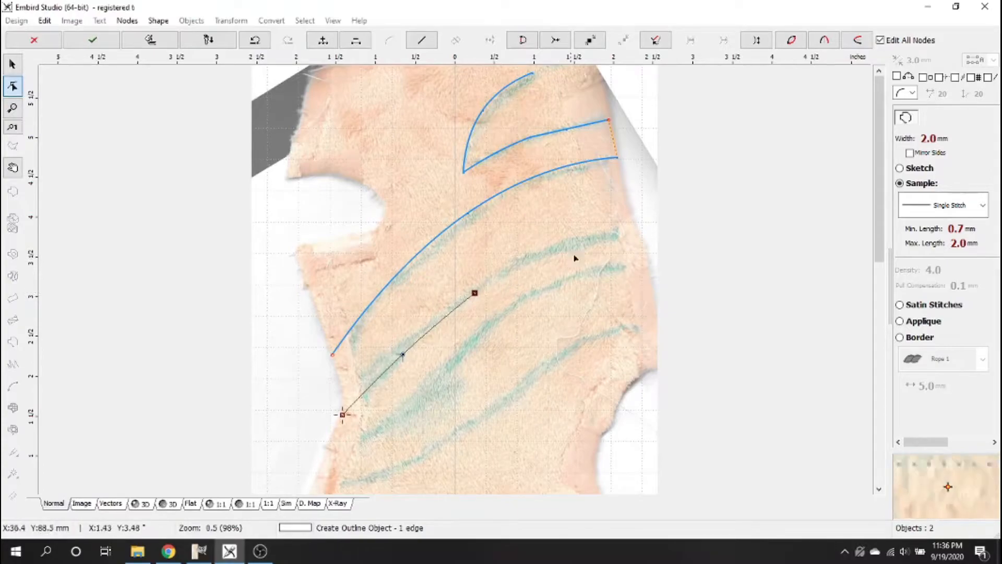
{"action": "left_click", "coordinate": [637, 233]}
{"action": "left_click_drag", "start_coordinate": [557, 265], "coordinate": [551, 258]}
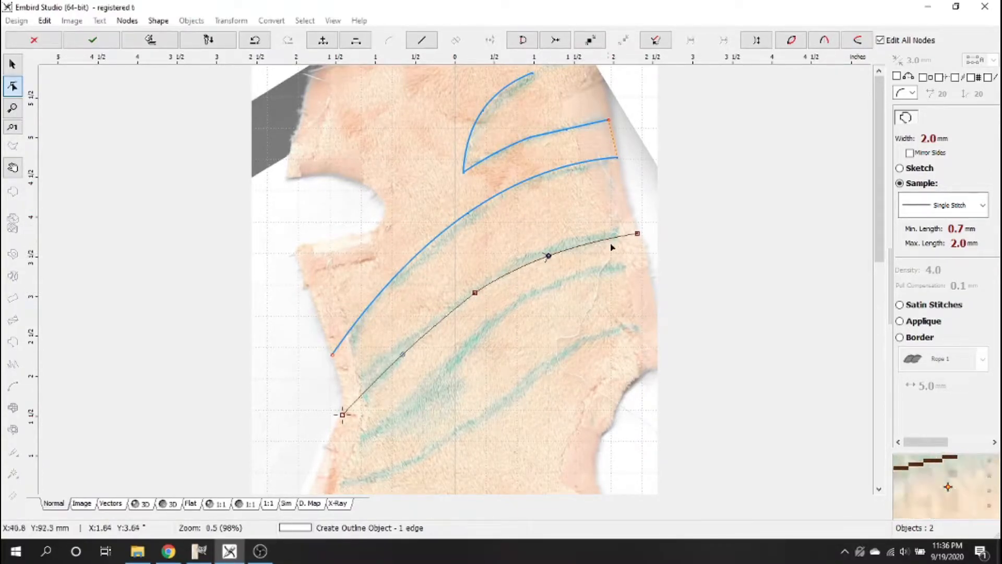
{"action": "left_click_drag", "start_coordinate": [636, 236], "coordinate": [642, 234]}
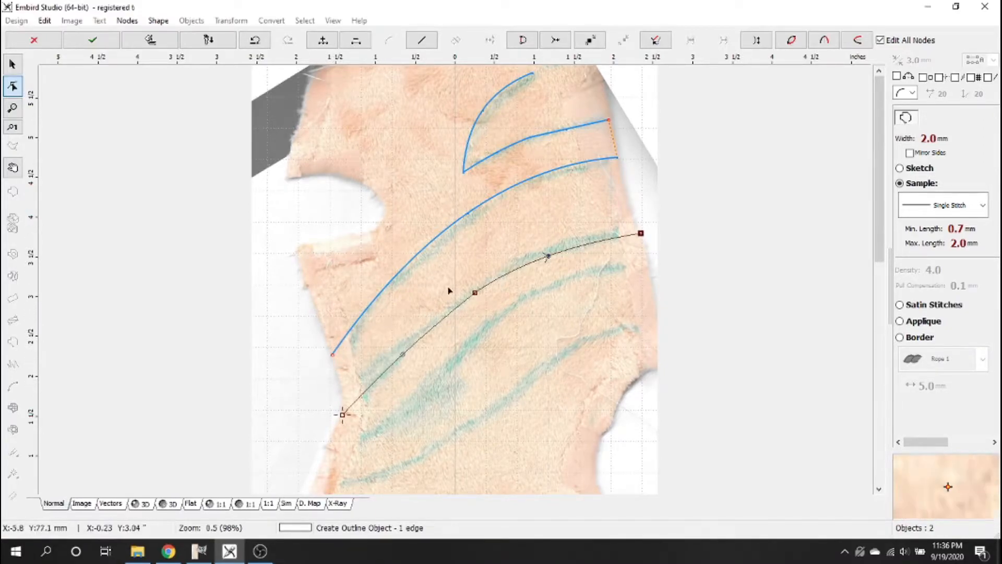
{"action": "left_click", "coordinate": [93, 40]}
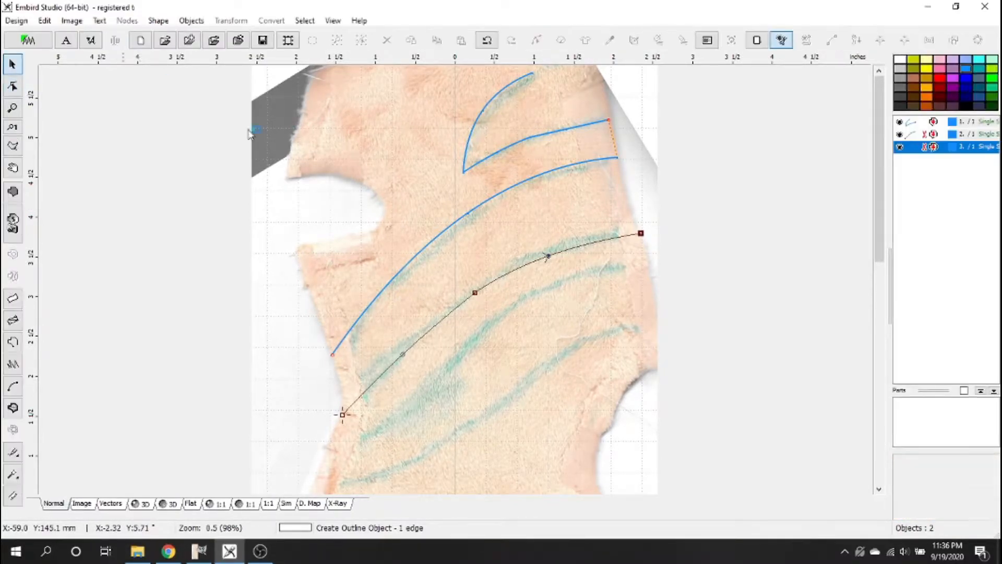
Start an Outline object at the body's edge for the fifth stripe and bow its first segment along the stripe's lower part.
{"action": "left_click_drag", "start_coordinate": [877, 220], "coordinate": [877, 252]}
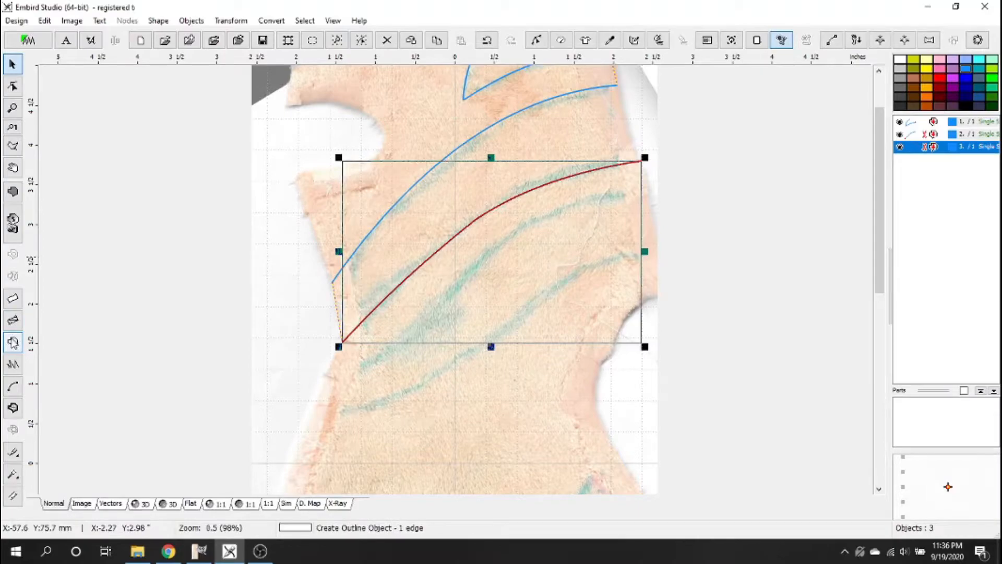
{"action": "left_click", "coordinate": [13, 345]}
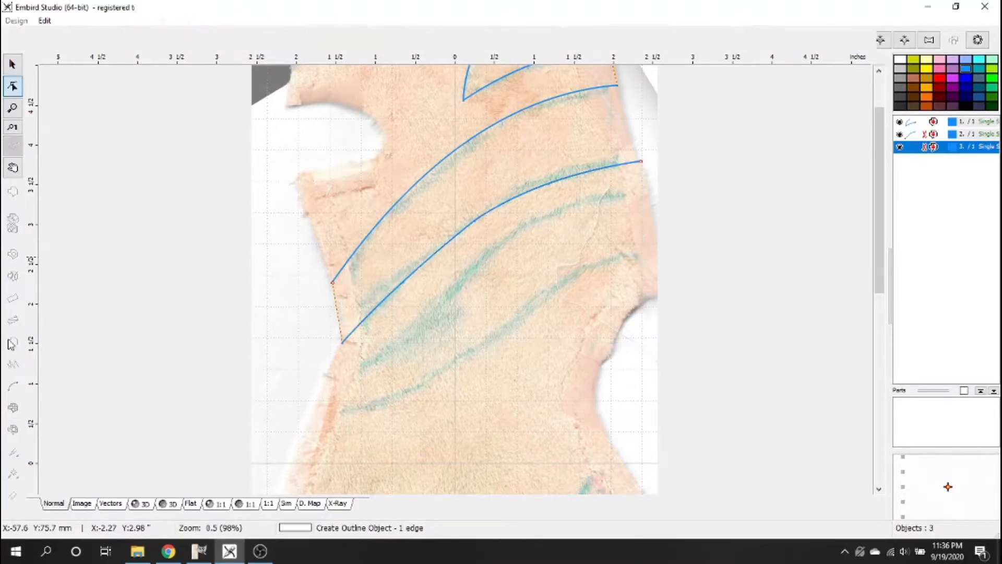
{"action": "left_click", "coordinate": [327, 374]}
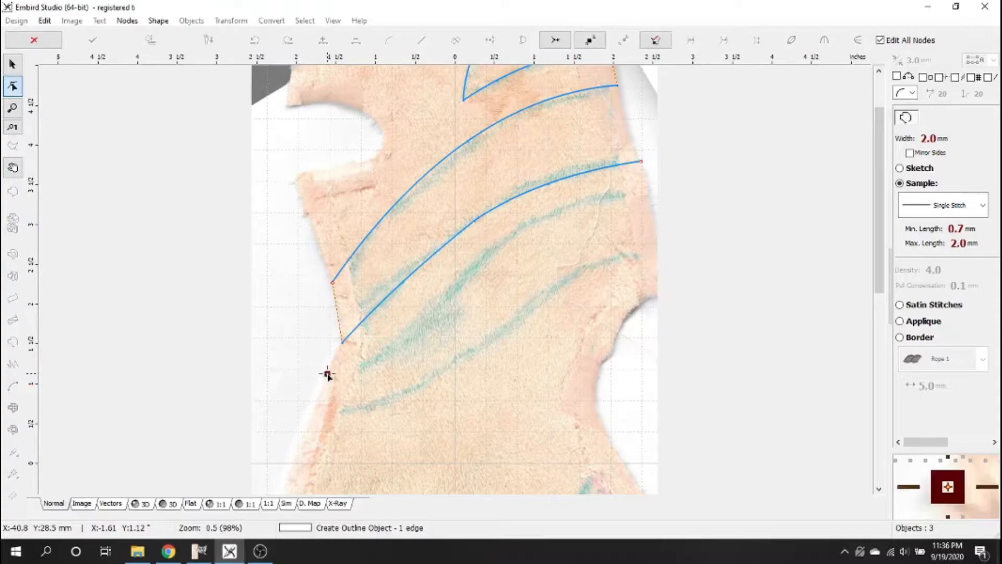
{"action": "left_click", "coordinate": [432, 306]}
{"action": "left_click_drag", "start_coordinate": [378, 346], "coordinate": [386, 349]}
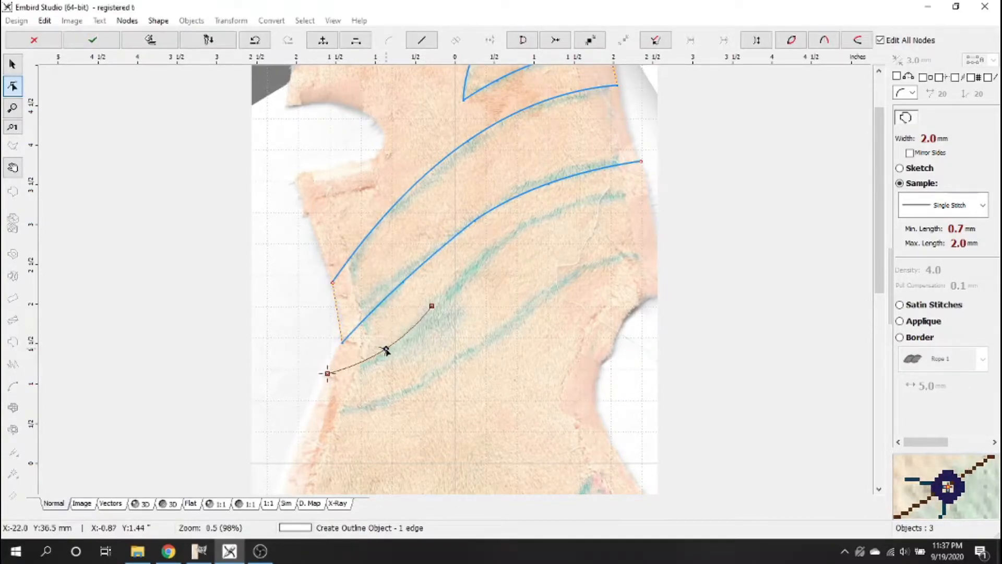
{"action": "left_click", "coordinate": [432, 307]}
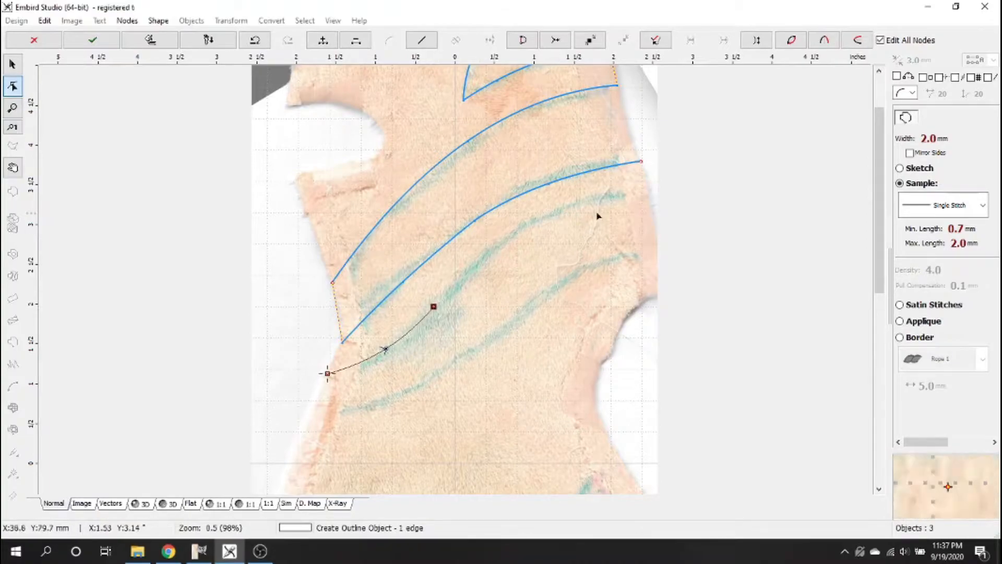
Extend the fifth-stripe outline to the opposite body edge with two more curved segments and finish the object.
{"action": "left_click", "coordinate": [520, 227]}
{"action": "left_click_drag", "start_coordinate": [475, 266], "coordinate": [484, 254]}
{"action": "left_click", "coordinate": [644, 187]}
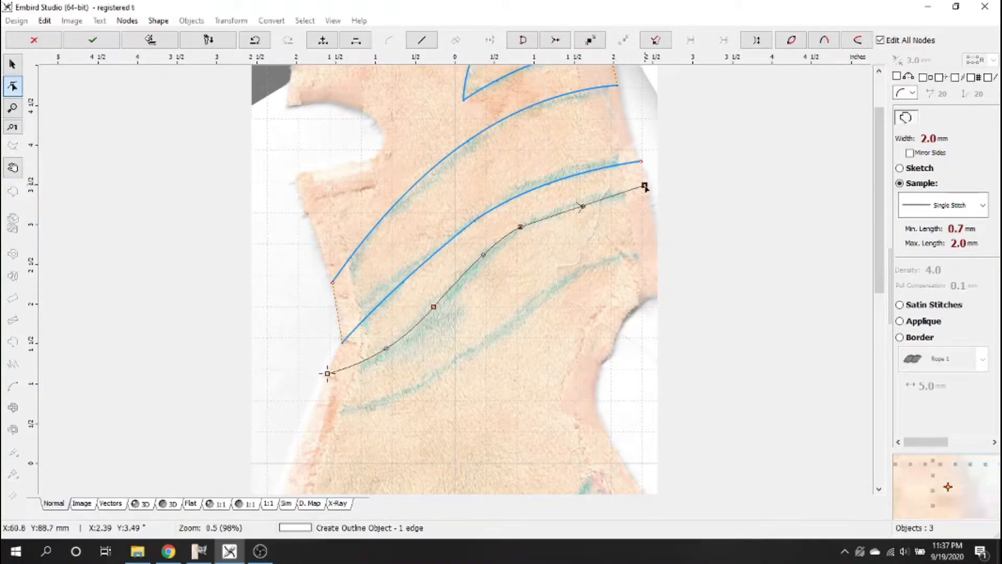
{"action": "left_click_drag", "start_coordinate": [583, 207], "coordinate": [579, 200]}
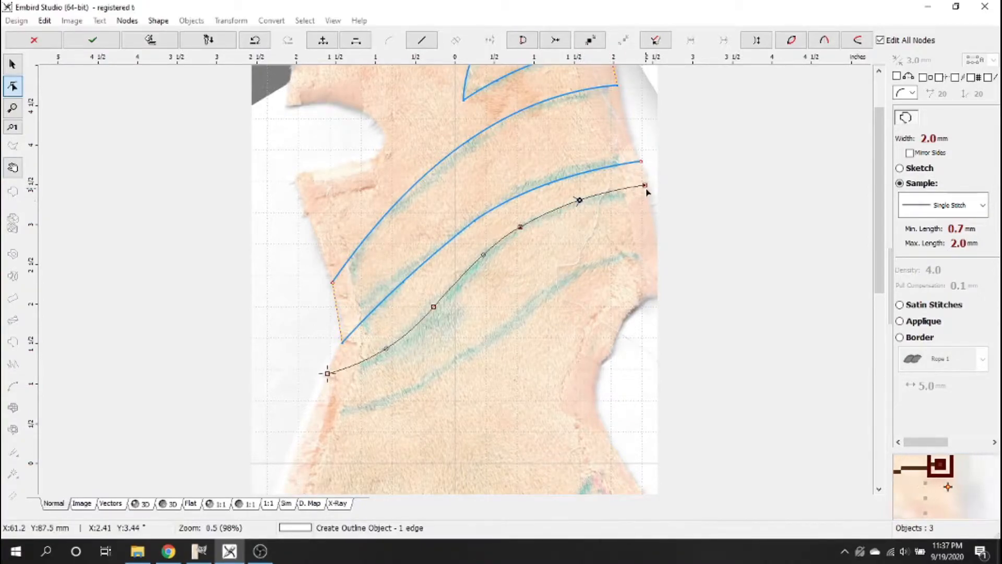
{"action": "left_click", "coordinate": [91, 42]}
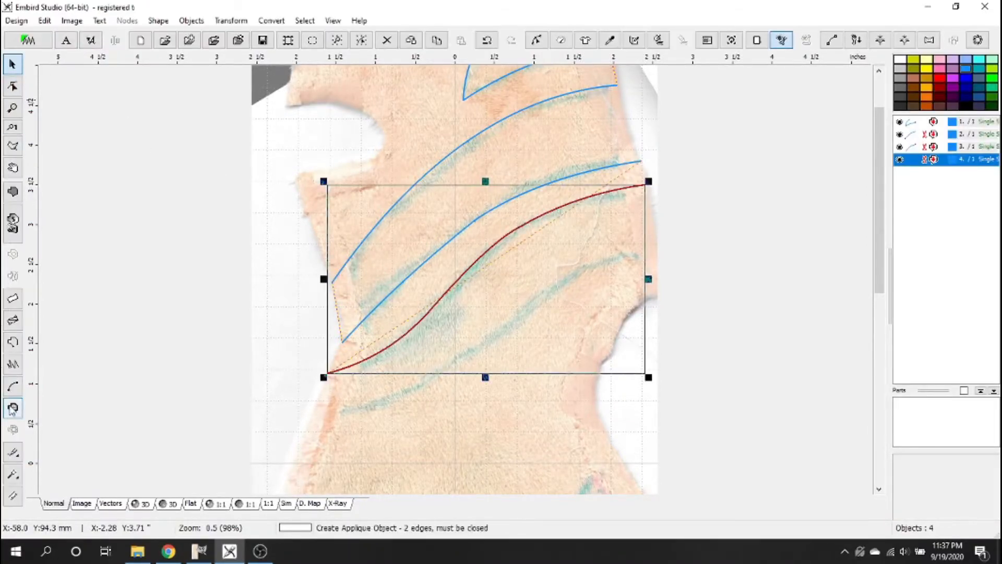
Trace the sixth stripe as a new Outline object with three curved segments from edge to edge, and finish the object.
{"action": "left_click", "coordinate": [16, 344]}
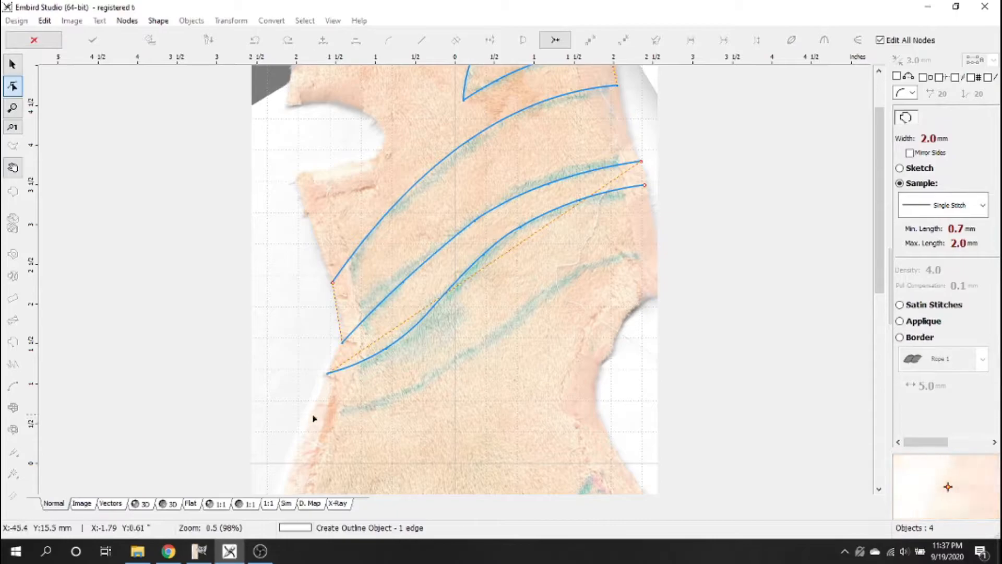
{"action": "left_click", "coordinate": [313, 417]}
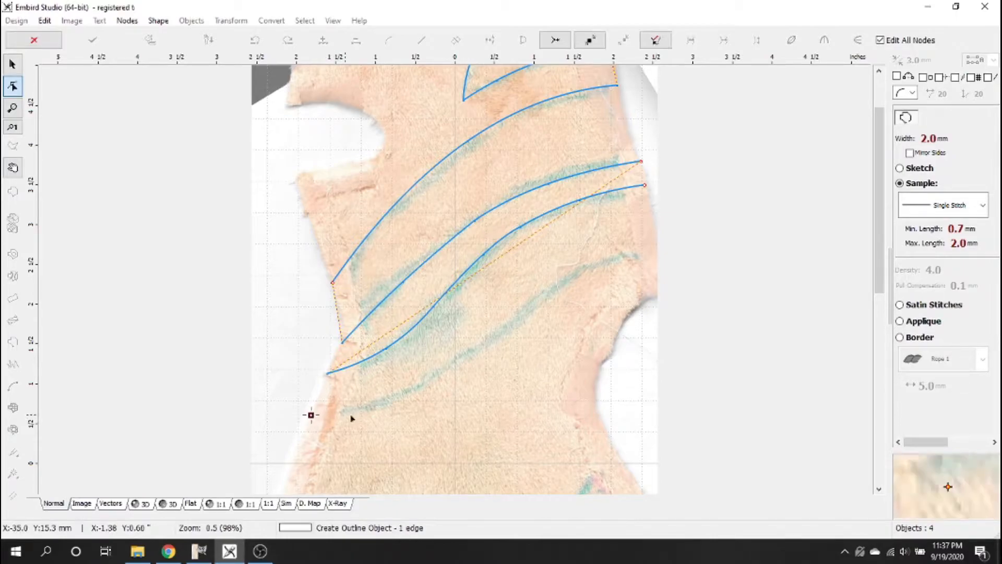
{"action": "left_click", "coordinate": [500, 333]}
{"action": "left_click_drag", "start_coordinate": [412, 376], "coordinate": [406, 395]}
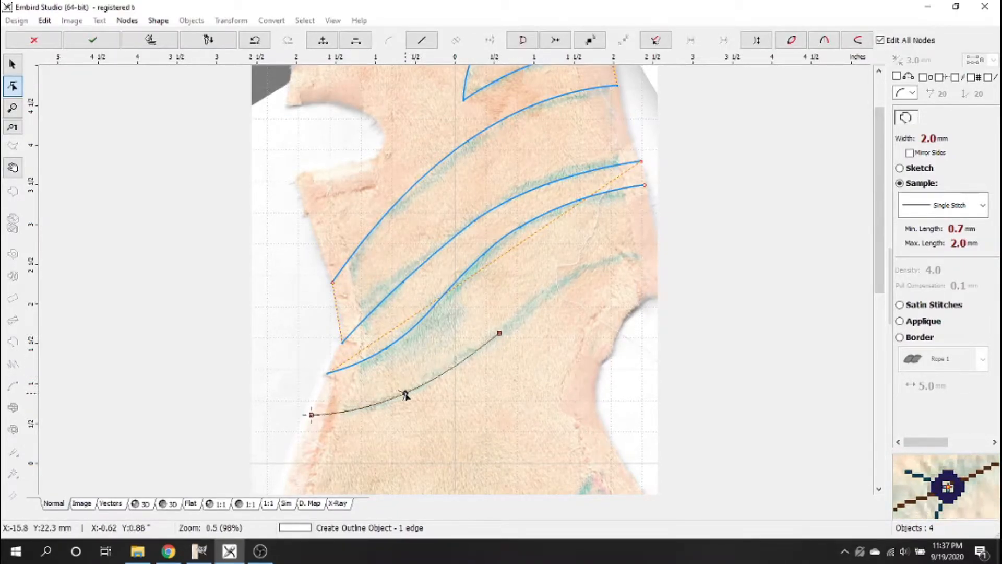
{"action": "left_click", "coordinate": [575, 273]}
{"action": "left_click_drag", "start_coordinate": [538, 305], "coordinate": [653, 252]}
{"action": "left_click", "coordinate": [656, 253]}
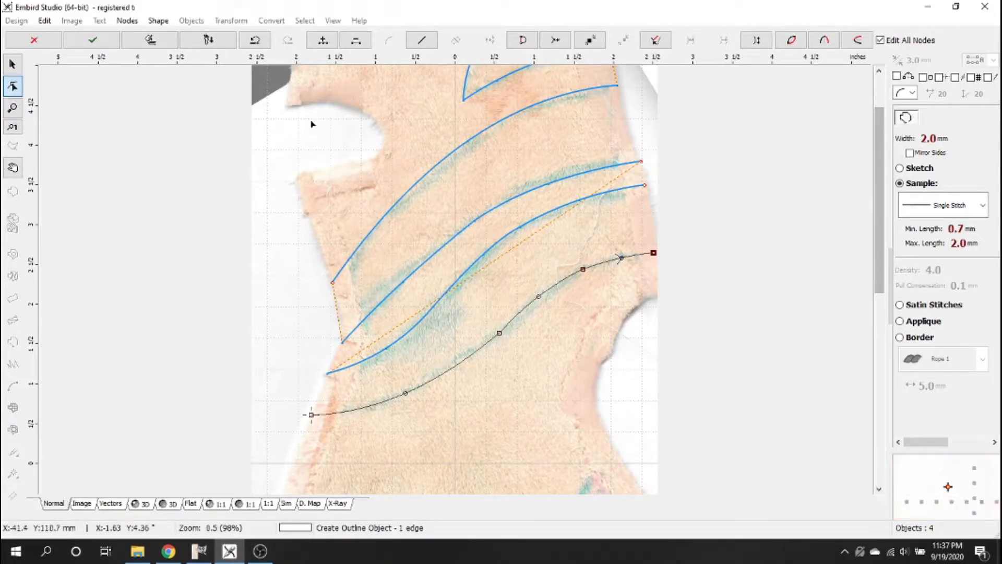
{"action": "left_click", "coordinate": [92, 40]}
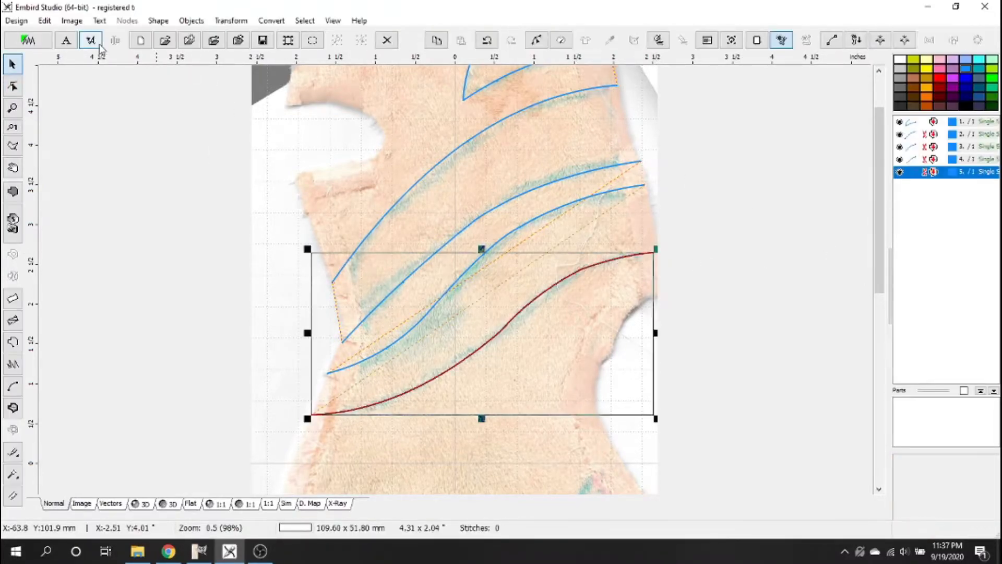
Start an Outline object at the body's edge for the lower body's topmost pointed stripe and curve its upper arm to the tip.
{"action": "left_click_drag", "start_coordinate": [882, 298], "coordinate": [882, 458]}
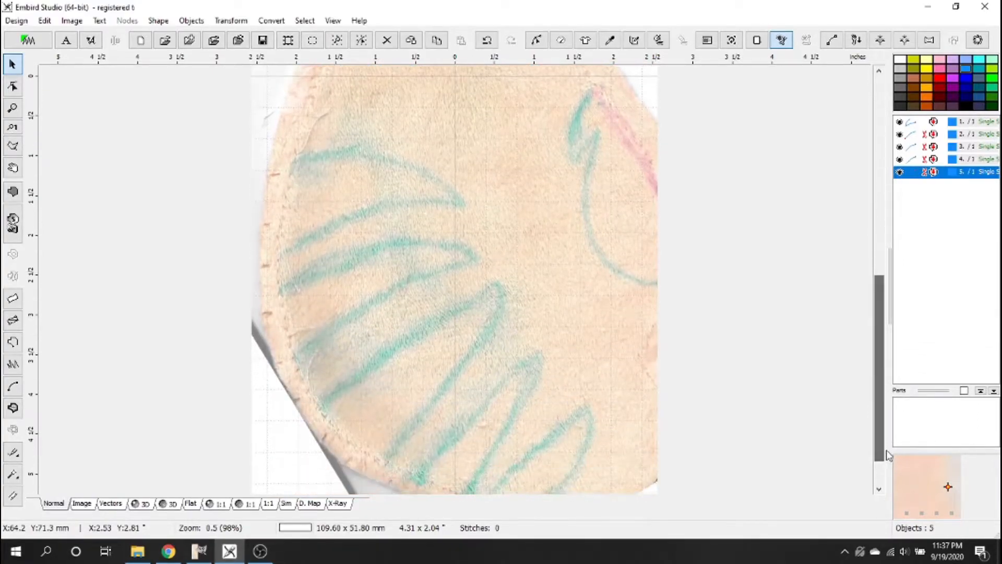
{"action": "left_click", "coordinate": [13, 86]}
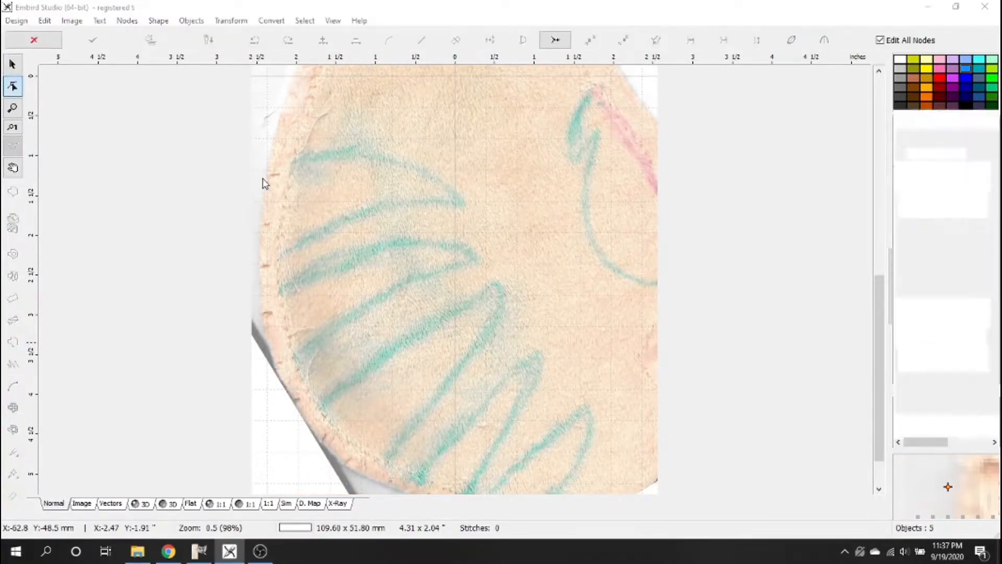
{"action": "left_click", "coordinate": [268, 164]}
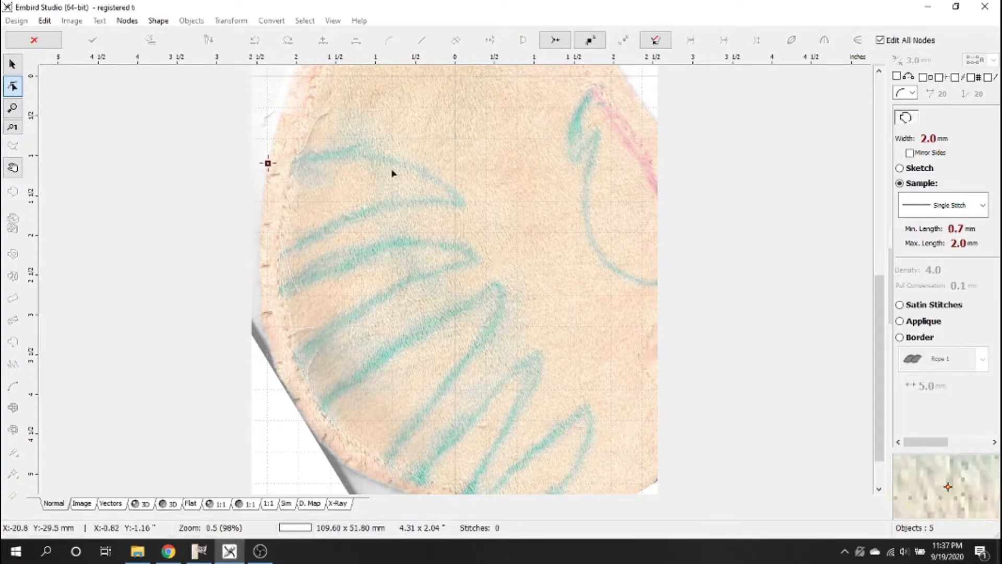
{"action": "left_click", "coordinate": [462, 202]}
{"action": "left_click_drag", "start_coordinate": [364, 183], "coordinate": [375, 153]}
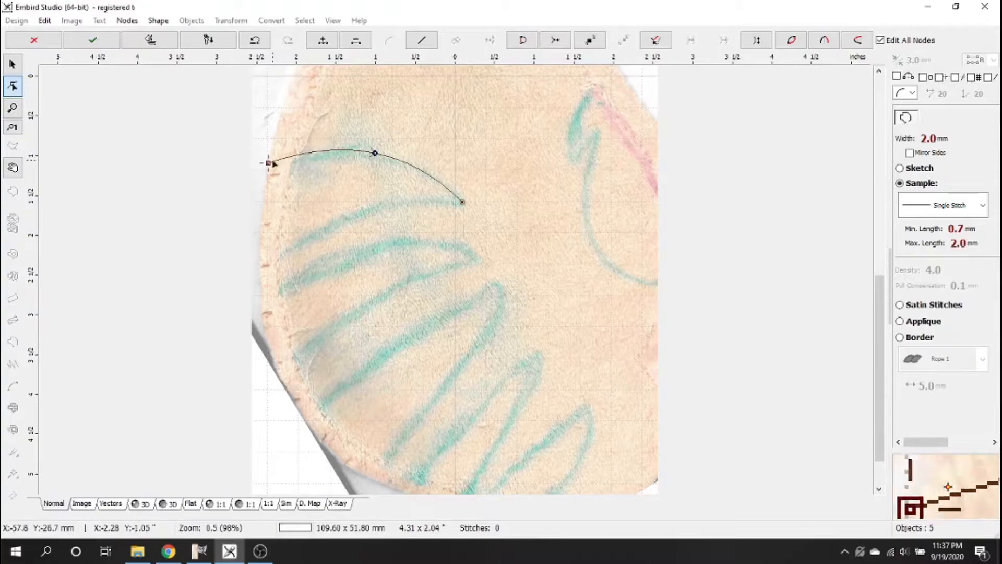
{"action": "left_click", "coordinate": [272, 162]}
{"action": "left_click_drag", "start_coordinate": [462, 203], "coordinate": [468, 205]}
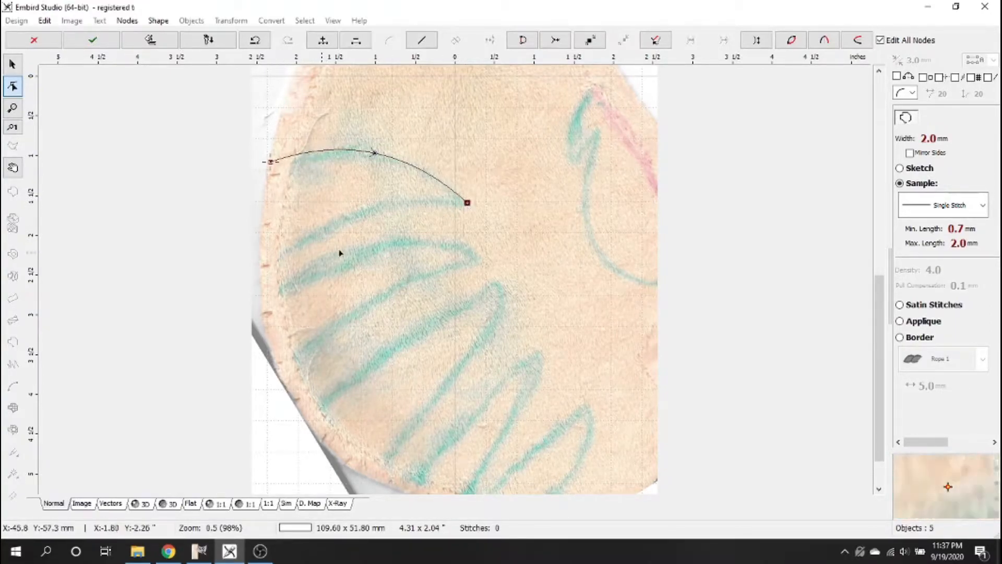
Trace the first pointed stripe's lower arm back to the body edge with two curved segments and finish the object.
{"action": "left_click", "coordinate": [383, 209]}
{"action": "left_click", "coordinate": [422, 205]}
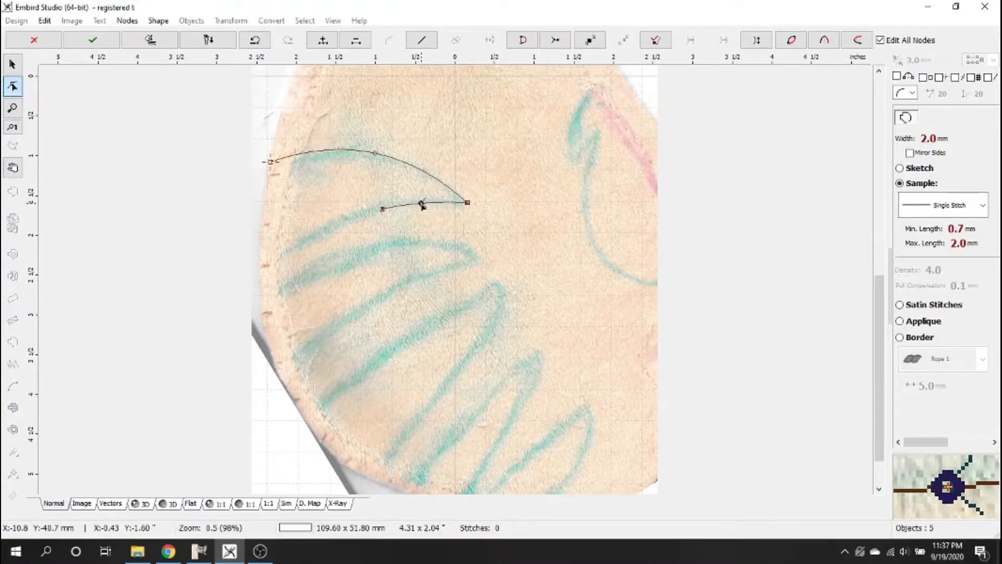
{"action": "left_click_drag", "start_coordinate": [468, 203], "coordinate": [470, 205]}
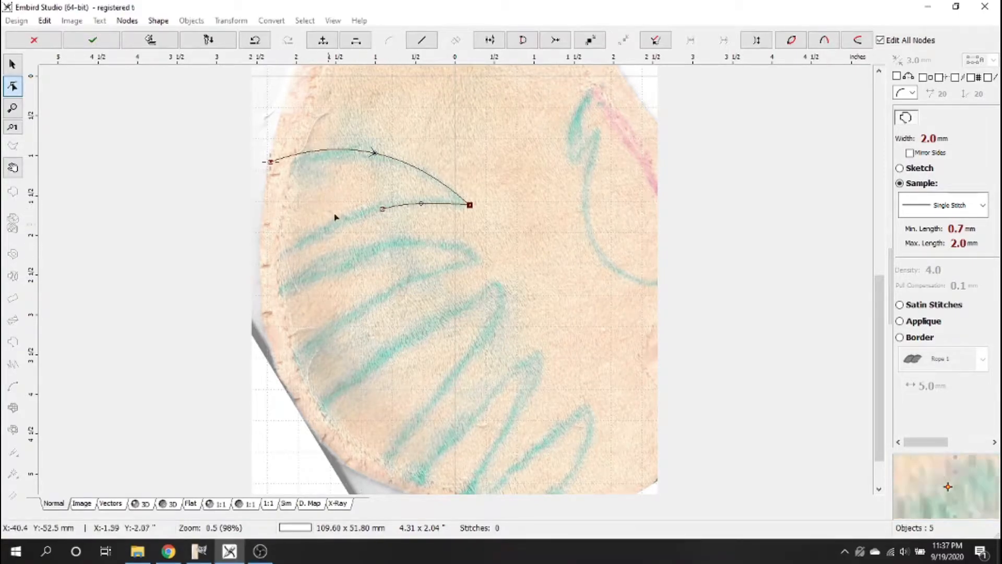
{"action": "left_click", "coordinate": [382, 209]}
{"action": "left_click", "coordinate": [260, 272]}
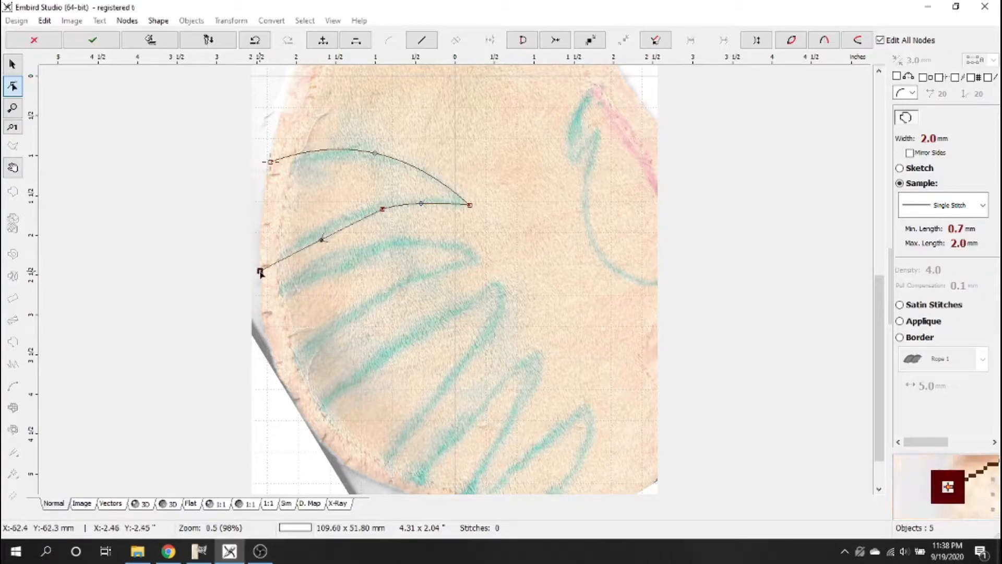
{"action": "left_click_drag", "start_coordinate": [324, 243], "coordinate": [330, 232]}
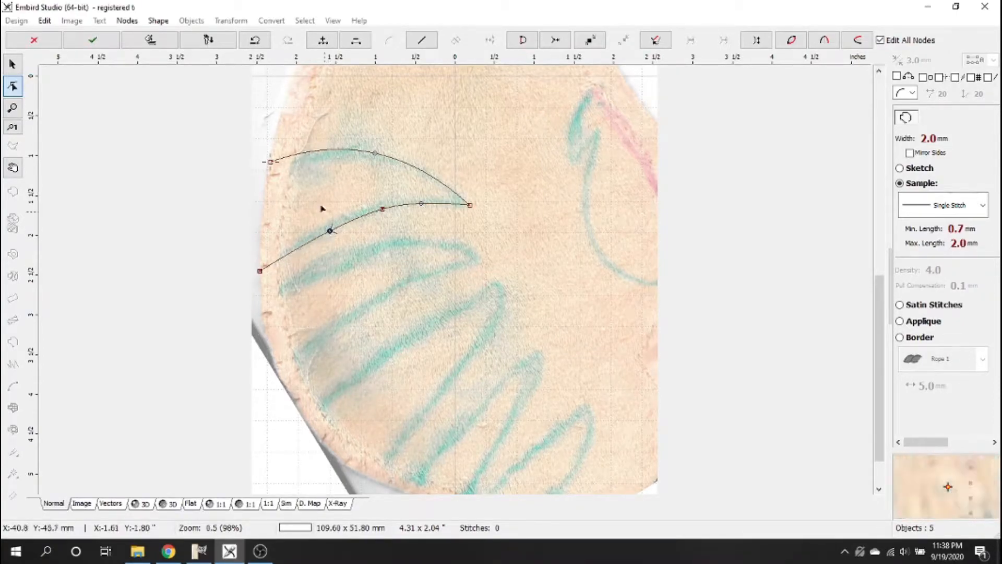
{"action": "left_click", "coordinate": [92, 40]}
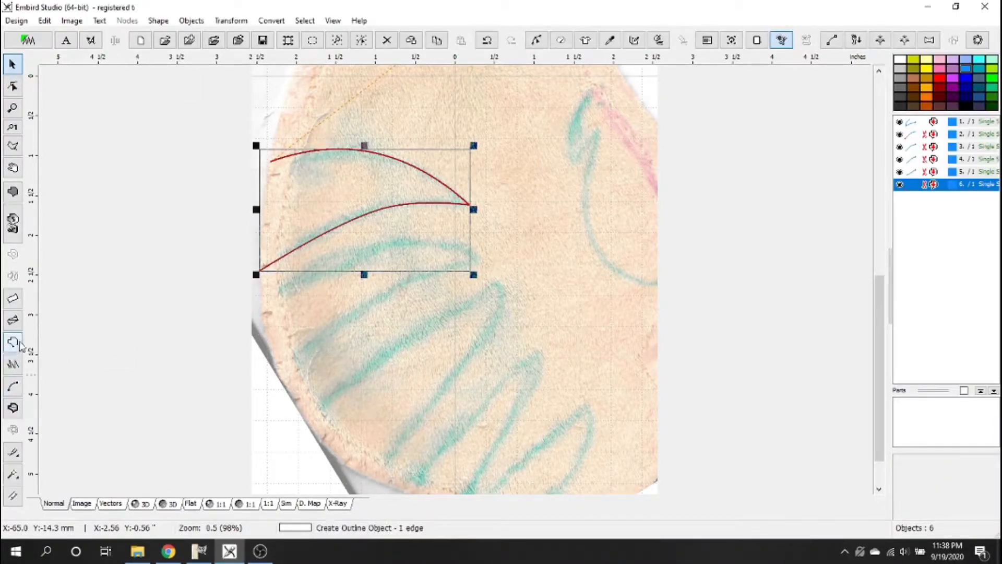
Start a new Outline object for the second pointed stripe and trace its upper arm from the body edge to the tip with two curved segments.
{"action": "left_click", "coordinate": [13, 342]}
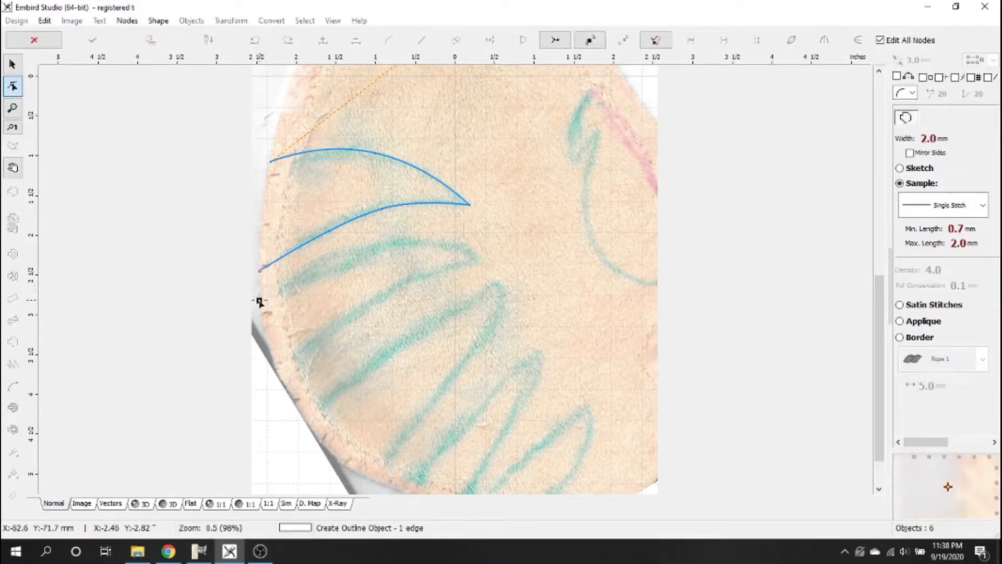
{"action": "left_click", "coordinate": [376, 245]}
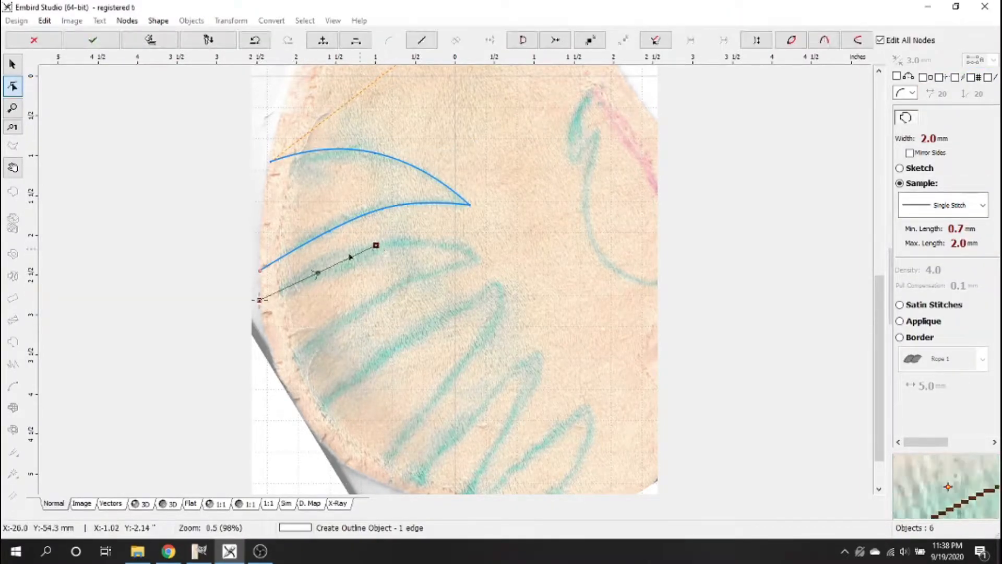
{"action": "left_click_drag", "start_coordinate": [316, 273], "coordinate": [324, 266]}
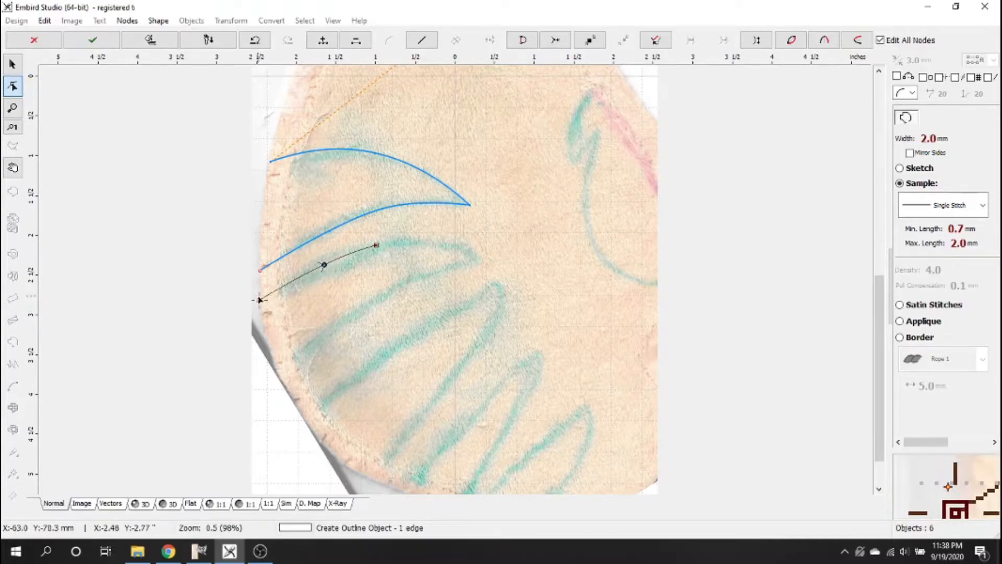
{"action": "left_click", "coordinate": [261, 299]}
{"action": "left_click", "coordinate": [375, 245]}
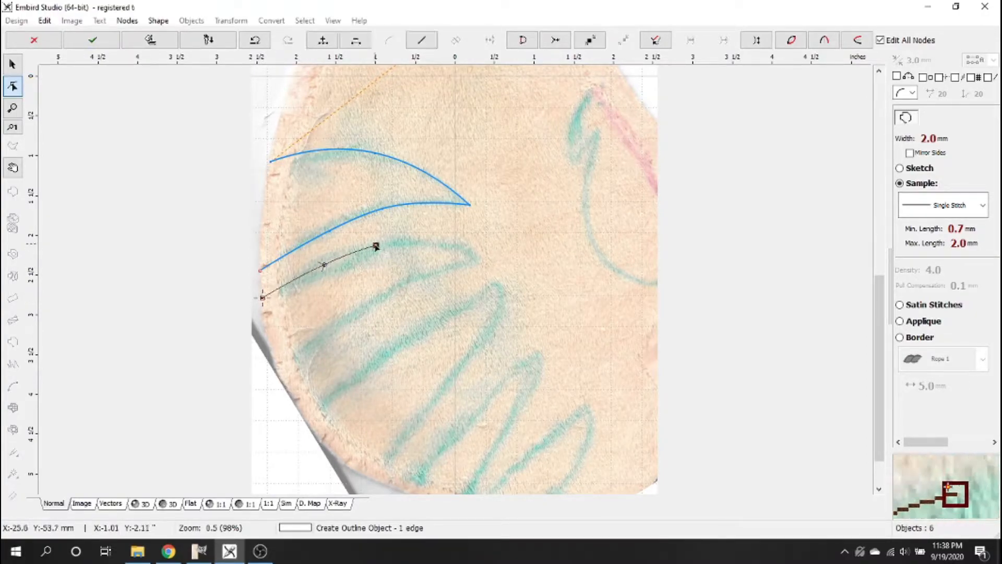
{"action": "left_click_drag", "start_coordinate": [376, 245], "coordinate": [435, 241]}
{"action": "left_click", "coordinate": [482, 260]}
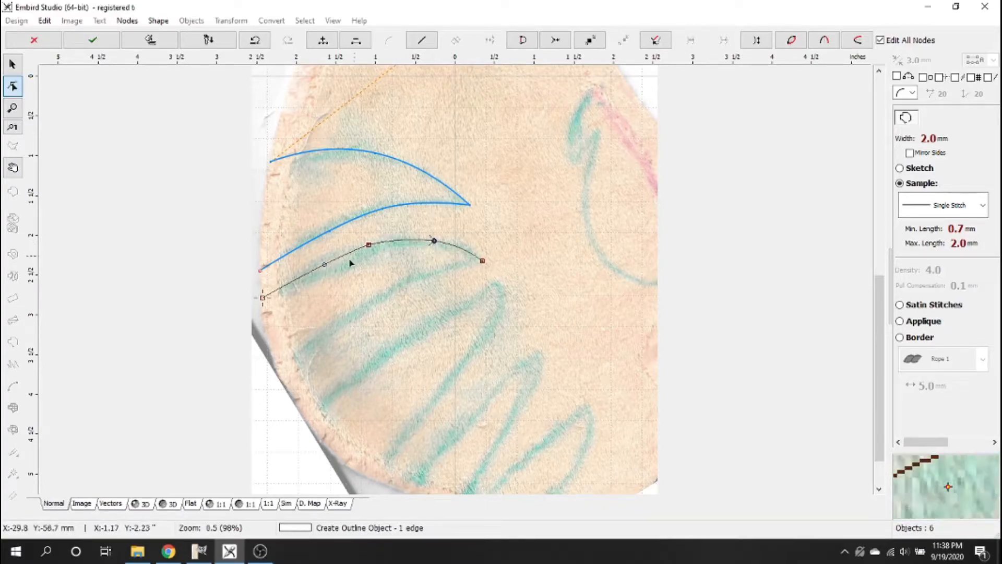
{"action": "left_click_drag", "start_coordinate": [323, 265], "coordinate": [318, 266]}
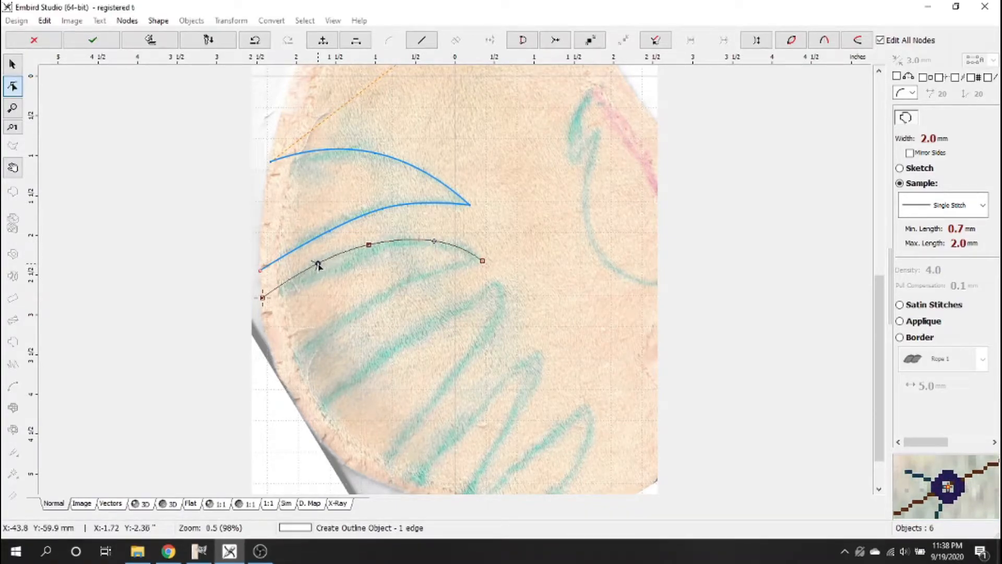
Bring the second pointed stripe's outline back to the body edge with one curved segment along its lower arm, and finish the object.
{"action": "left_click", "coordinate": [482, 260]}
{"action": "left_click", "coordinate": [275, 369]}
{"action": "left_click_drag", "start_coordinate": [379, 314], "coordinate": [386, 305]}
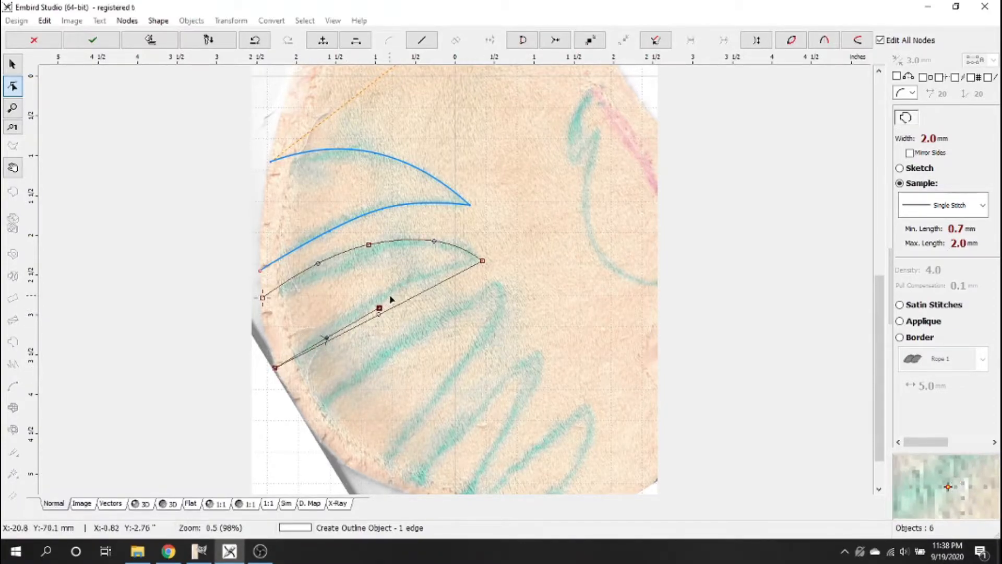
{"action": "left_click_drag", "start_coordinate": [380, 314], "coordinate": [391, 296]}
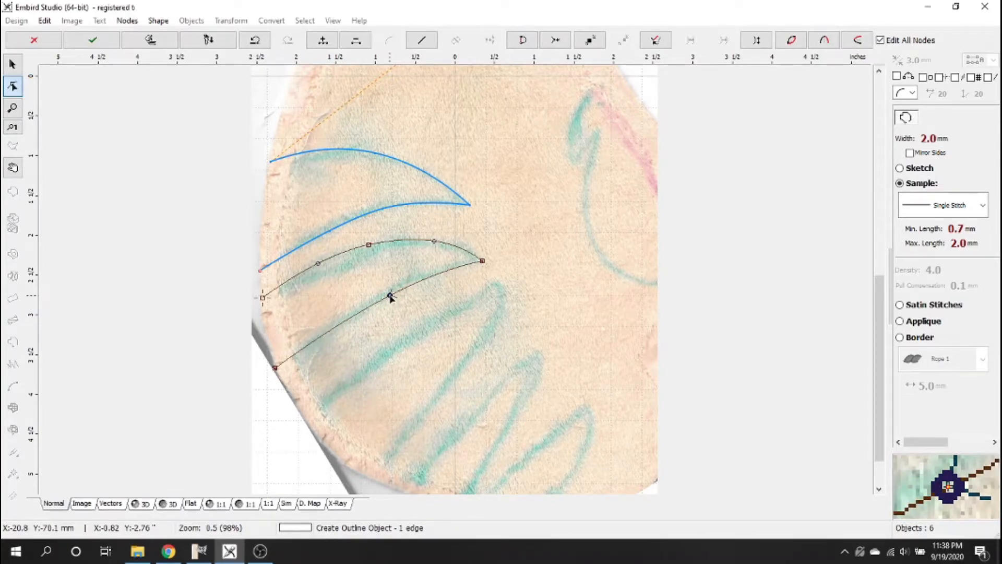
{"action": "left_click_drag", "start_coordinate": [275, 369], "coordinate": [281, 370]}
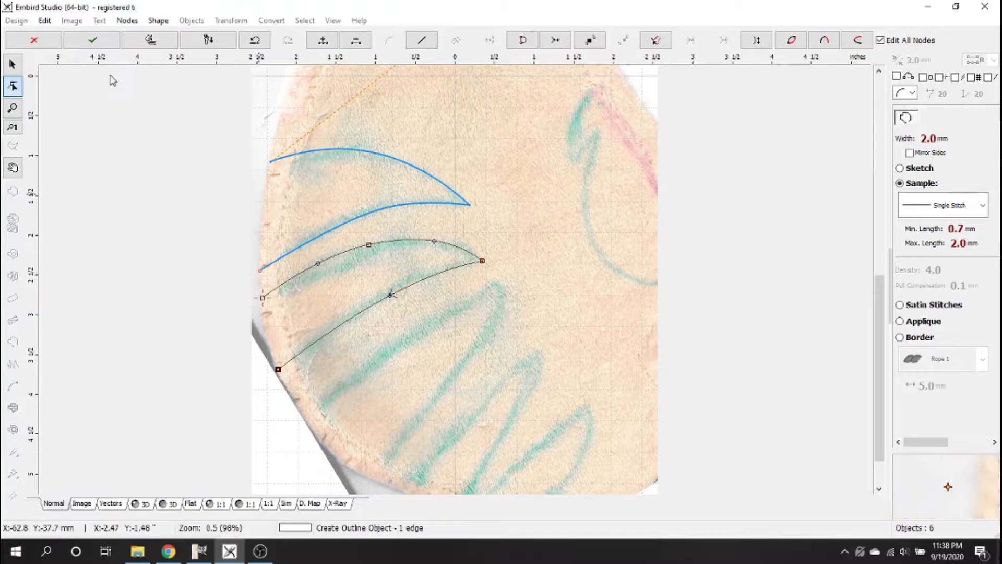
{"action": "left_click", "coordinate": [93, 40]}
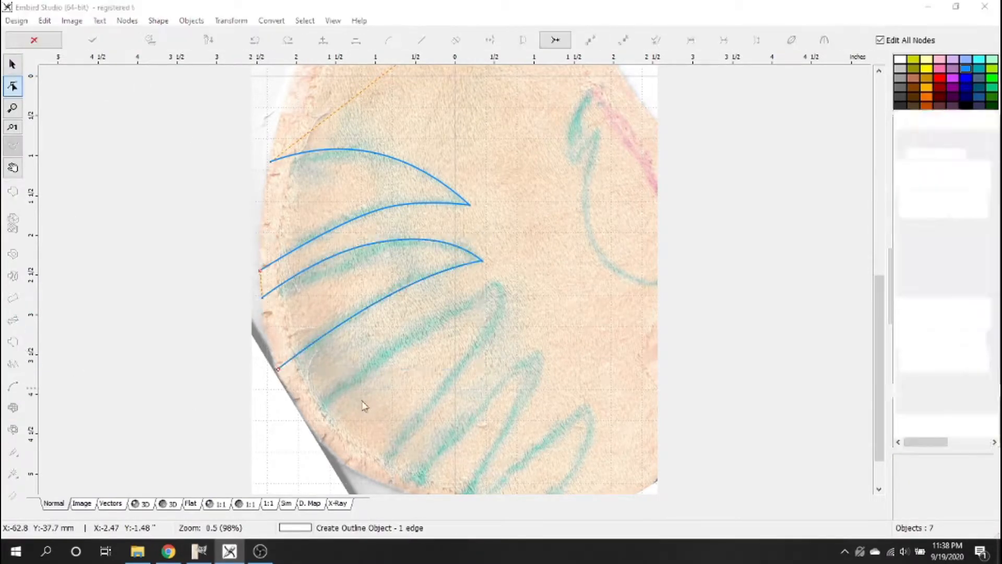
Start an Outline object for the third pointed stripe with one curved segment from the body edge and align its end node with the tip.
{"action": "left_click", "coordinate": [303, 416]}
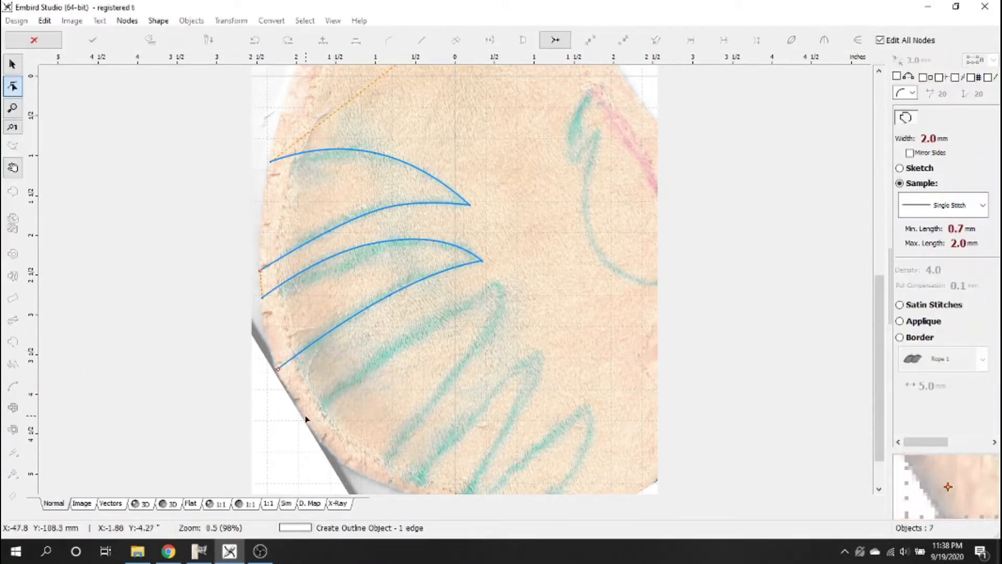
{"action": "left_click", "coordinate": [496, 284]}
{"action": "left_click_drag", "start_coordinate": [398, 354], "coordinate": [395, 343]}
{"action": "left_click_drag", "start_coordinate": [497, 286], "coordinate": [498, 287]}
{"action": "scroll", "coordinate": [872, 358], "scroll_direction": "down", "scroll_amount": 2}
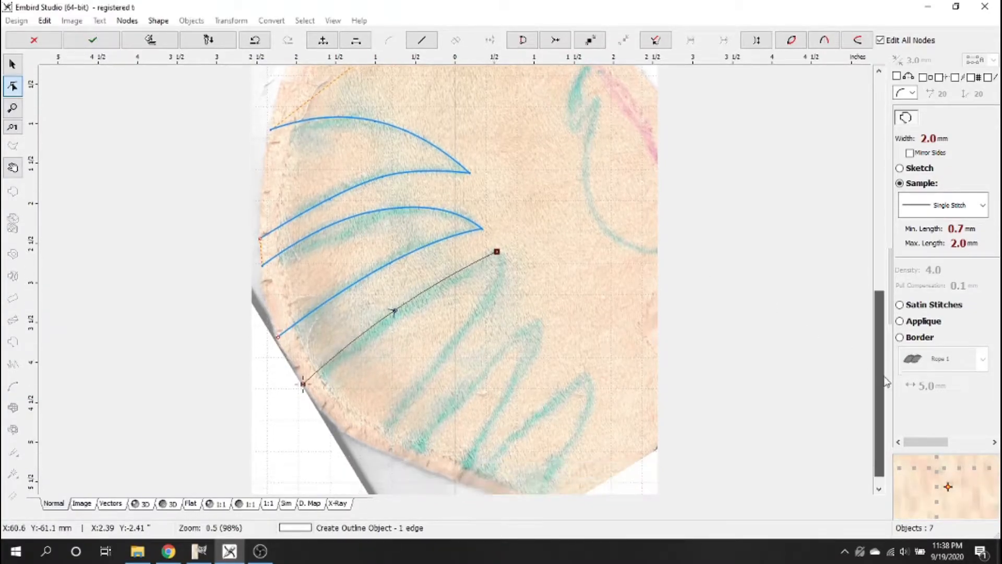
{"action": "left_click_drag", "start_coordinate": [497, 234], "coordinate": [502, 236]}
Add the third pointed stripe's curved return segment to the body edge, refine the tip and both curves, and finish the object.
{"action": "left_click", "coordinate": [371, 429]}
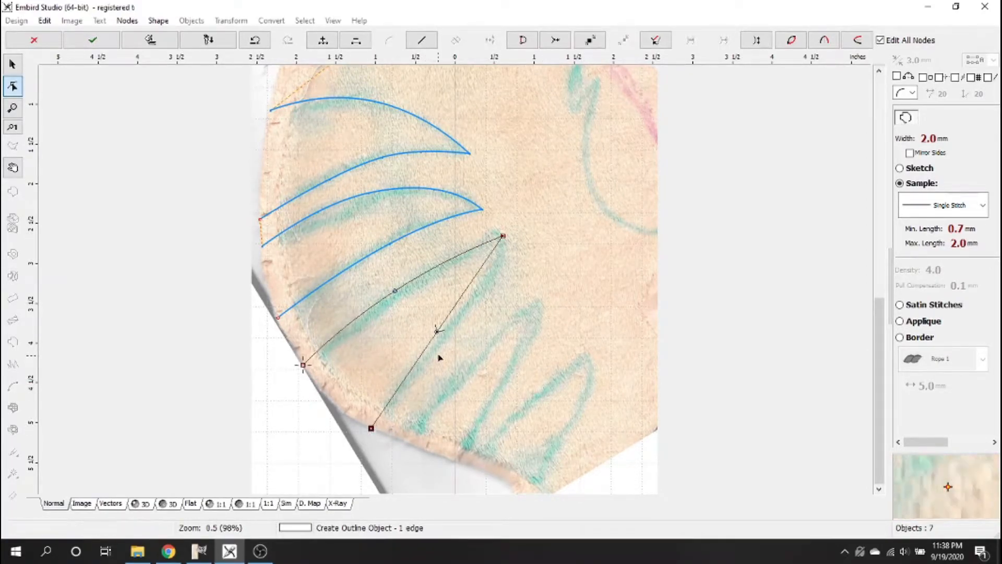
{"action": "left_click_drag", "start_coordinate": [437, 332], "coordinate": [472, 305]}
{"action": "left_click_drag", "start_coordinate": [503, 236], "coordinate": [506, 240]}
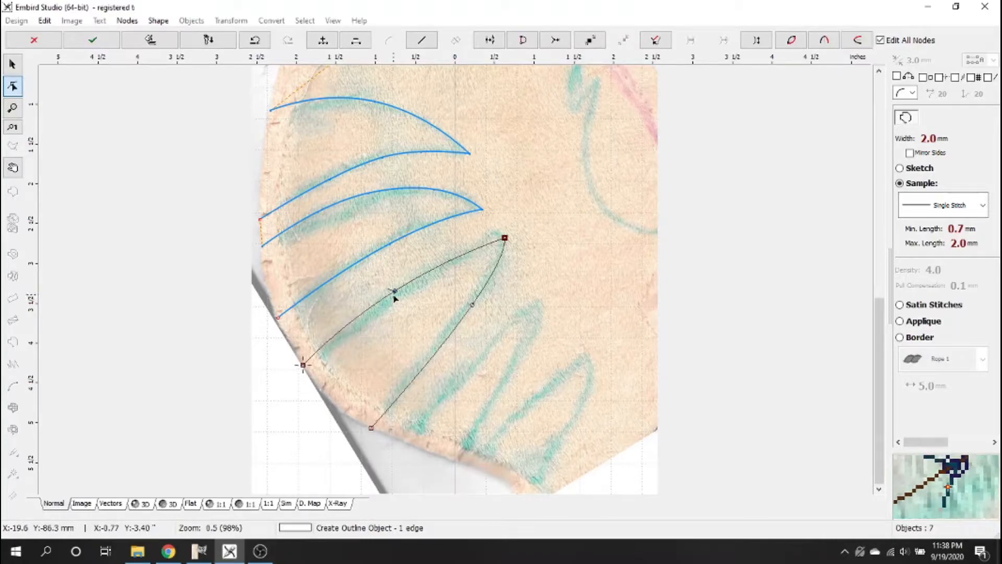
{"action": "left_click_drag", "start_coordinate": [394, 292], "coordinate": [399, 288]}
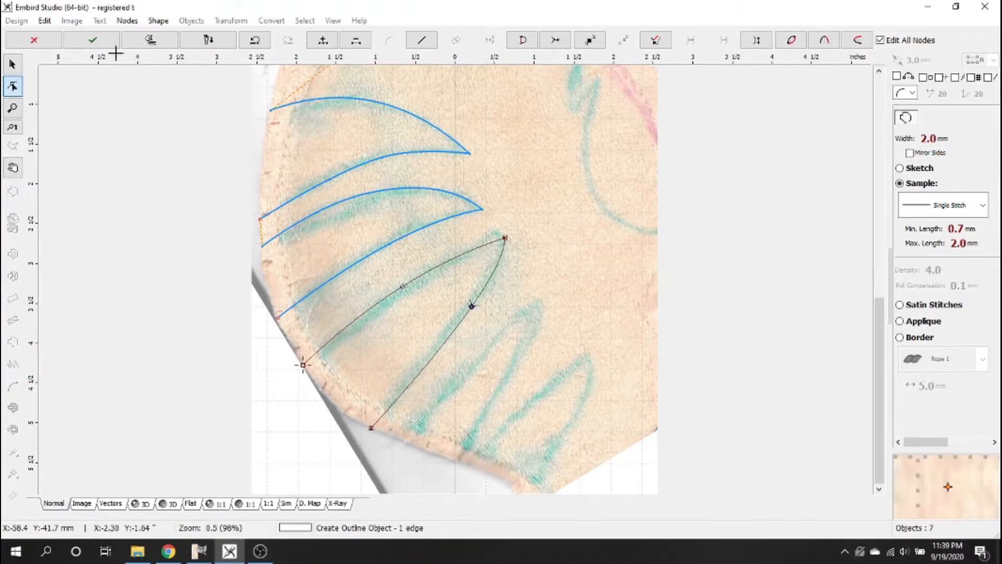
{"action": "left_click", "coordinate": [93, 41]}
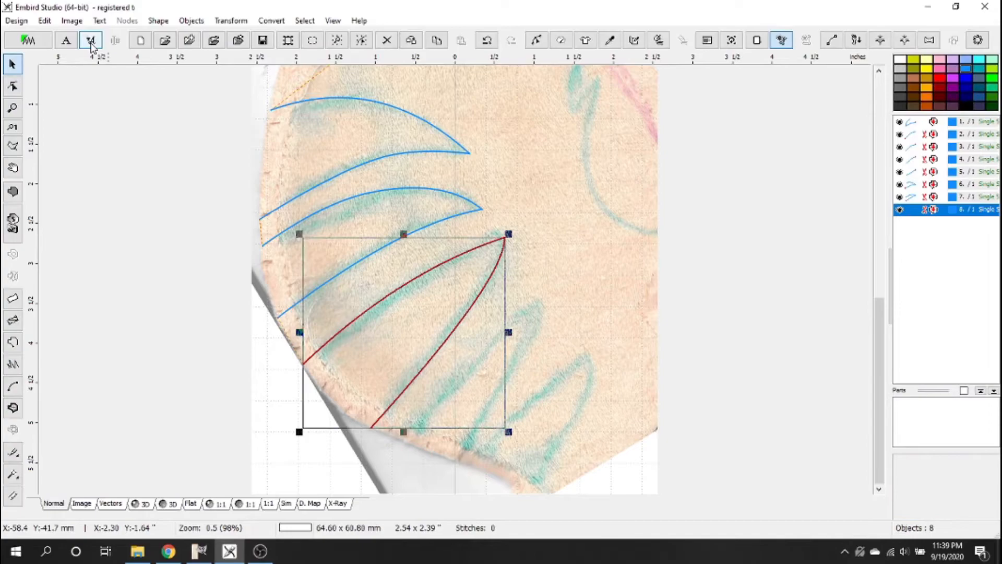
Trace both arms of the fourth pointed stripe as a new Outline object with one curved segment up to the tip and one back.
{"action": "left_click", "coordinate": [13, 342]}
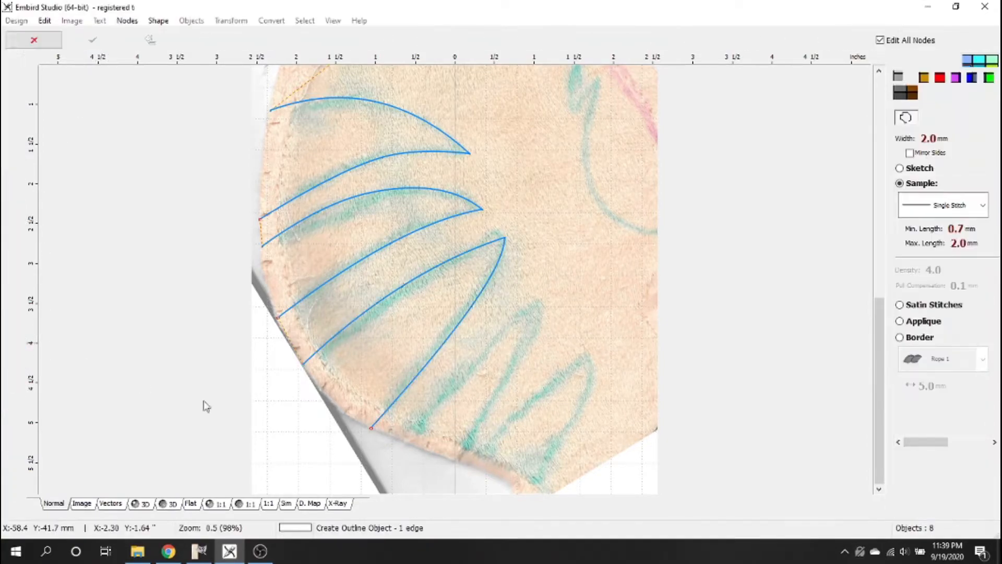
{"action": "left_click", "coordinate": [404, 441]}
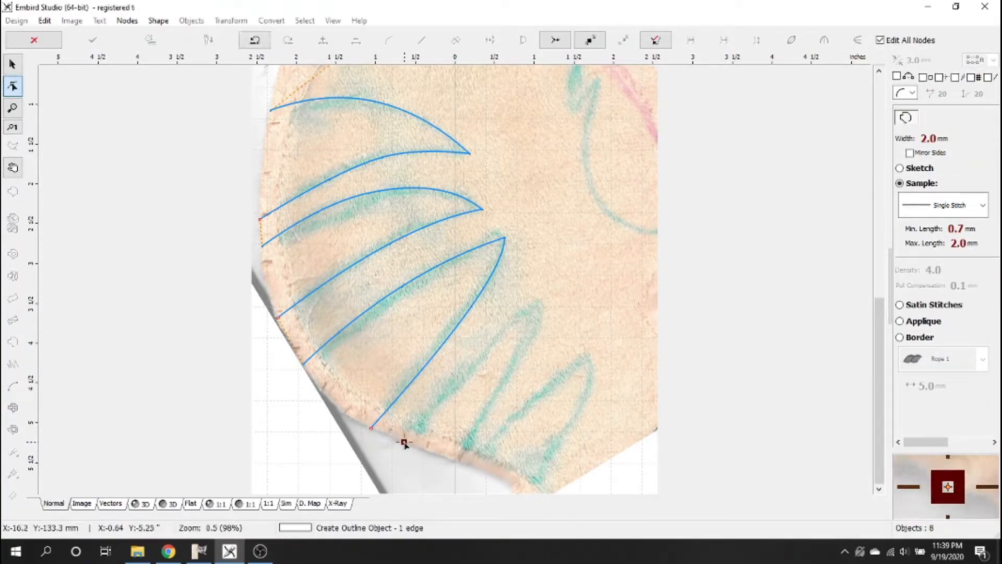
{"action": "left_click", "coordinate": [536, 299]}
{"action": "left_click_drag", "start_coordinate": [467, 374], "coordinate": [464, 367]}
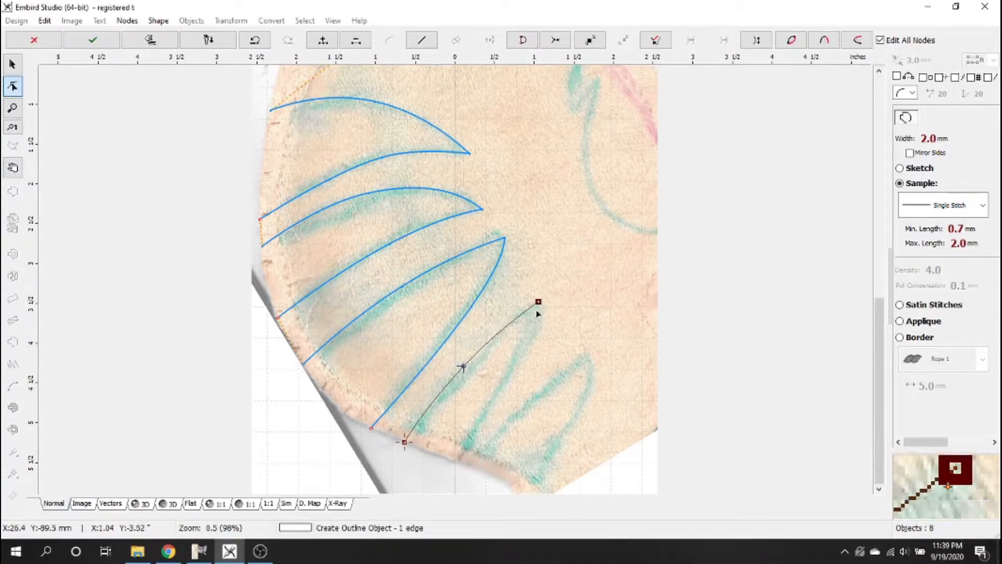
{"action": "left_click", "coordinate": [464, 461]}
{"action": "left_click_drag", "start_coordinate": [503, 382], "coordinate": [521, 359]}
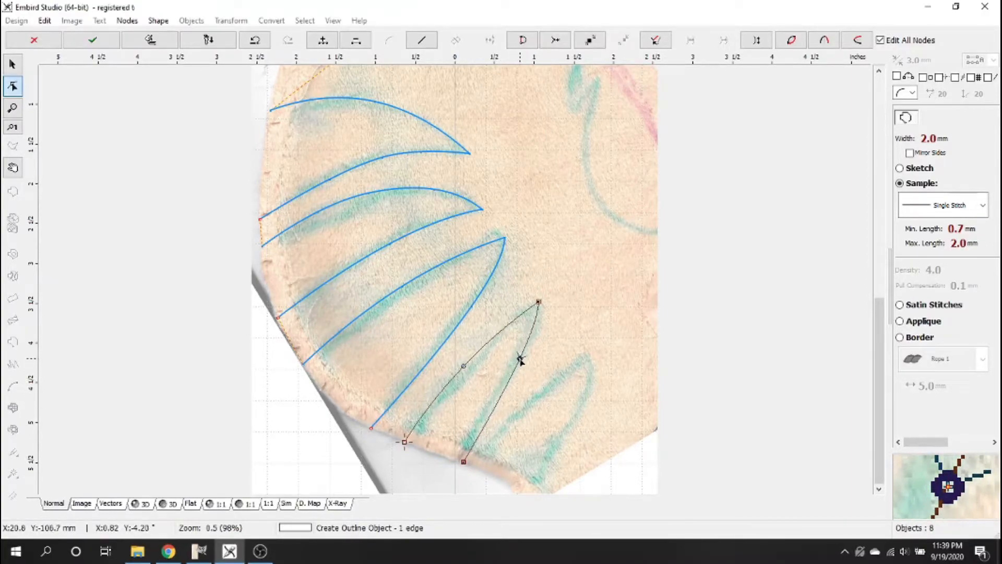
Move the fourth pointed stripe's end node just past the body edge, adjust its tip node, and finish the object.
{"action": "left_click", "coordinate": [463, 462]}
{"action": "key", "text": "ctrl+z"}
{"action": "left_click_drag", "start_coordinate": [464, 462], "coordinate": [457, 466]}
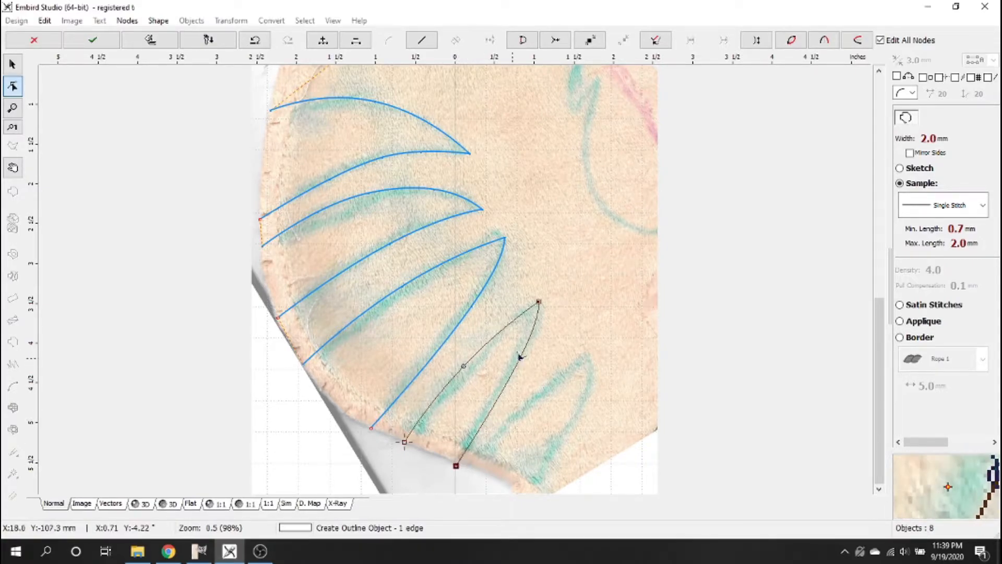
{"action": "left_click", "coordinate": [537, 301]}
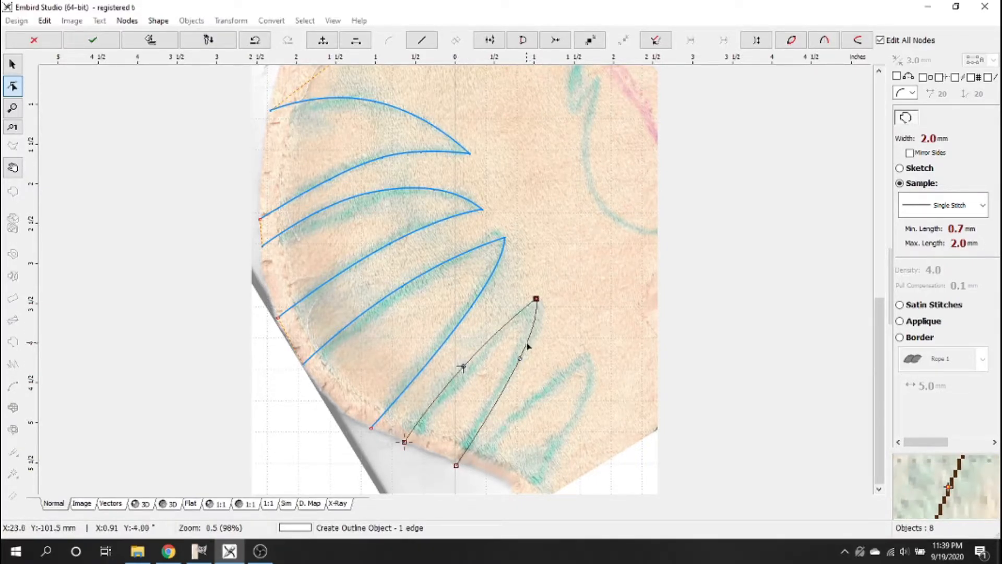
{"action": "left_click_drag", "start_coordinate": [537, 302], "coordinate": [533, 298]}
{"action": "left_click", "coordinate": [92, 39]}
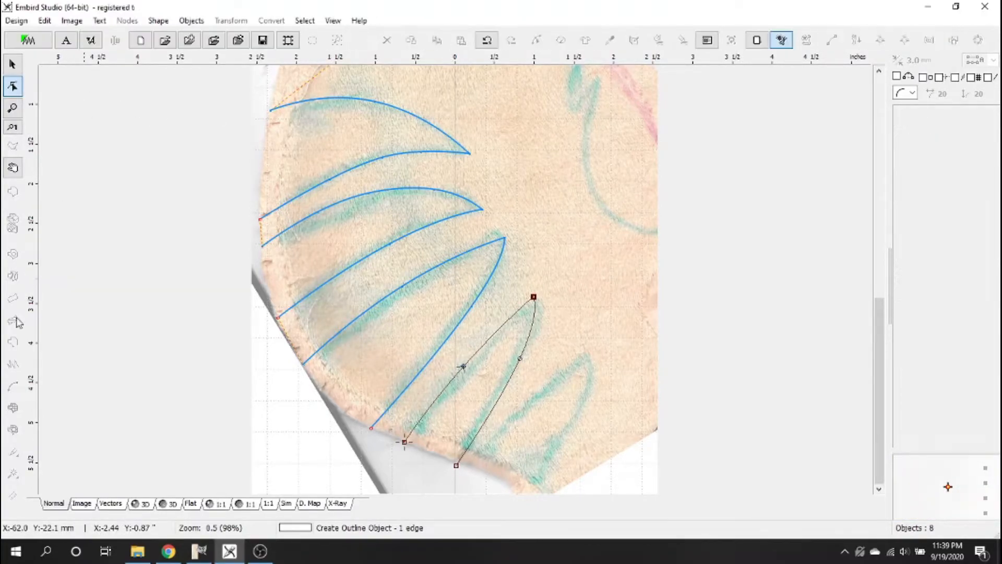
Start a new Outline object for the fifth pointed stripe with one curved segment from the body edge to the tip, adjusting both nodes.
{"action": "left_click", "coordinate": [13, 342]}
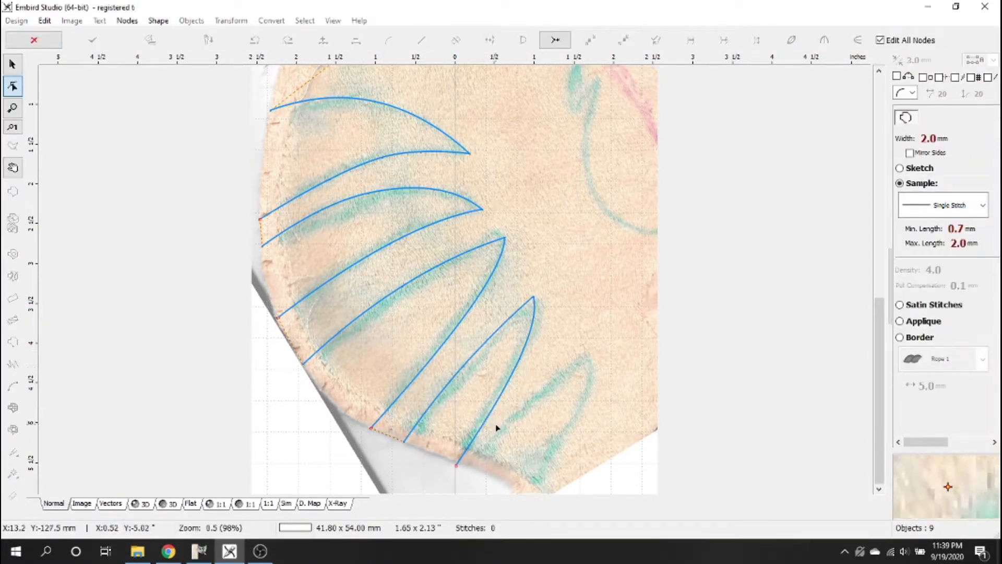
{"action": "left_click", "coordinate": [474, 470]}
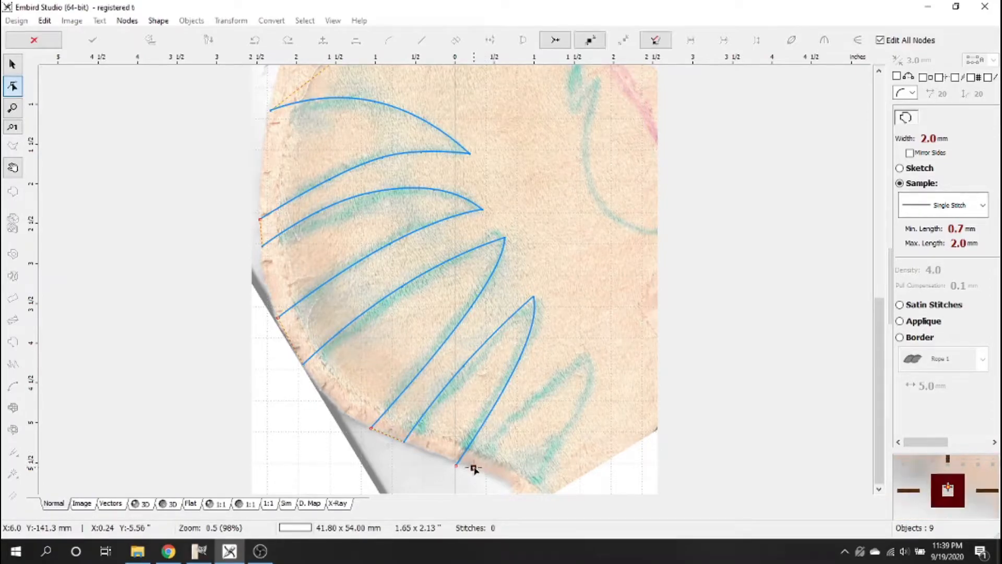
{"action": "left_click", "coordinate": [584, 356]}
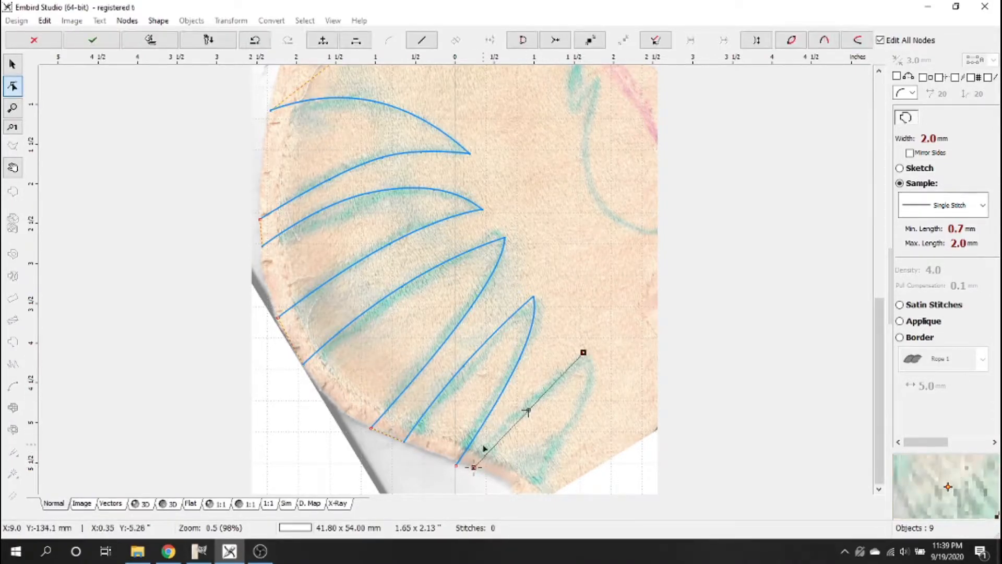
{"action": "left_click_drag", "start_coordinate": [524, 414], "coordinate": [517, 410]}
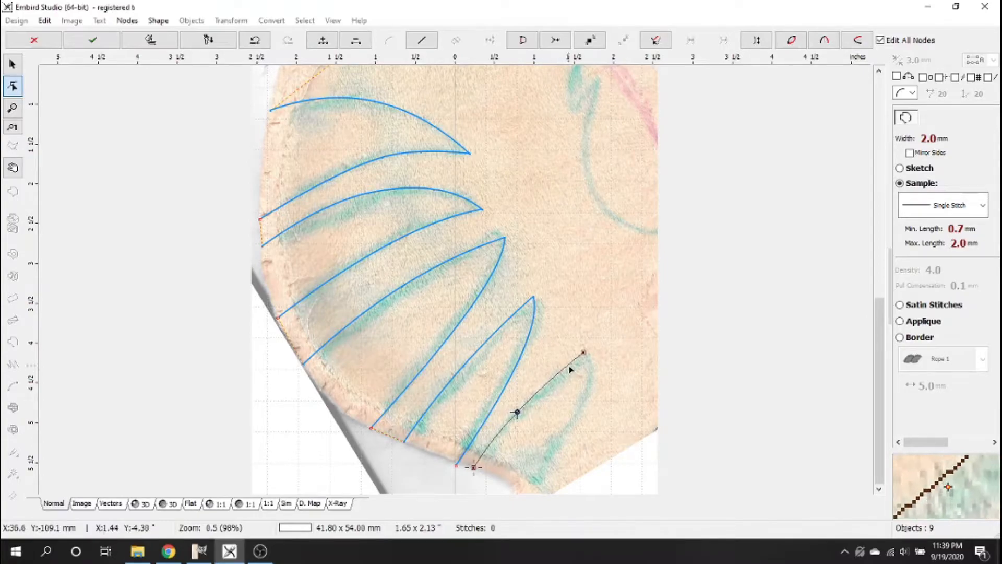
{"action": "left_click_drag", "start_coordinate": [583, 354], "coordinate": [585, 353]}
{"action": "left_click", "coordinate": [516, 413]}
{"action": "left_click", "coordinate": [586, 355]}
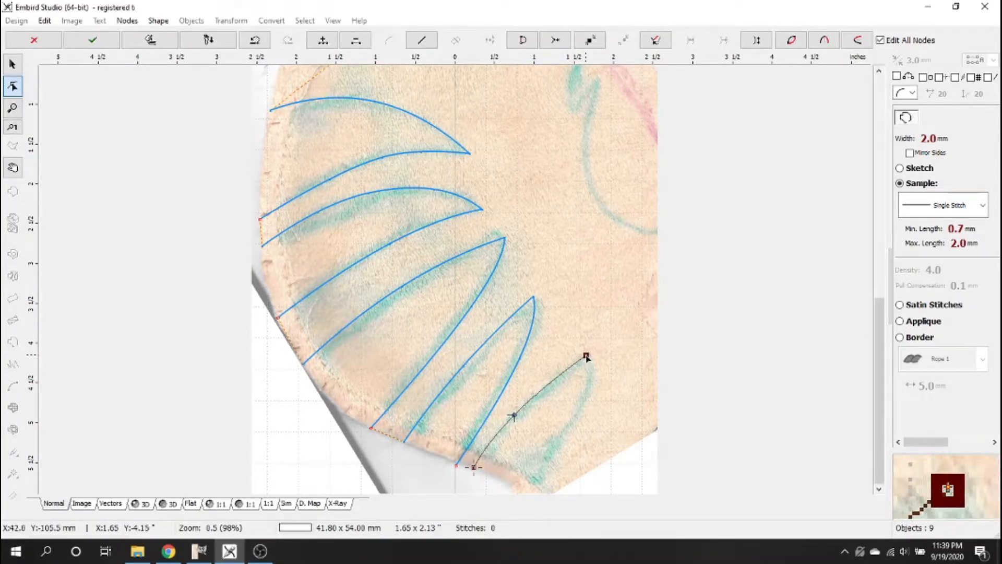
Add the fifth pointed stripe's two return segments past the body edge, shape the upper curve, adjust the start node, and finish the object.
{"action": "left_click", "coordinate": [564, 437]}
{"action": "left_click_drag", "start_coordinate": [576, 395], "coordinate": [586, 387]}
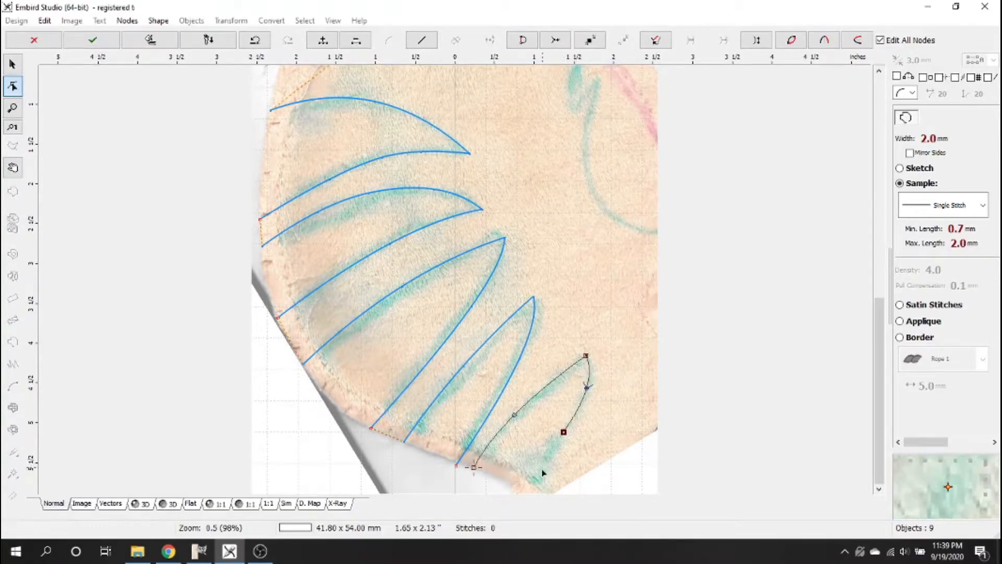
{"action": "left_click", "coordinate": [531, 491]}
{"action": "left_click_drag", "start_coordinate": [531, 491], "coordinate": [533, 492]}
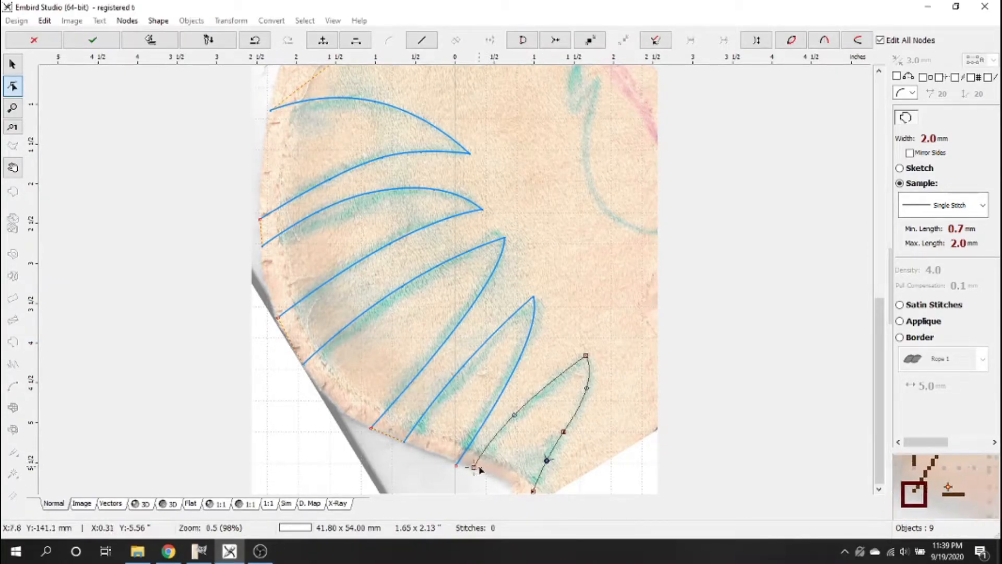
{"action": "mouse_move", "coordinate": [473, 466]}
{"action": "left_mouse_down"}
{"action": "mouse_move", "coordinate": [485, 440]}
{"action": "mouse_move", "coordinate": [477, 465]}
{"action": "left_mouse_up"}
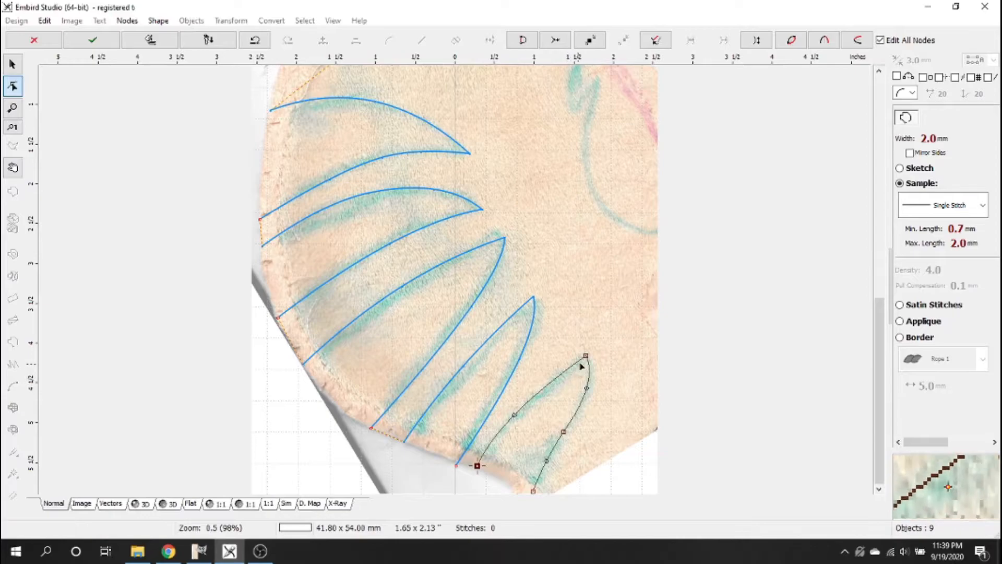
{"action": "left_click", "coordinate": [601, 287]}
{"action": "scroll", "coordinate": [586, 261], "scroll_direction": "down", "scroll_amount": 1}
{"action": "scroll", "coordinate": [501, 155], "scroll_direction": "down", "scroll_amount": 1}
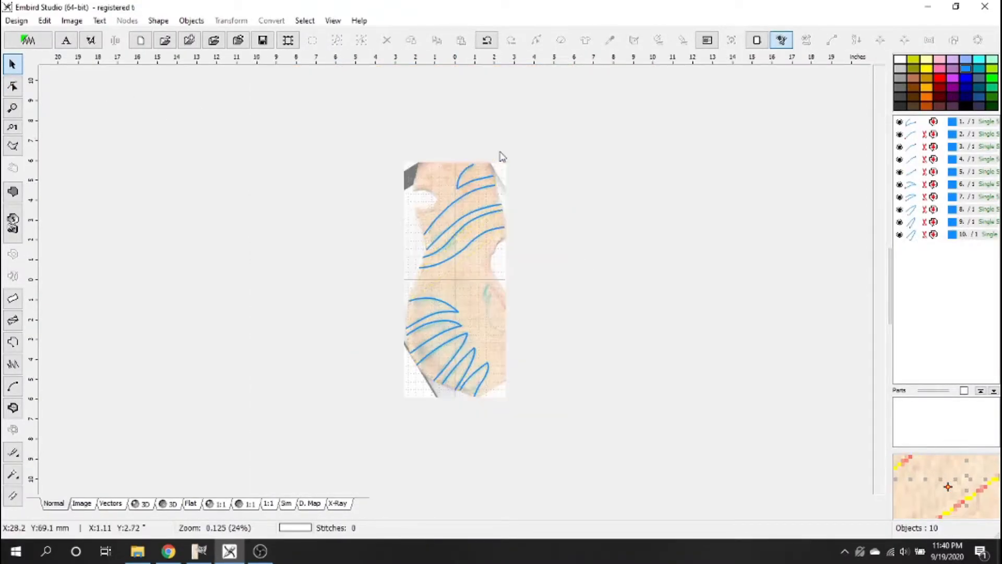
{"action": "scroll", "coordinate": [500, 162], "scroll_direction": "up", "scroll_amount": 1}
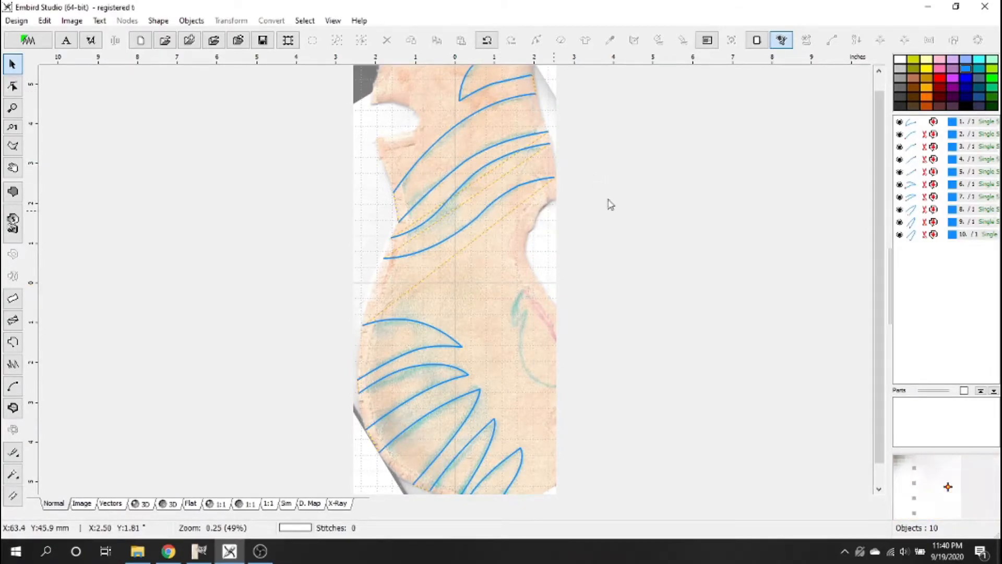
{"action": "left_click_drag", "start_coordinate": [879, 273], "coordinate": [880, 306]}
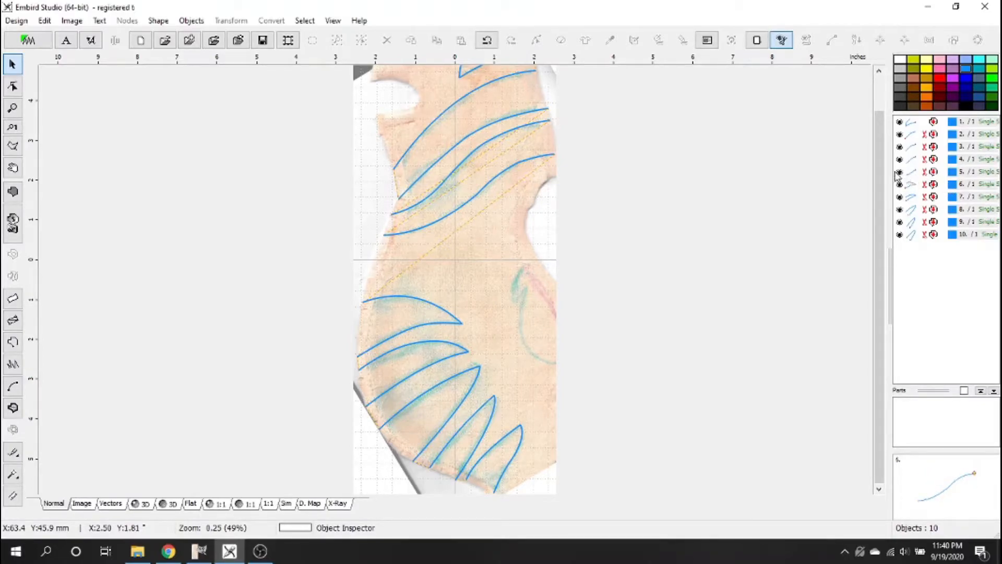
{"action": "left_click_drag", "start_coordinate": [881, 165], "coordinate": [881, 128]}
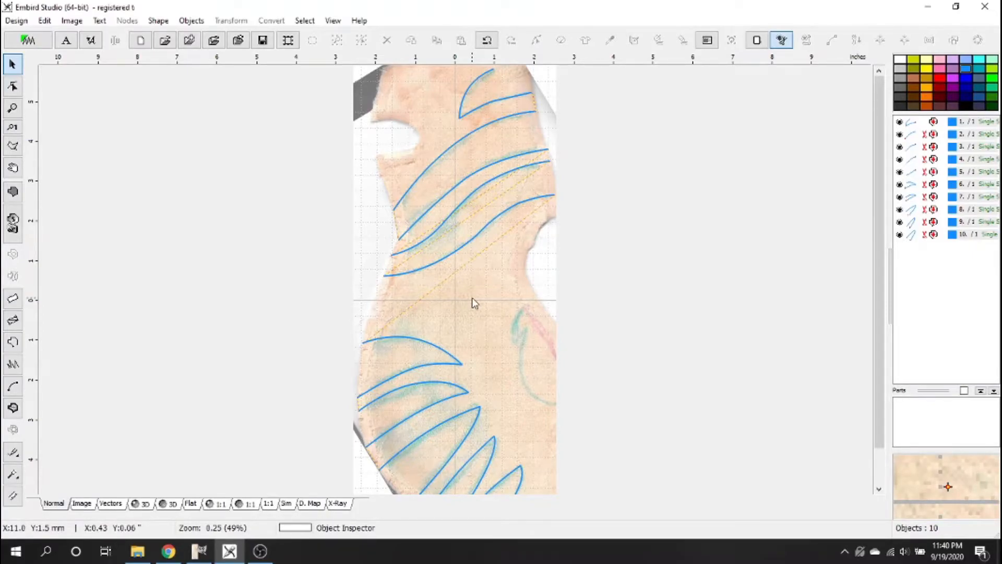
Change the defined color of the fifth pointed stripe's outline object to bright pink.
{"action": "left_click", "coordinate": [965, 234]}
{"action": "right_click", "coordinate": [966, 233]}
{"action": "mouse_move", "coordinate": [852, 255]}
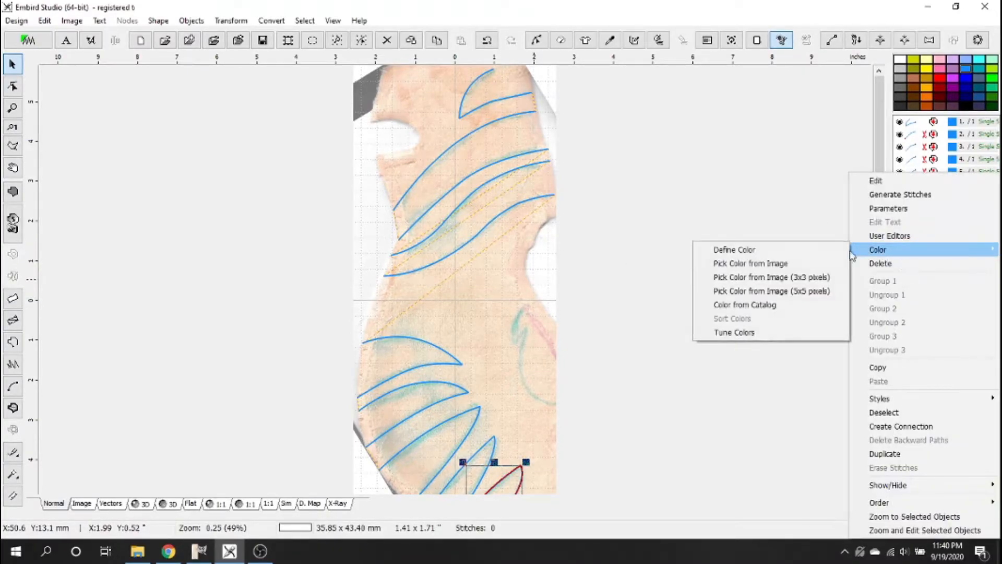
{"action": "left_click", "coordinate": [788, 252]}
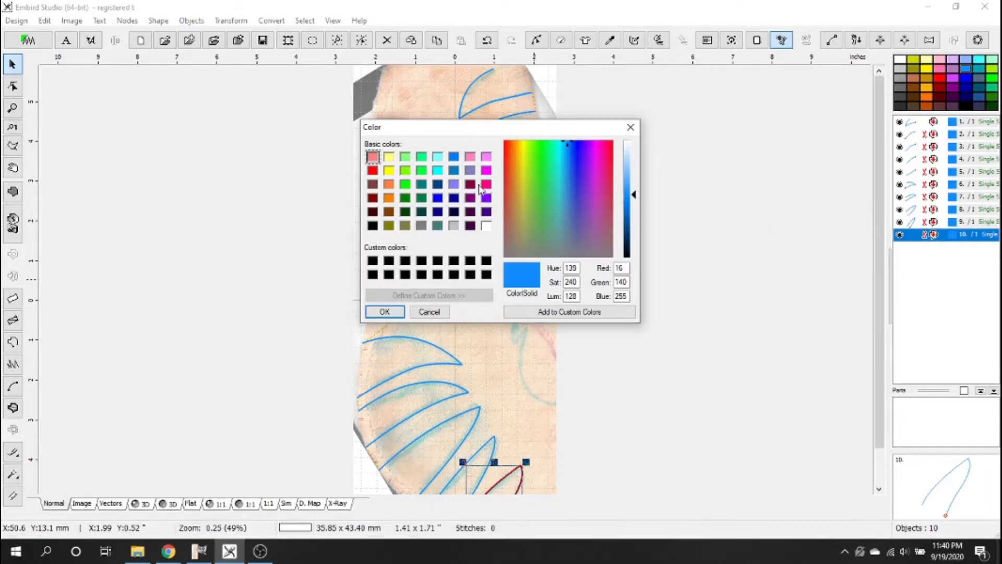
{"action": "left_click", "coordinate": [488, 184]}
{"action": "left_click", "coordinate": [382, 312]}
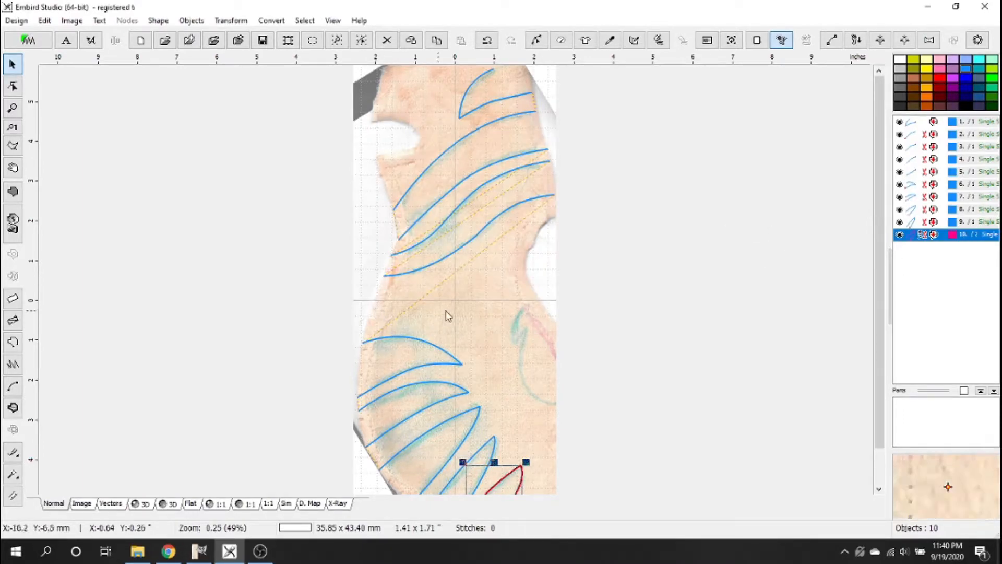
Compare the last two stripe objects at the color change and undo the pink recoloring.
{"action": "left_click", "coordinate": [930, 226]}
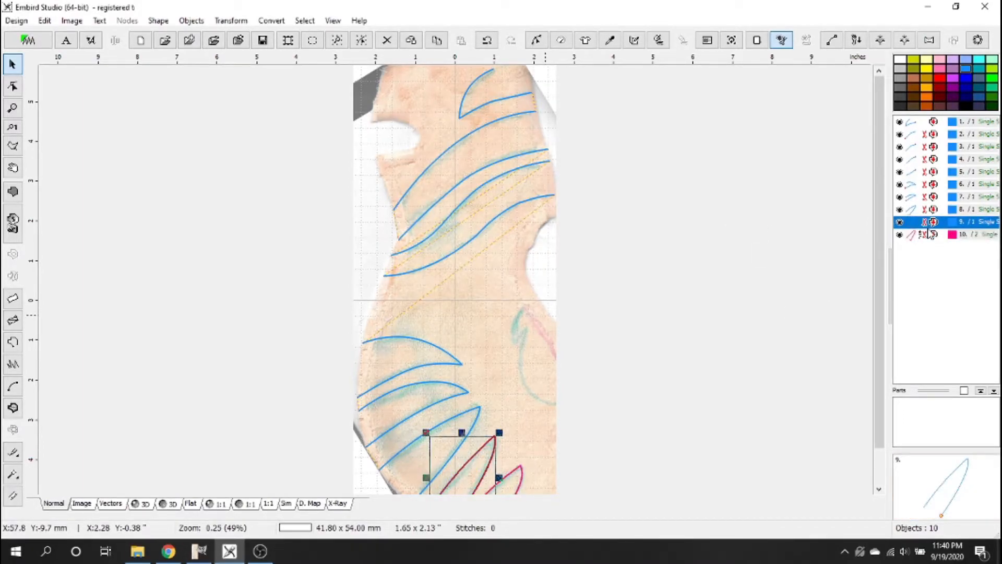
{"action": "left_click", "coordinate": [544, 476]}
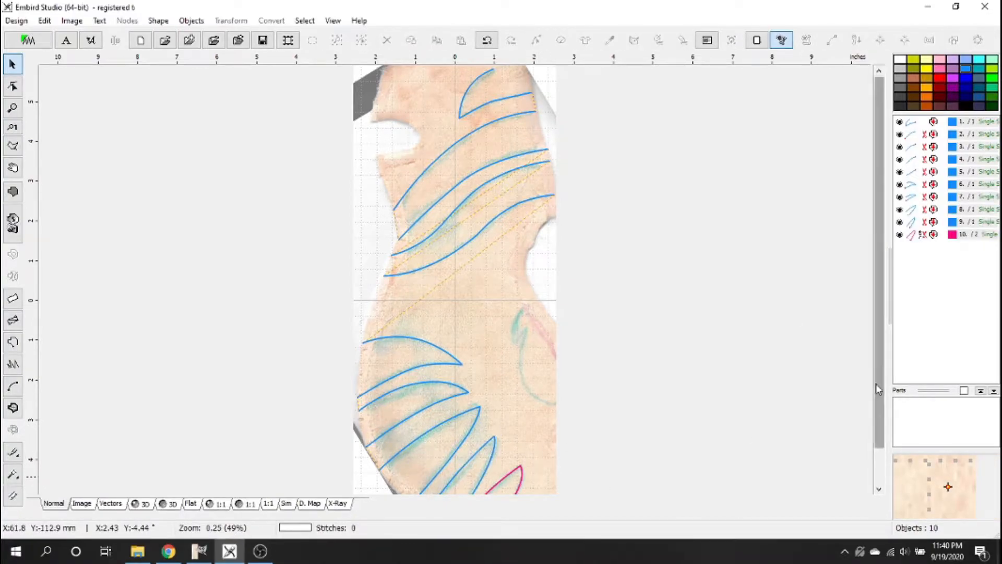
{"action": "left_click_drag", "start_coordinate": [878, 389], "coordinate": [879, 427]}
{"action": "scroll", "coordinate": [475, 470], "scroll_direction": "up", "scroll_amount": 1}
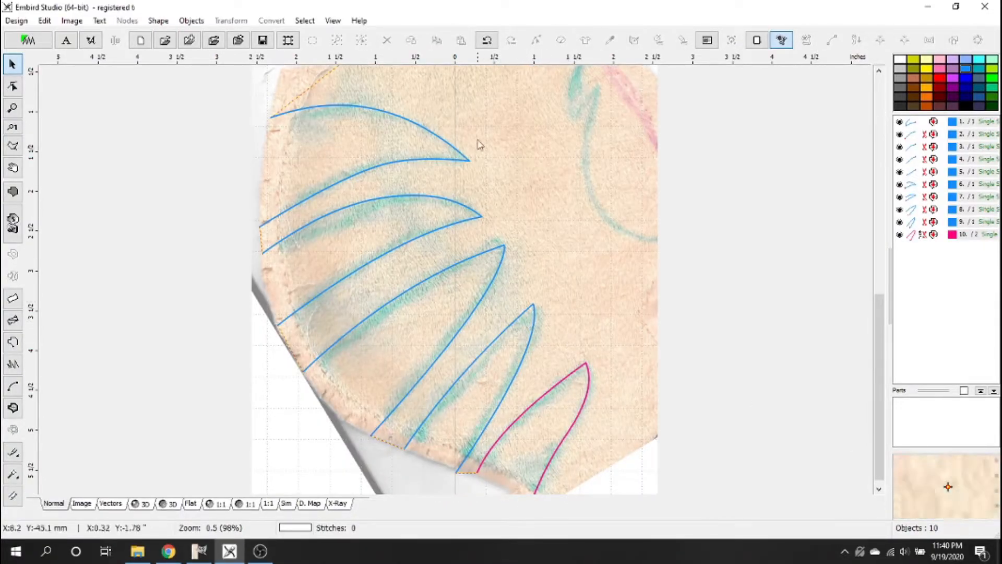
{"action": "left_click", "coordinate": [921, 223]}
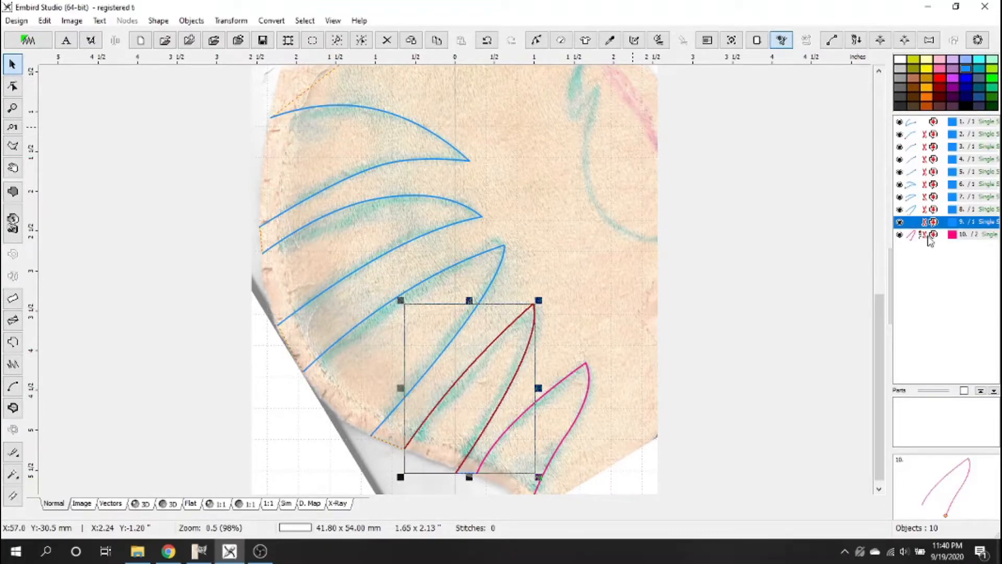
{"action": "left_click", "coordinate": [926, 236]}
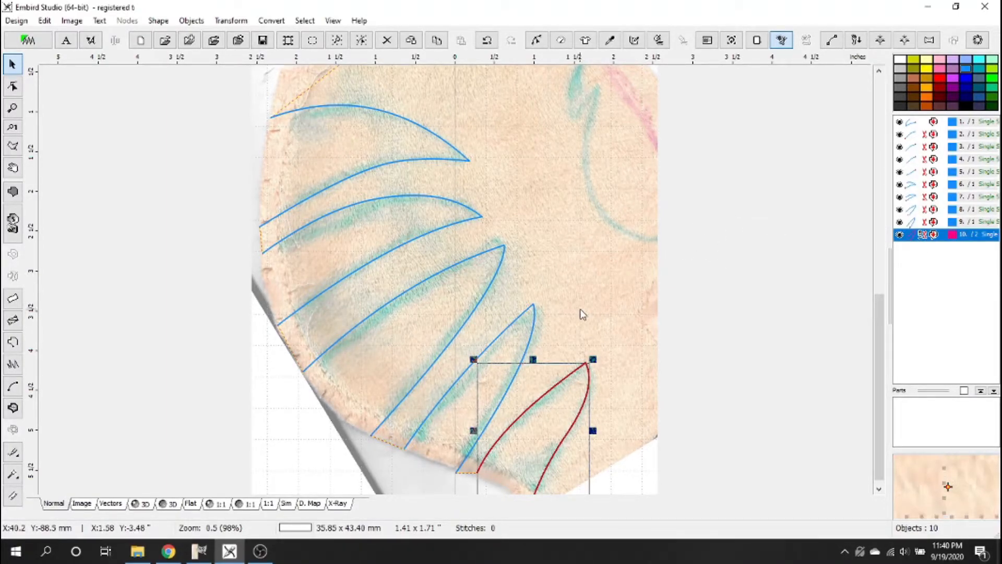
{"action": "left_click", "coordinate": [605, 320]}
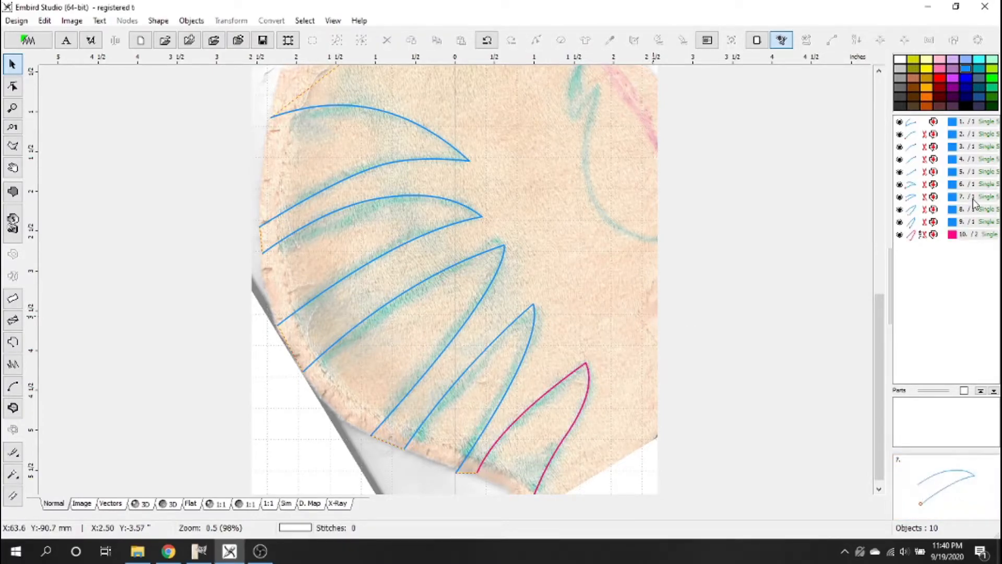
{"action": "key", "text": "ctrl+z"}
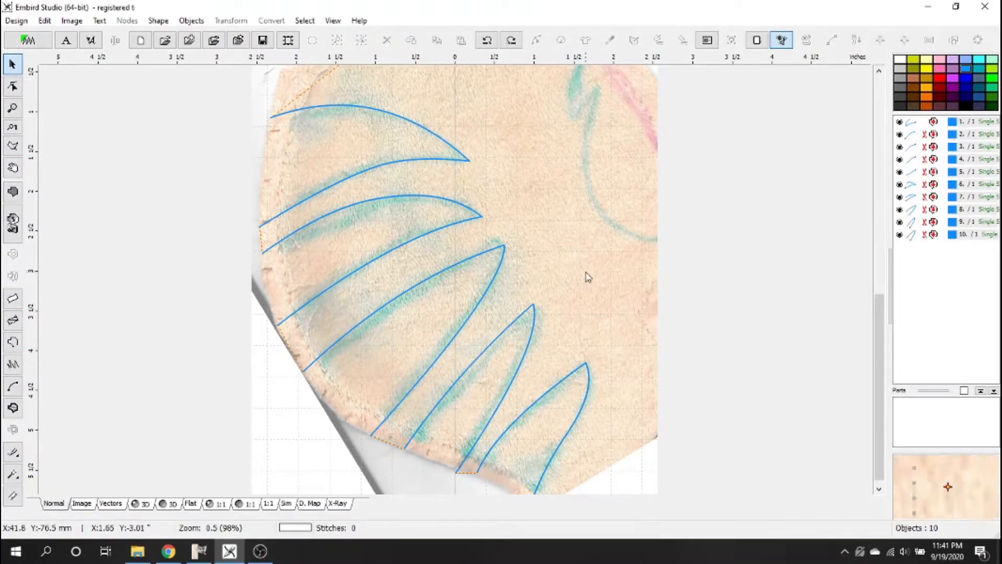
{"action": "scroll", "coordinate": [588, 277], "scroll_direction": "down", "scroll_amount": 1}
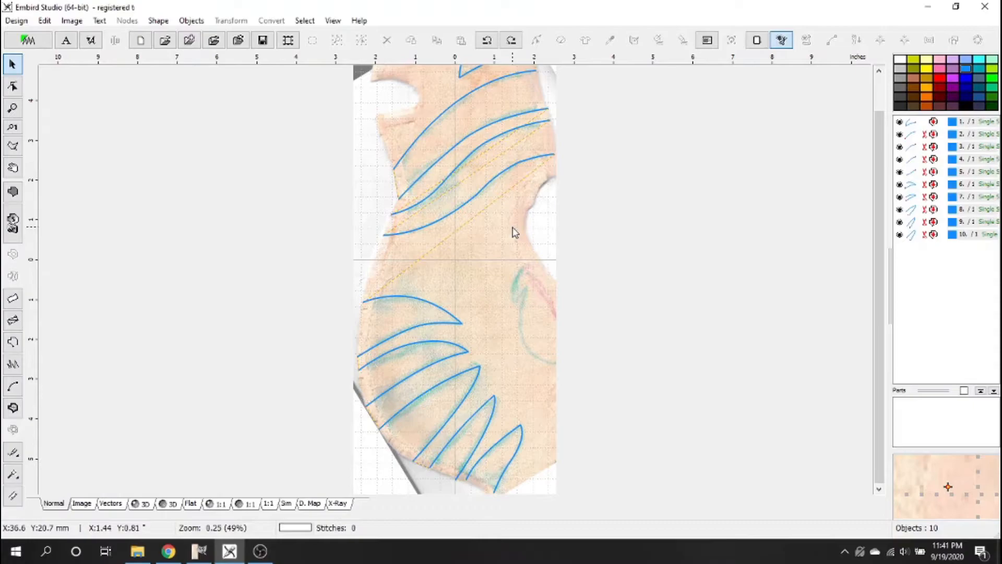
{"action": "scroll", "coordinate": [510, 226], "scroll_direction": "down", "scroll_amount": 1}
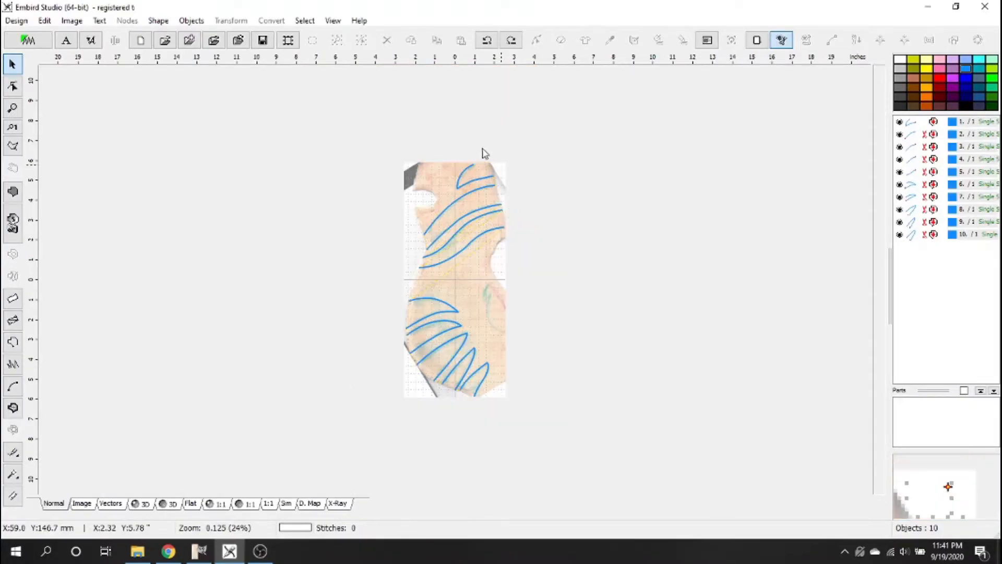
{"action": "scroll", "coordinate": [460, 157], "scroll_direction": "up", "scroll_amount": 1}
{"action": "left_click_drag", "start_coordinate": [880, 125], "coordinate": [879, 115]}
{"action": "scroll", "coordinate": [463, 86], "scroll_direction": "up", "scroll_amount": 1}
{"action": "left_click_drag", "start_coordinate": [880, 172], "coordinate": [880, 164]}
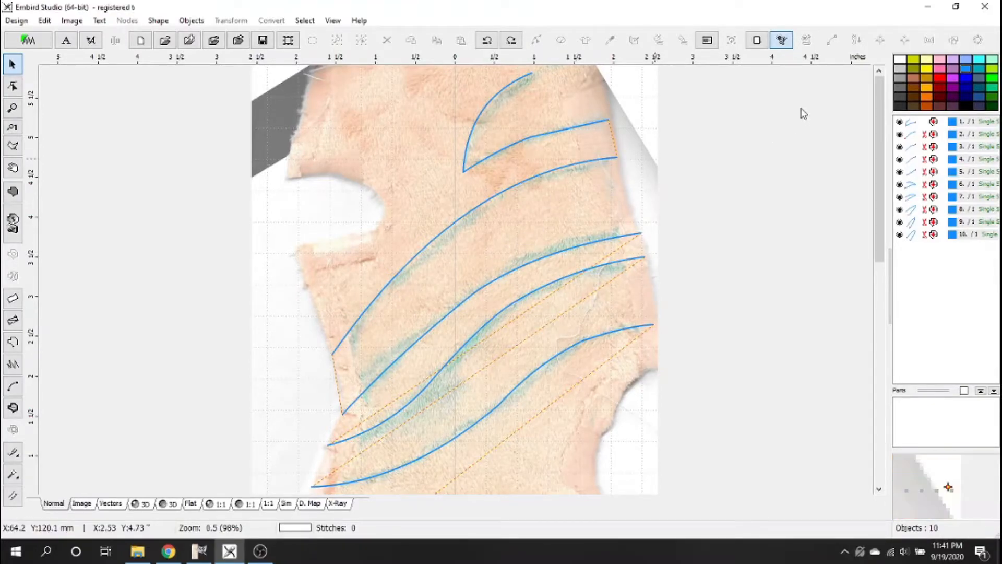
Create a column from the fifth pointed stripe's outline with a width of 2.5 mm.
{"action": "left_click", "coordinate": [954, 235]}
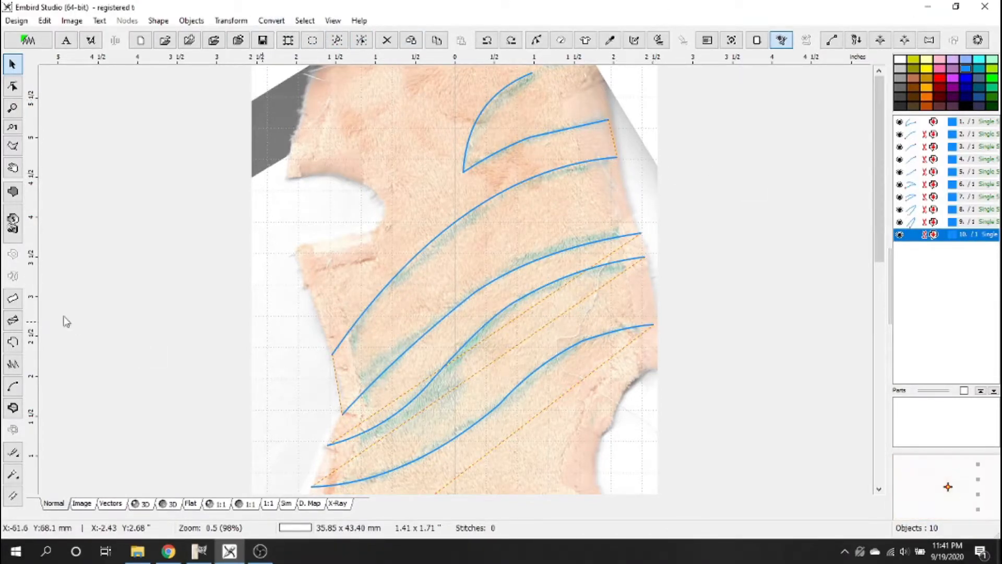
{"action": "left_click", "coordinate": [277, 22]}
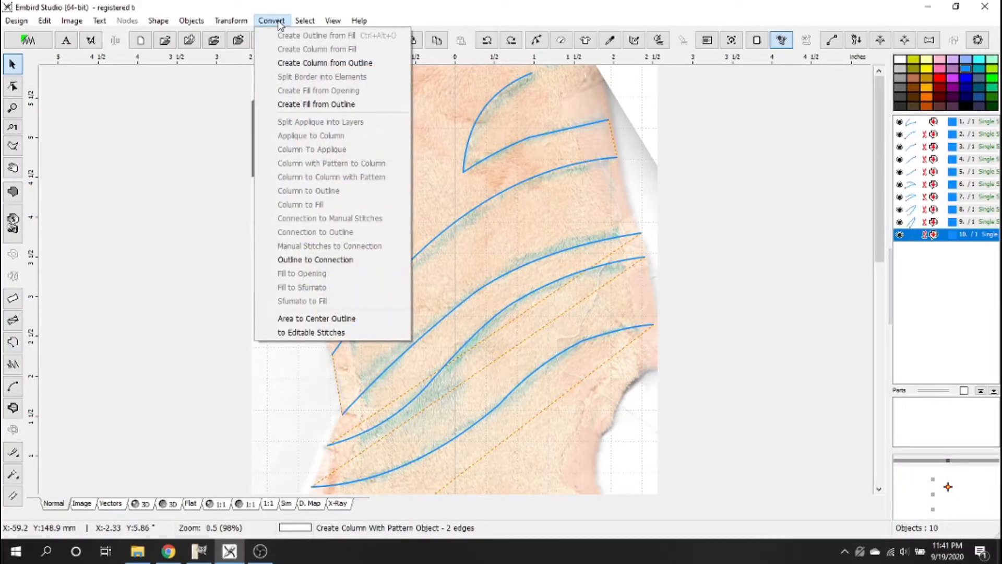
{"action": "left_click", "coordinate": [305, 65]}
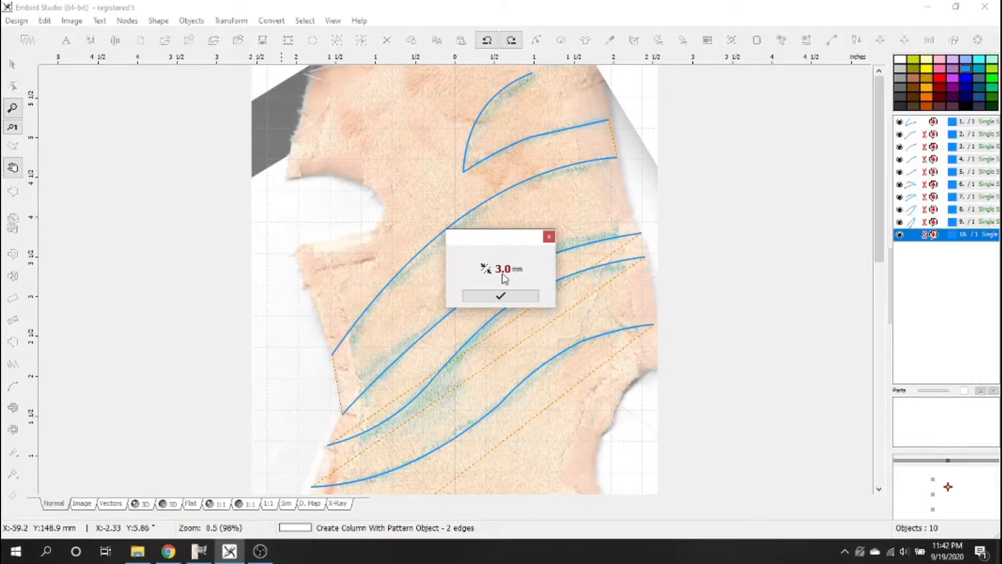
{"action": "scroll", "coordinate": [504, 280], "scroll_direction": "down", "scroll_amount": 1}
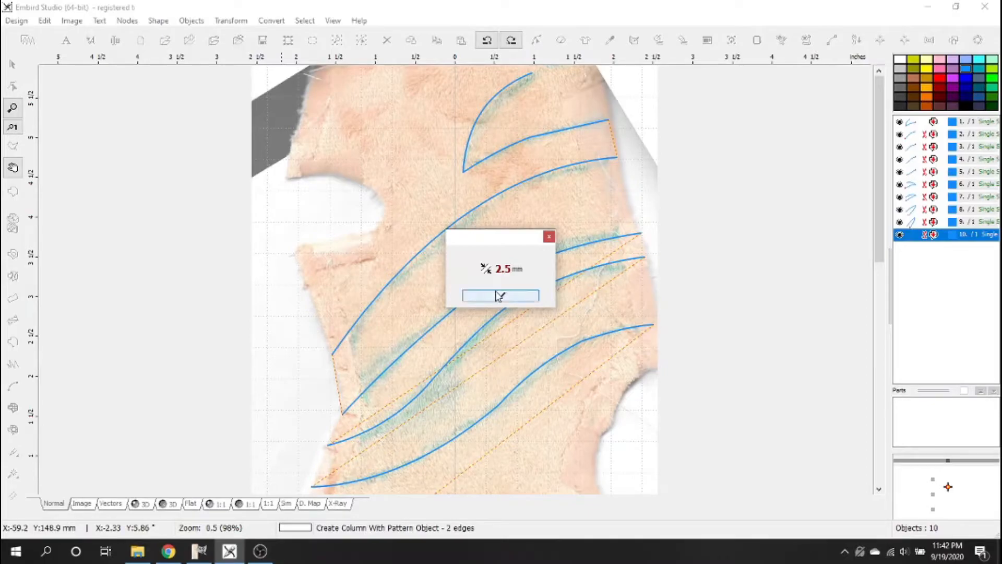
{"action": "left_click", "coordinate": [500, 295]}
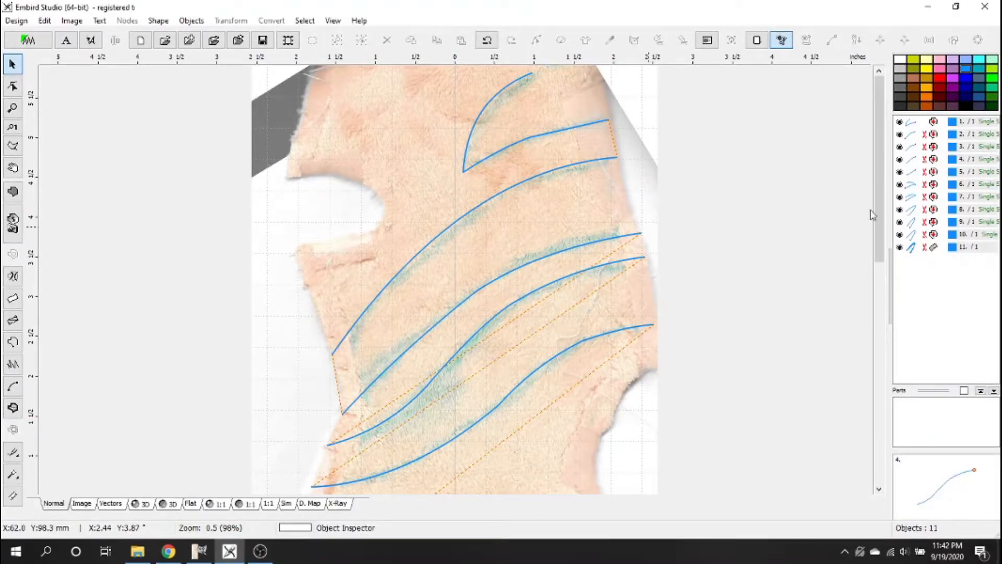
Inspect the column made over the fifth pointed stripe against its source outline and delete the column object.
{"action": "left_click_drag", "start_coordinate": [885, 192], "coordinate": [853, 474]}
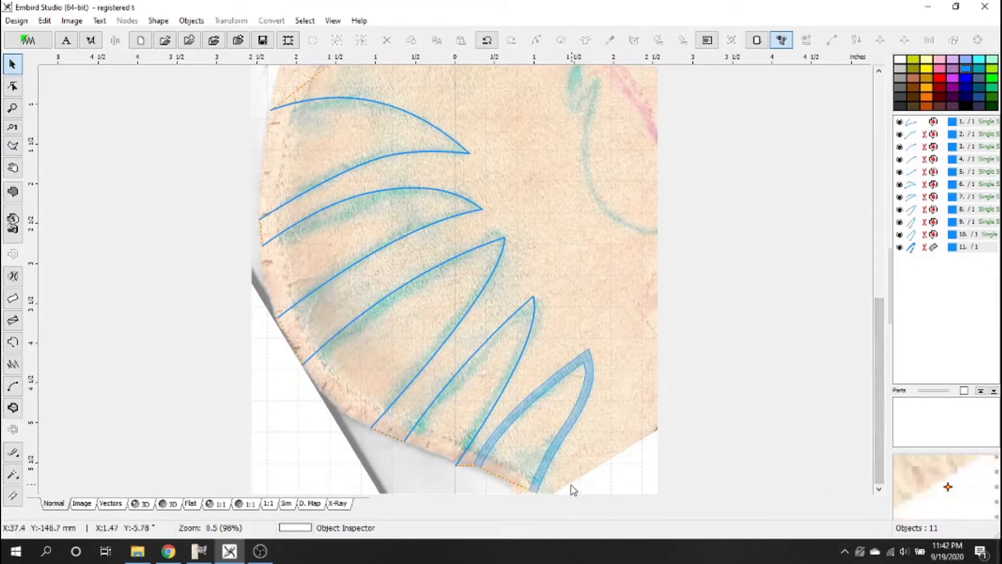
{"action": "scroll", "coordinate": [578, 485], "scroll_direction": "up", "scroll_amount": 1}
{"action": "left_click", "coordinate": [728, 246]}
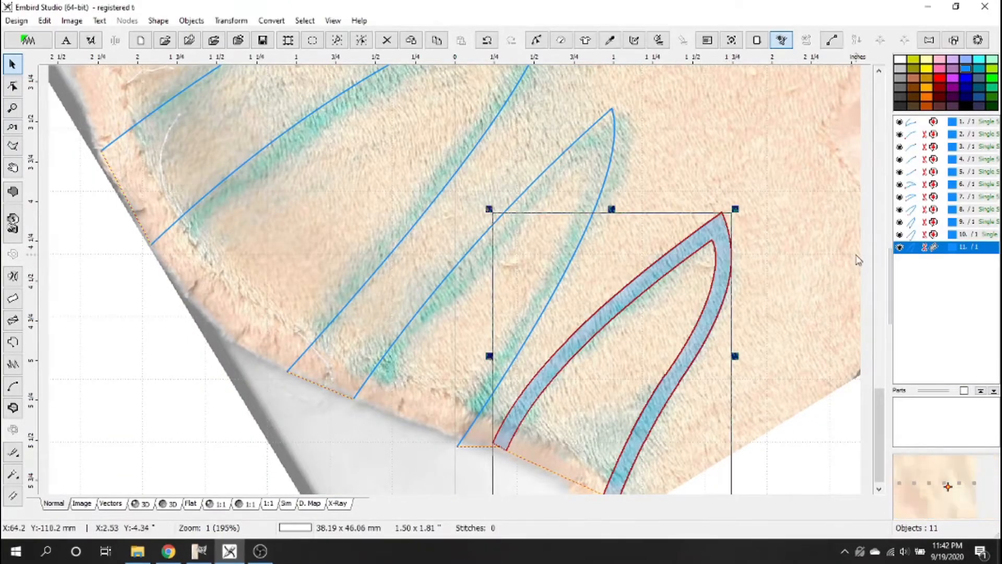
{"action": "left_click_drag", "start_coordinate": [878, 417], "coordinate": [881, 441]}
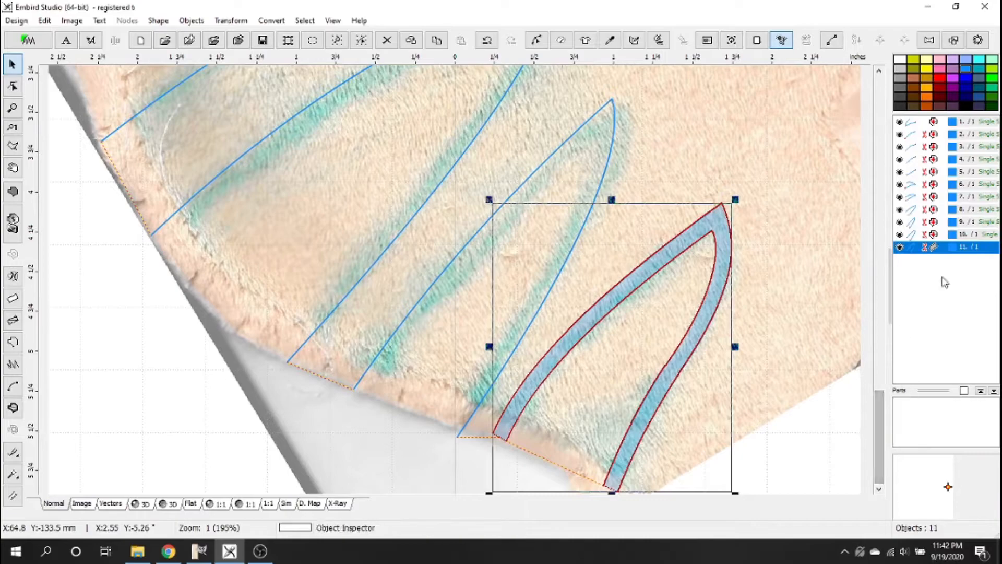
{"action": "left_click", "coordinate": [910, 235]}
{"action": "left_click", "coordinate": [921, 250]}
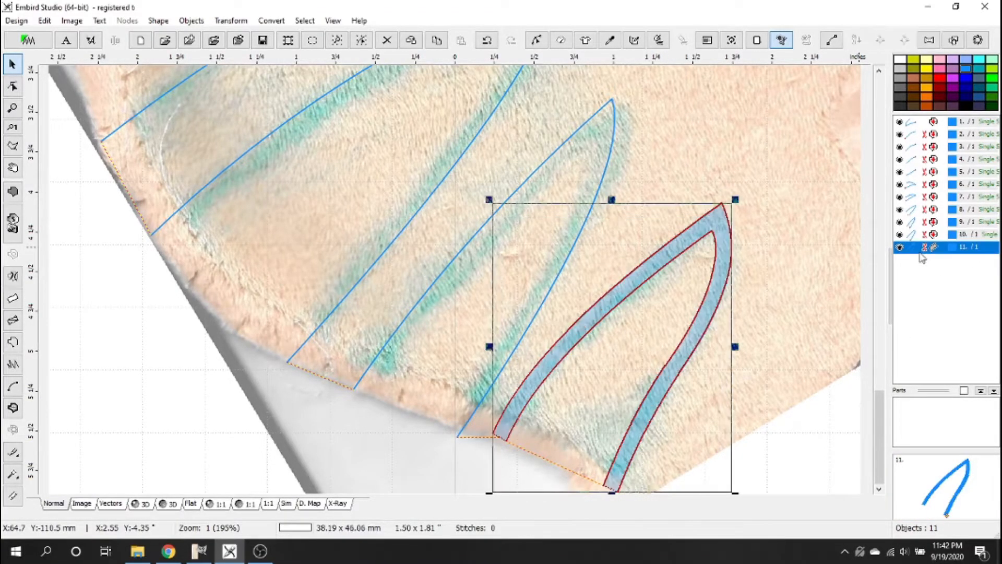
{"action": "left_click", "coordinate": [923, 237]}
{"action": "left_click", "coordinate": [925, 247]}
{"action": "key", "text": "Delete"}
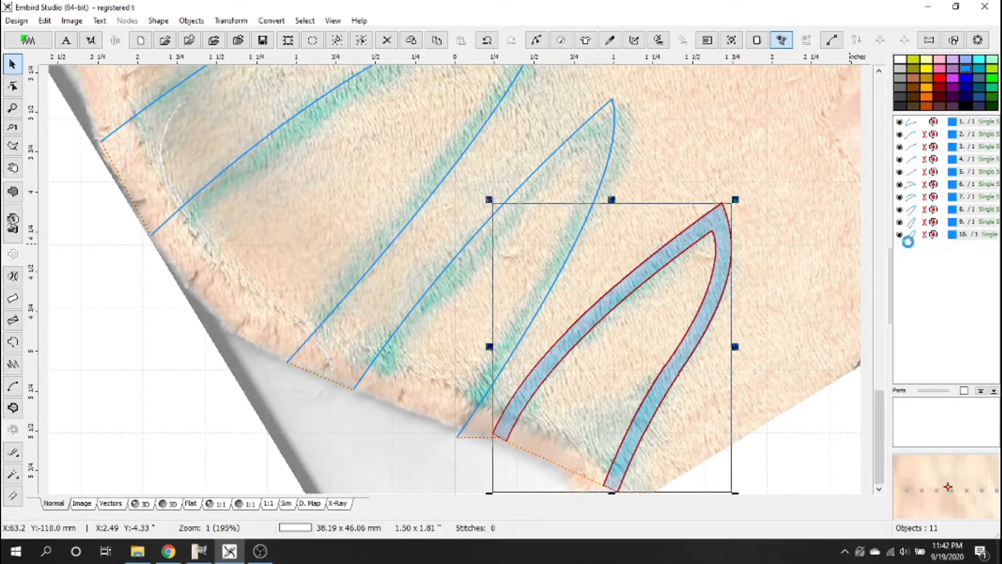
Create a new 2.5 mm wide column from the outline of the fifth pointed stripe.
{"action": "left_click", "coordinate": [924, 235]}
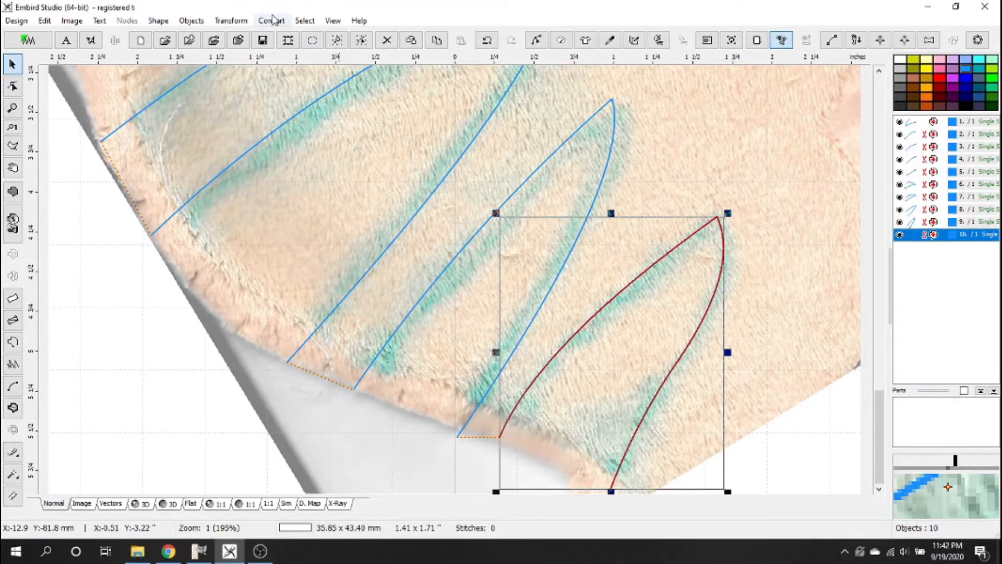
{"action": "left_click", "coordinate": [271, 21]}
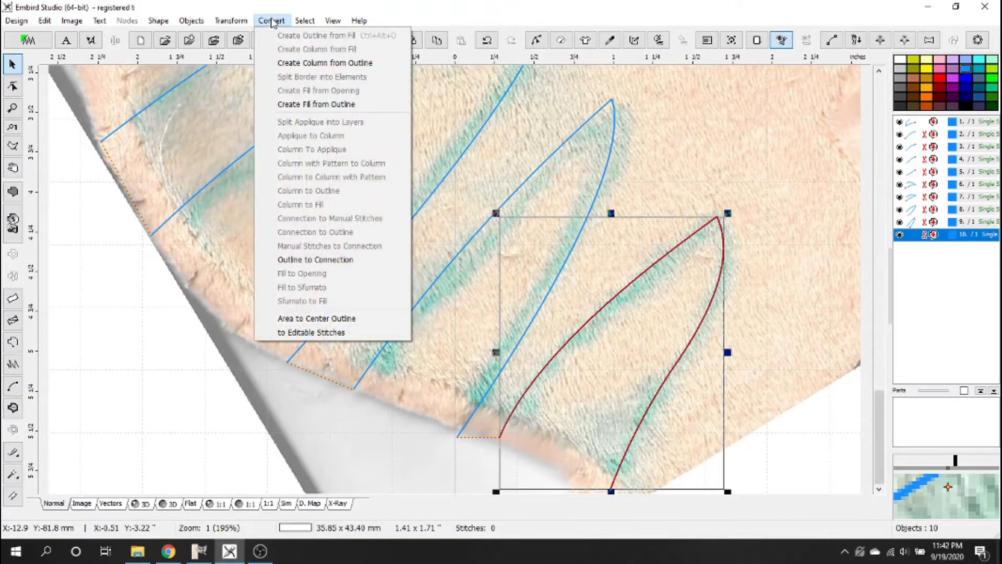
{"action": "left_click", "coordinate": [302, 63]}
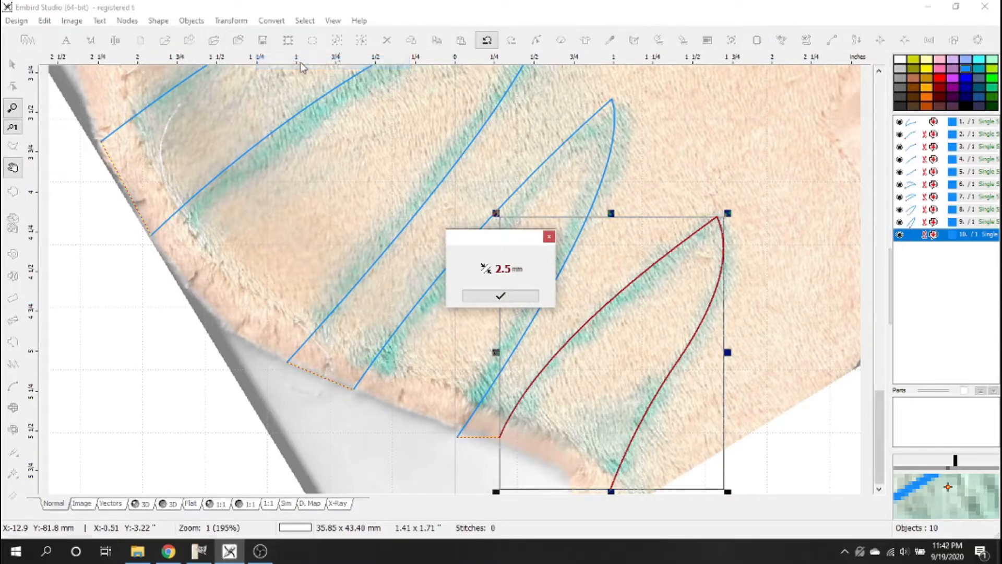
{"action": "left_click", "coordinate": [508, 298]}
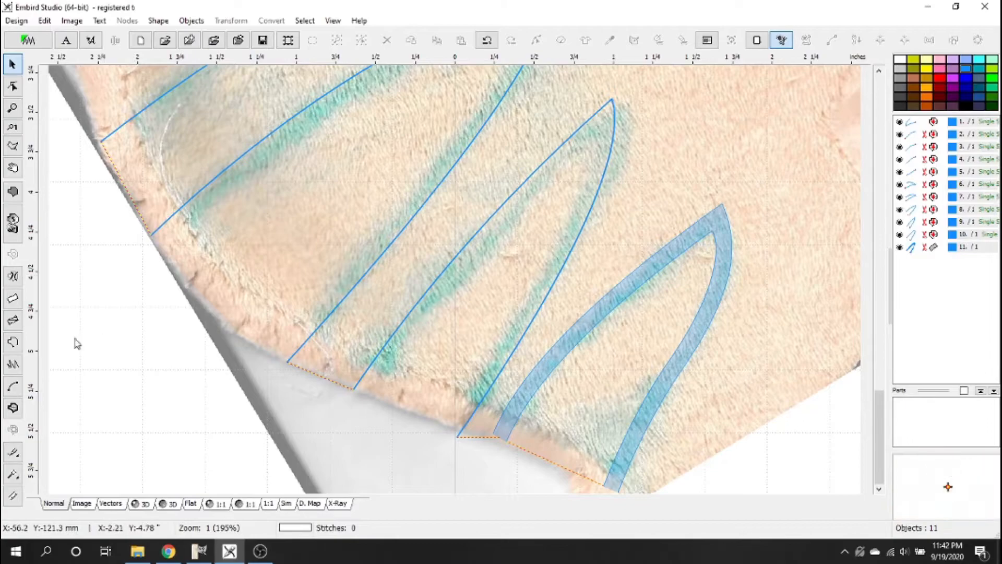
{"action": "left_click", "coordinate": [13, 408]}
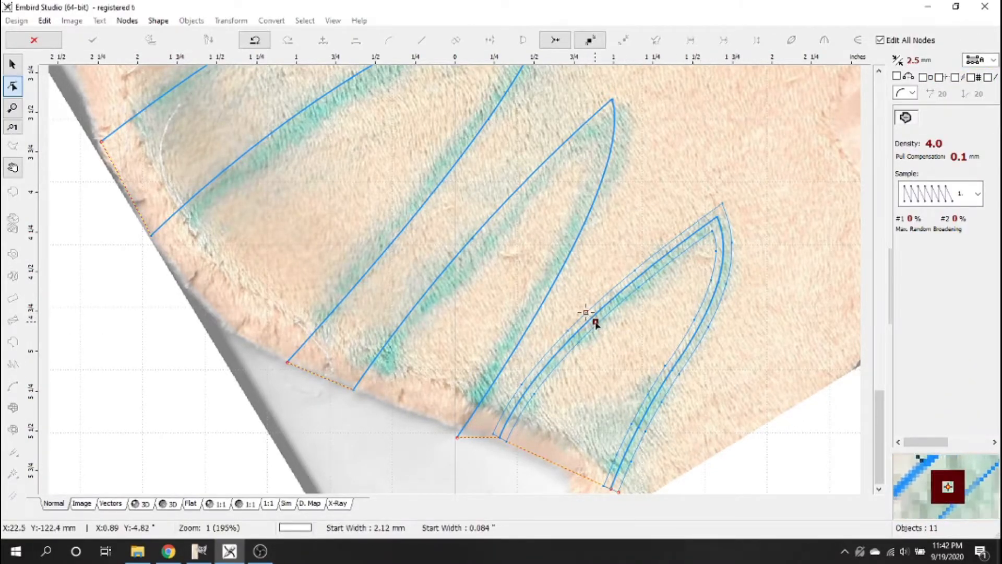
{"action": "left_click", "coordinate": [654, 275]}
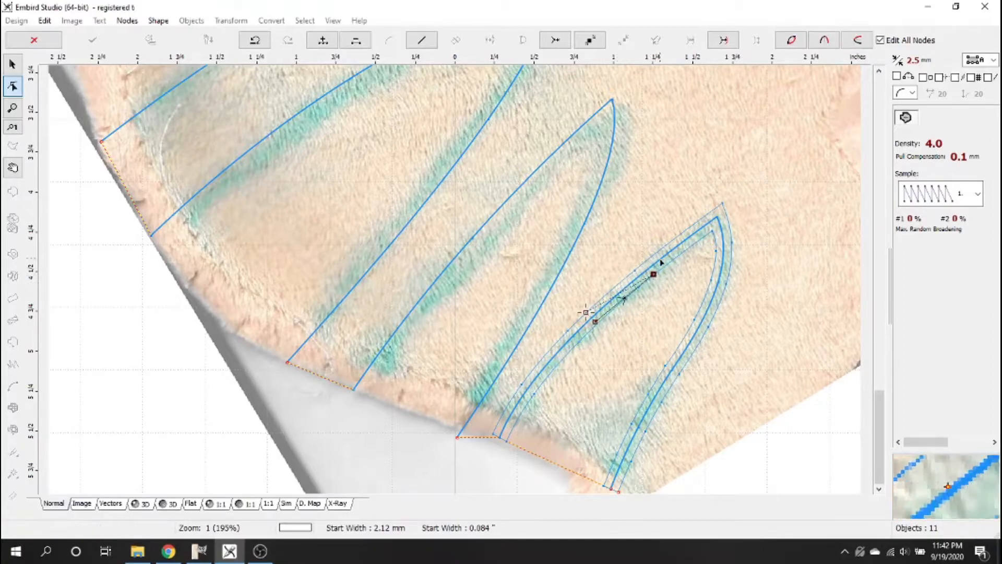
{"action": "left_click", "coordinate": [711, 234]}
{"action": "left_click", "coordinate": [695, 312]}
{"action": "left_click_drag", "start_coordinate": [704, 273], "coordinate": [712, 270]}
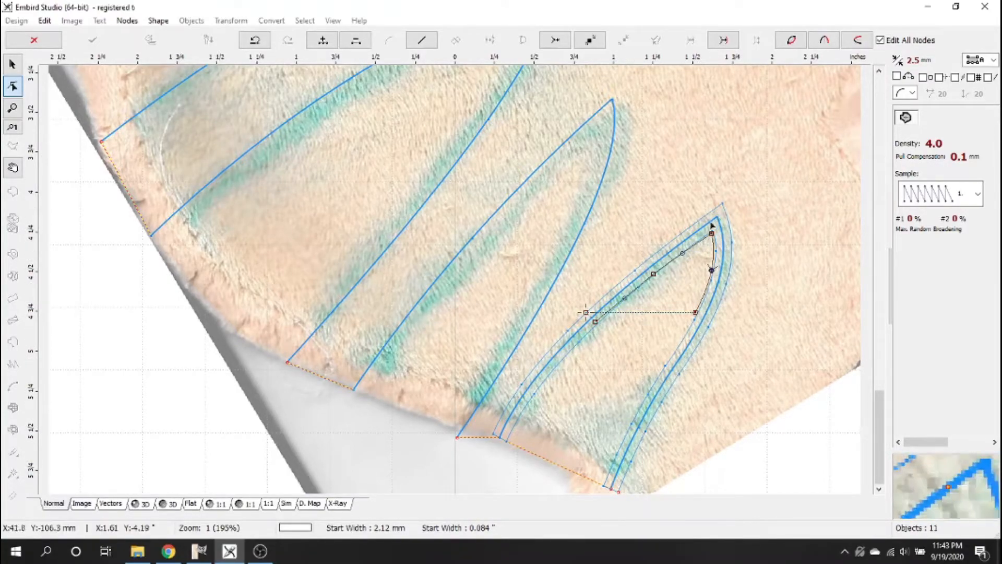
{"action": "left_click", "coordinate": [54, 46]}
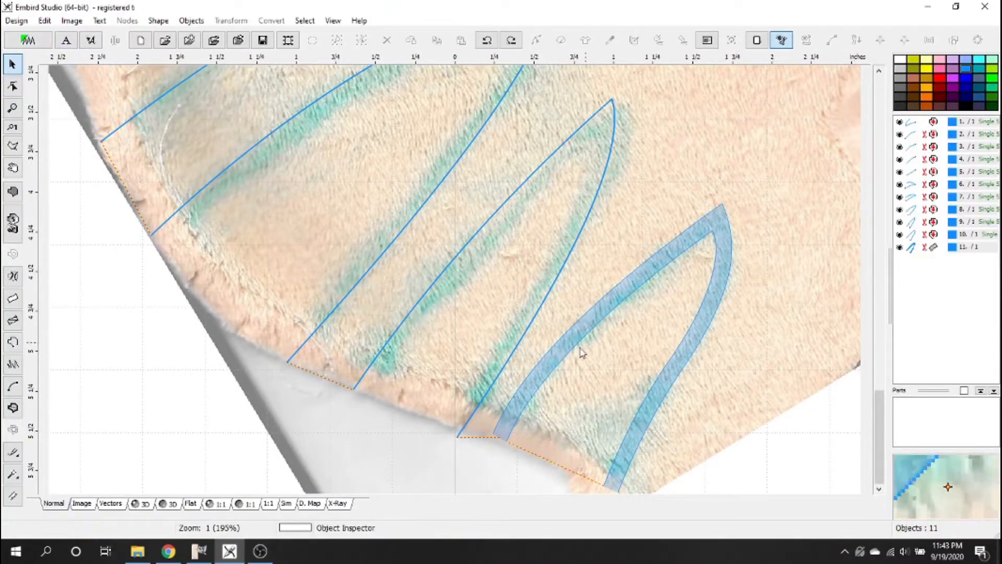
Compare the fifth pointed stripe's column with its source outline and delete the column object.
{"action": "left_click", "coordinate": [616, 306]}
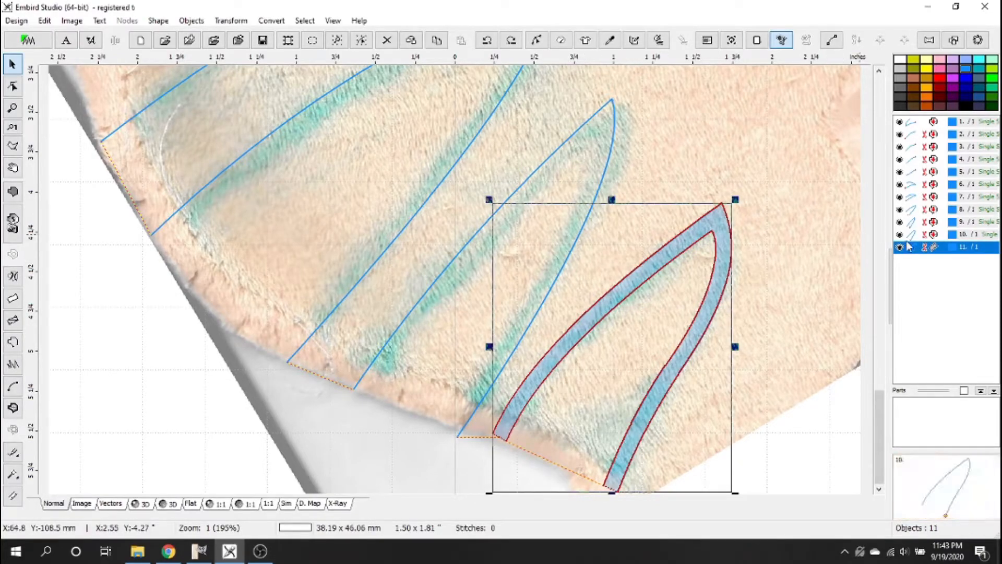
{"action": "left_click", "coordinate": [926, 236]}
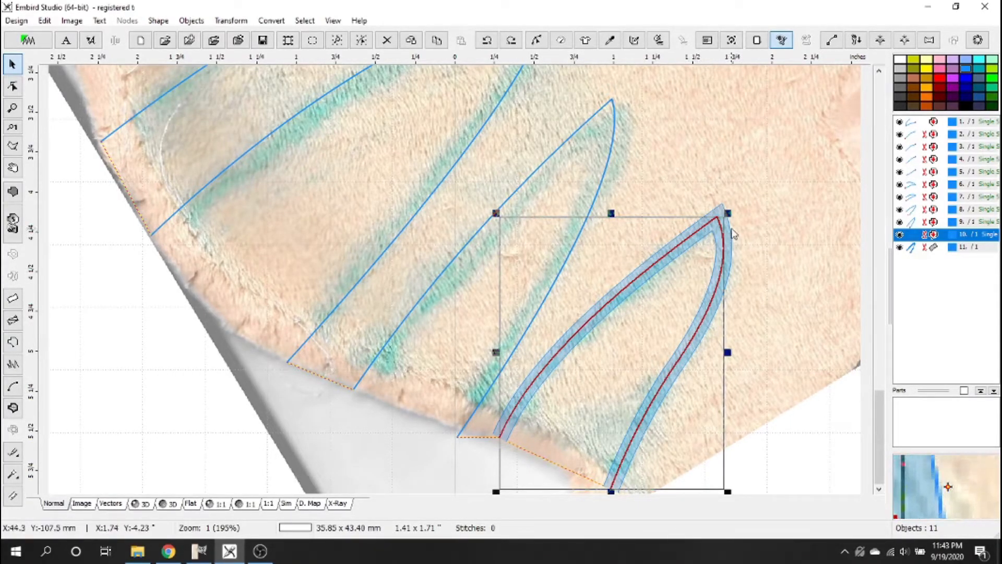
{"action": "left_click", "coordinate": [927, 248]}
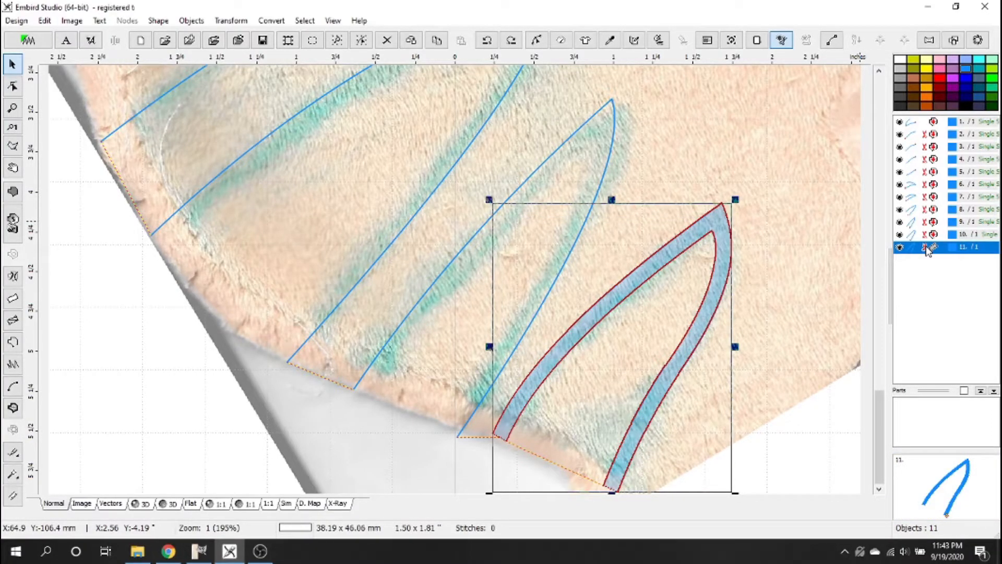
{"action": "key", "text": "Delete"}
Shrink all ten stripe outline objects by 2.5 mm.
{"action": "scroll", "coordinate": [711, 296], "scroll_direction": "down", "scroll_amount": 1}
{"action": "scroll", "coordinate": [700, 277], "scroll_direction": "down", "scroll_amount": 1}
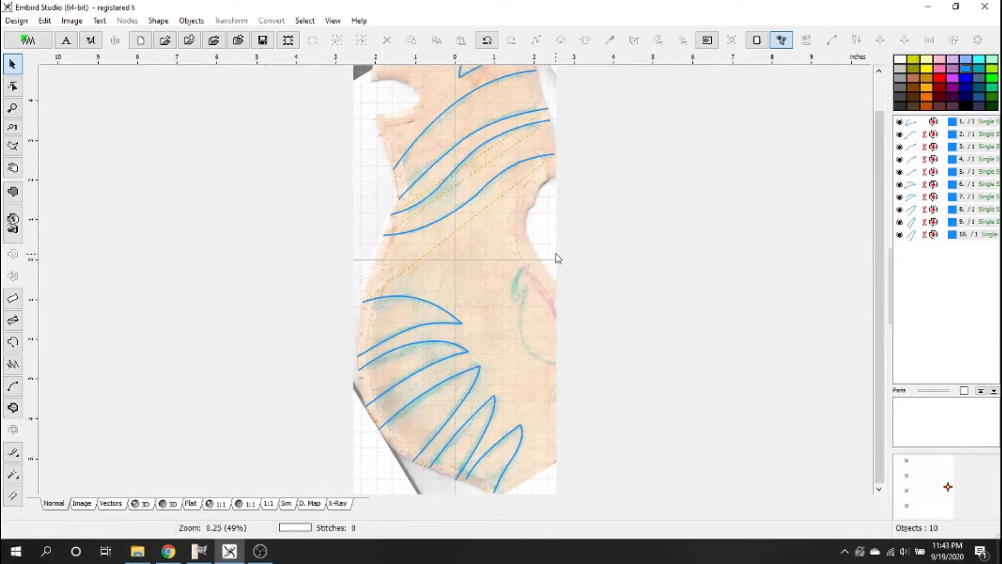
{"action": "left_click_drag", "start_coordinate": [934, 122], "coordinate": [940, 241]}
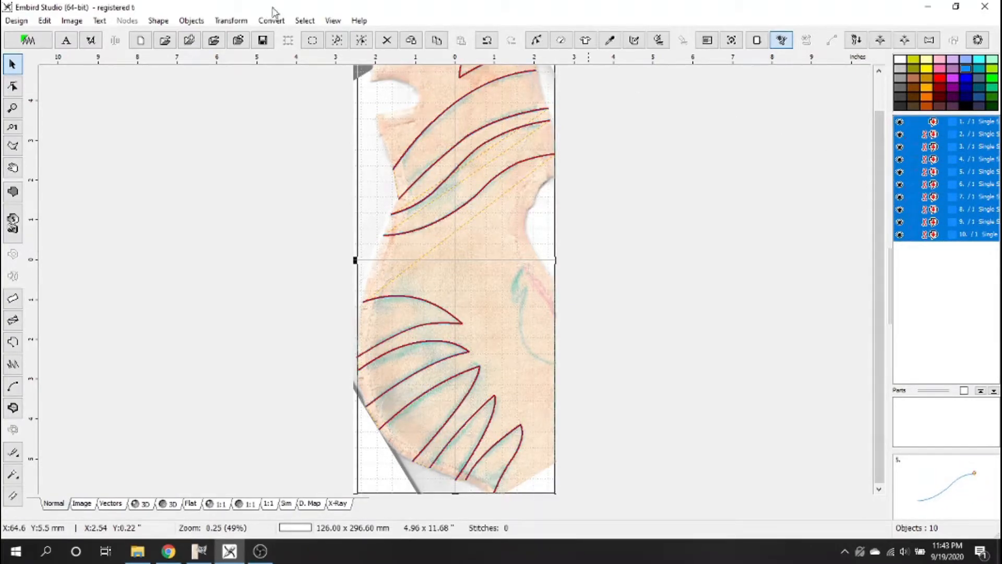
{"action": "left_click", "coordinate": [229, 21]}
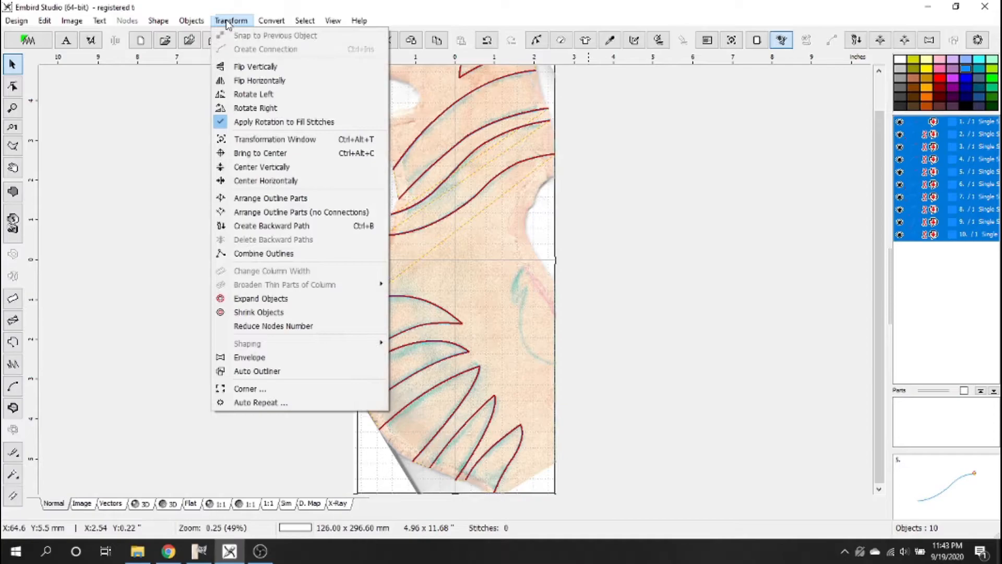
{"action": "left_click", "coordinate": [258, 312]}
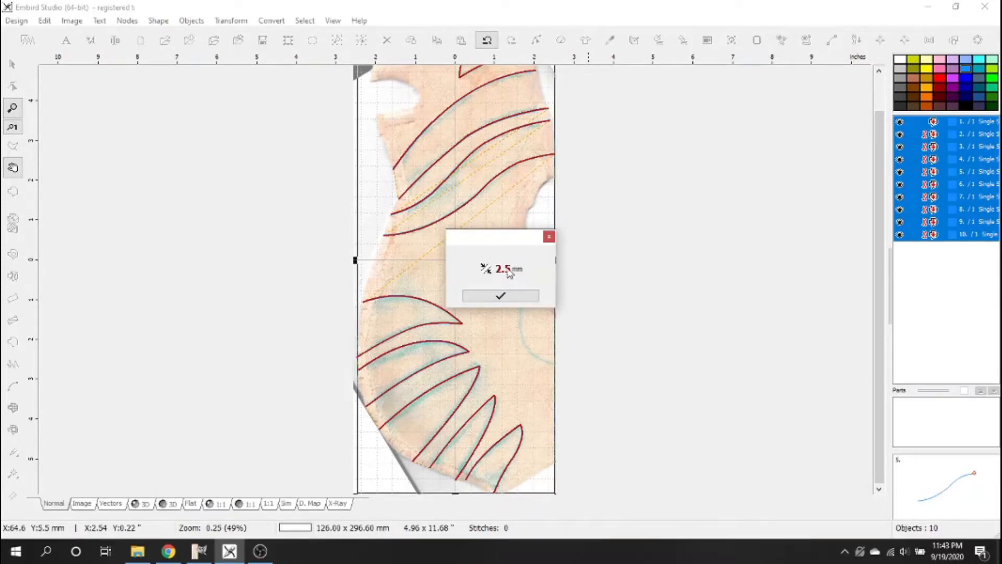
{"action": "left_click", "coordinate": [501, 298]}
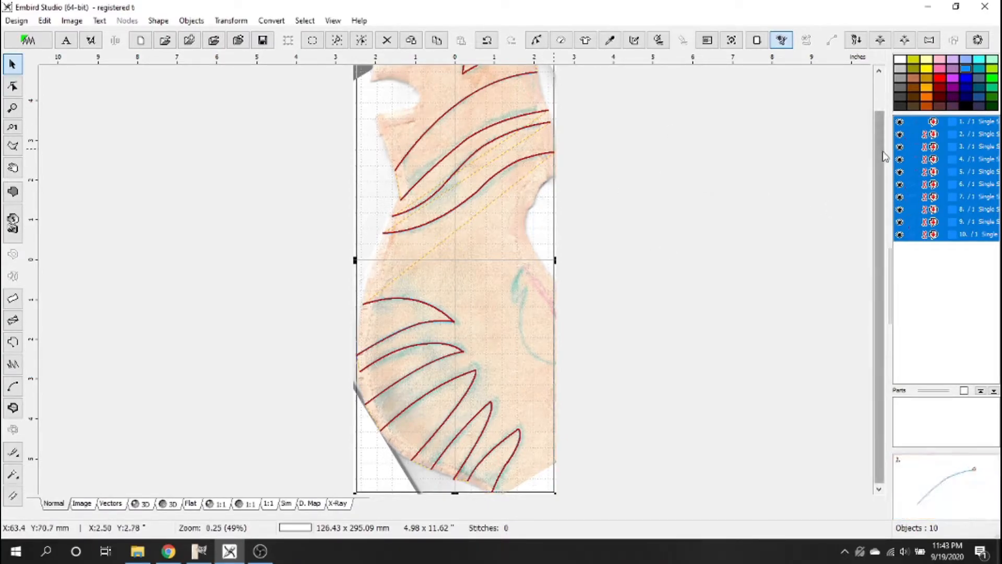
Copy all ten shrunken stripe outlines and paste the duplicates in place over the originals.
{"action": "left_click_drag", "start_coordinate": [875, 141], "coordinate": [875, 107]}
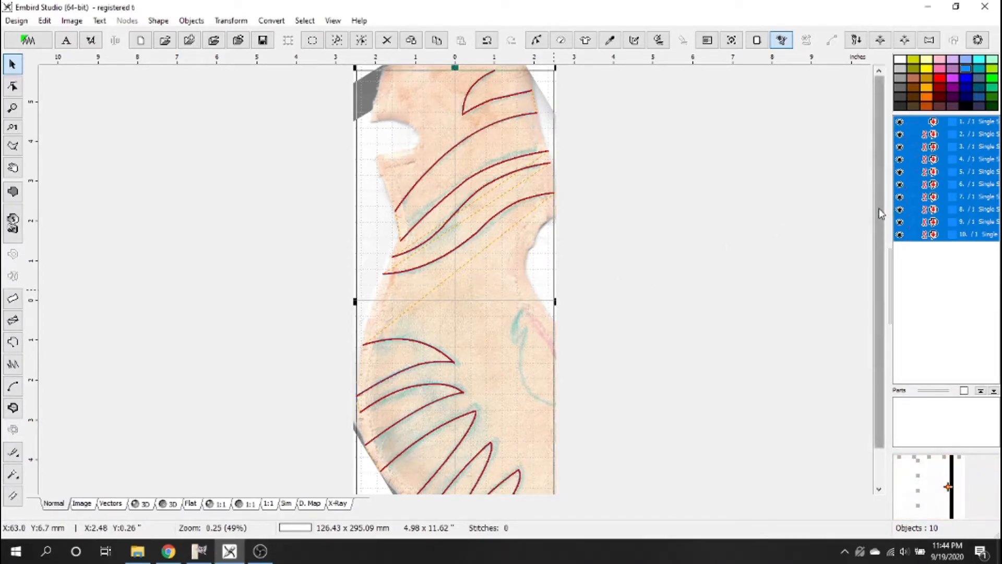
{"action": "left_click_drag", "start_coordinate": [881, 214], "coordinate": [873, 255]}
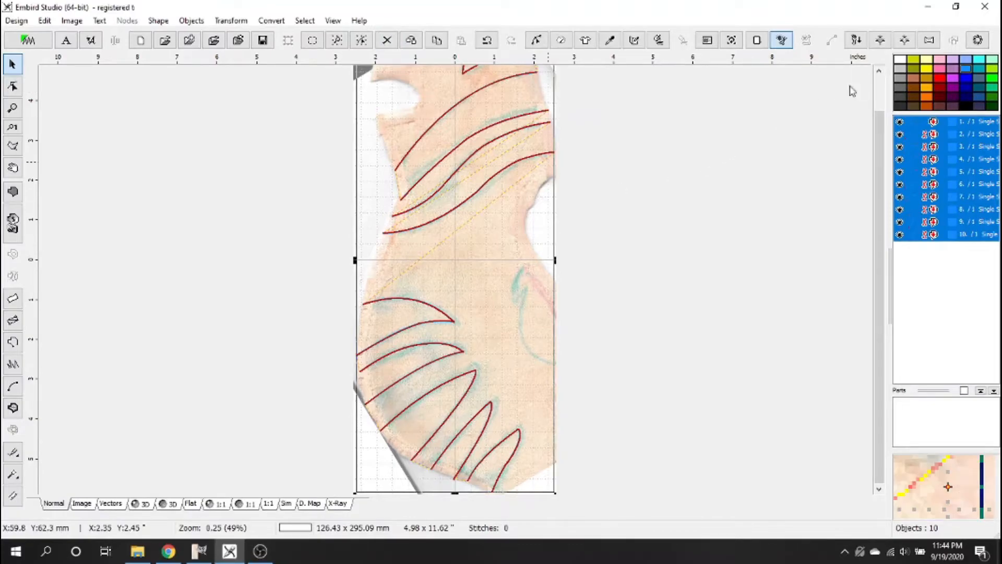
{"action": "left_click_drag", "start_coordinate": [879, 107], "coordinate": [884, 79]}
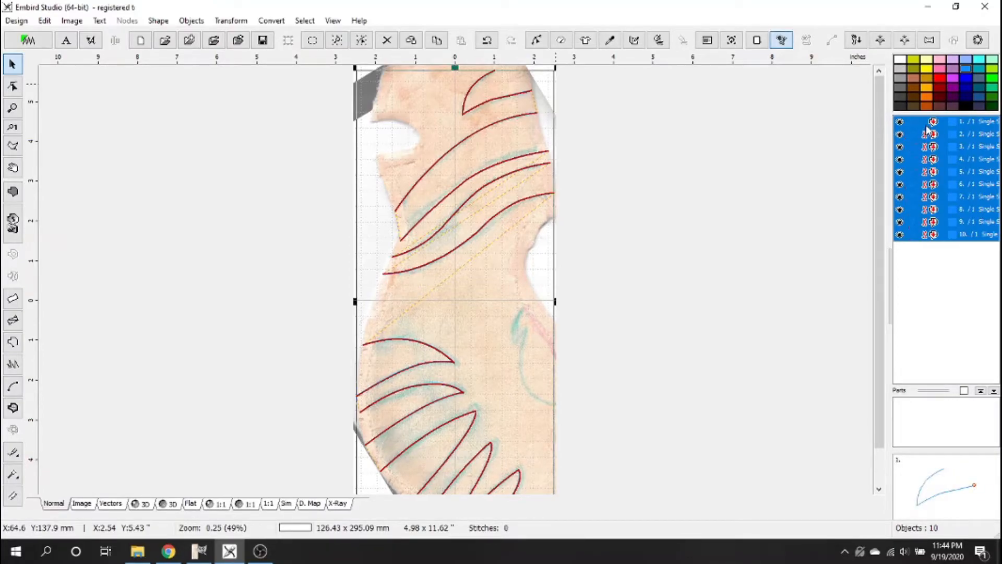
{"action": "key", "text": "ctrl+c"}
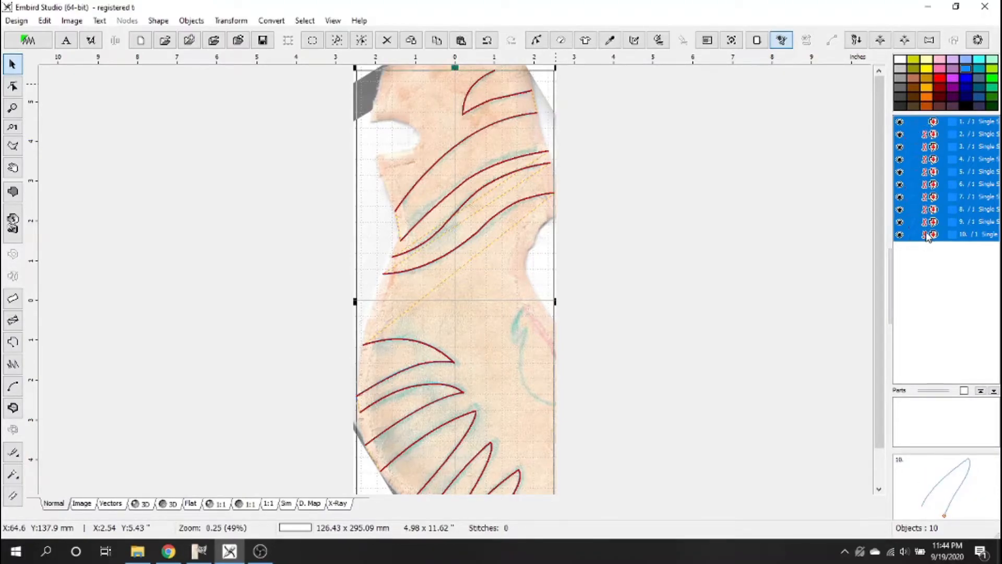
{"action": "key", "text": "ctrl+v"}
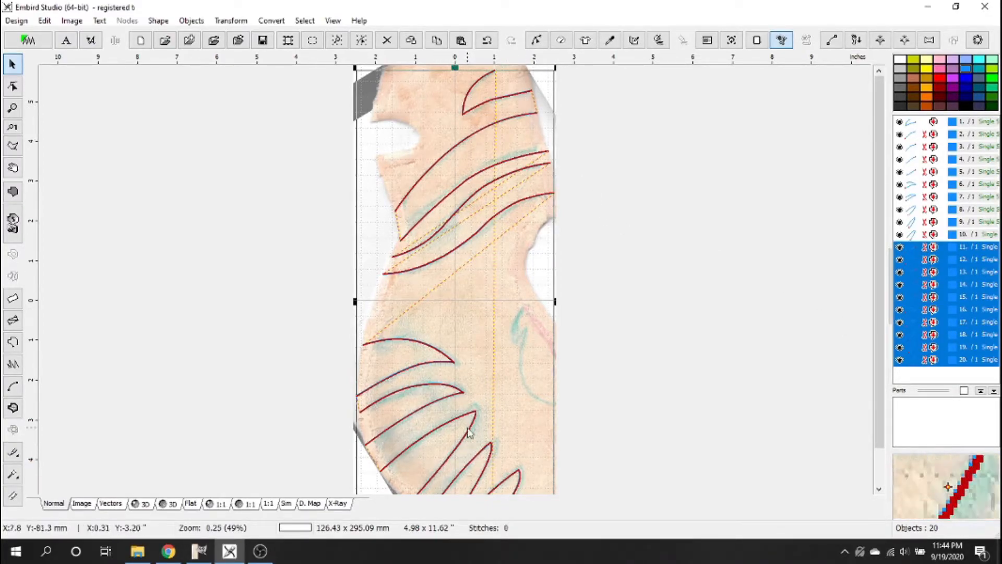
Change the defined color of the ten duplicated stripe outlines to bright pink.
{"action": "right_click", "coordinate": [907, 264]}
{"action": "mouse_move", "coordinate": [908, 258]}
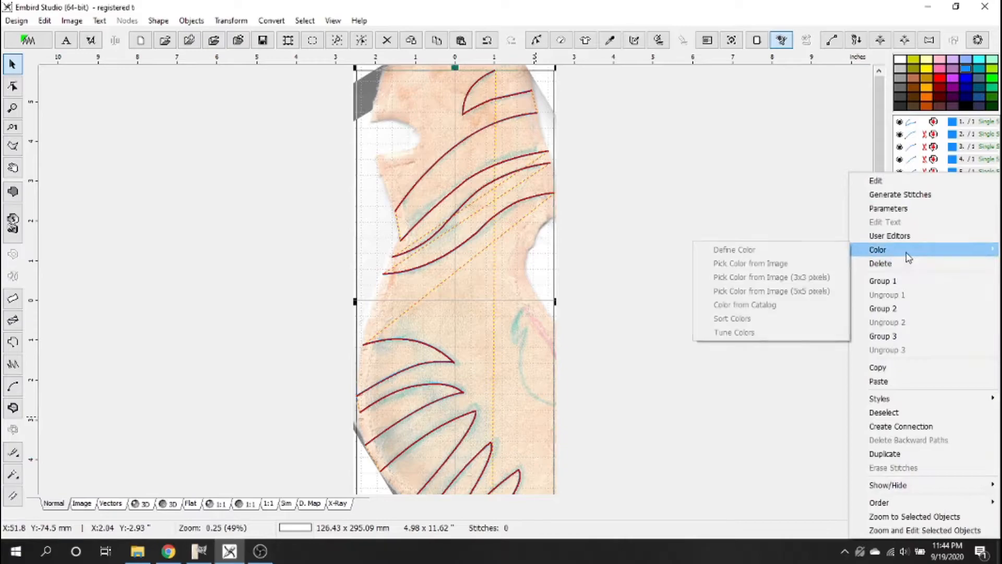
{"action": "left_click", "coordinate": [837, 250]}
{"action": "left_click", "coordinate": [487, 185]}
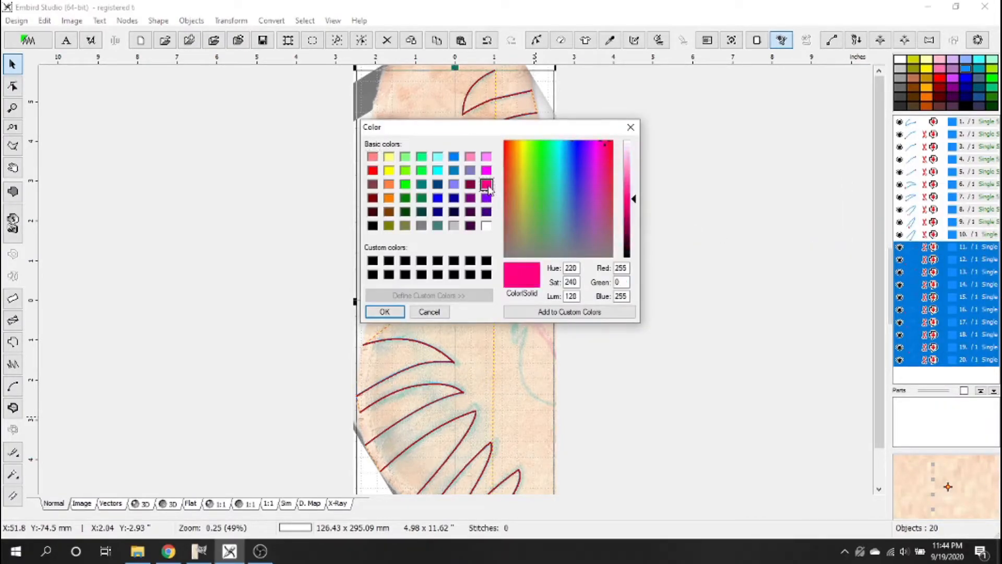
{"action": "left_click", "coordinate": [380, 313]}
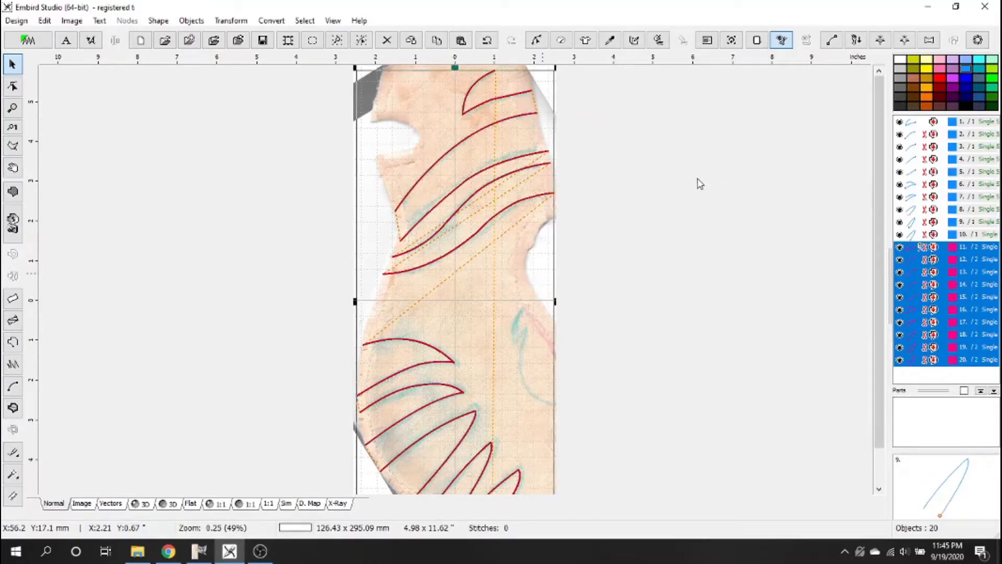
Select the ten pink outlines, objects 11 to 20, and edit the maximum stitch length in their parameters.
{"action": "left_click", "coordinate": [943, 235]}
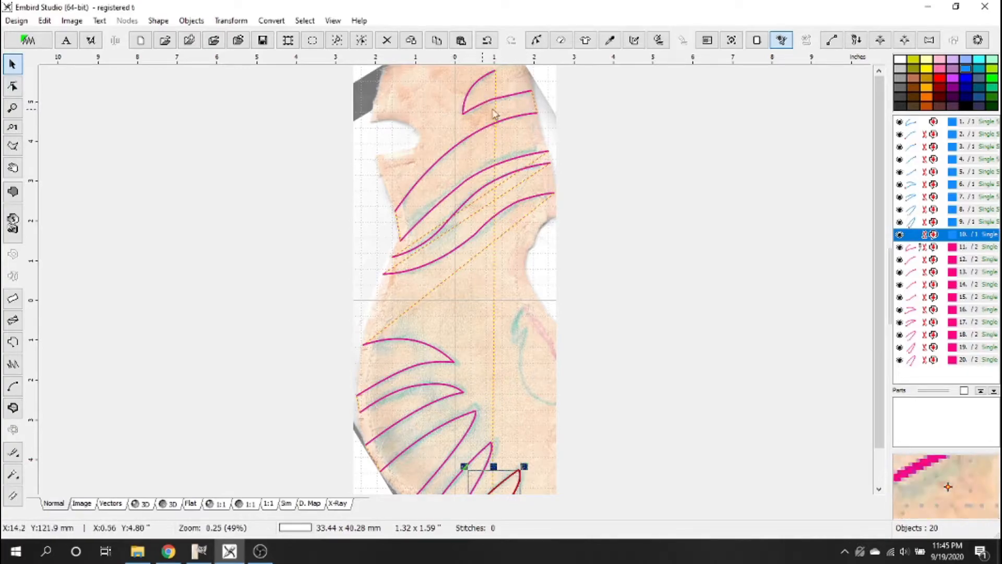
{"action": "left_click", "coordinate": [917, 248]}
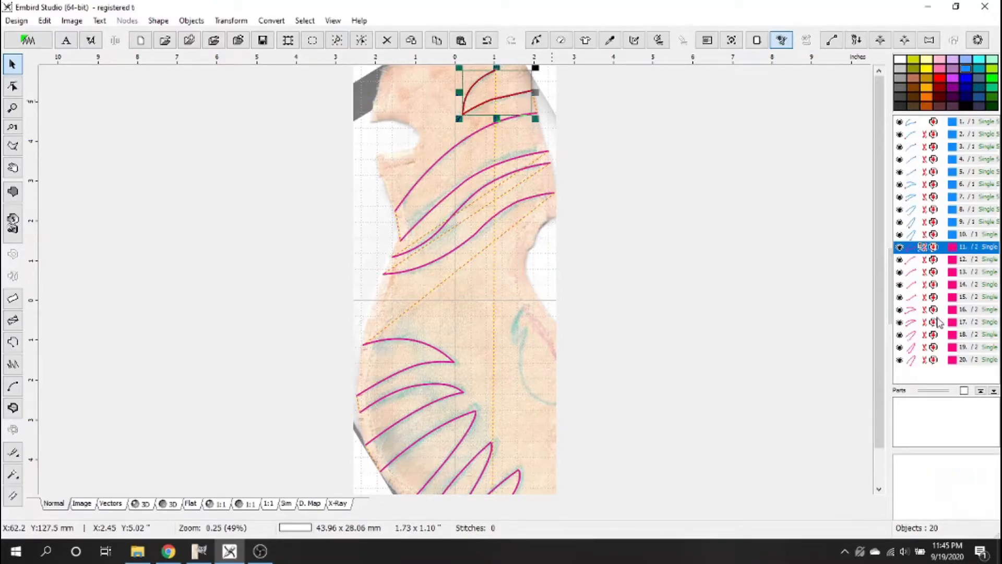
{"action": "left_click", "coordinate": [974, 361], "text": "shift"}
{"action": "right_click", "coordinate": [955, 296]}
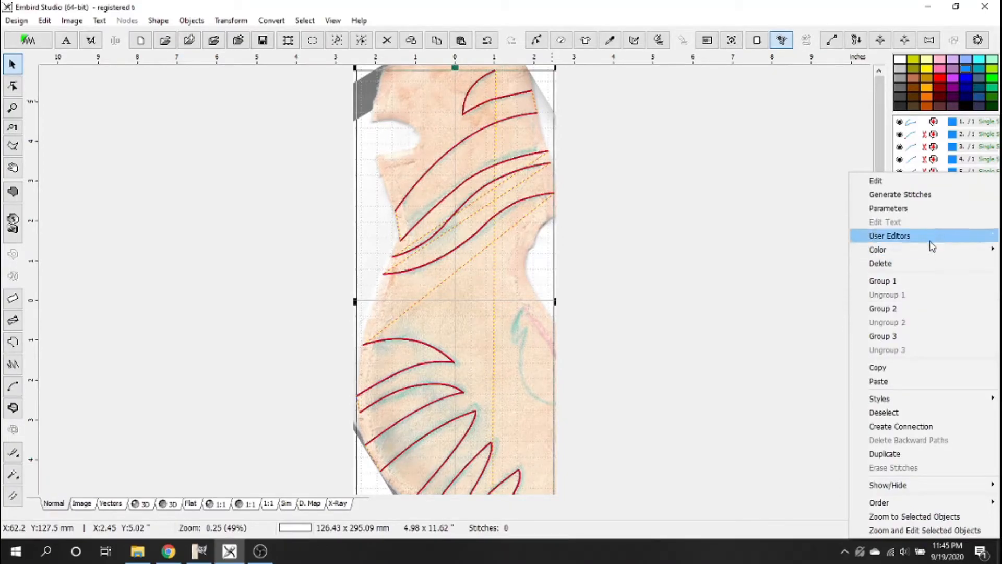
{"action": "left_click", "coordinate": [794, 166]}
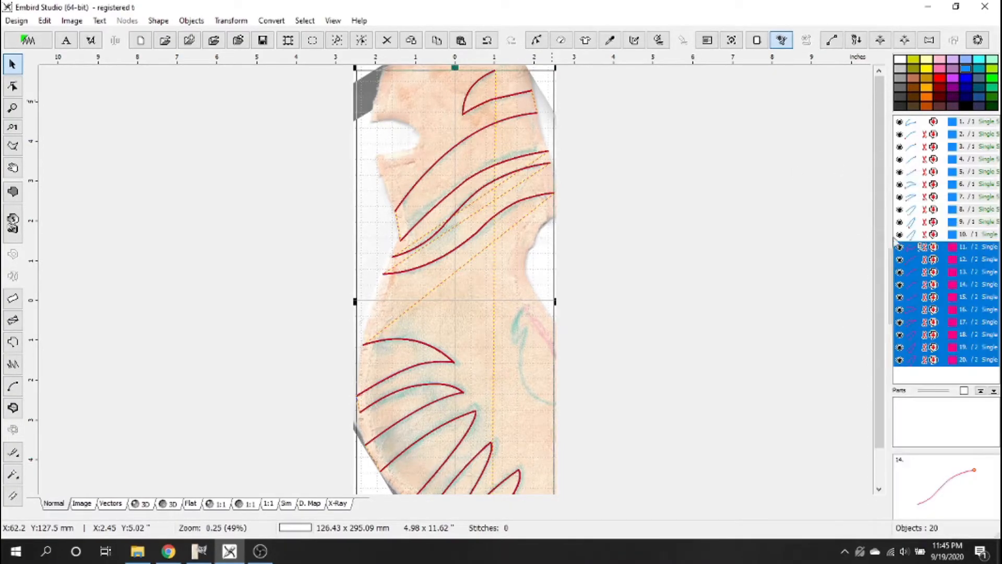
{"action": "left_click_drag", "start_coordinate": [935, 247], "coordinate": [939, 380]}
{"action": "right_click", "coordinate": [927, 283]}
{"action": "left_click", "coordinate": [916, 208]}
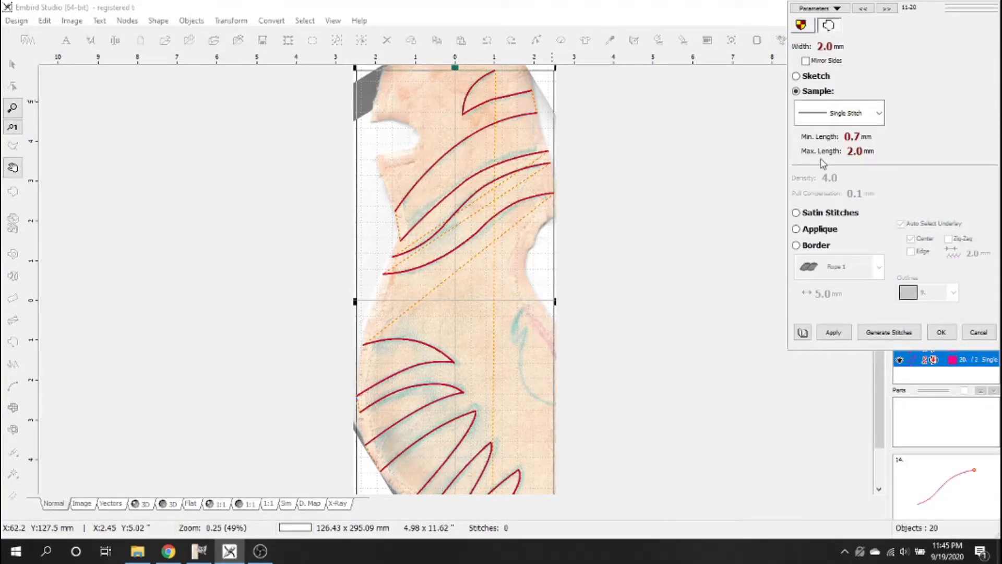
{"action": "left_click", "coordinate": [858, 153]}
{"action": "left_click", "coordinate": [942, 334]}
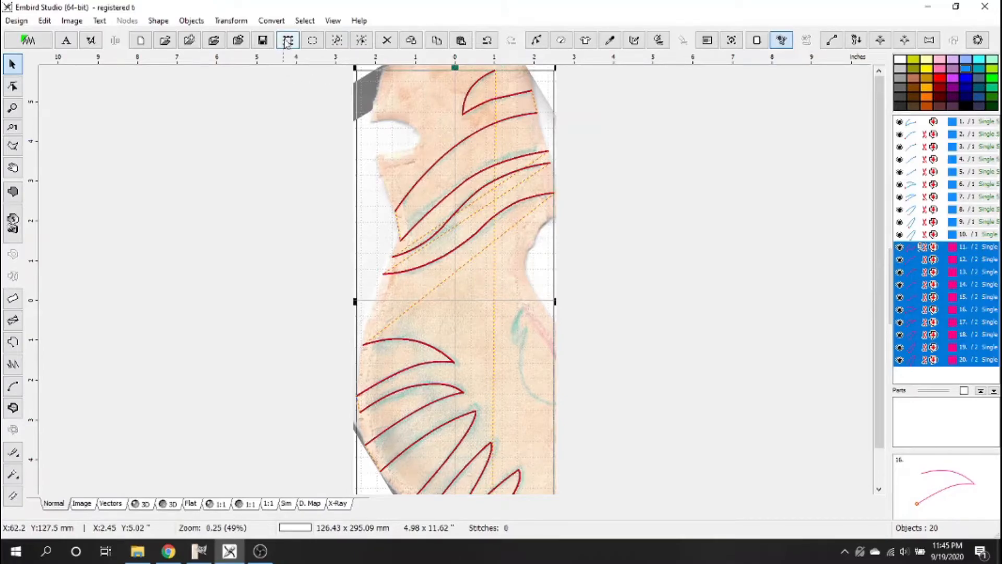
Create columns with a width of 2.5 mm from the ten pink outlines and inspect them against the drawn stripes.
{"action": "left_click", "coordinate": [277, 22]}
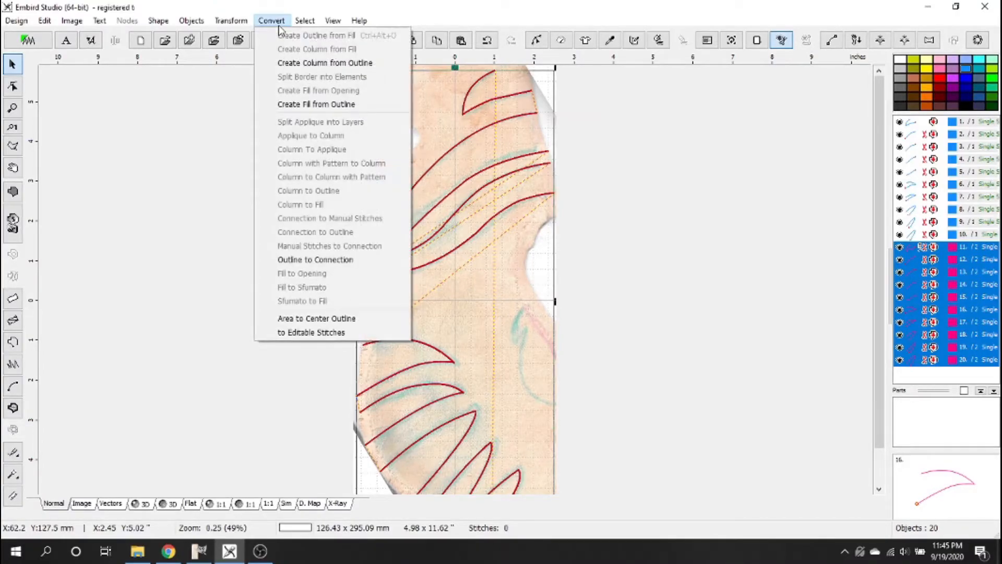
{"action": "left_click", "coordinate": [305, 63]}
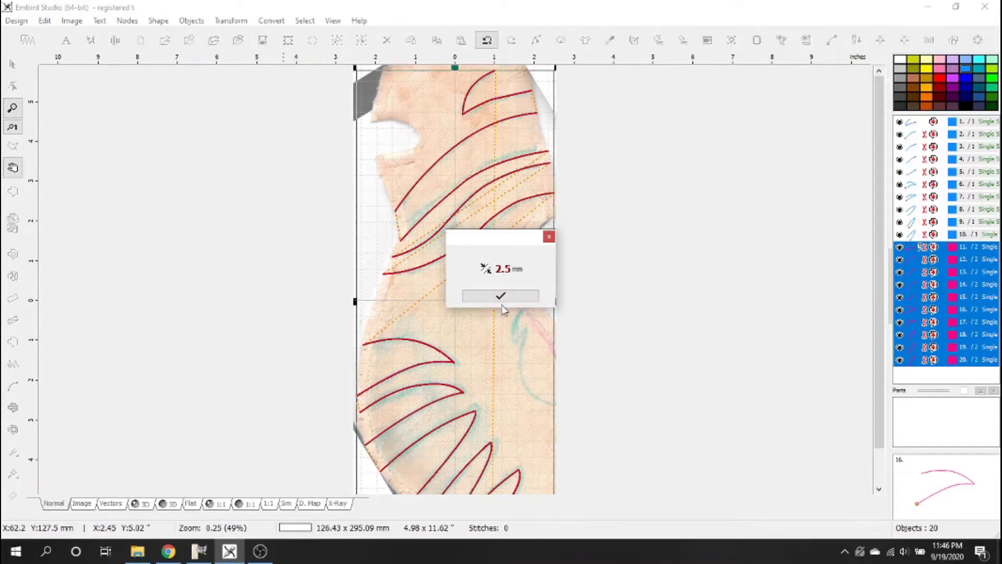
{"action": "left_click", "coordinate": [502, 295]}
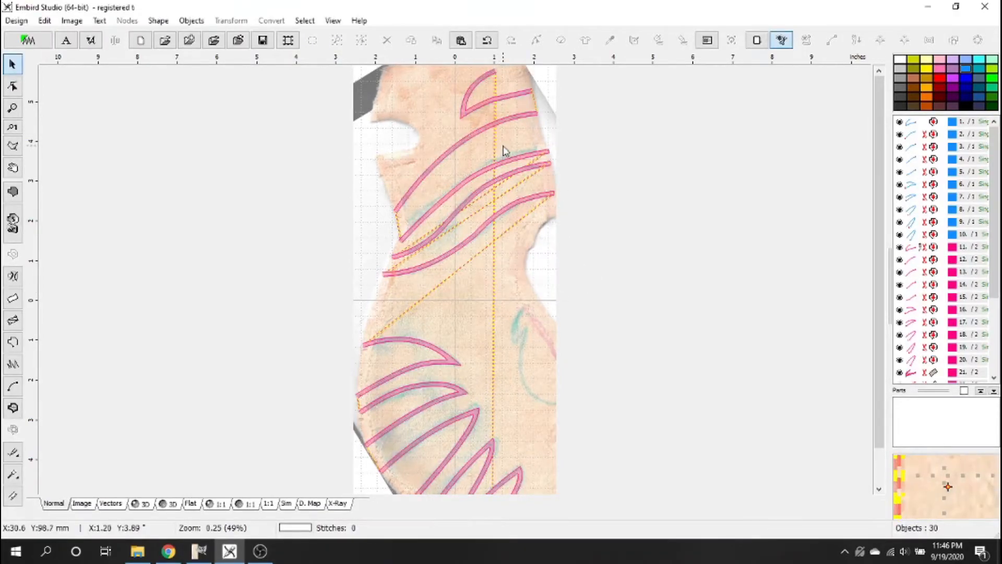
{"action": "scroll", "coordinate": [479, 74], "scroll_direction": "up", "scroll_amount": 2}
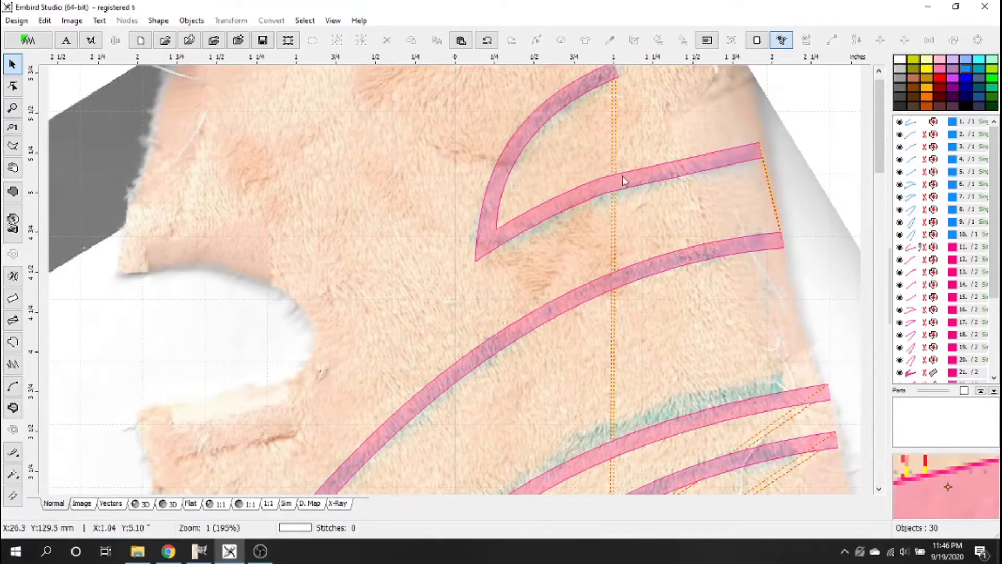
{"action": "left_click_drag", "start_coordinate": [878, 171], "coordinate": [876, 367]}
{"action": "scroll", "coordinate": [688, 482], "scroll_direction": "down", "scroll_amount": 1}
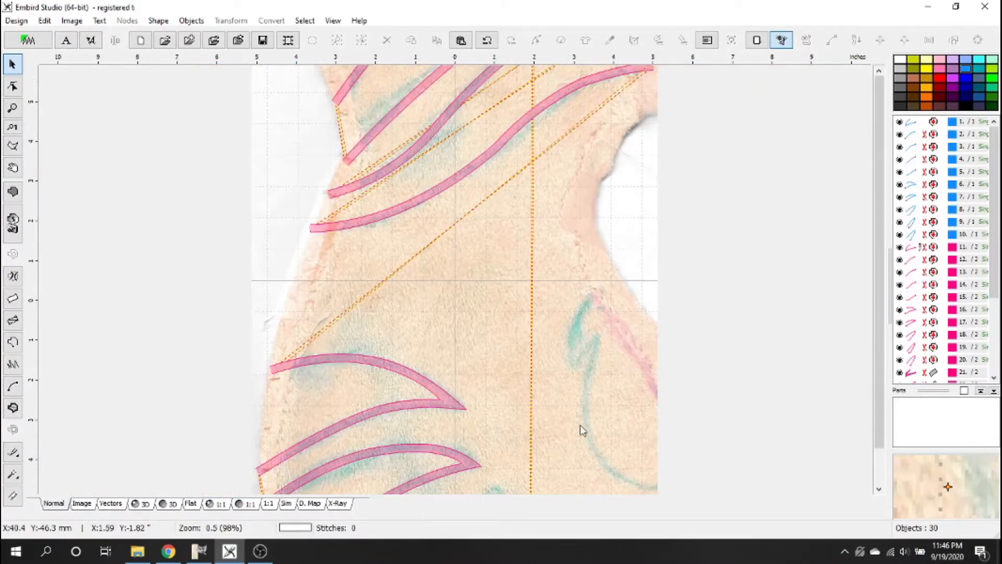
Check the pink columns along the body, then select all objects in the design and generate their stitches.
{"action": "scroll", "coordinate": [584, 428], "scroll_direction": "down", "scroll_amount": 1}
{"action": "scroll", "coordinate": [882, 243], "scroll_direction": "down", "scroll_amount": 2}
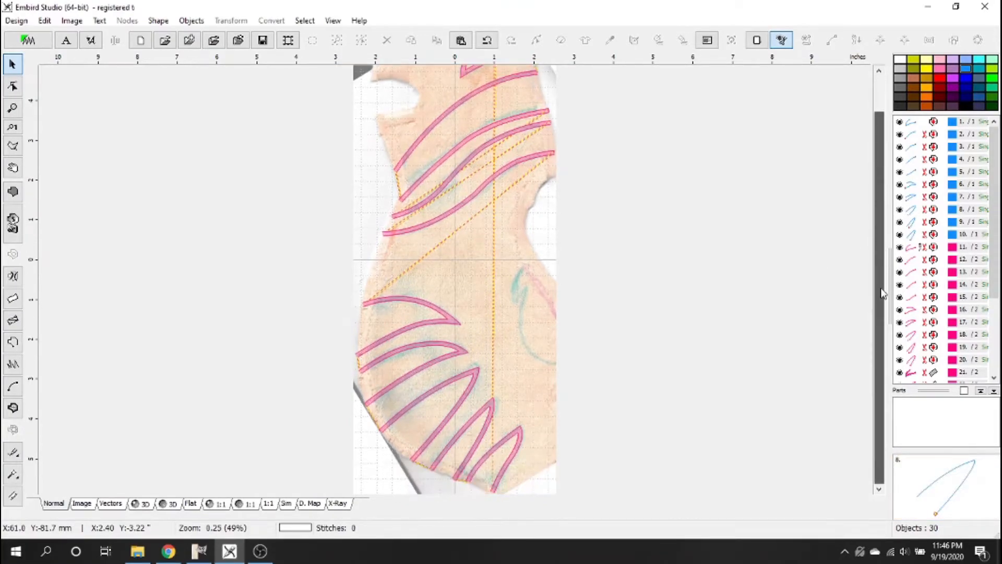
{"action": "scroll", "coordinate": [465, 475], "scroll_direction": "up", "scroll_amount": 1}
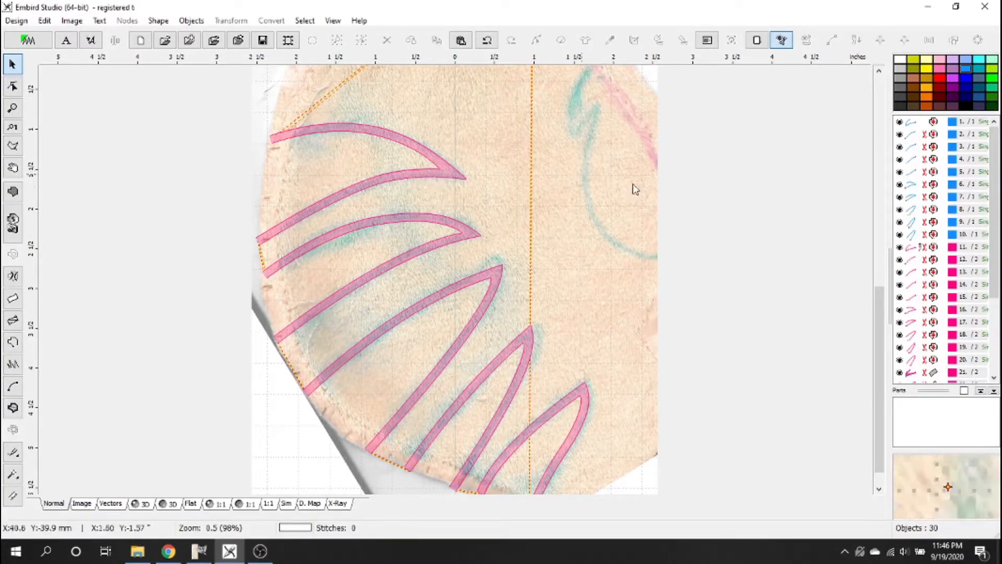
{"action": "left_click_drag", "start_coordinate": [877, 348], "coordinate": [901, 147]}
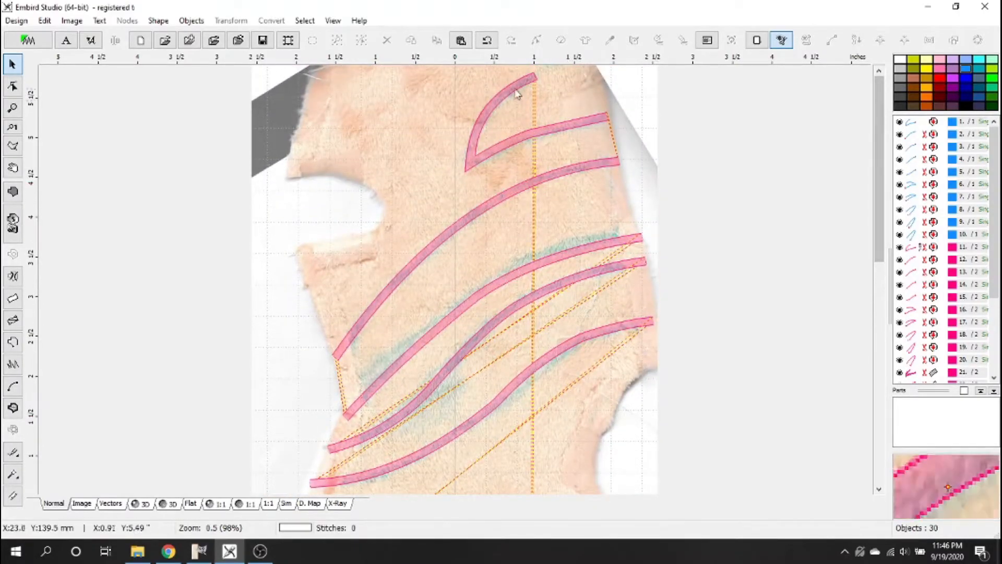
{"action": "key", "text": "ctrl+a"}
{"action": "right_click", "coordinate": [942, 193]}
{"action": "left_click", "coordinate": [932, 195]}
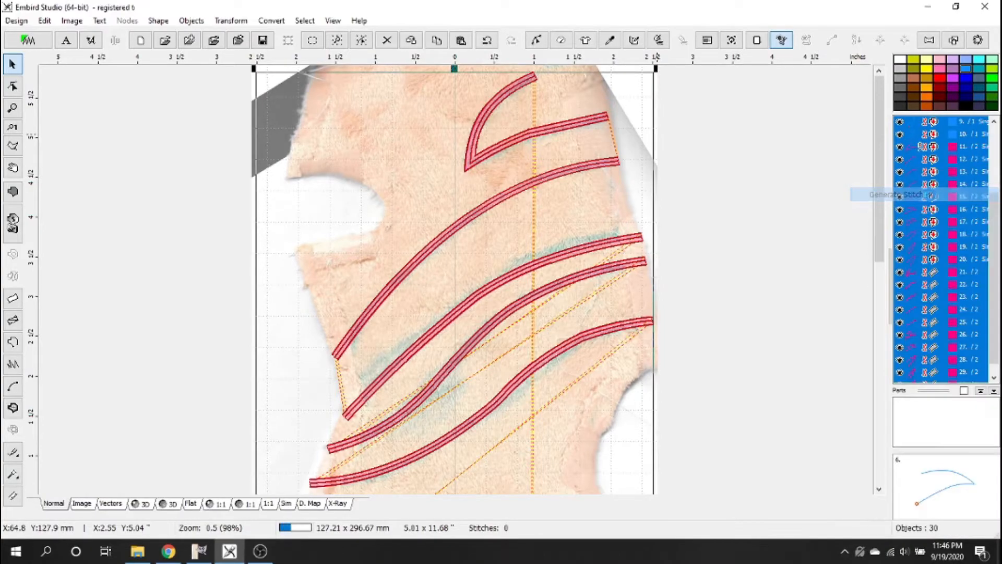
{"action": "left_click", "coordinate": [256, 194]}
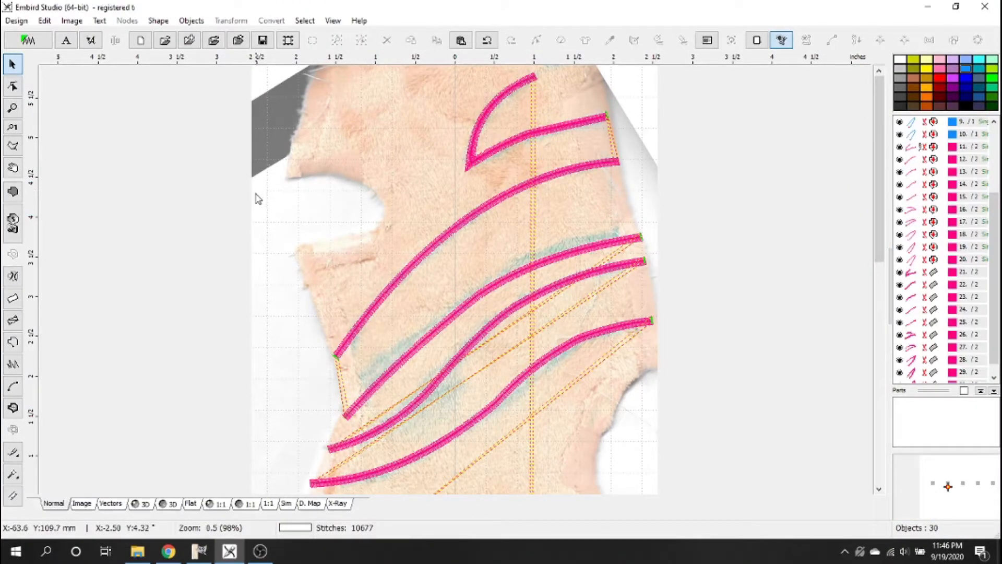
Preview the stitched stripes in 3D, regenerate stitches for all objects and compare the result with the normal view.
{"action": "left_click", "coordinate": [143, 505]}
{"action": "scroll", "coordinate": [524, 88], "scroll_direction": "up", "scroll_amount": 1}
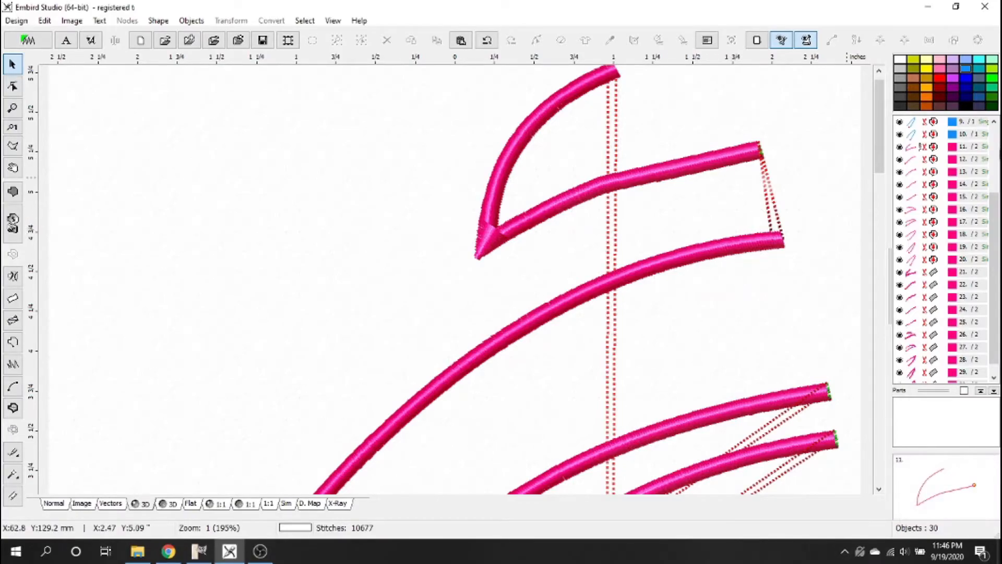
{"action": "left_click", "coordinate": [953, 189]}
{"action": "key", "text": "ctrl+a"}
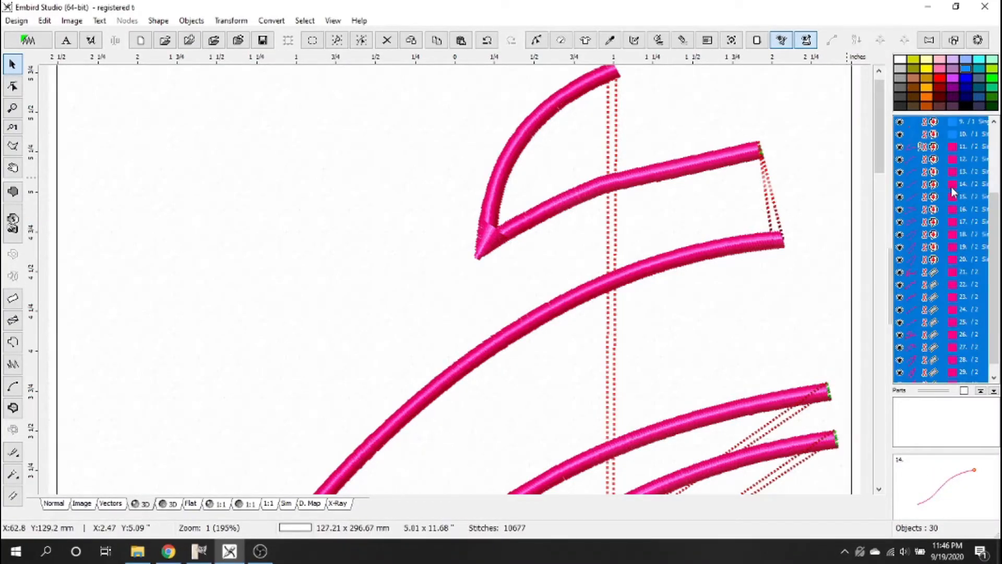
{"action": "right_click", "coordinate": [932, 180]}
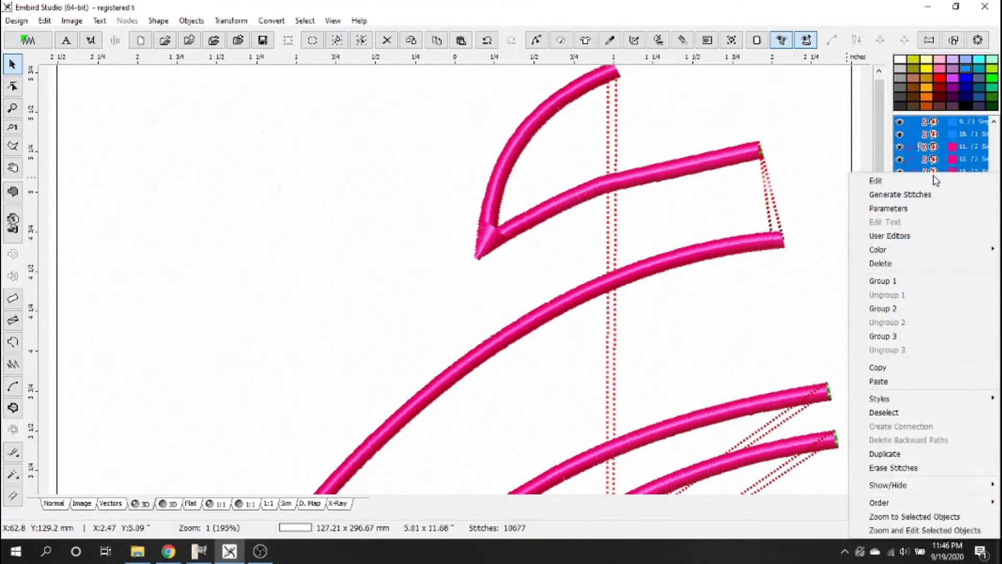
{"action": "left_click", "coordinate": [918, 195]}
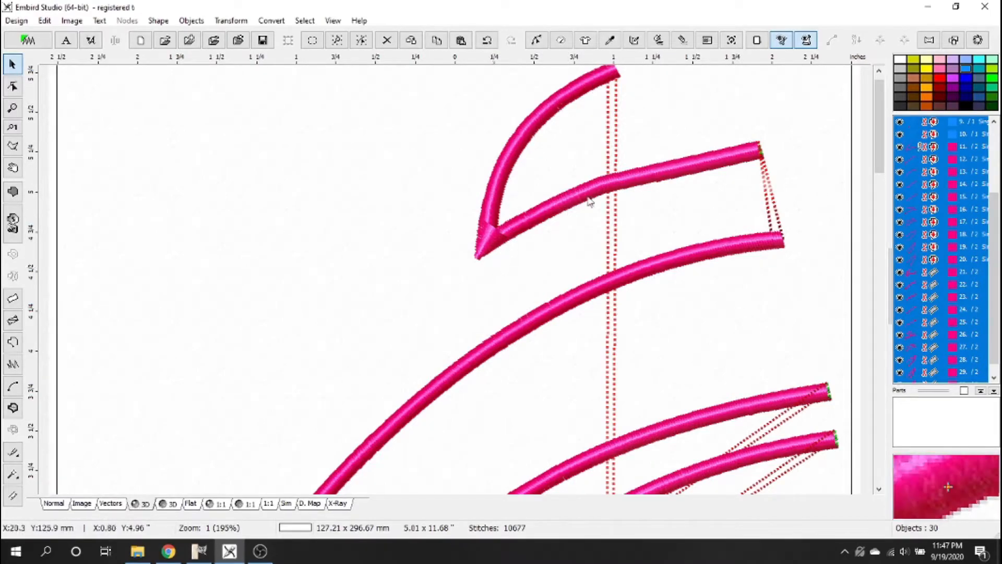
{"action": "left_click", "coordinate": [62, 505]}
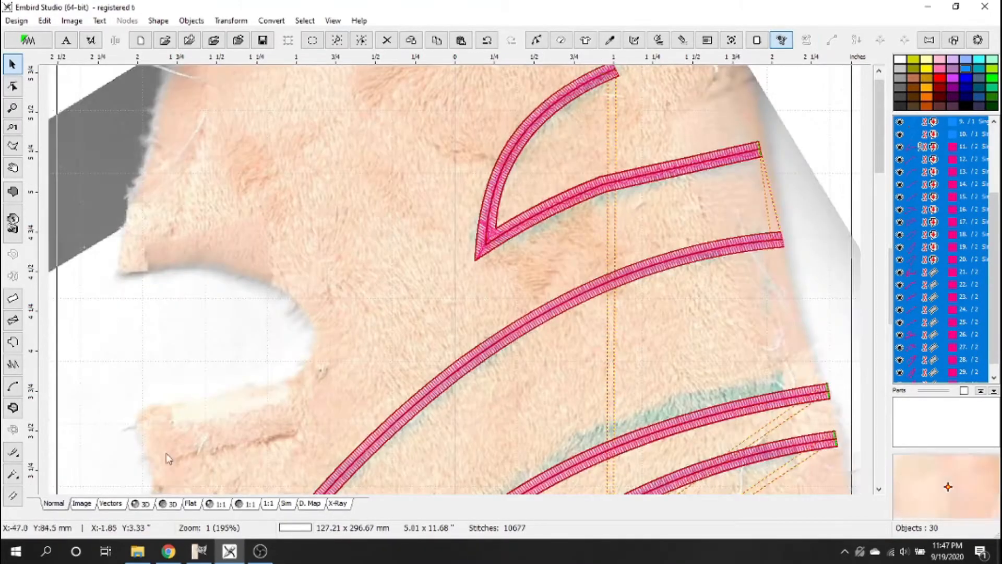
{"action": "left_click", "coordinate": [142, 503]}
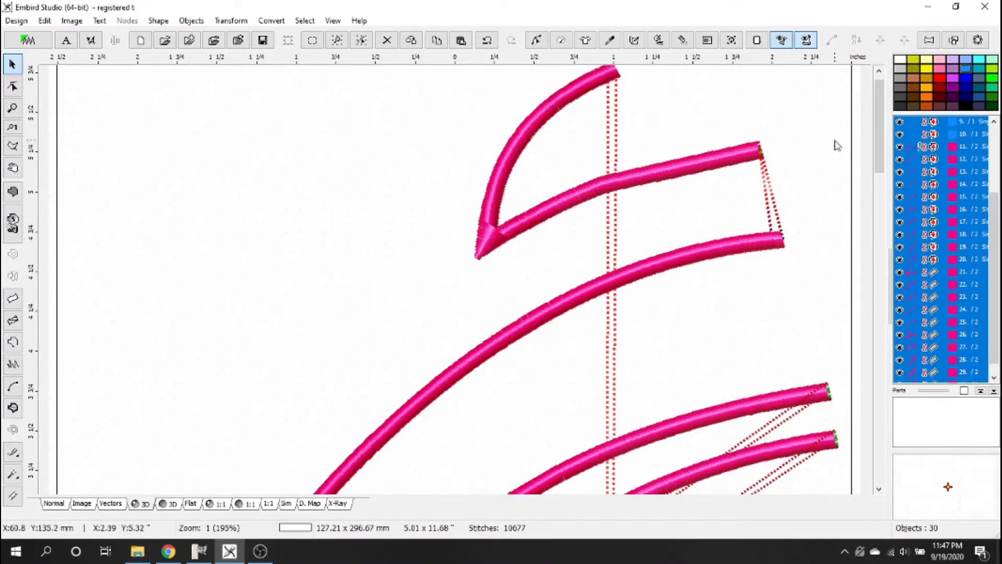
Open the lowest pink column, object 30, for node editing and delete the inner node just below its pointed tip.
{"action": "left_click_drag", "start_coordinate": [881, 136], "coordinate": [883, 444]}
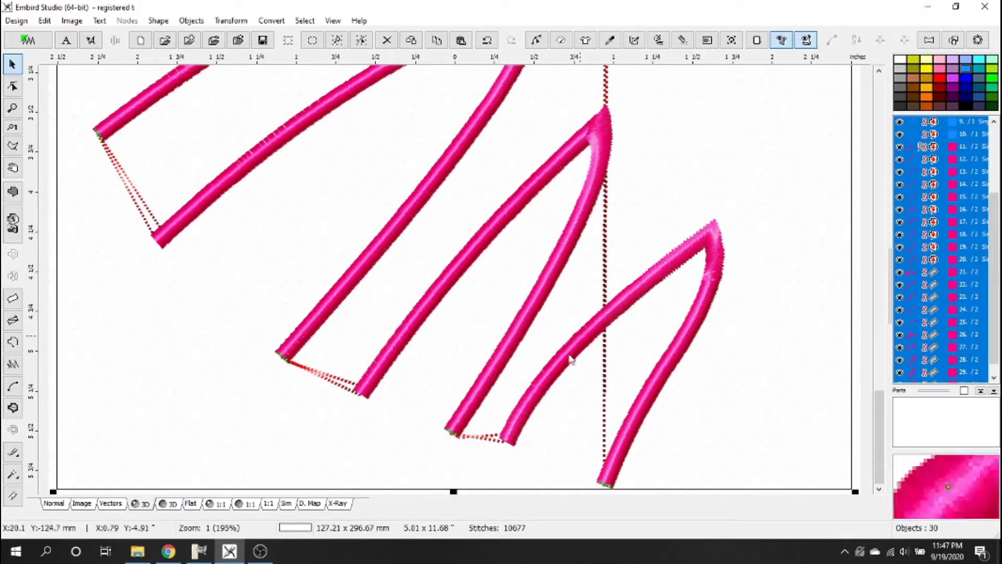
{"action": "scroll", "coordinate": [774, 283], "scroll_direction": "up", "scroll_amount": 1}
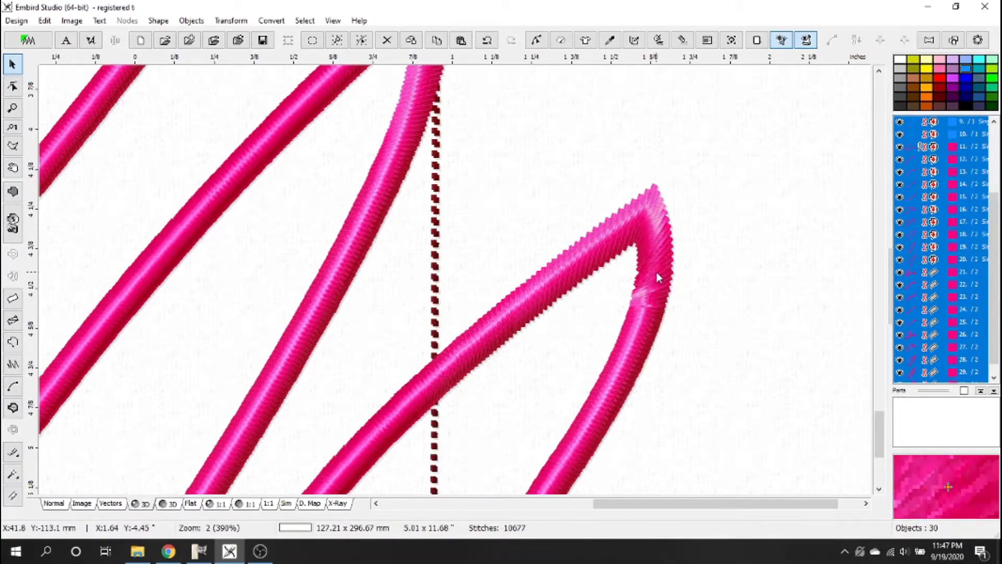
{"action": "left_click", "coordinate": [995, 377]}
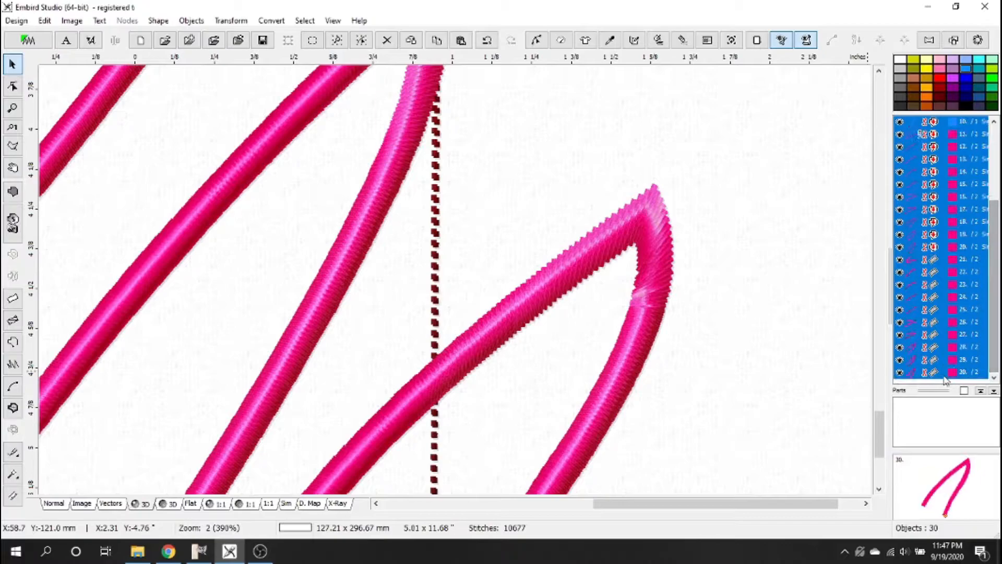
{"action": "left_click", "coordinate": [971, 372]}
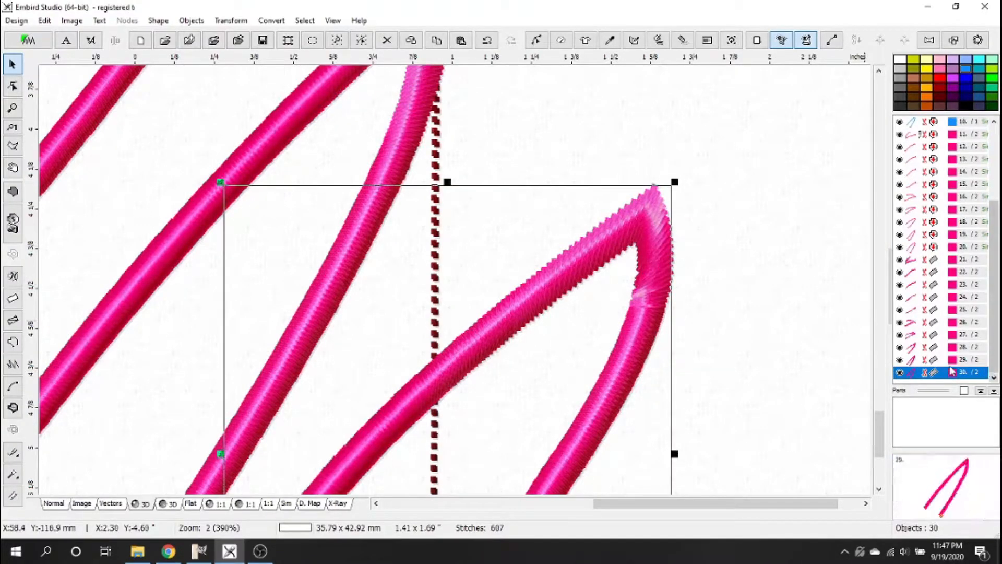
{"action": "right_click", "coordinate": [574, 220]}
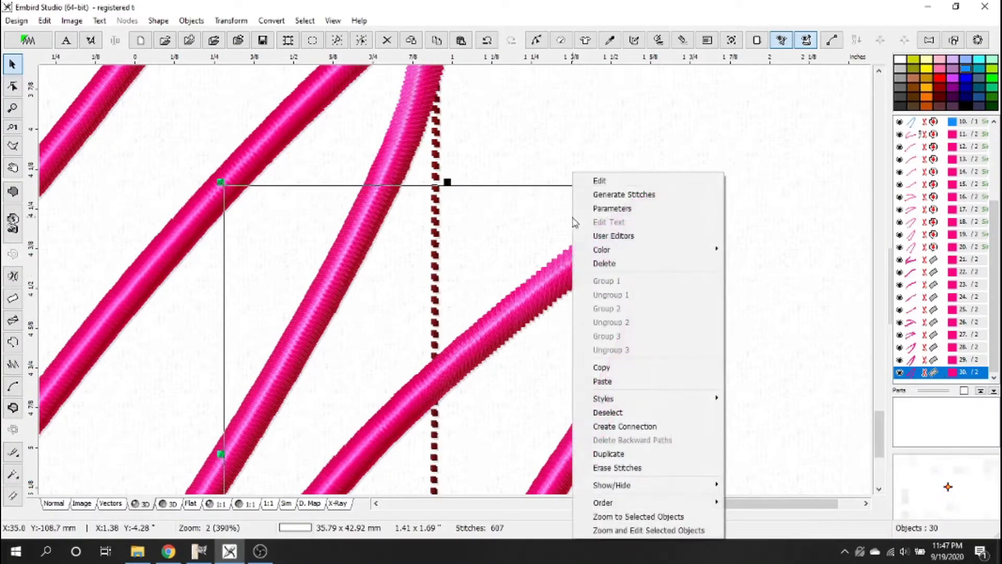
{"action": "left_click", "coordinate": [595, 180]}
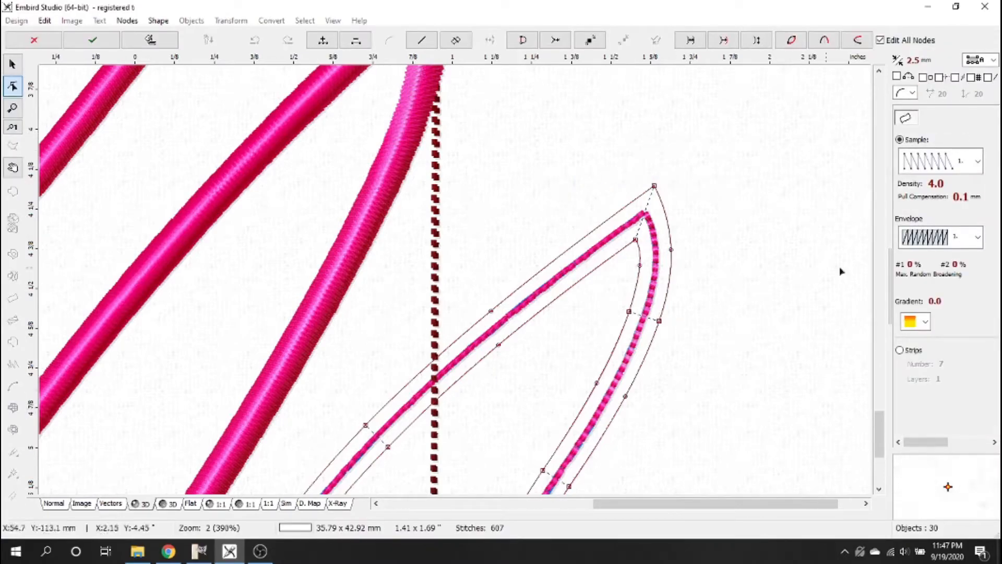
{"action": "left_click_drag", "start_coordinate": [881, 436], "coordinate": [881, 447]}
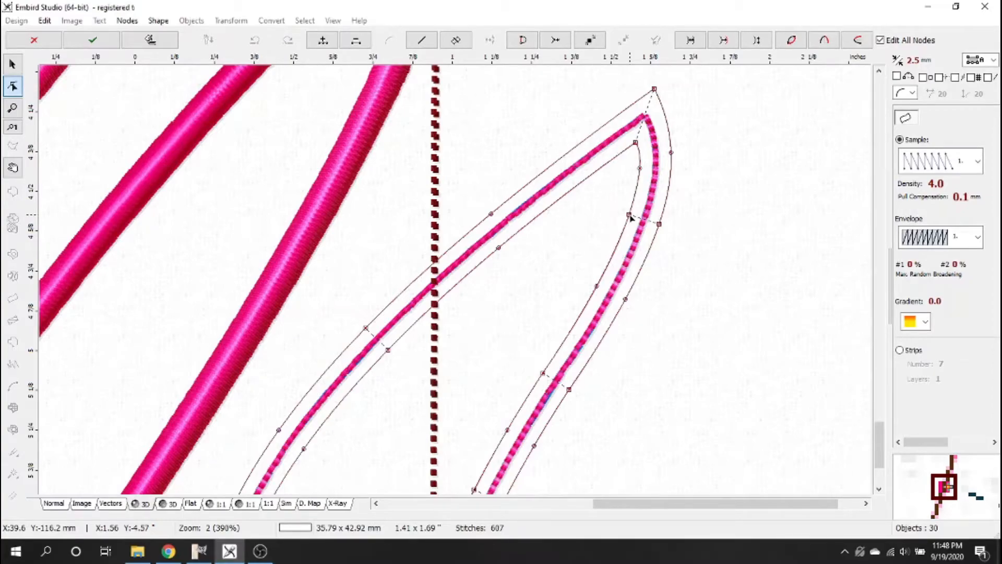
{"action": "left_click", "coordinate": [629, 215]}
{"action": "key", "text": "Delete"}
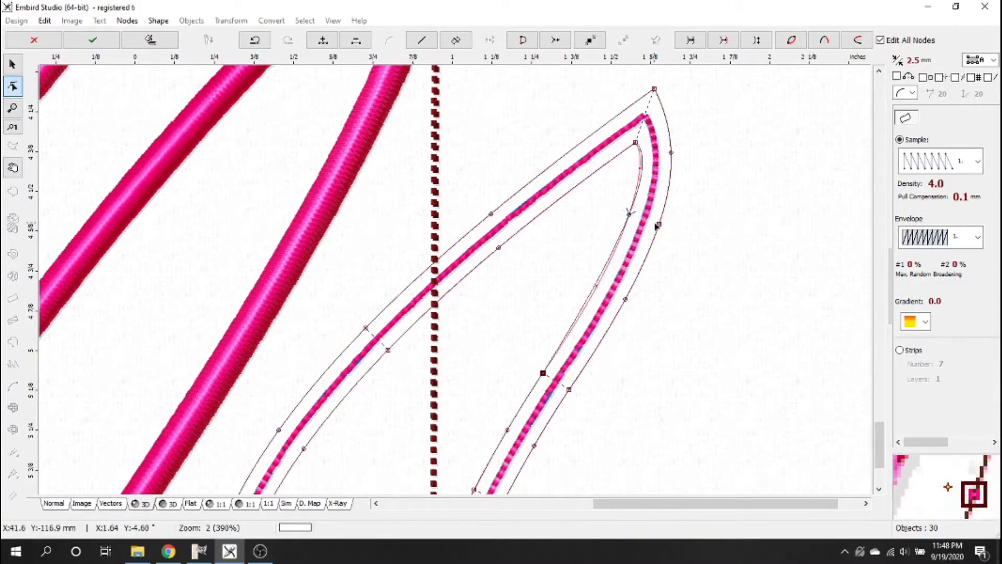
Smooth the inner curve below the tip of column 30, apply the edit and regenerate its stitches.
{"action": "left_click", "coordinate": [628, 223]}
{"action": "left_click_drag", "start_coordinate": [628, 222], "coordinate": [617, 225]}
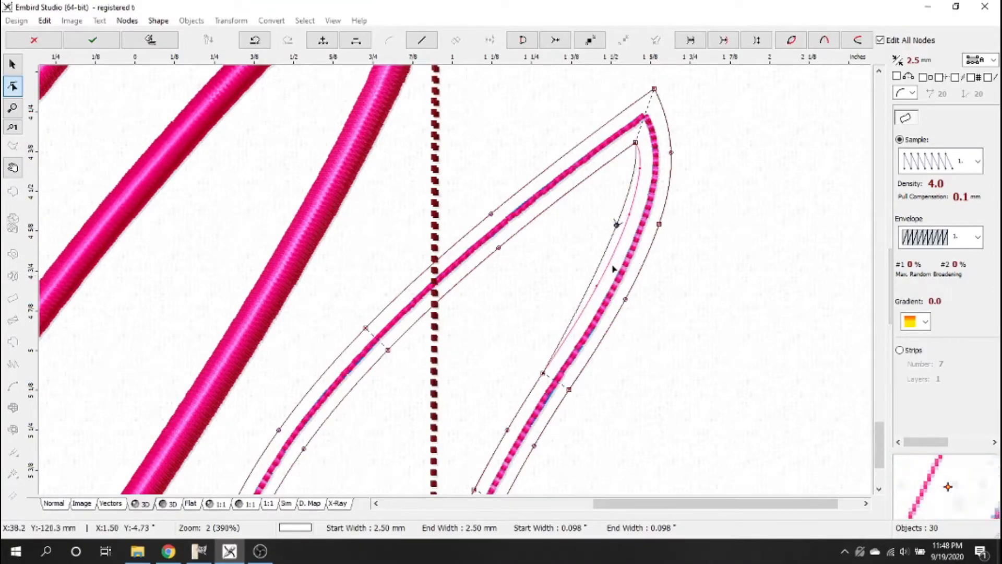
{"action": "left_click_drag", "start_coordinate": [616, 225], "coordinate": [622, 231]}
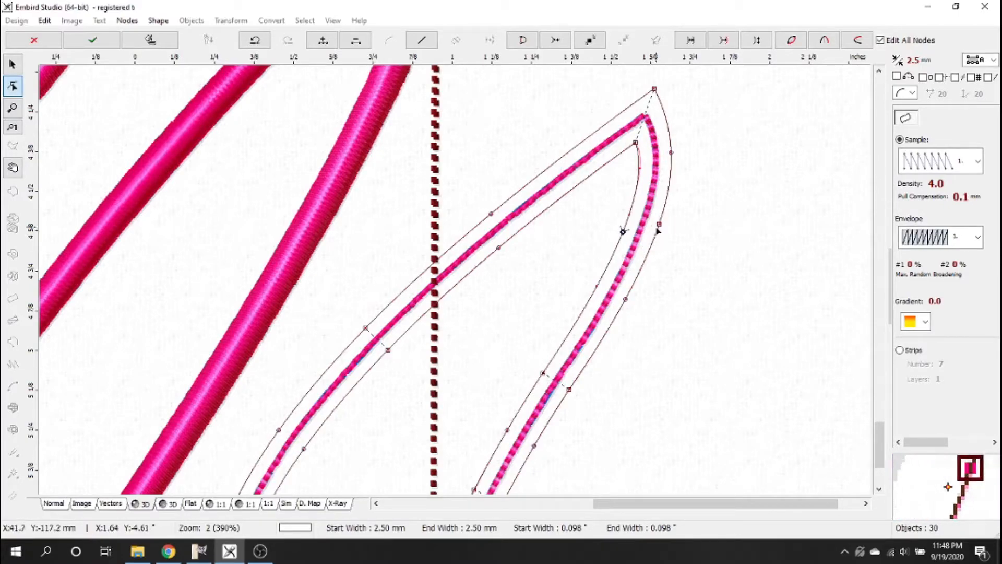
{"action": "left_click", "coordinate": [92, 40]}
{"action": "right_click", "coordinate": [639, 232]}
{"action": "left_click", "coordinate": [658, 195]}
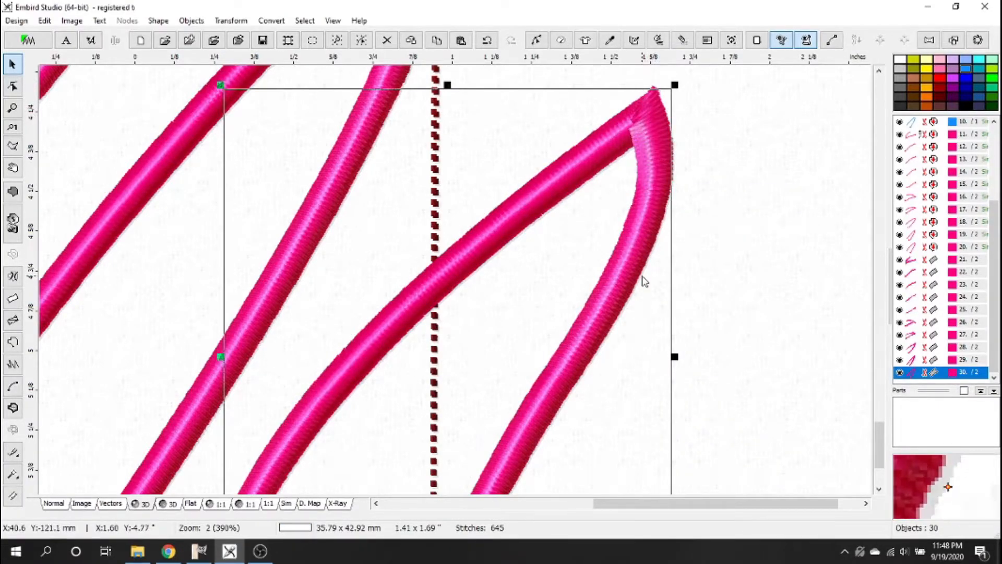
Open the neighbouring pointed column, object 29, for node editing and adjust the inner curve below its tip.
{"action": "scroll", "coordinate": [643, 283], "scroll_direction": "down", "scroll_amount": 1}
{"action": "scroll", "coordinate": [731, 264], "scroll_direction": "up", "scroll_amount": 1}
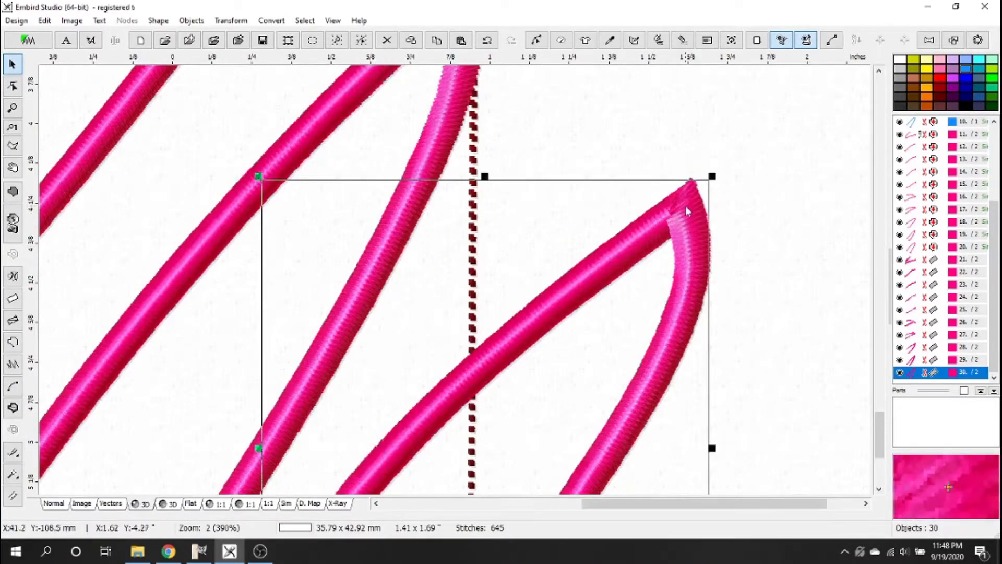
{"action": "left_click_drag", "start_coordinate": [878, 442], "coordinate": [879, 459]}
{"action": "scroll", "coordinate": [692, 365], "scroll_direction": "down", "scroll_amount": 1}
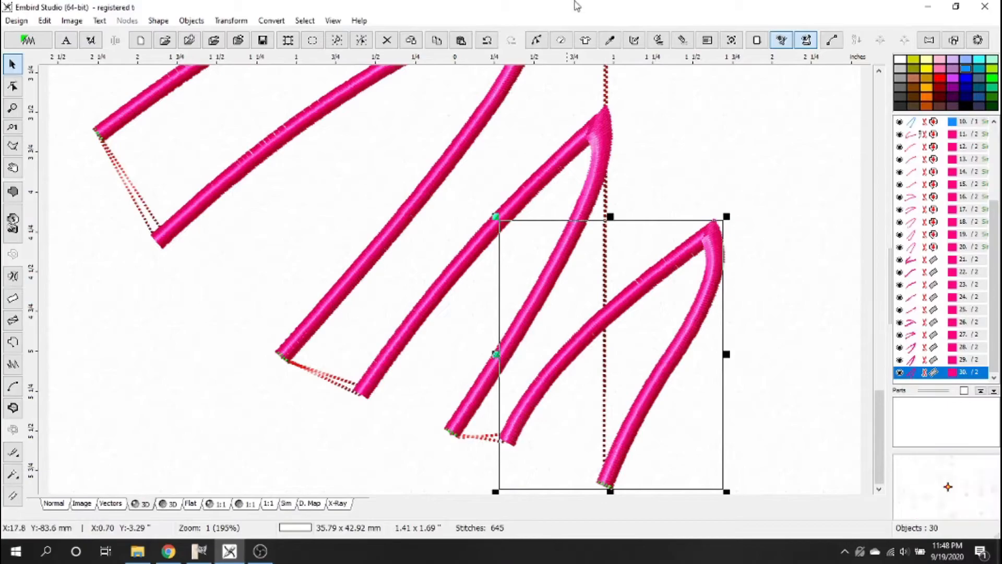
{"action": "scroll", "coordinate": [621, 120], "scroll_direction": "up", "scroll_amount": 1}
{"action": "left_click", "coordinate": [583, 140]}
{"action": "right_click", "coordinate": [583, 140]}
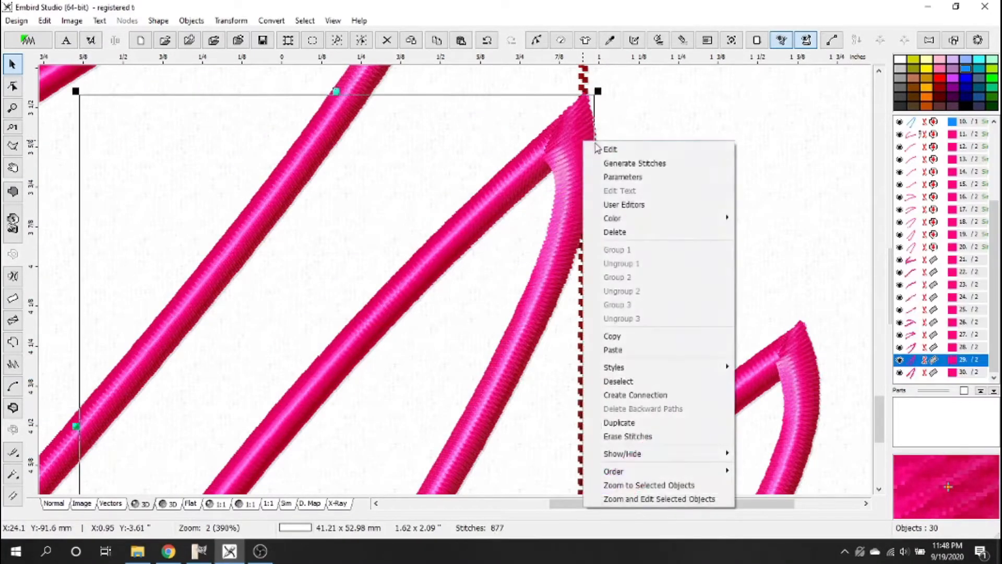
{"action": "left_click", "coordinate": [598, 149]}
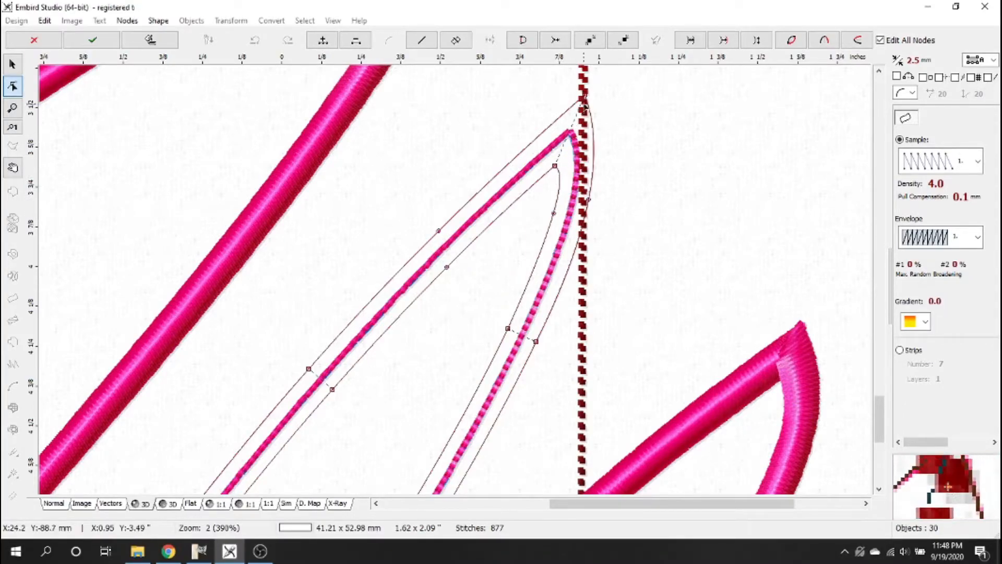
{"action": "mouse_move", "coordinate": [554, 216]}
{"action": "left_mouse_down"}
{"action": "mouse_move", "coordinate": [555, 163]}
{"action": "mouse_move", "coordinate": [562, 167]}
{"action": "left_mouse_up"}
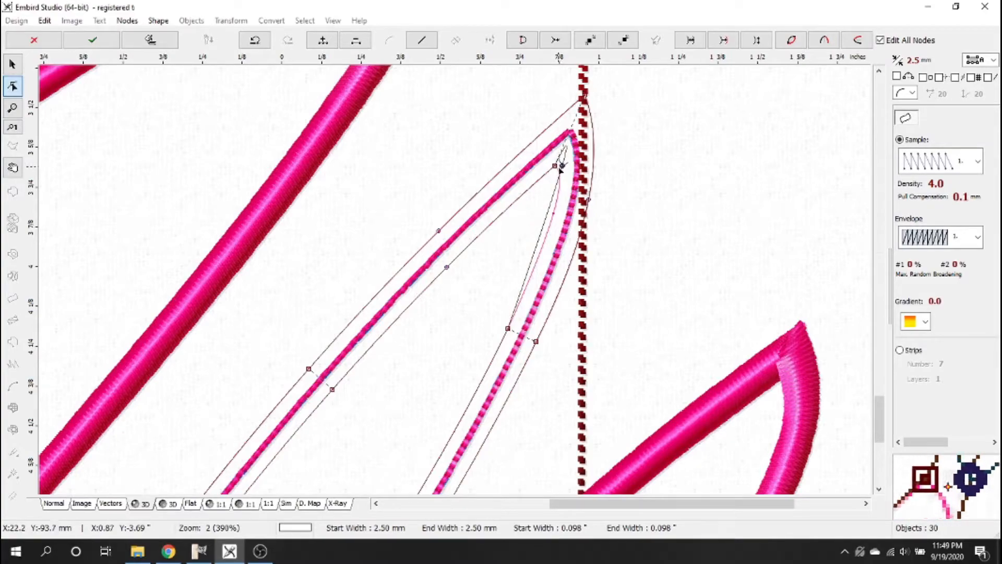
{"action": "left_click_drag", "start_coordinate": [562, 166], "coordinate": [555, 207]}
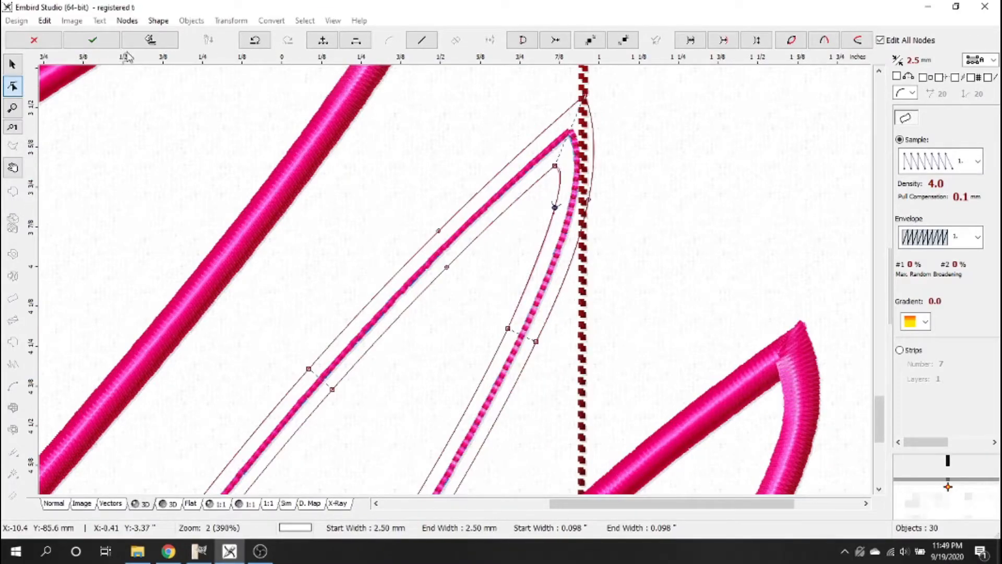
Apply the node edits to the narrow pointed stripe column and review the upper and lower parts of the design.
{"action": "left_click", "coordinate": [93, 40]}
{"action": "scroll", "coordinate": [629, 197], "scroll_direction": "down", "scroll_amount": 2}
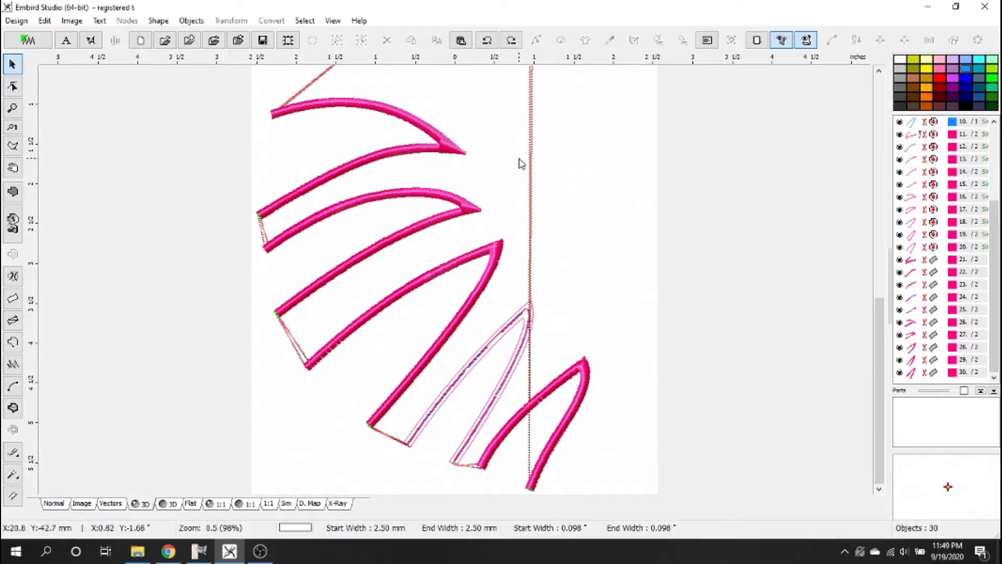
{"action": "scroll", "coordinate": [505, 141], "scroll_direction": "down", "scroll_amount": 1}
{"action": "scroll", "coordinate": [485, 102], "scroll_direction": "up", "scroll_amount": 1}
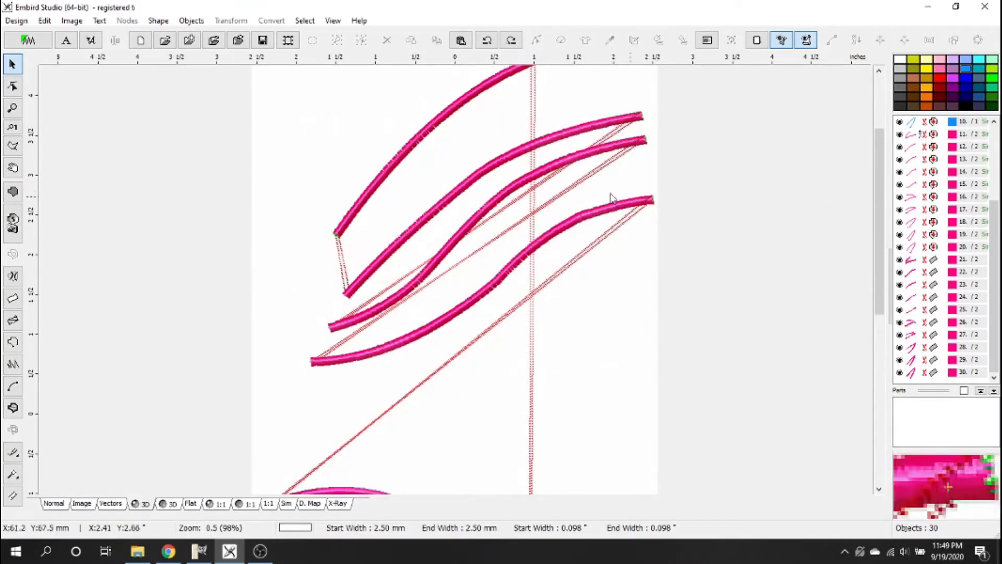
{"action": "left_click_drag", "start_coordinate": [878, 196], "coordinate": [882, 128]}
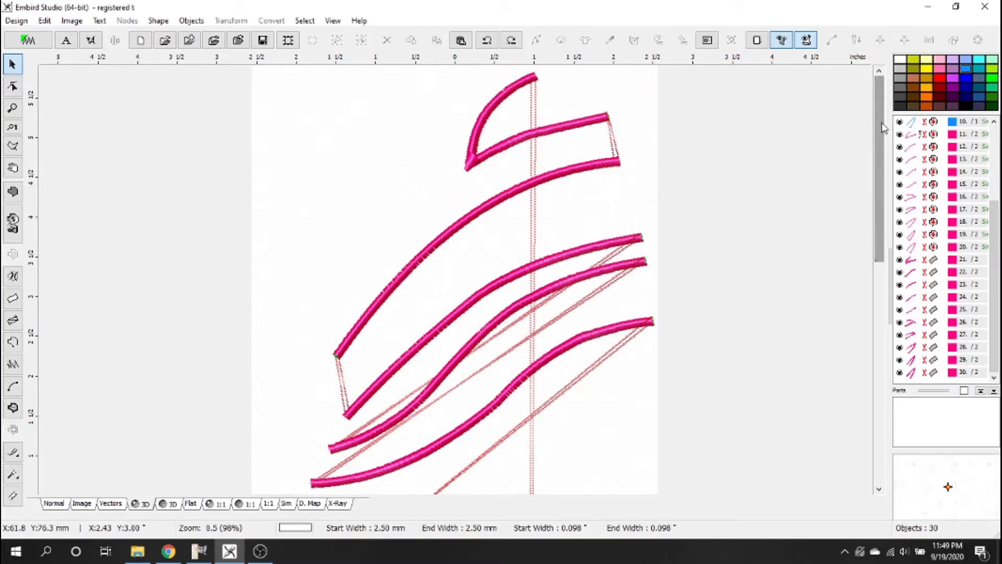
Show the reference image and start a one-edge outline object tracing the curved upper tip of the untraced blue mark.
{"action": "left_click", "coordinate": [62, 505]}
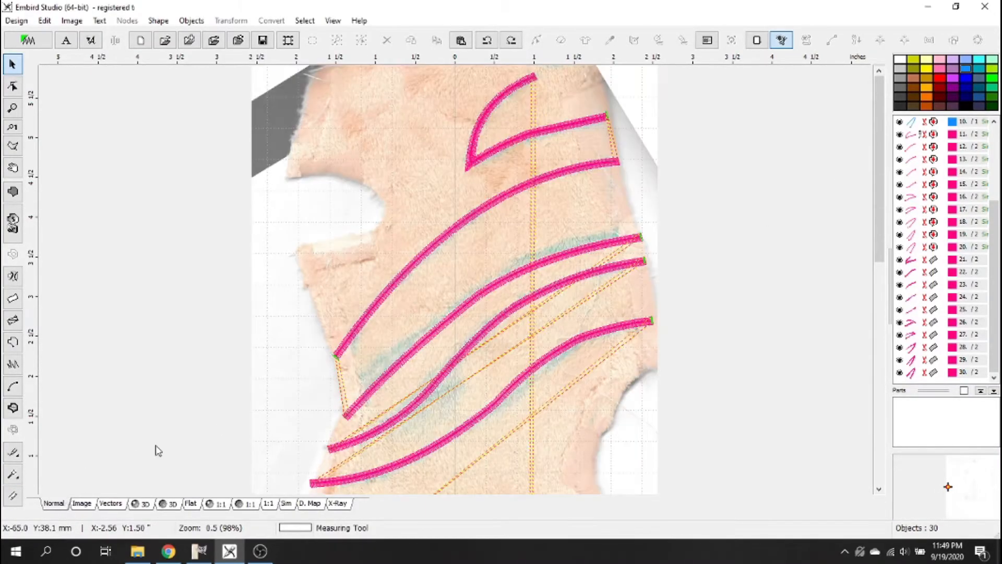
{"action": "left_click_drag", "start_coordinate": [877, 183], "coordinate": [872, 360]}
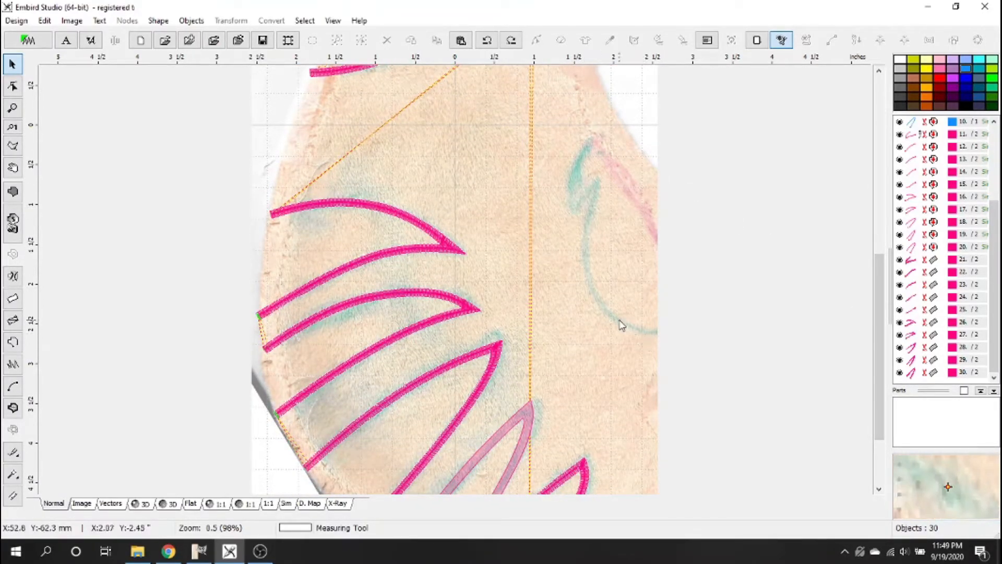
{"action": "left_click", "coordinate": [13, 343]}
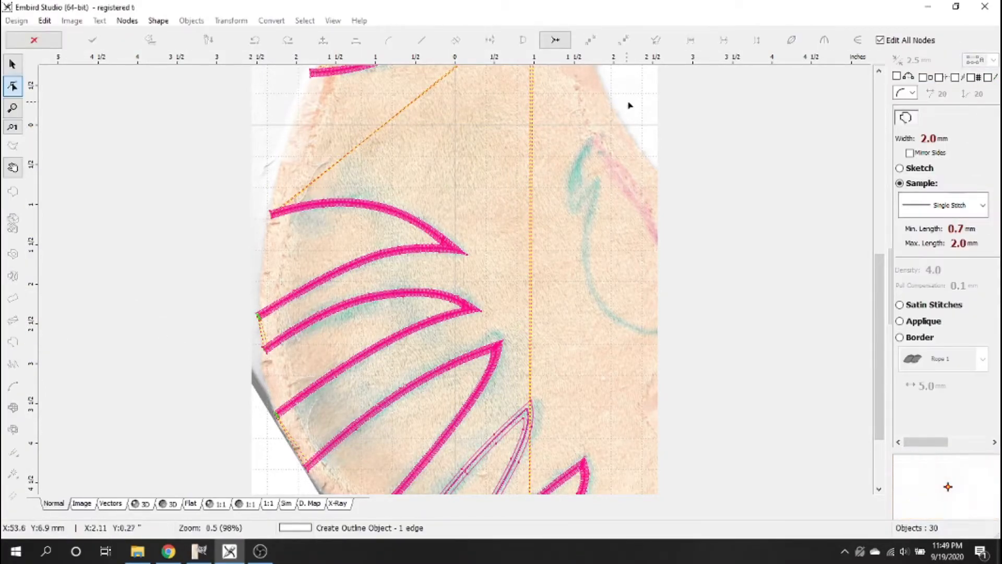
{"action": "left_click", "coordinate": [613, 116]}
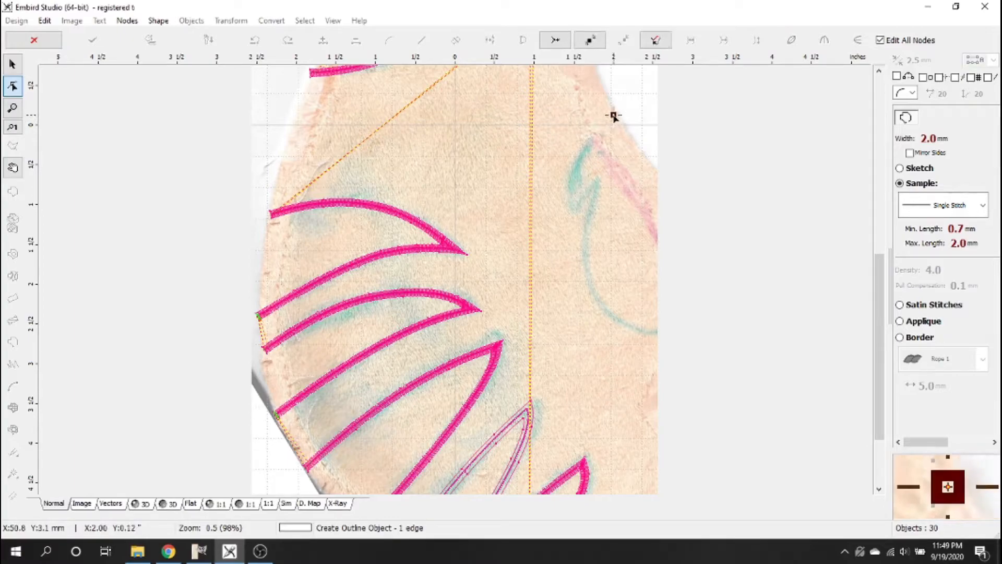
{"action": "left_click", "coordinate": [572, 210]}
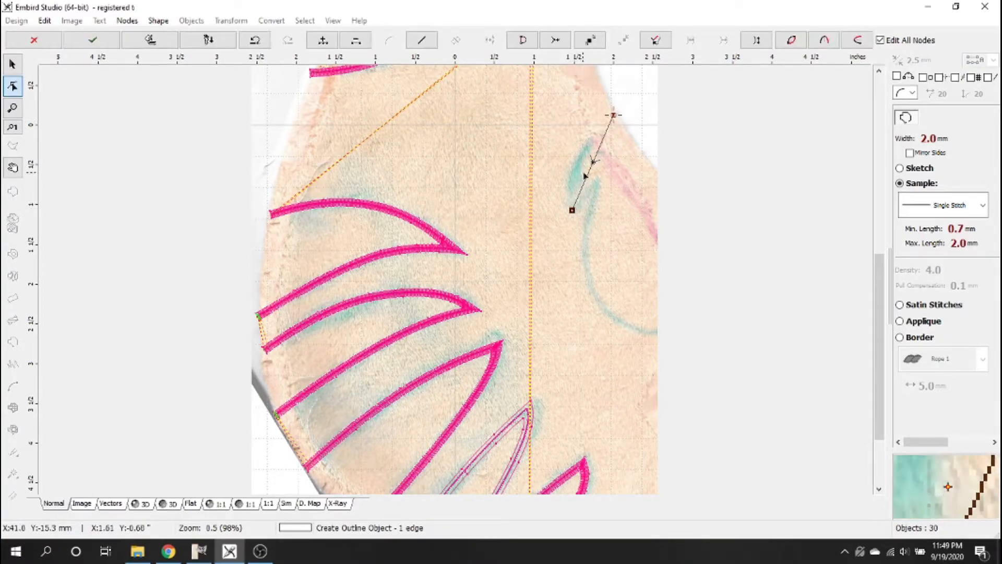
{"action": "left_click_drag", "start_coordinate": [593, 166], "coordinate": [576, 158]}
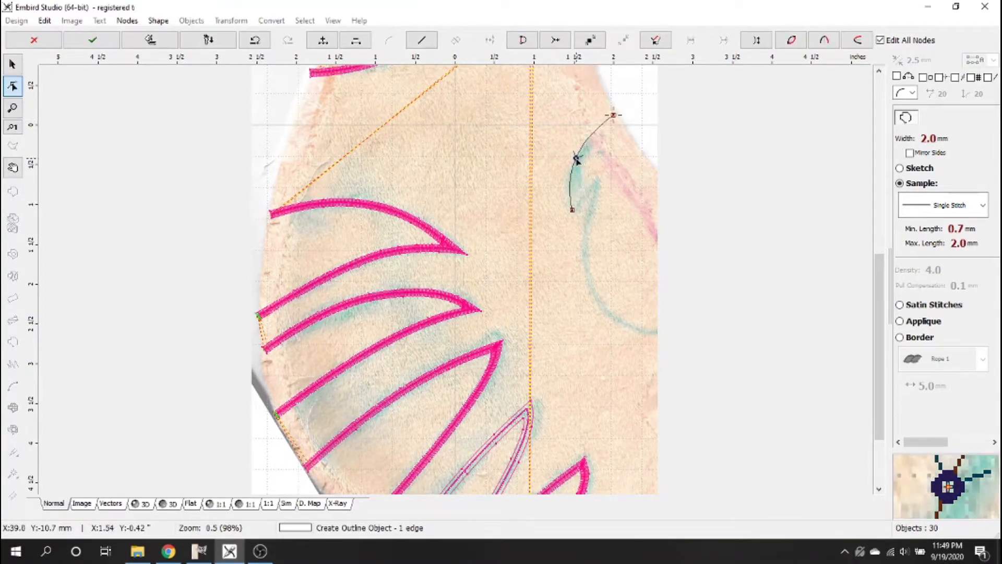
{"action": "left_click", "coordinate": [615, 115]}
{"action": "left_click", "coordinate": [573, 210]}
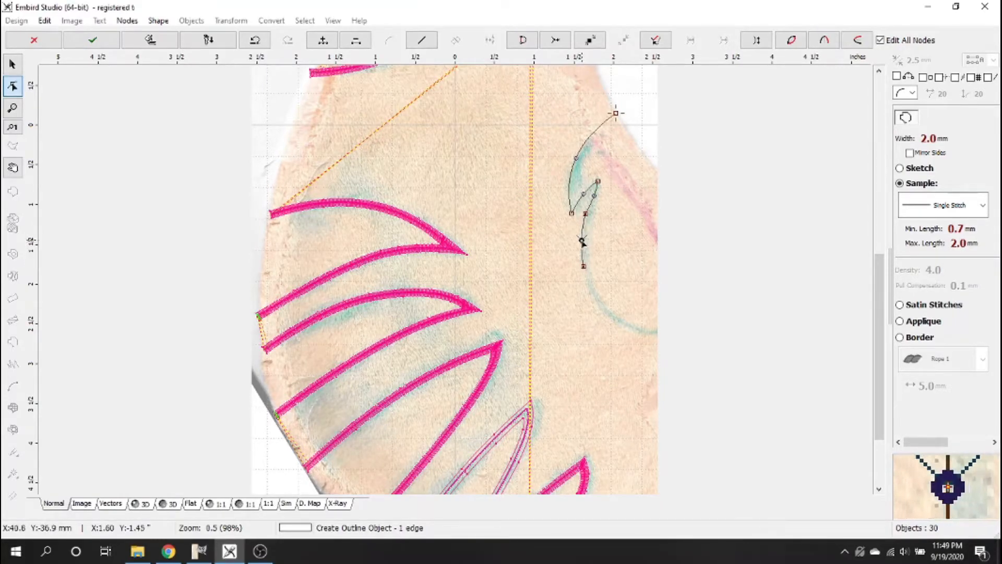
Continue the outline down the blue mark to the fabric edge, adjust its nodes to follow the curve, and finish the object.
{"action": "left_click", "coordinate": [588, 213]}
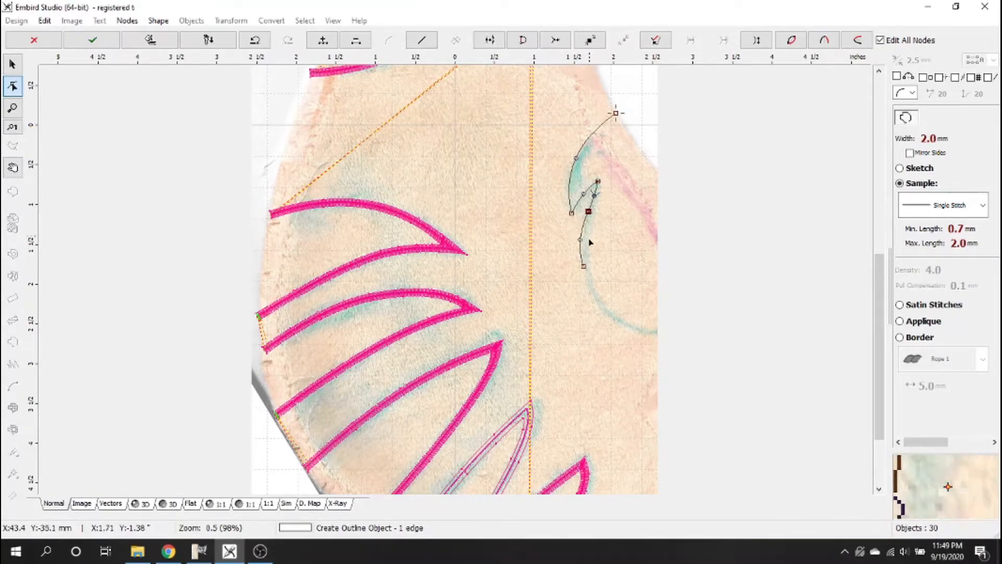
{"action": "left_click", "coordinate": [585, 272]}
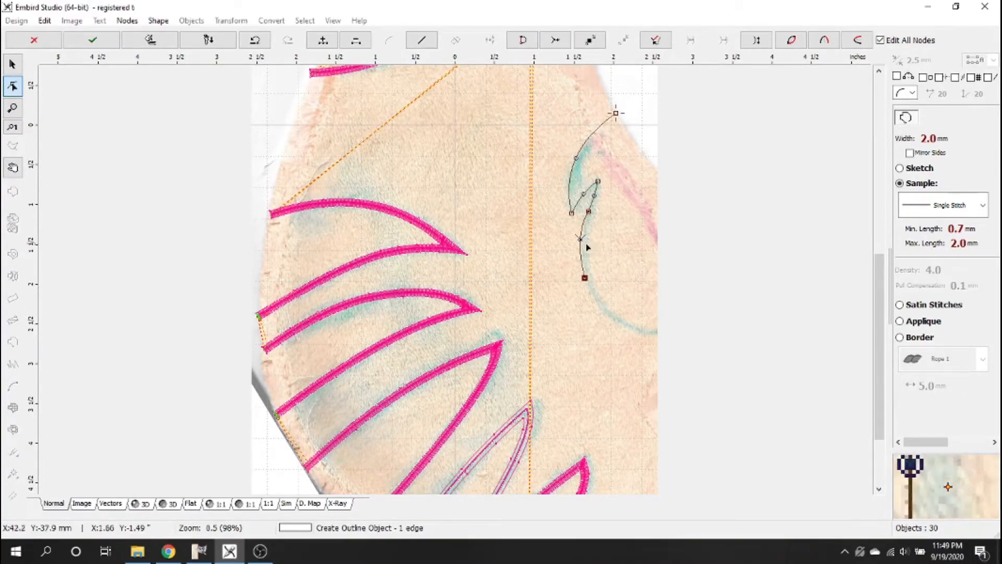
{"action": "left_click", "coordinate": [637, 331]}
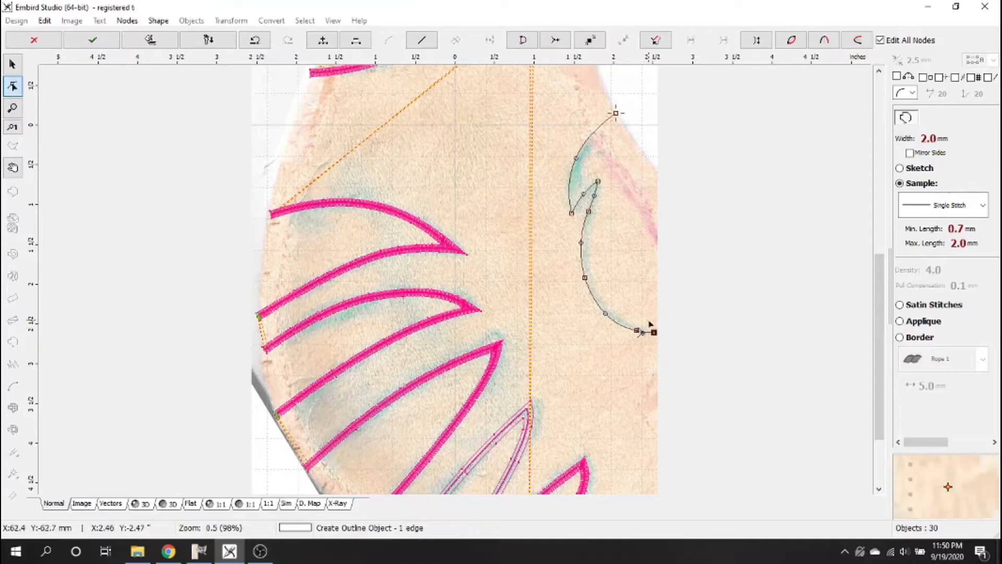
{"action": "left_click", "coordinate": [635, 331]}
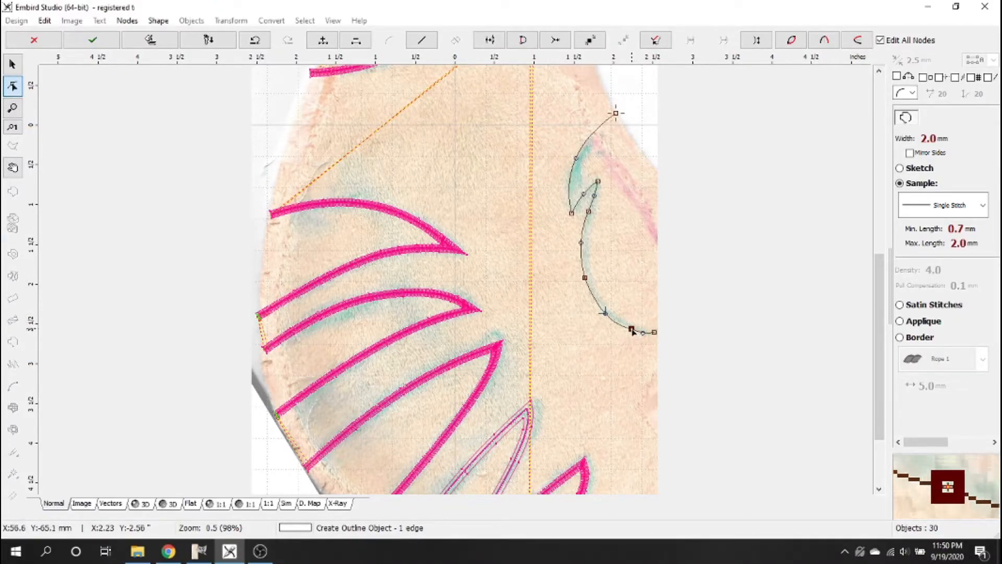
{"action": "left_click", "coordinate": [645, 334]}
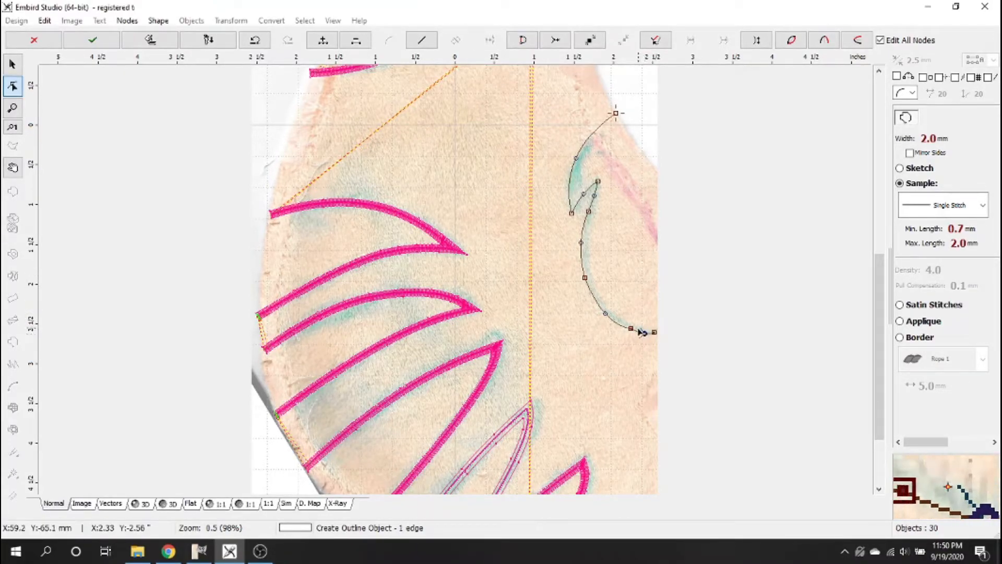
{"action": "left_click", "coordinate": [630, 329]}
{"action": "left_click", "coordinate": [644, 334]}
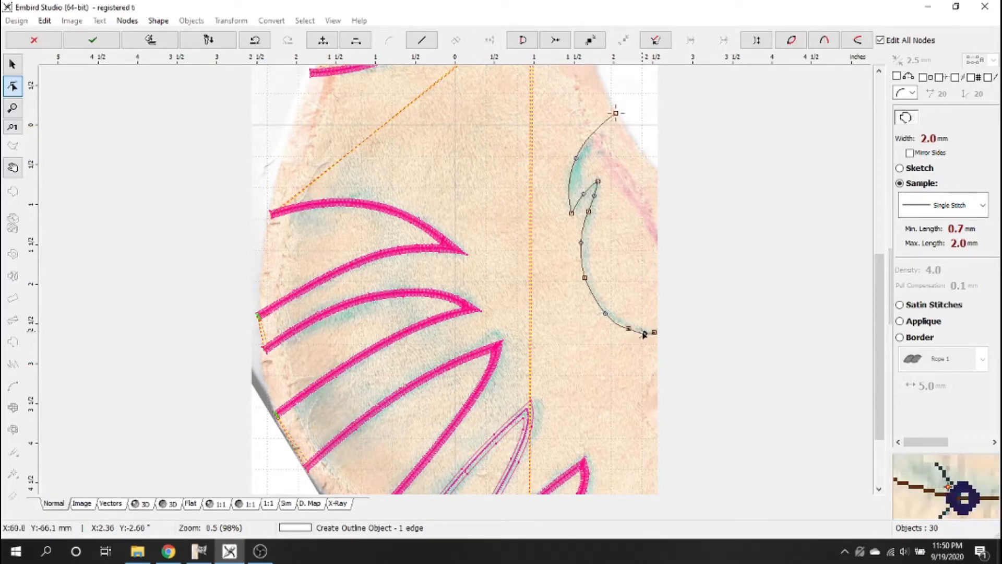
{"action": "left_click", "coordinate": [93, 40]}
Select the newly traced blue outline and shrink it with Shrink Objects.
{"action": "left_click", "coordinate": [639, 426]}
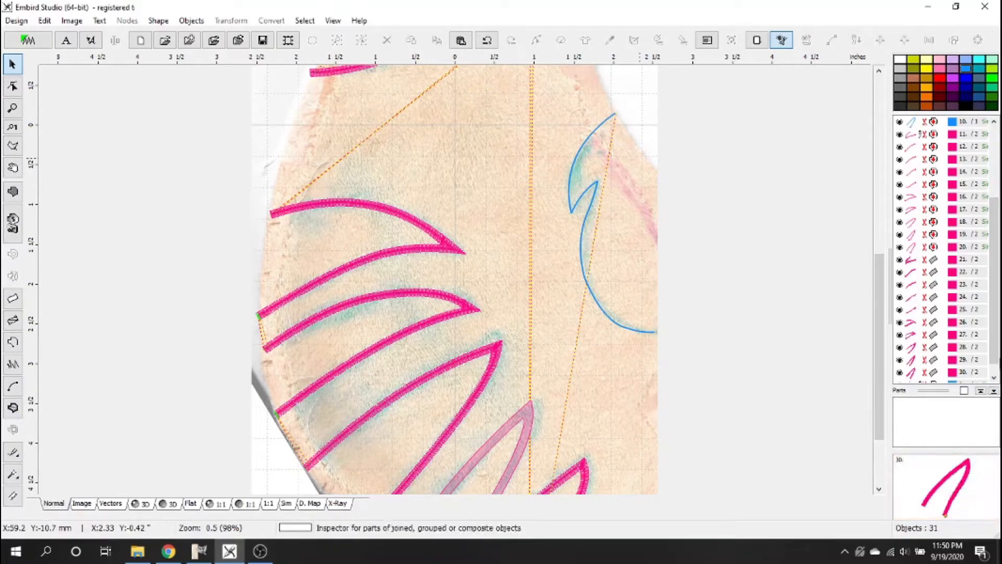
{"action": "left_click_drag", "start_coordinate": [995, 343], "coordinate": [993, 362]}
{"action": "left_click", "coordinate": [958, 372]}
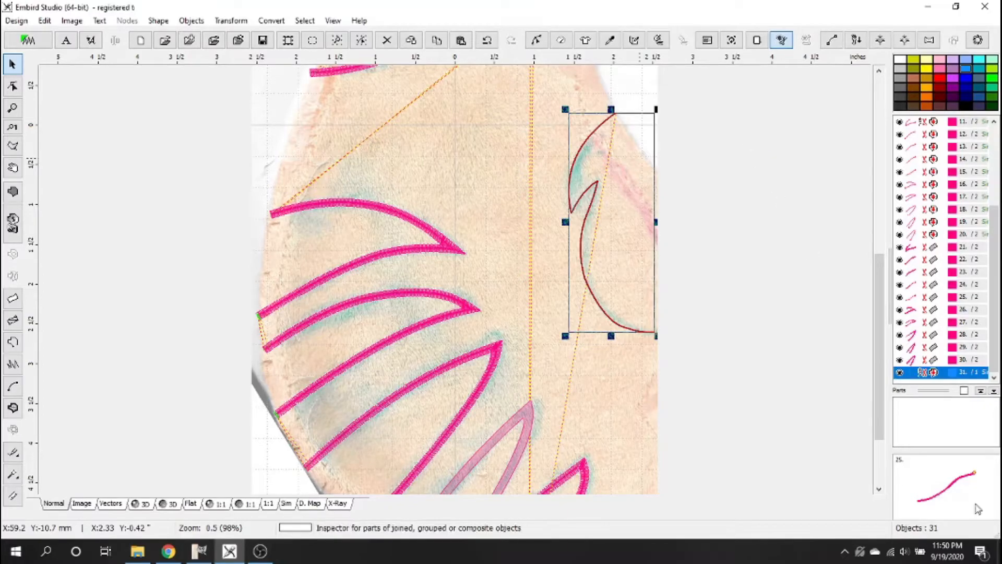
{"action": "left_click", "coordinate": [277, 22]}
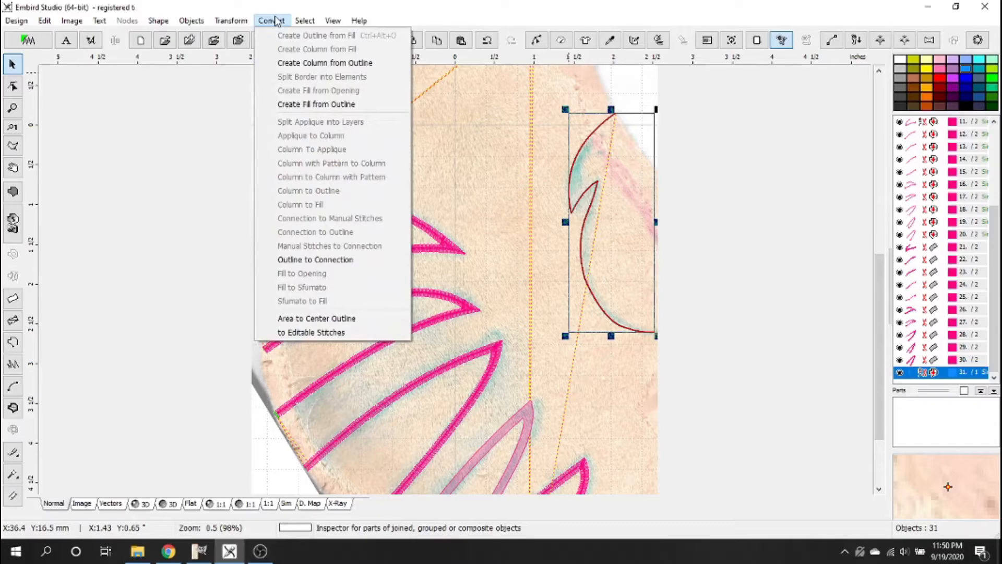
{"action": "mouse_move", "coordinate": [244, 22]}
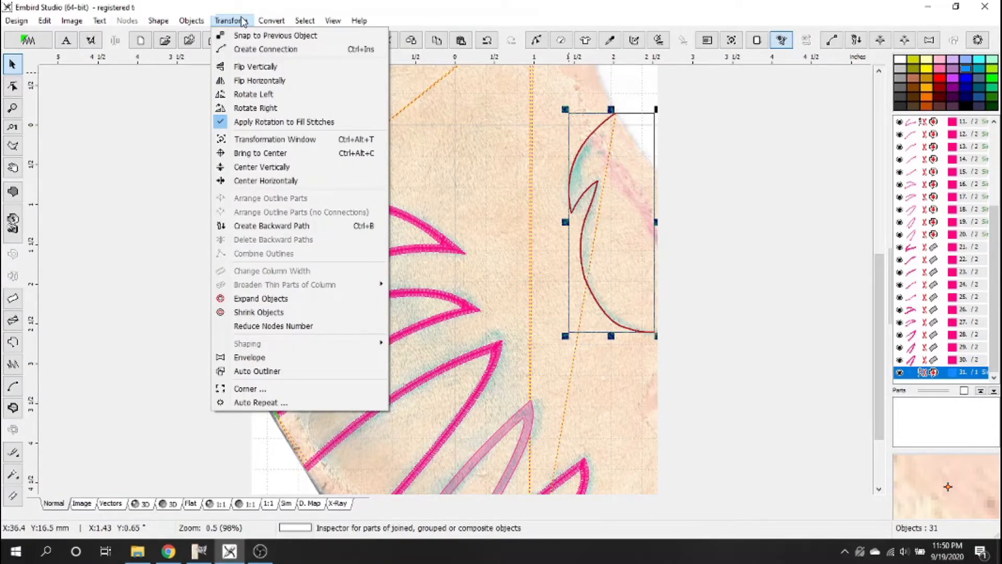
{"action": "left_click", "coordinate": [287, 313]}
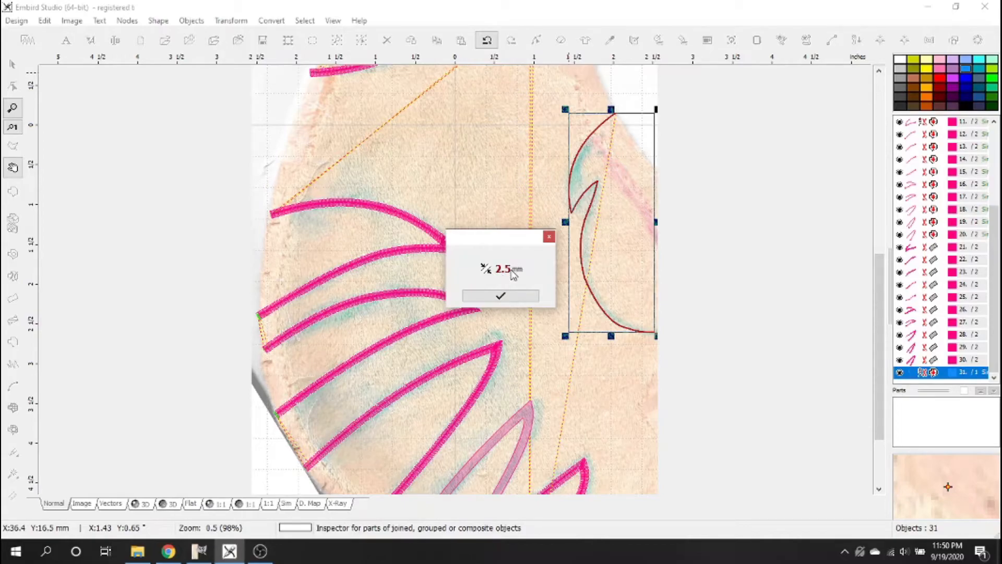
{"action": "left_click", "coordinate": [529, 294]}
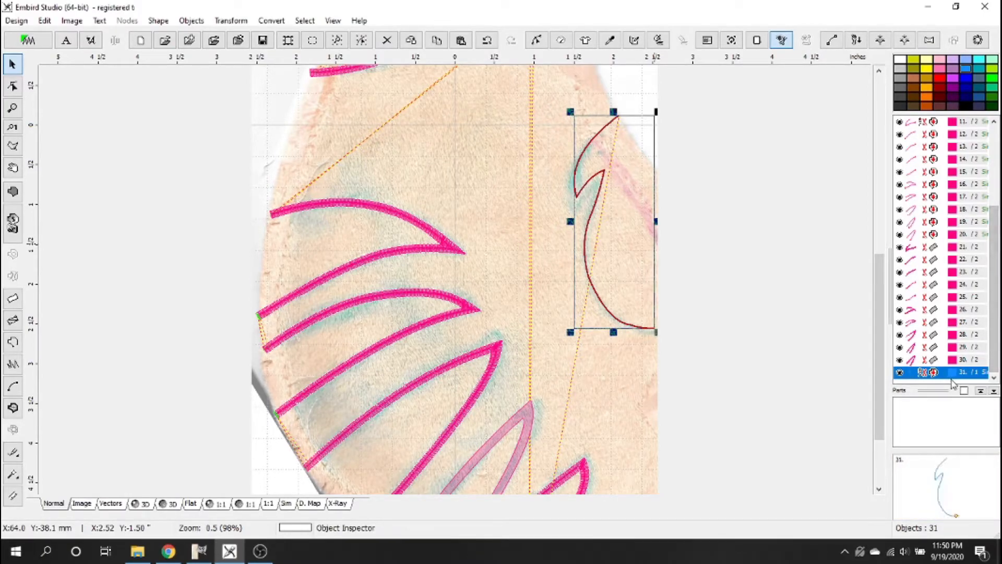
Duplicate the shrunken outline and recolor the copy pink, with red 255, green 0 and blue 128.
{"action": "key", "text": "ctrl+v"}
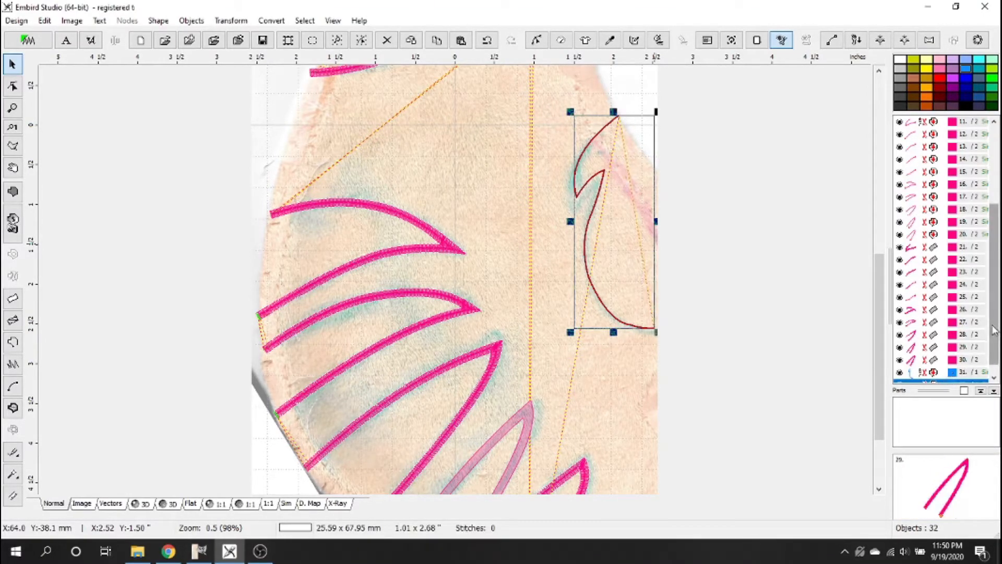
{"action": "left_click_drag", "start_coordinate": [994, 349], "coordinate": [993, 360]}
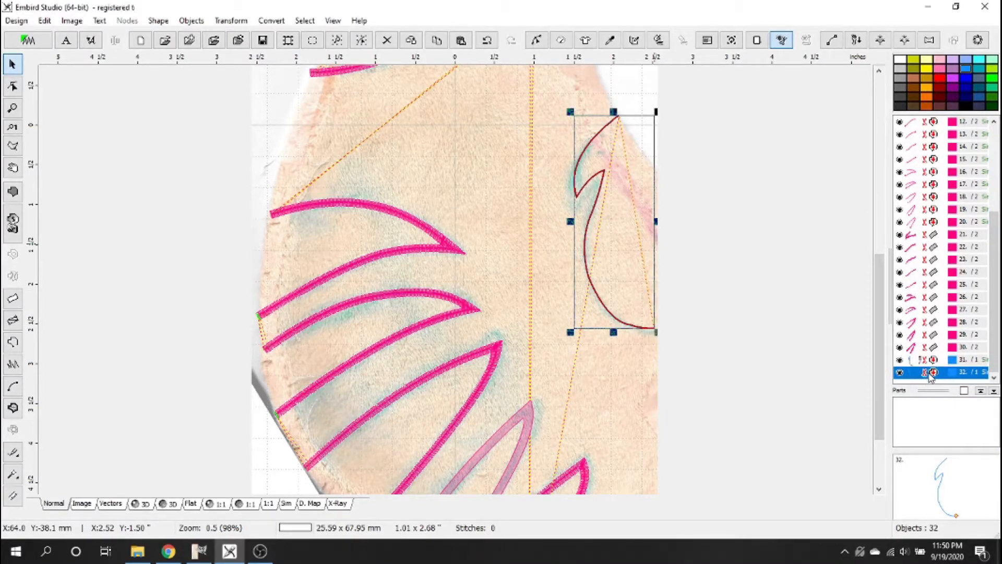
{"action": "right_click", "coordinate": [931, 377]}
{"action": "mouse_move", "coordinate": [882, 82]}
{"action": "left_click", "coordinate": [772, 84]}
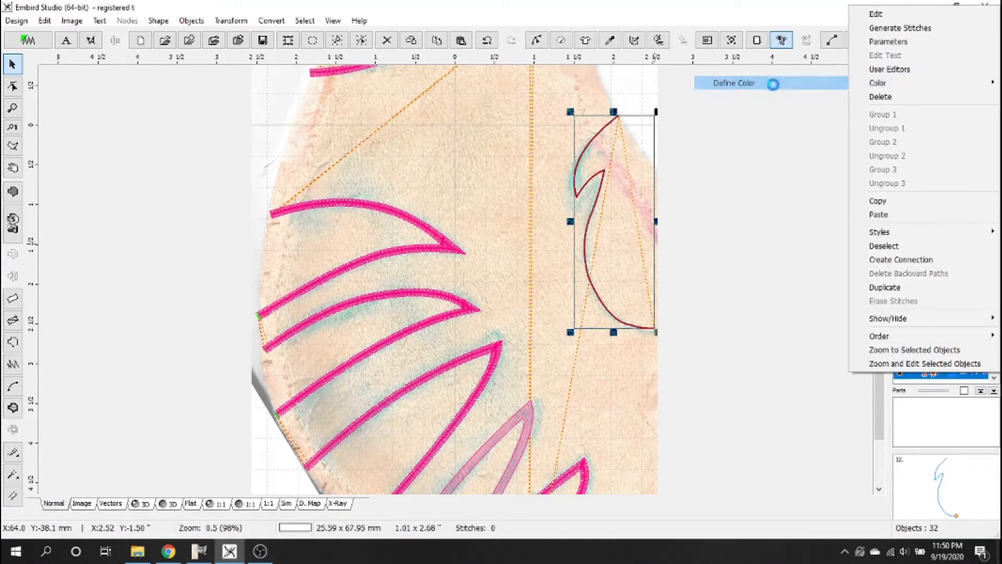
{"action": "left_click", "coordinate": [486, 185]}
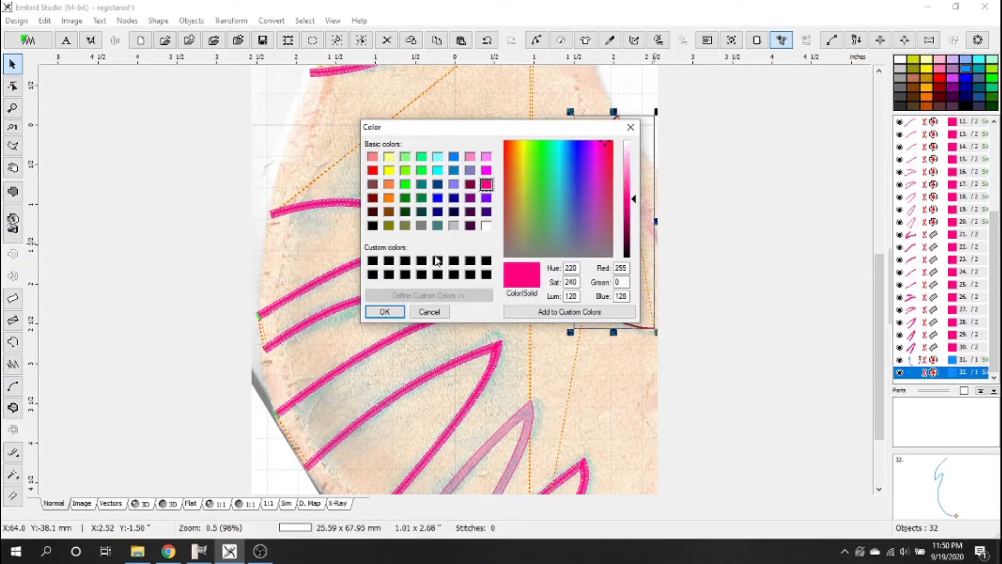
{"action": "left_click", "coordinate": [385, 312]}
Set the pink outline copy's maximum stitch length to 0.7 mm in its parameters.
{"action": "right_click", "coordinate": [928, 372]}
{"action": "left_click", "coordinate": [918, 40]}
{"action": "scroll", "coordinate": [866, 152], "scroll_direction": "down", "scroll_amount": 1}
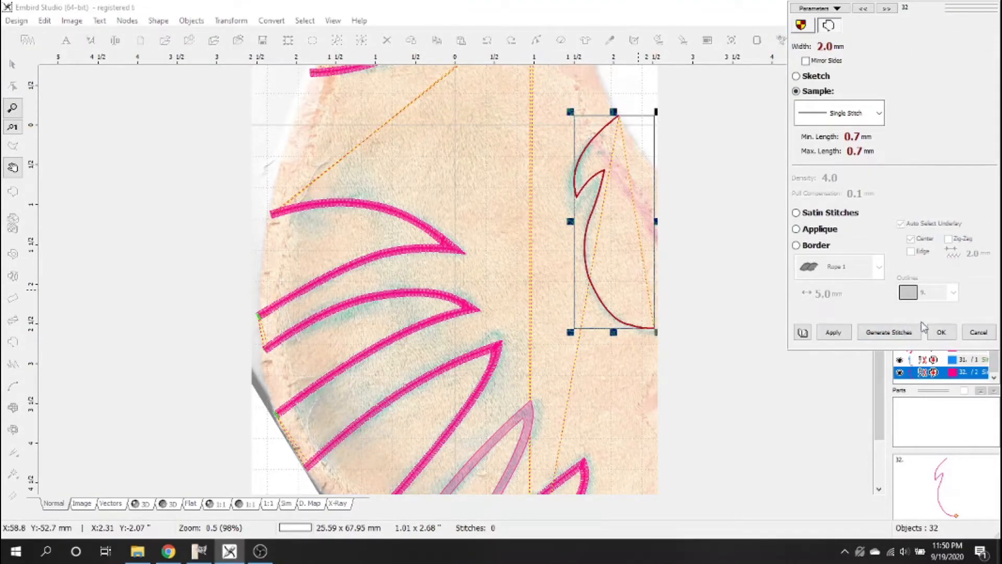
{"action": "left_click", "coordinate": [940, 332]}
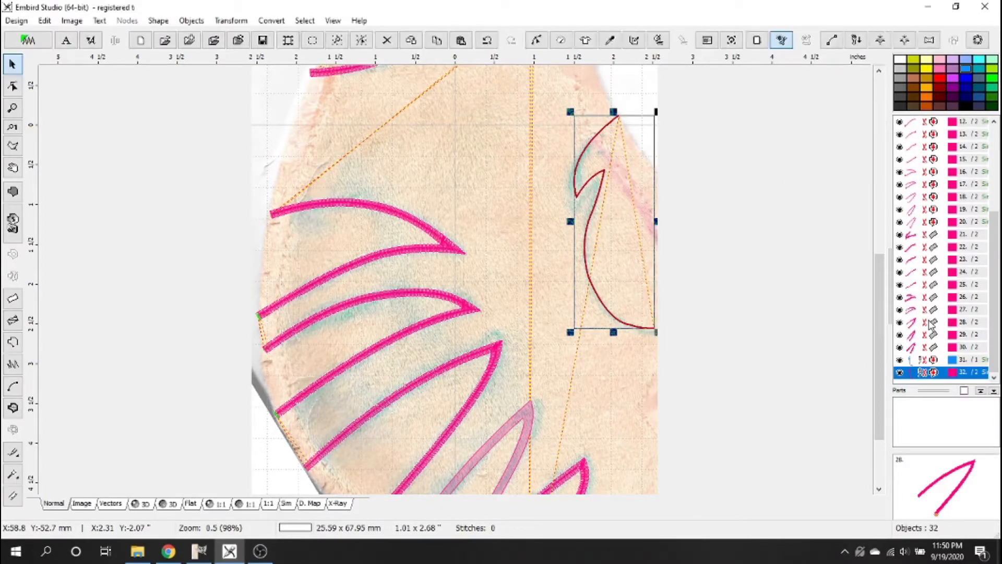
Create a 2.5 mm wide column from the pink outline.
{"action": "left_click", "coordinate": [282, 21]}
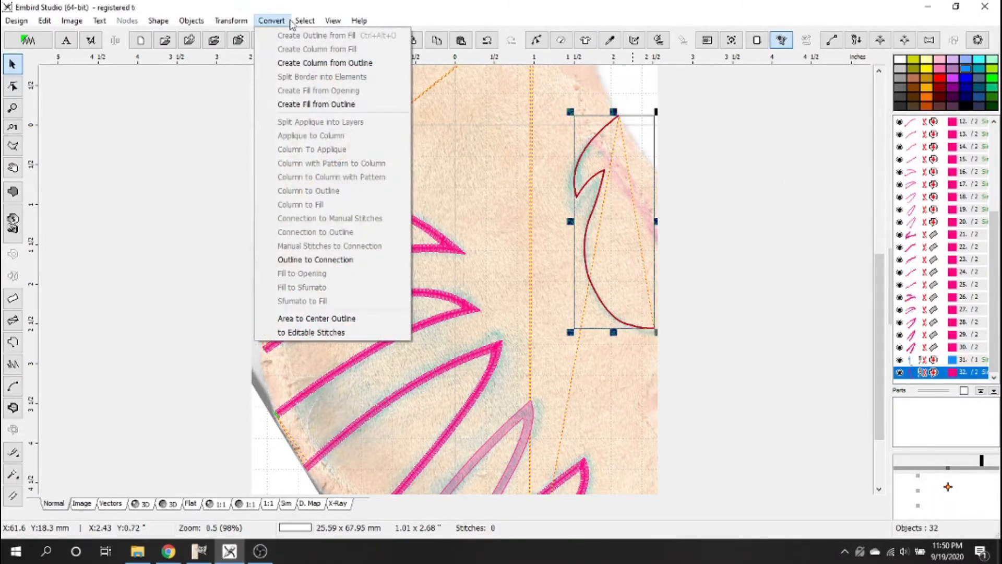
{"action": "left_click", "coordinate": [294, 64]}
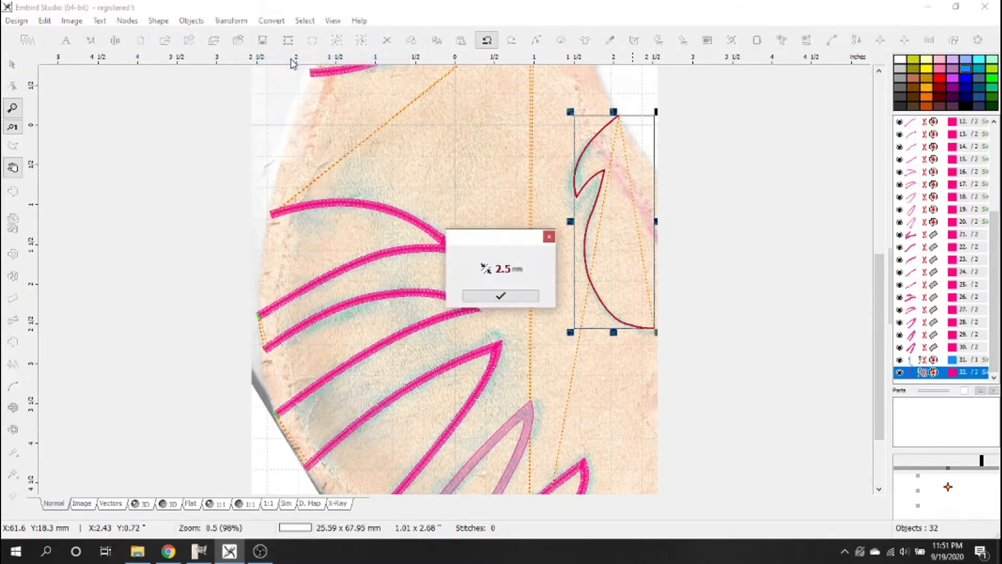
{"action": "left_click", "coordinate": [502, 295]}
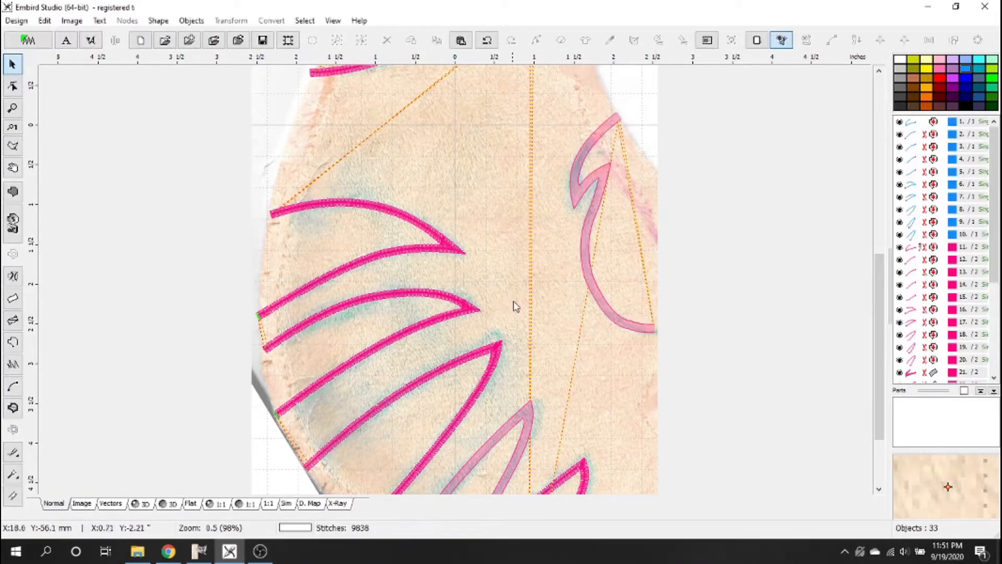
Generate stitches for the new hooked column and display the design as rendered stitches.
{"action": "scroll", "coordinate": [997, 249], "scroll_direction": "down", "scroll_amount": 4}
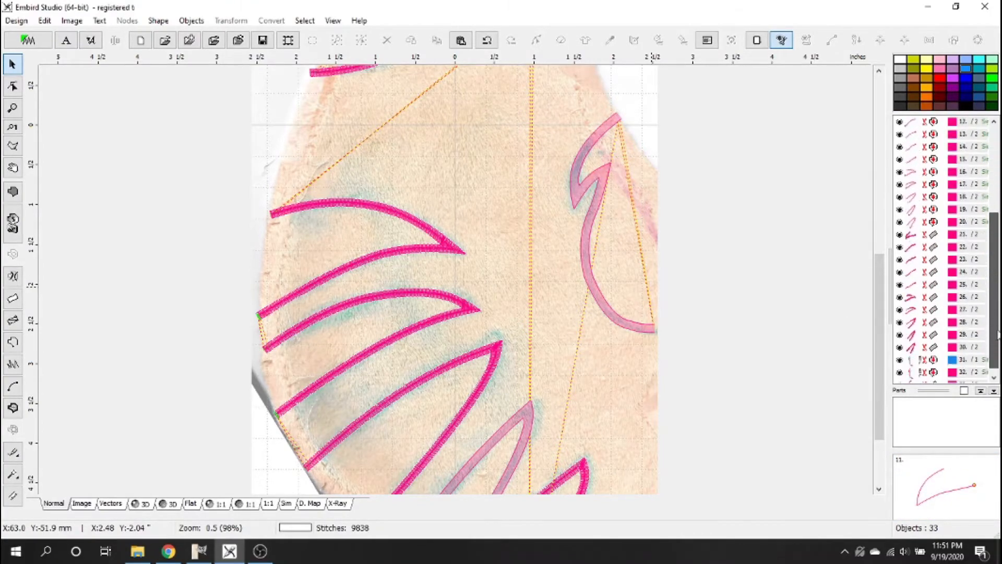
{"action": "left_click", "coordinate": [593, 148]}
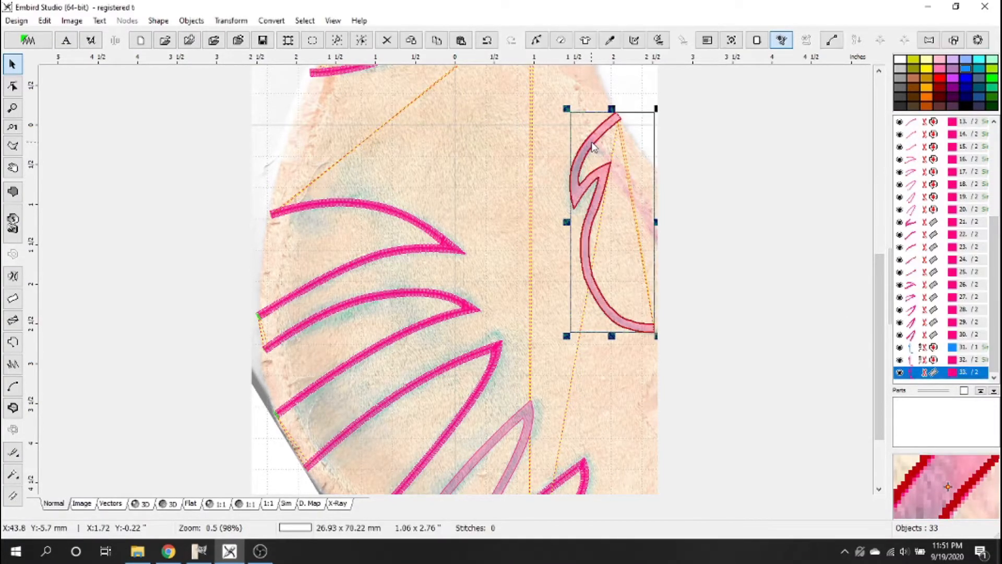
{"action": "right_click", "coordinate": [593, 144]}
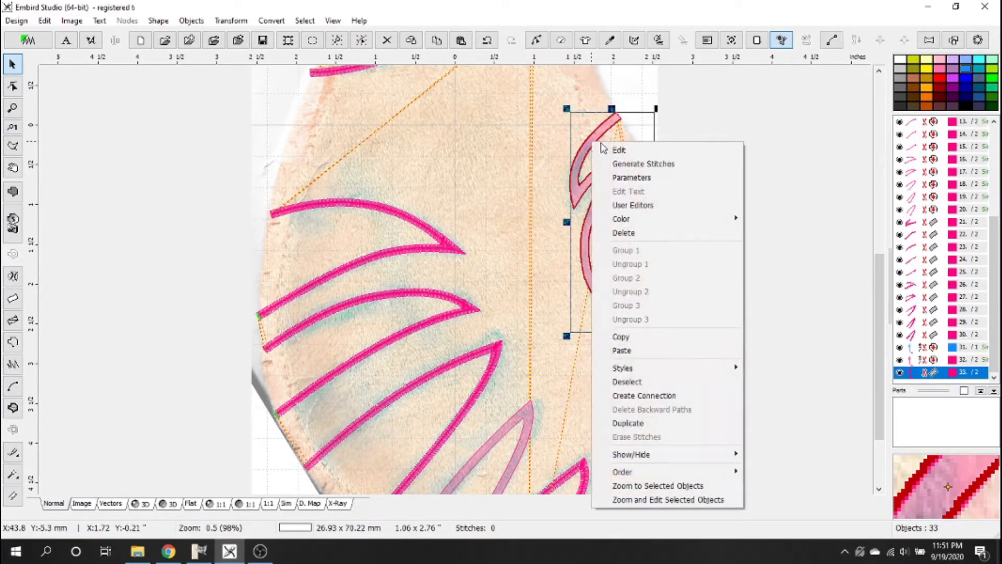
{"action": "left_click", "coordinate": [622, 162]}
{"action": "left_click", "coordinate": [190, 500]}
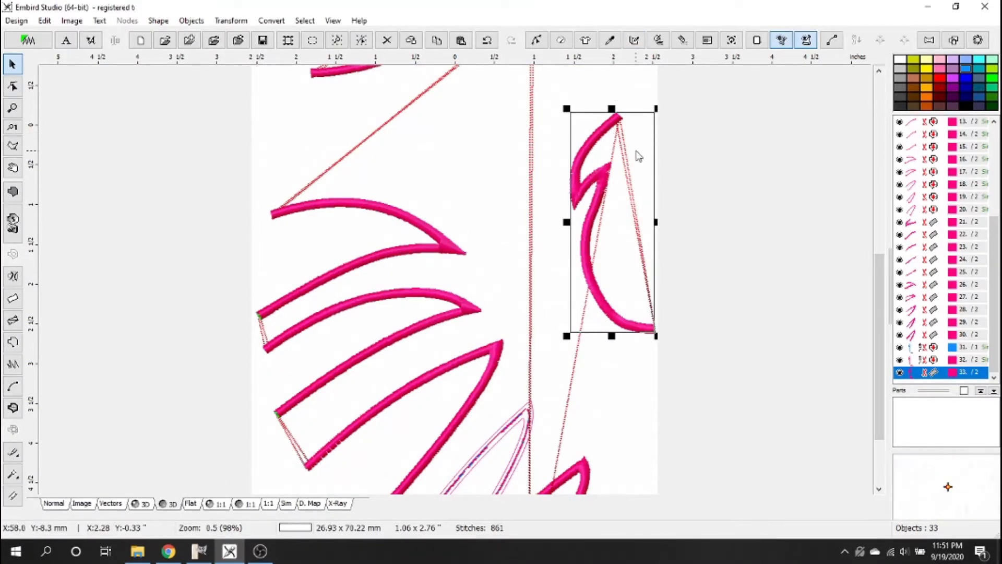
Edit the hooked column's nodes, reshaping the short curve beside the inside point of its upper-right spike, and finish the edit.
{"action": "scroll", "coordinate": [635, 152], "scroll_direction": "up", "scroll_amount": 1}
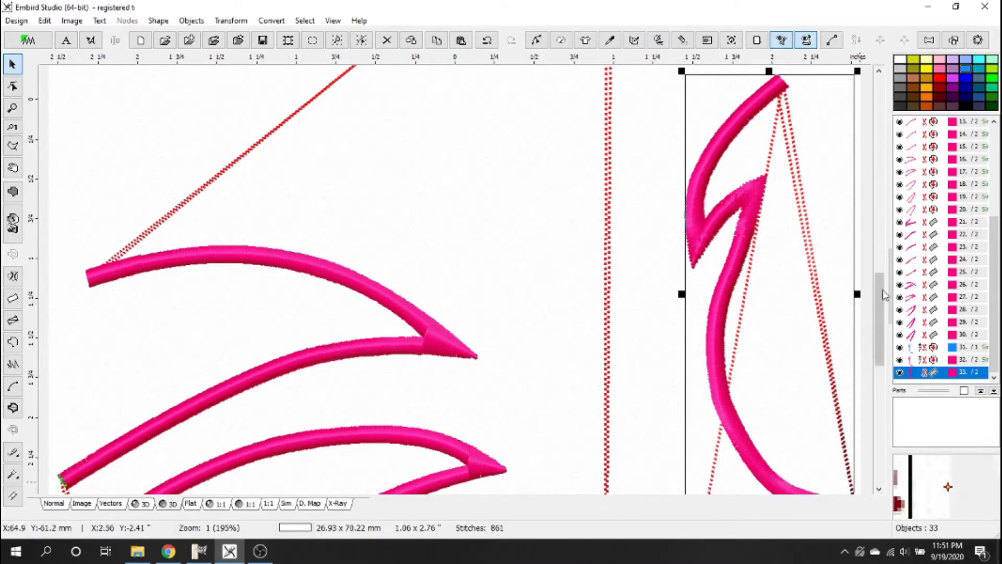
{"action": "mouse_move", "coordinate": [881, 294]}
{"action": "left_mouse_down"}
{"action": "mouse_move", "coordinate": [881, 331]}
{"action": "mouse_move", "coordinate": [881, 283]}
{"action": "left_mouse_up"}
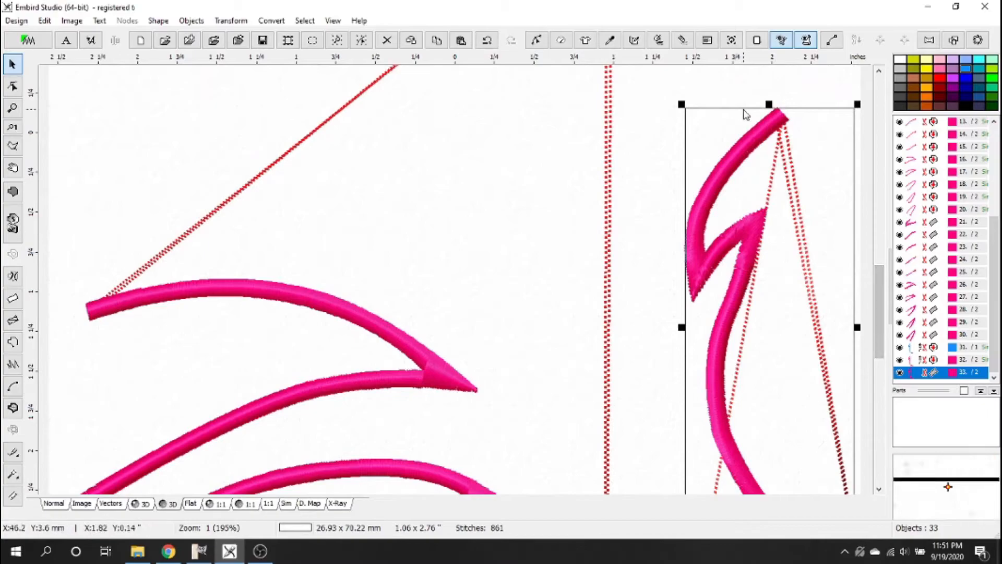
{"action": "right_click", "coordinate": [752, 134]}
{"action": "left_click", "coordinate": [766, 142]}
{"action": "scroll", "coordinate": [803, 261], "scroll_direction": "up", "scroll_amount": 1}
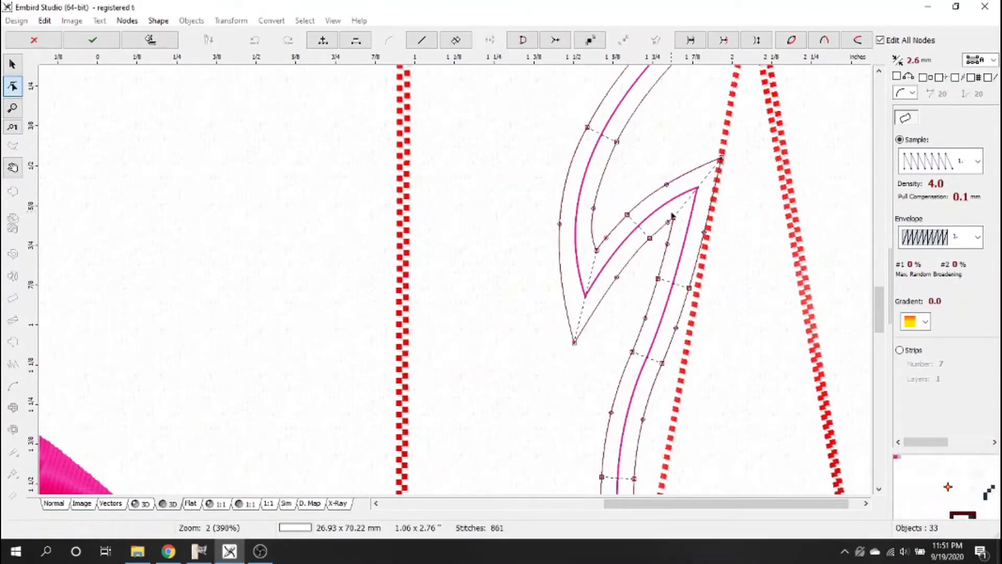
{"action": "left_click_drag", "start_coordinate": [668, 222], "coordinate": [660, 228]}
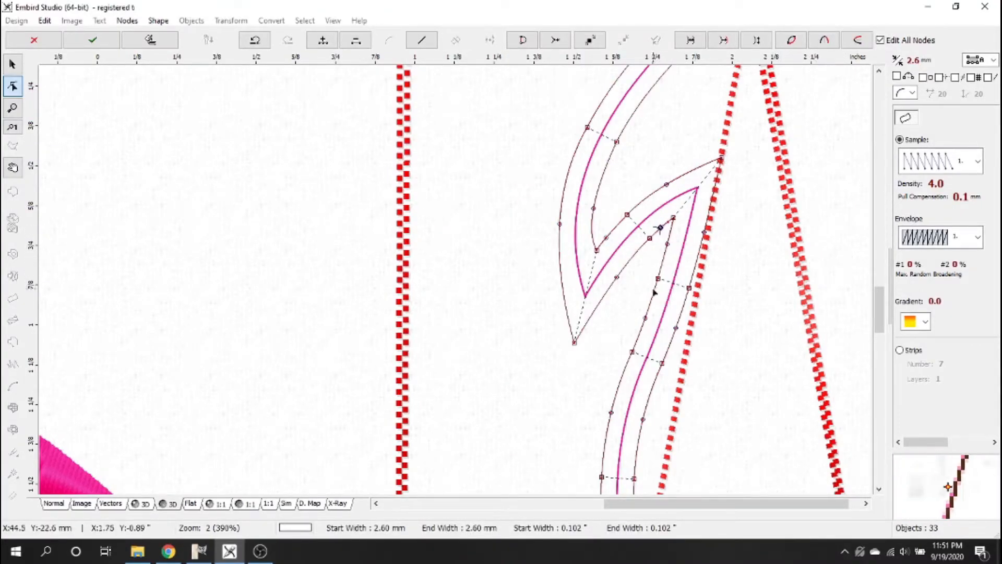
{"action": "left_click_drag", "start_coordinate": [876, 311], "coordinate": [877, 282]}
{"action": "left_click", "coordinate": [92, 39]}
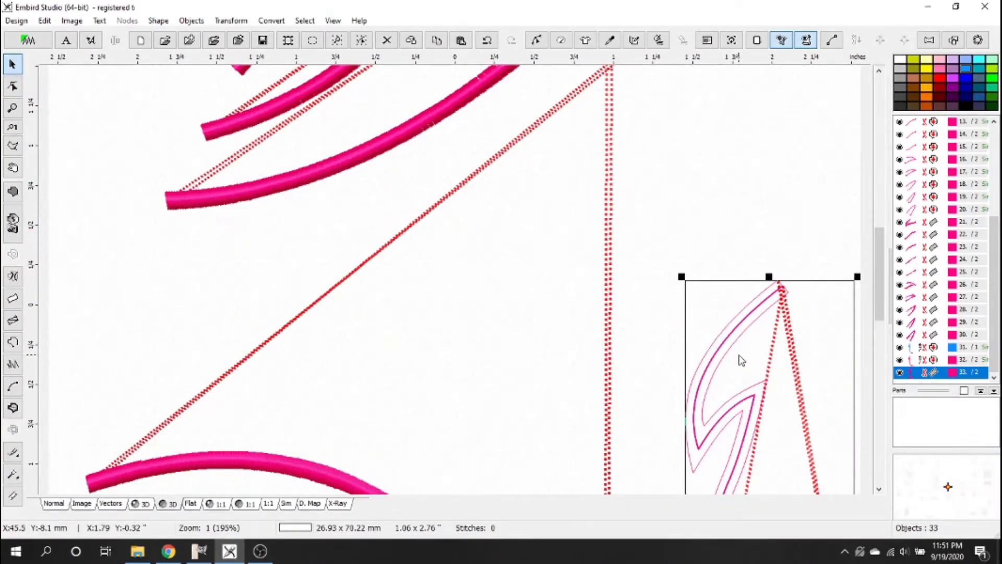
Generate stitches for the edited hooked column and return to the normal display with the pattern image behind the design.
{"action": "right_click", "coordinate": [741, 360]}
{"action": "left_click", "coordinate": [787, 196]}
{"action": "left_click_drag", "start_coordinate": [875, 292], "coordinate": [877, 350]}
{"action": "left_click", "coordinate": [59, 503]}
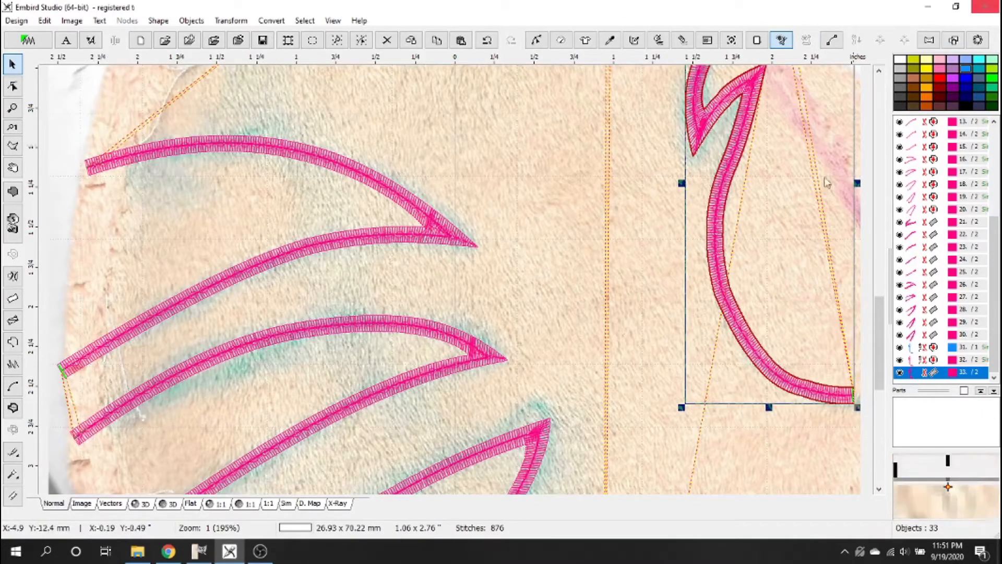
{"action": "scroll", "coordinate": [456, 395], "scroll_direction": "down", "scroll_amount": 1}
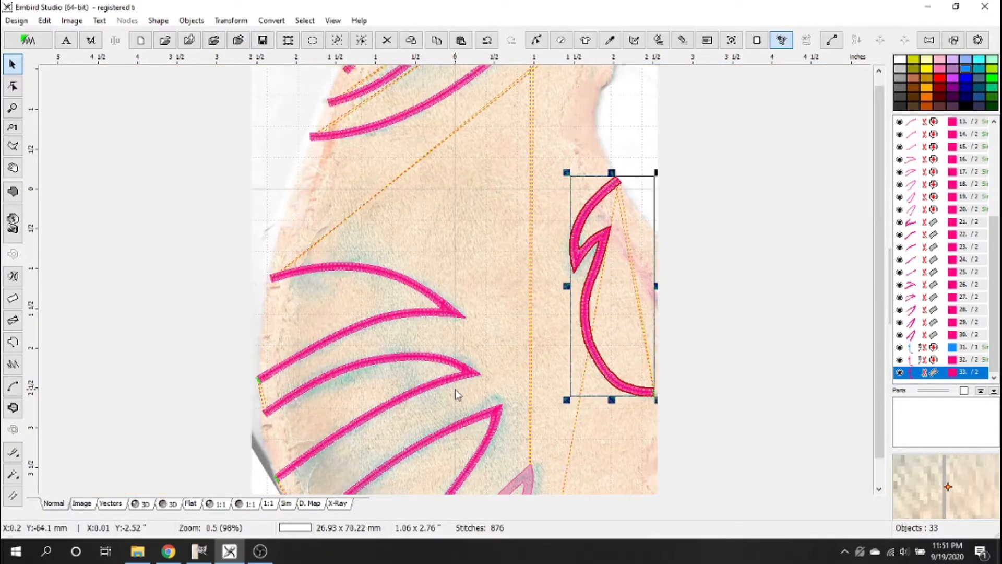
{"action": "scroll", "coordinate": [455, 391], "scroll_direction": "down", "scroll_amount": 1}
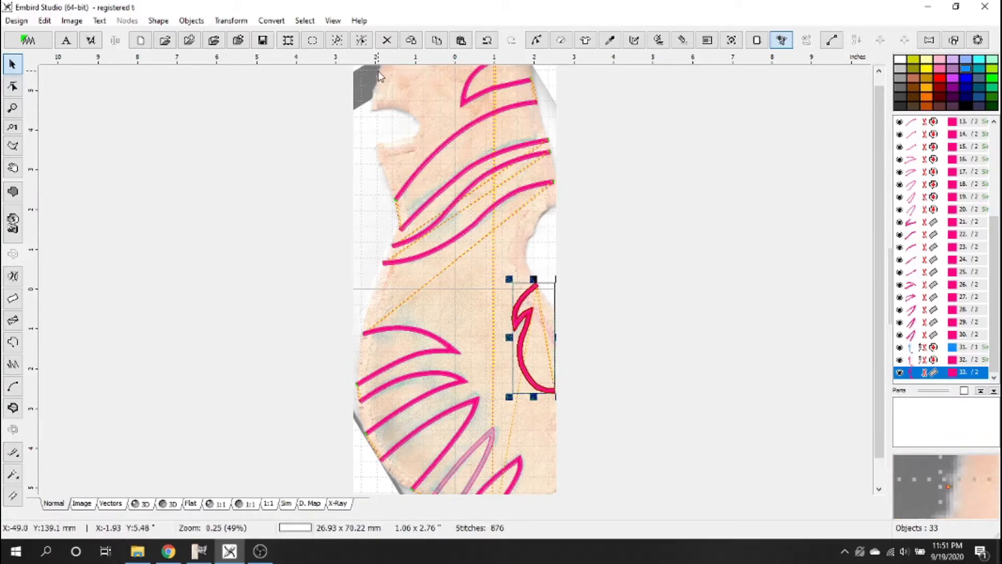
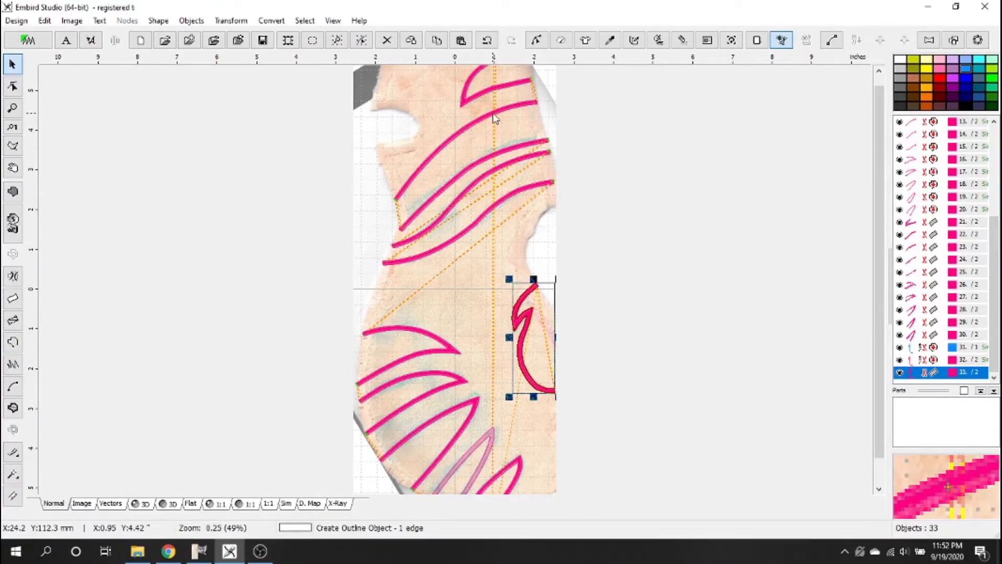
Start an outline at the pattern's upper-left edge and trace it down and around the rounded cutout to its lower corner.
{"action": "left_click", "coordinate": [14, 343]}
{"action": "scroll", "coordinate": [390, 72], "scroll_direction": "up", "scroll_amount": 1}
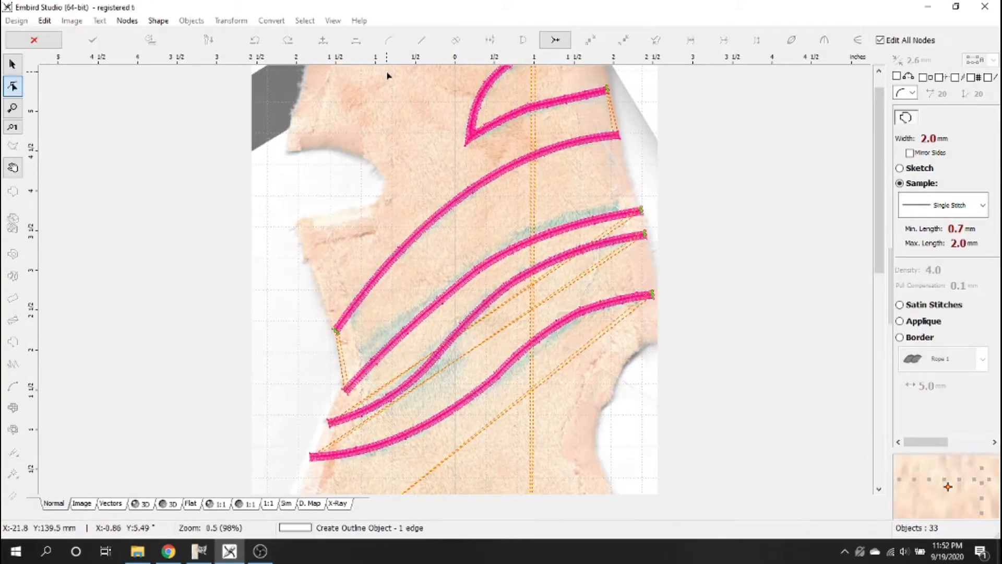
{"action": "left_click", "coordinate": [306, 71]}
{"action": "left_click", "coordinate": [286, 149]}
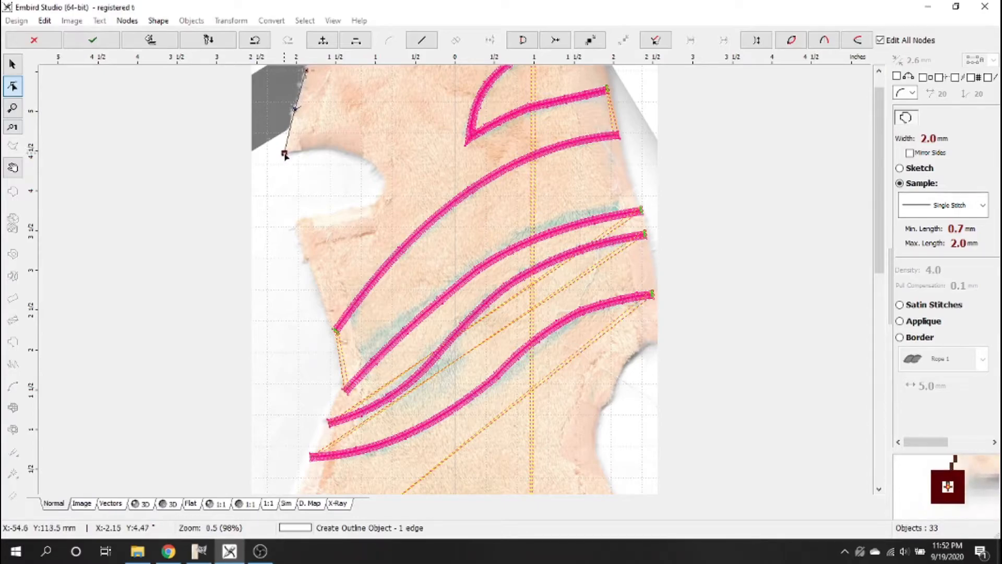
{"action": "left_click", "coordinate": [344, 151]}
{"action": "left_click_drag", "start_coordinate": [316, 152], "coordinate": [371, 165]}
{"action": "left_click", "coordinate": [383, 184]}
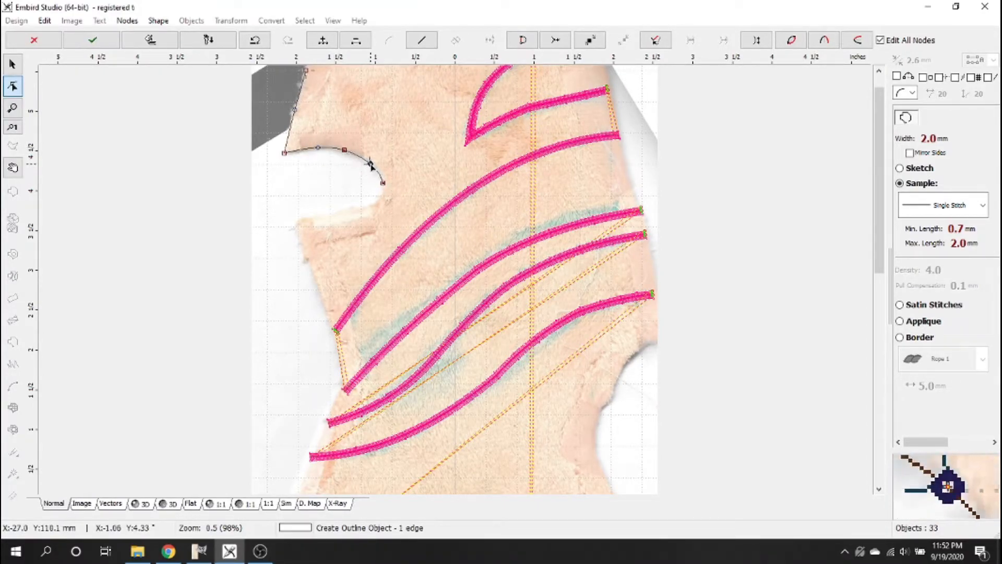
{"action": "left_click", "coordinate": [299, 222]}
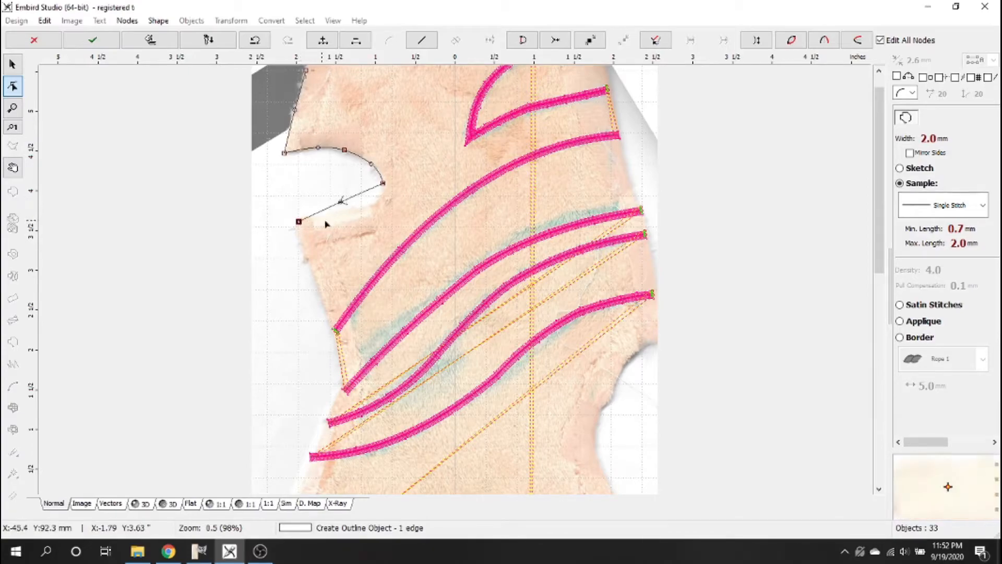
{"action": "left_click_drag", "start_coordinate": [342, 203], "coordinate": [366, 206]}
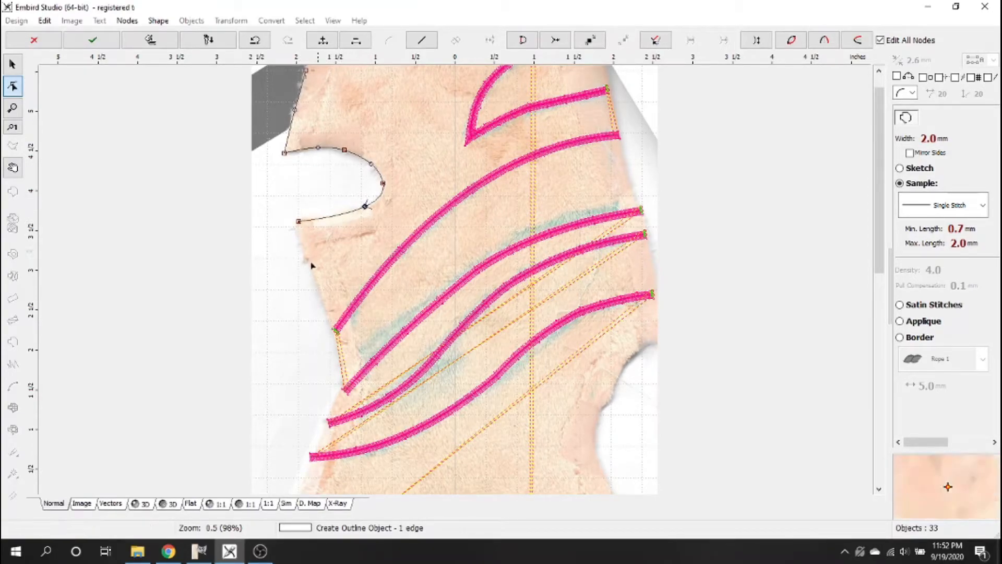
Extend the outline from the cutout's corner down the pattern's left edge, through the waist to just above the upper belly stripe.
{"action": "left_click", "coordinate": [331, 325]}
{"action": "left_click_drag", "start_coordinate": [299, 222], "coordinate": [295, 223]}
{"action": "left_click", "coordinate": [314, 274]}
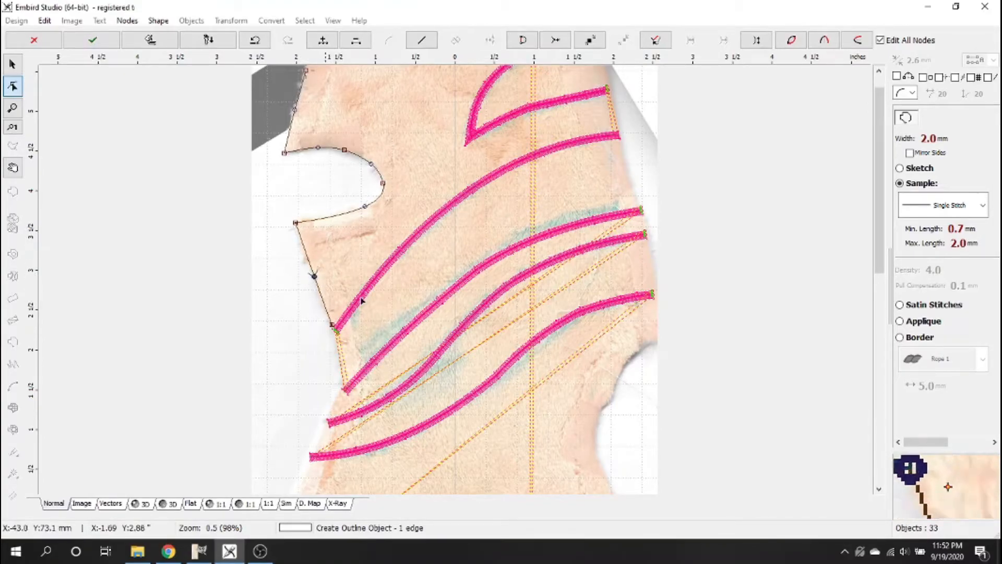
{"action": "left_click_drag", "start_coordinate": [879, 253], "coordinate": [878, 314]}
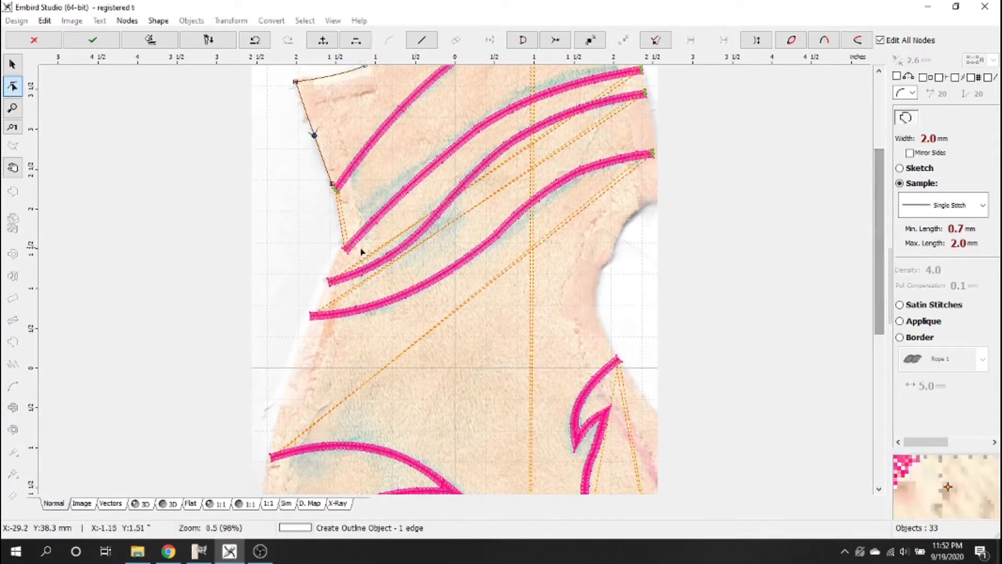
{"action": "left_click", "coordinate": [344, 237]}
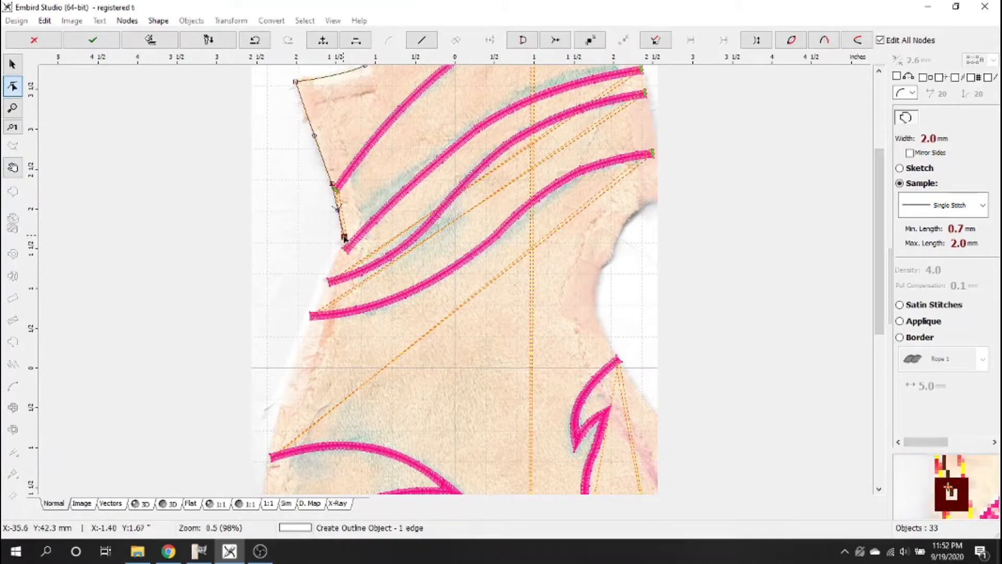
{"action": "left_click", "coordinate": [275, 432]}
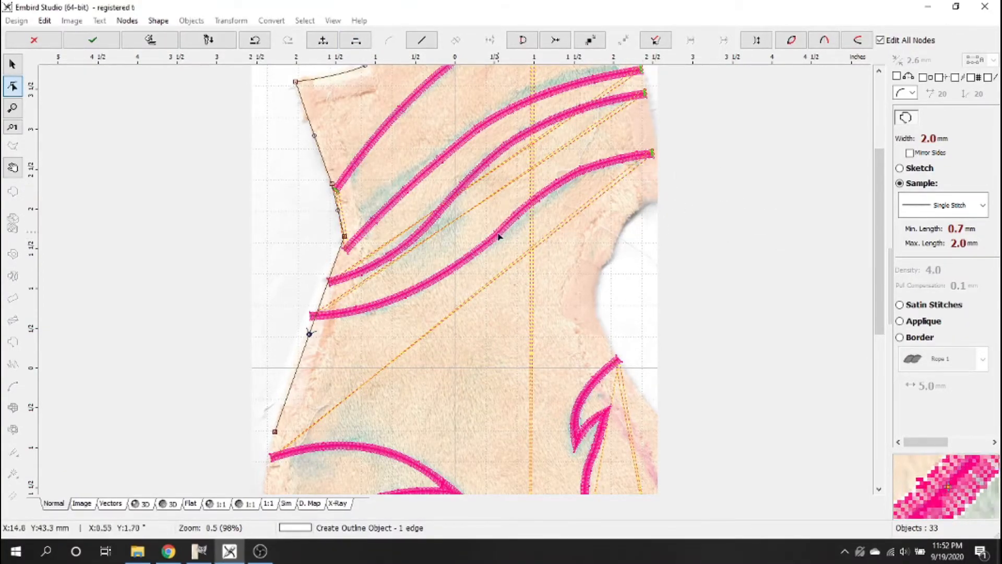
{"action": "right_click", "coordinate": [476, 228]}
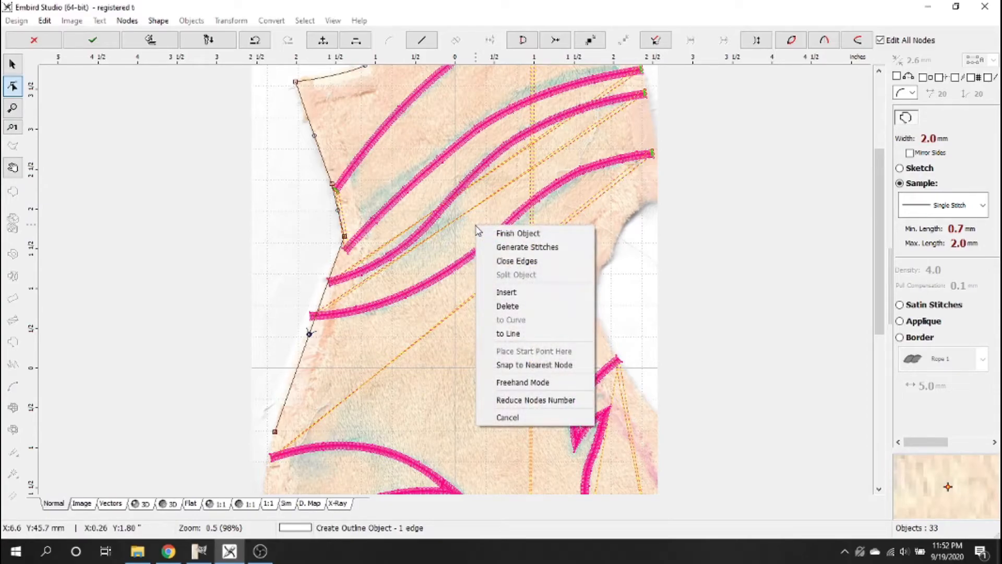
{"action": "left_click", "coordinate": [884, 305]}
Trace the rounded lower-left edge to just before the last stripe's end and finish the outline, about 81 × 286 mm overall.
{"action": "left_click_drag", "start_coordinate": [884, 304], "coordinate": [876, 429]}
{"action": "left_click", "coordinate": [266, 352]}
{"action": "left_click", "coordinate": [261, 253]}
{"action": "left_click_drag", "start_coordinate": [877, 371], "coordinate": [878, 401]}
{"action": "left_click", "coordinate": [331, 402]}
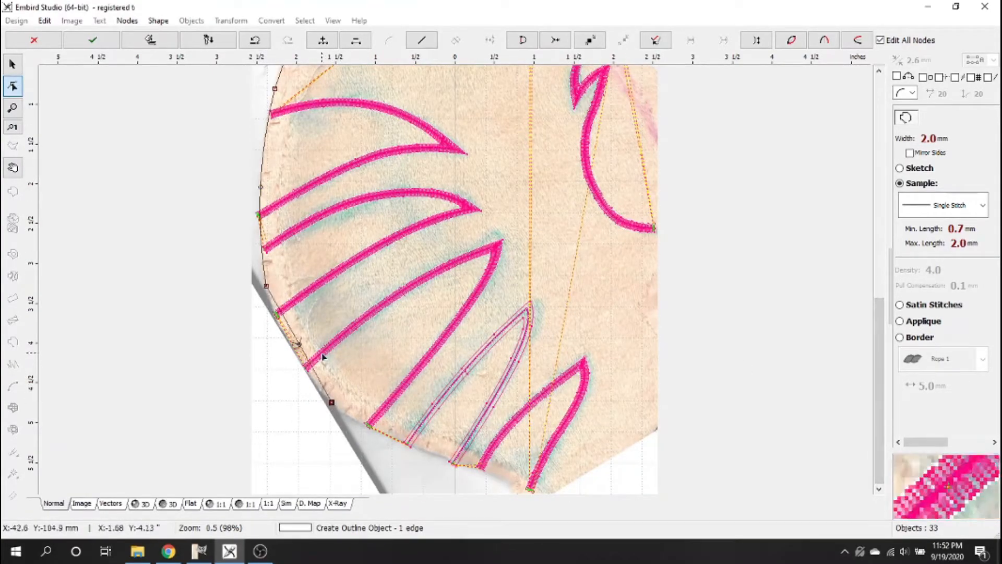
{"action": "left_click", "coordinate": [295, 345]}
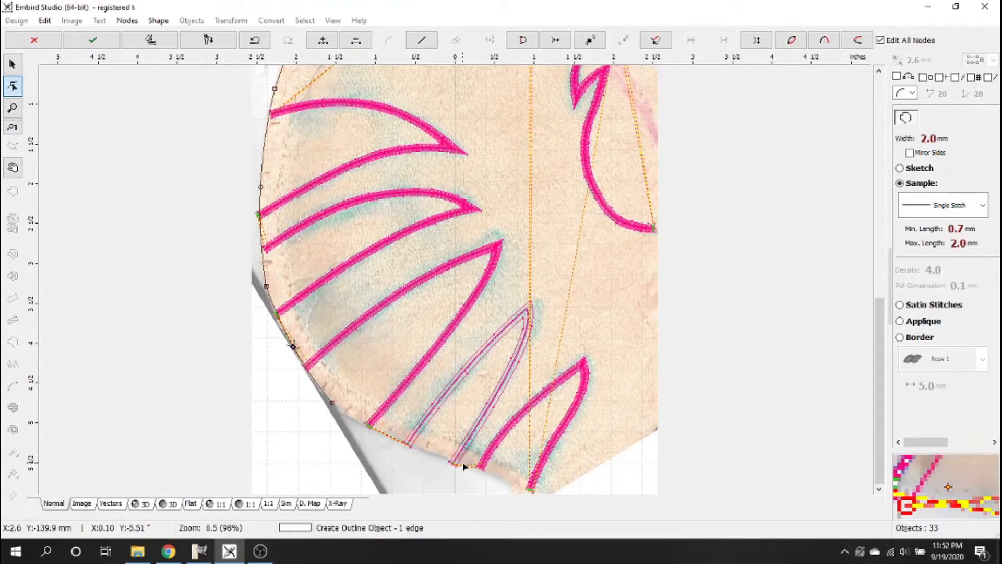
{"action": "left_click", "coordinate": [395, 439]}
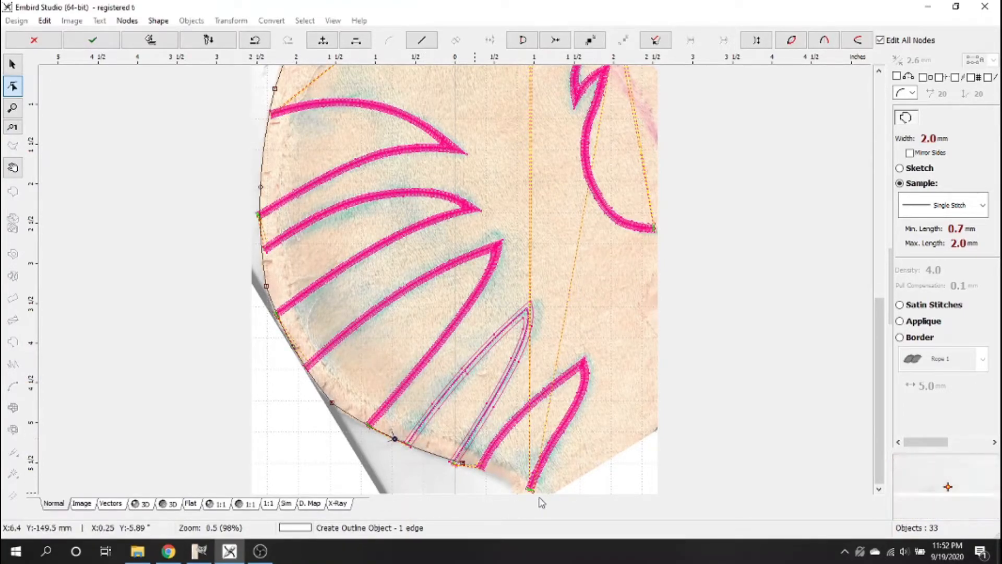
{"action": "left_click", "coordinate": [513, 484]}
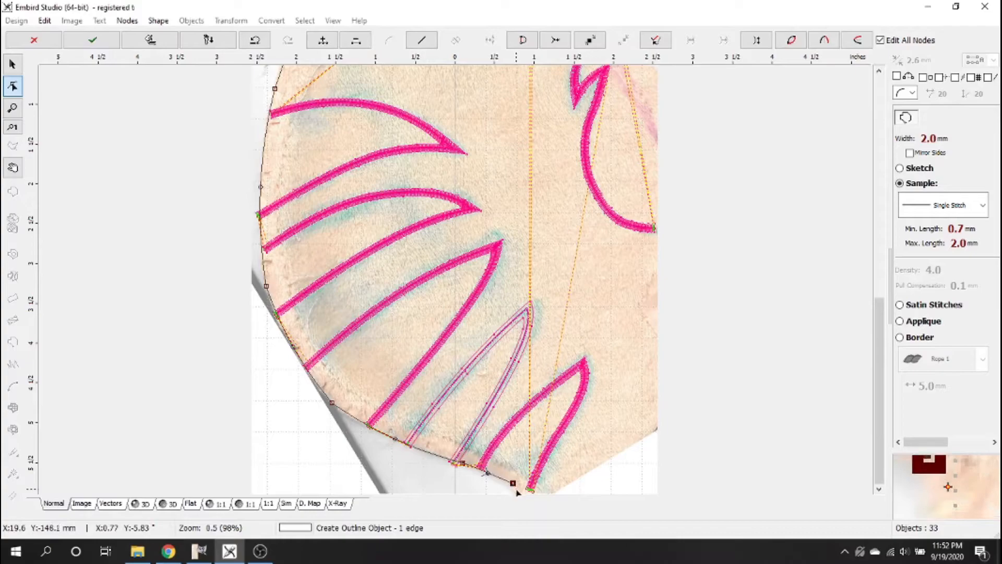
{"action": "left_click", "coordinate": [462, 464]}
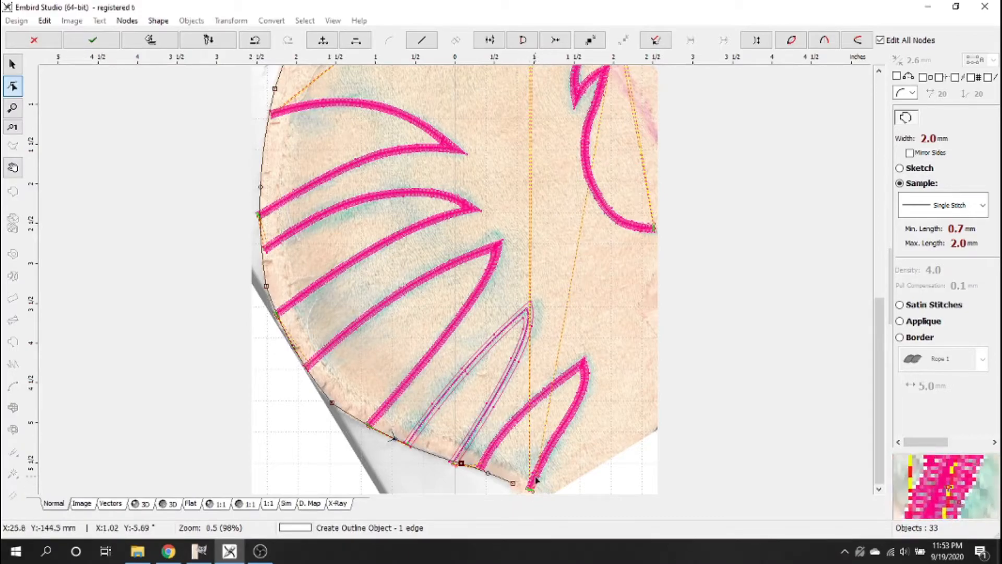
{"action": "left_click", "coordinate": [103, 40]}
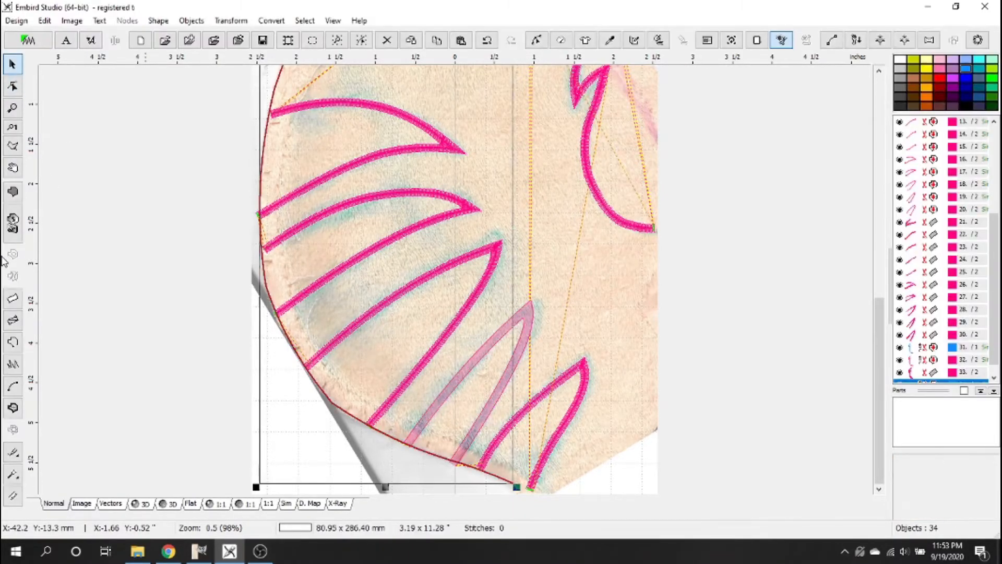
Hide the connection lines between objects and trace the pattern's straight lower-right edge as an outline about 30 × 19 mm.
{"action": "left_click", "coordinate": [333, 22]}
{"action": "left_click", "coordinate": [362, 242]}
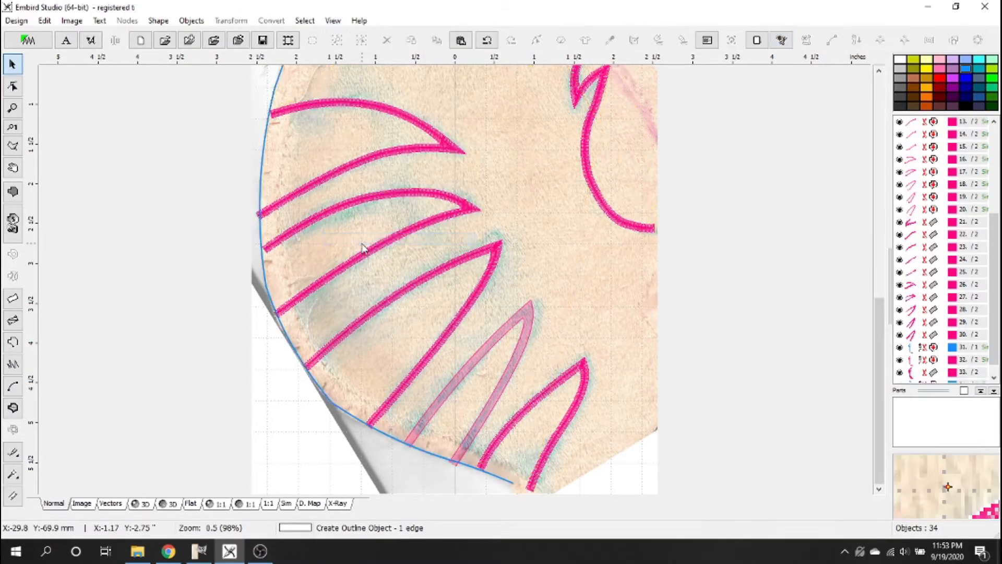
{"action": "left_click", "coordinate": [13, 343]}
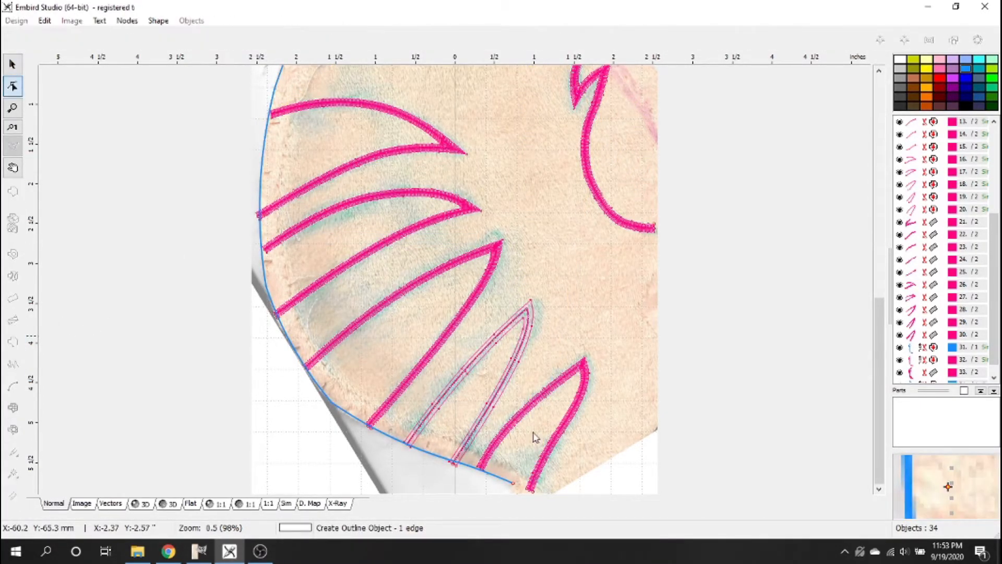
{"action": "left_click", "coordinate": [559, 491]}
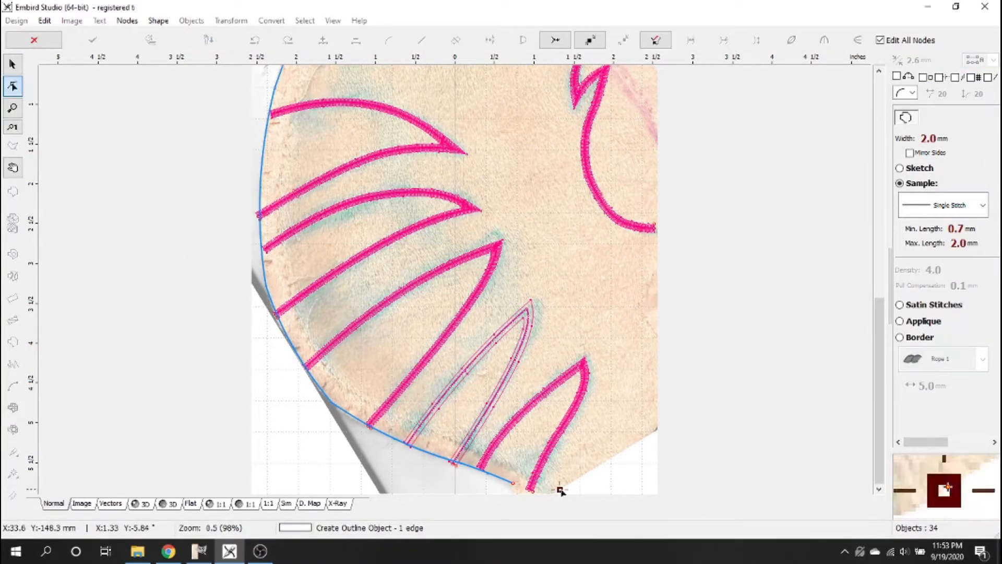
{"action": "left_click", "coordinate": [653, 431]}
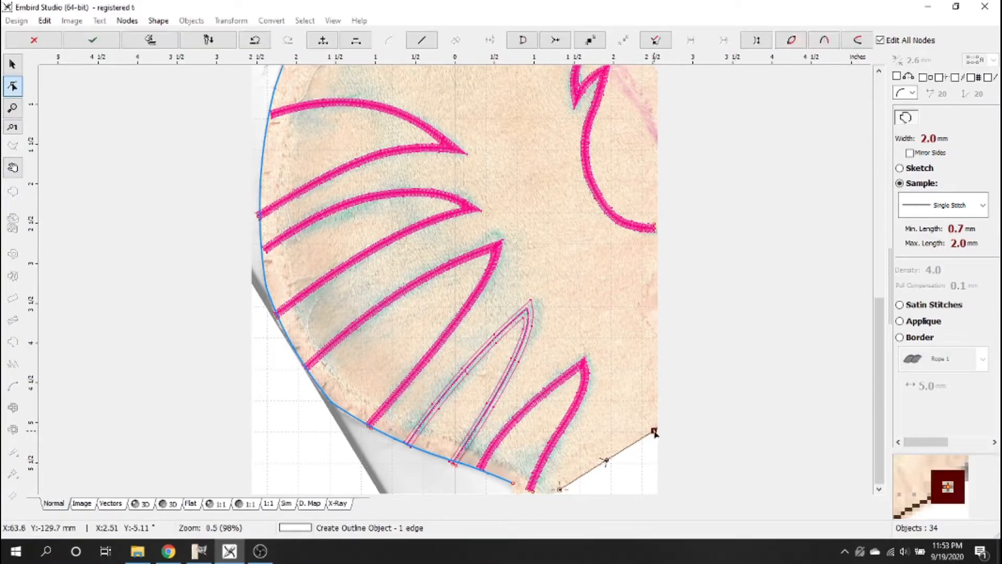
{"action": "left_click", "coordinate": [105, 42]}
Trace the curved cutout on the pattern's right edge, above the hooked stripe, as a separate outline.
{"action": "left_click_drag", "start_coordinate": [879, 403], "coordinate": [886, 257]}
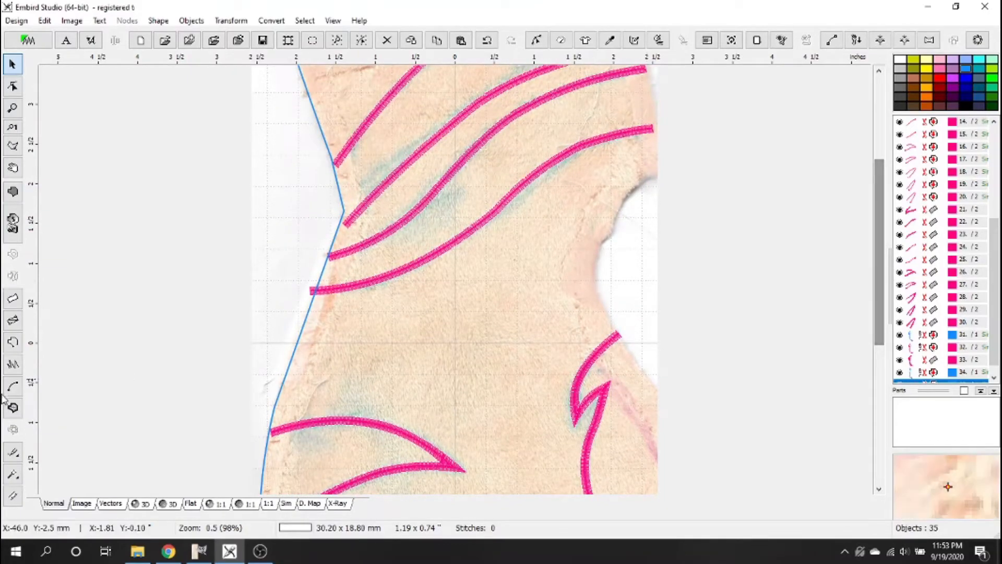
{"action": "left_click", "coordinate": [13, 341]}
{"action": "left_click", "coordinate": [653, 385]}
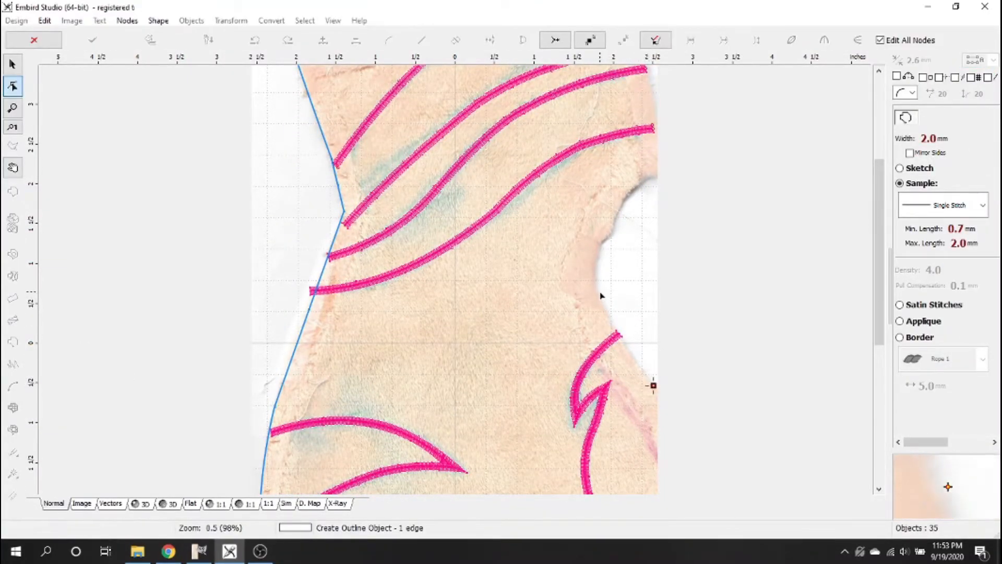
{"action": "left_click", "coordinate": [599, 246]}
{"action": "left_click_drag", "start_coordinate": [626, 317], "coordinate": [606, 308]}
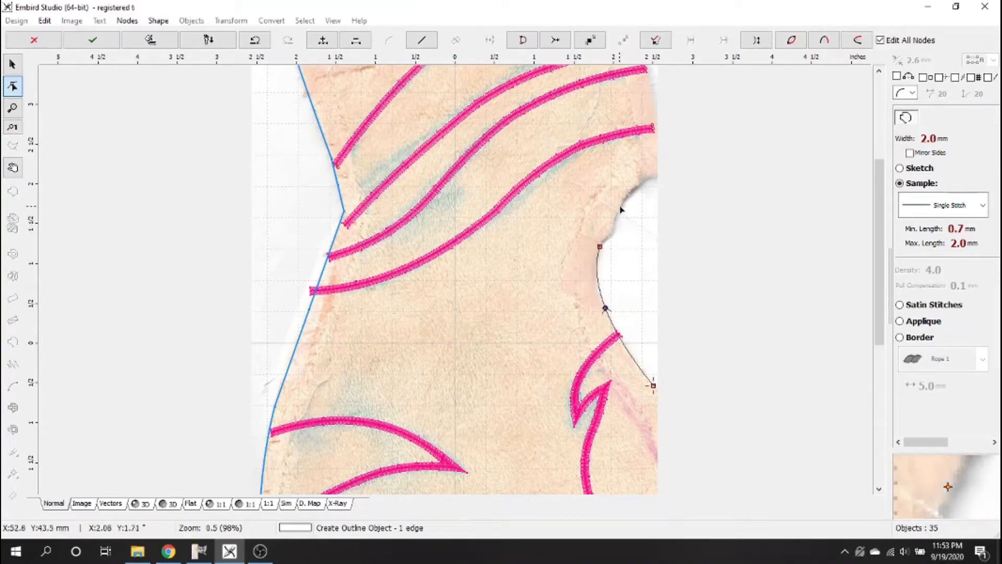
{"action": "left_click", "coordinate": [653, 182]}
{"action": "left_click_drag", "start_coordinate": [621, 216], "coordinate": [625, 204]}
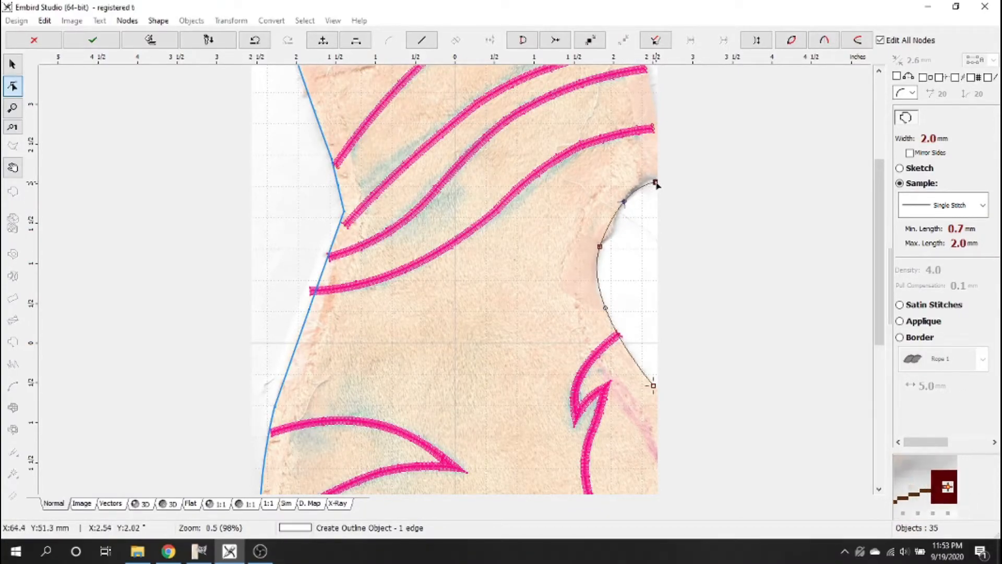
{"action": "left_click", "coordinate": [92, 40]}
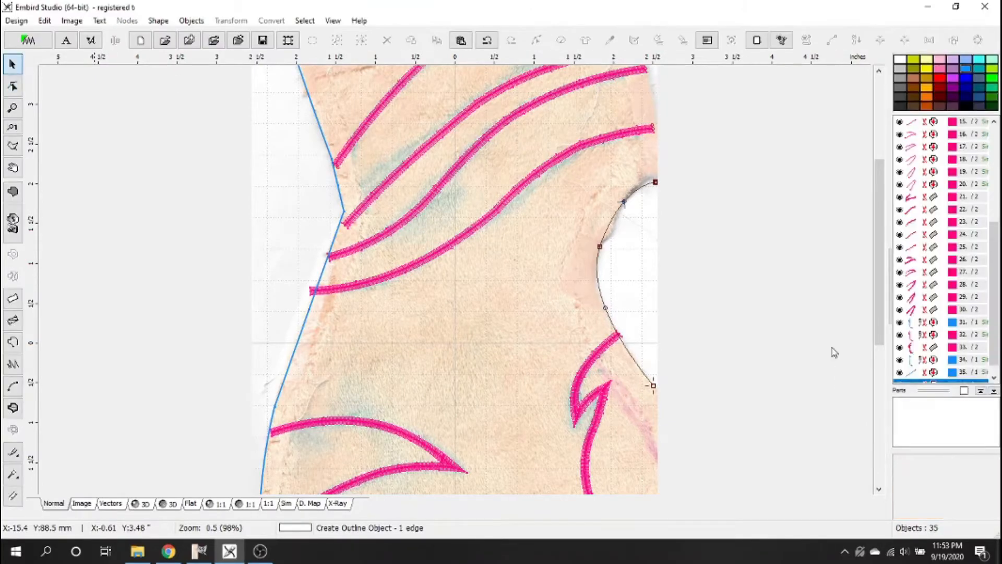
{"action": "left_click_drag", "start_coordinate": [876, 286], "coordinate": [875, 189]}
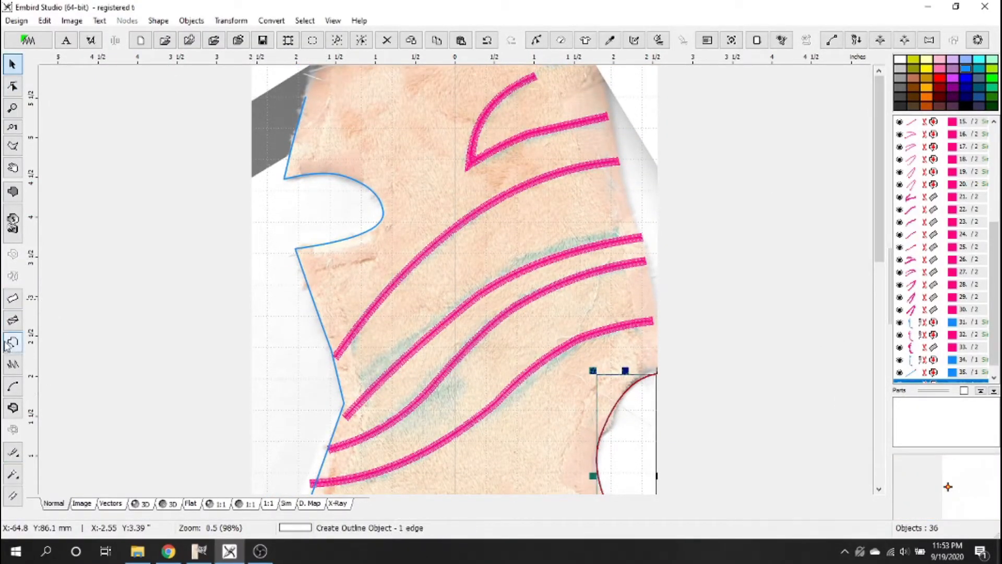
Trace the pattern's upper right edge, past the stripe ends, as a separate outline about 16 × 77 mm.
{"action": "left_click", "coordinate": [12, 86]}
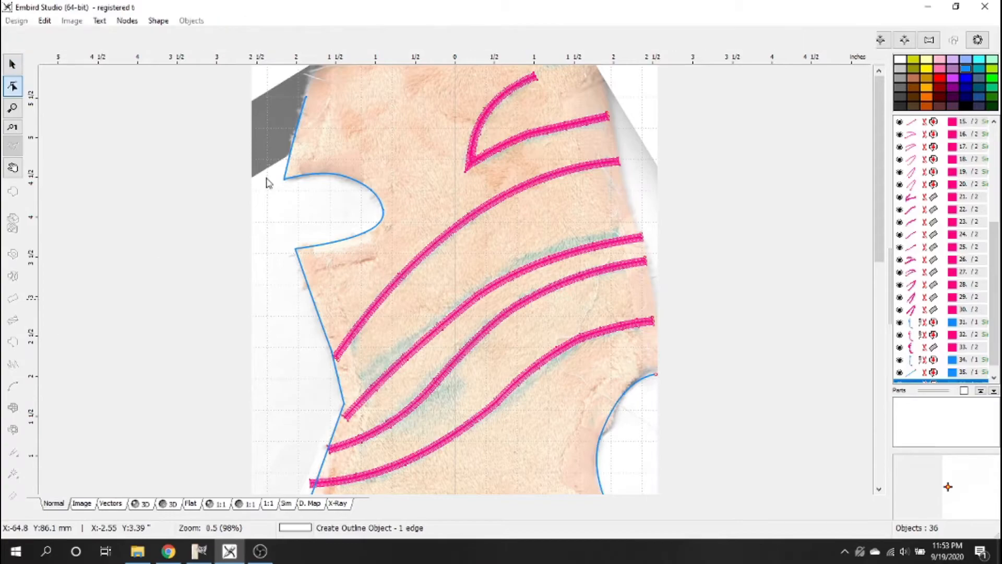
{"action": "left_click", "coordinate": [604, 69]}
{"action": "left_click", "coordinate": [618, 172]}
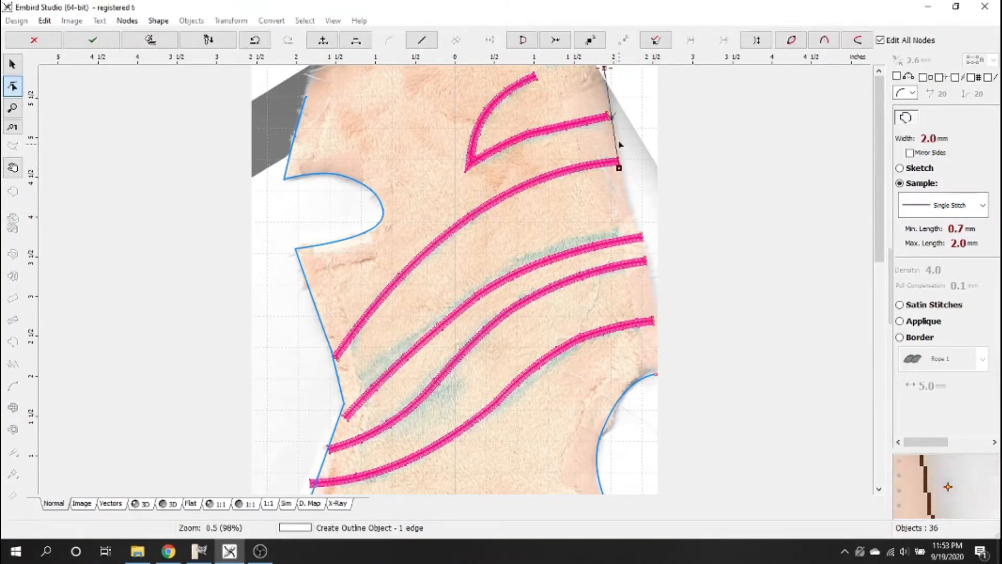
{"action": "left_click", "coordinate": [639, 231]}
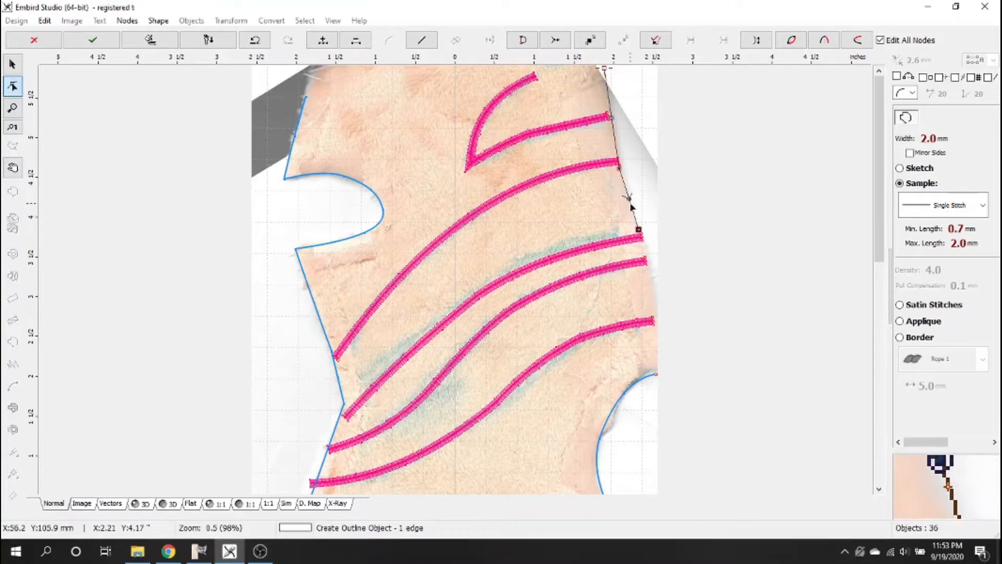
{"action": "left_click", "coordinate": [651, 287]}
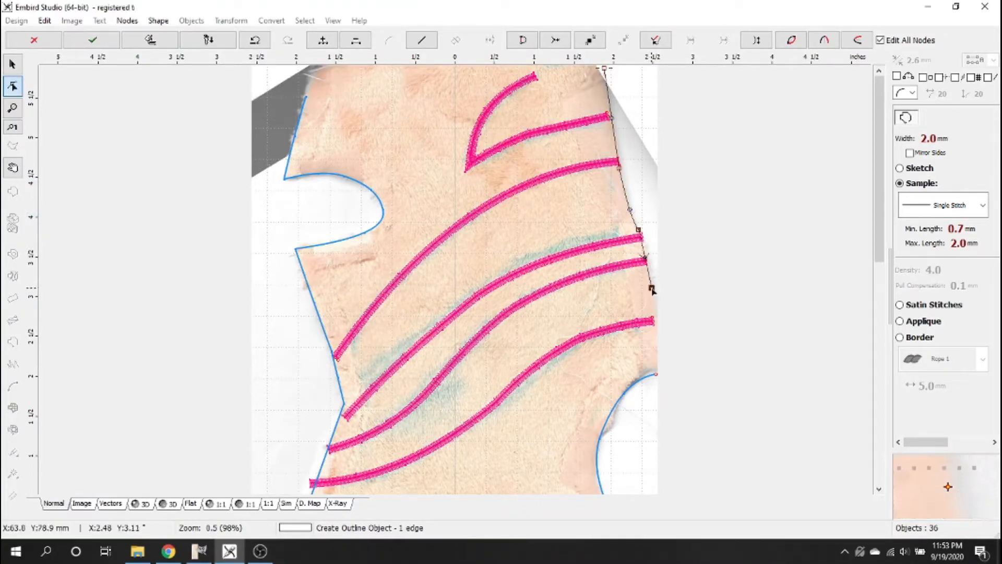
{"action": "left_click_drag", "start_coordinate": [652, 287], "coordinate": [655, 308]}
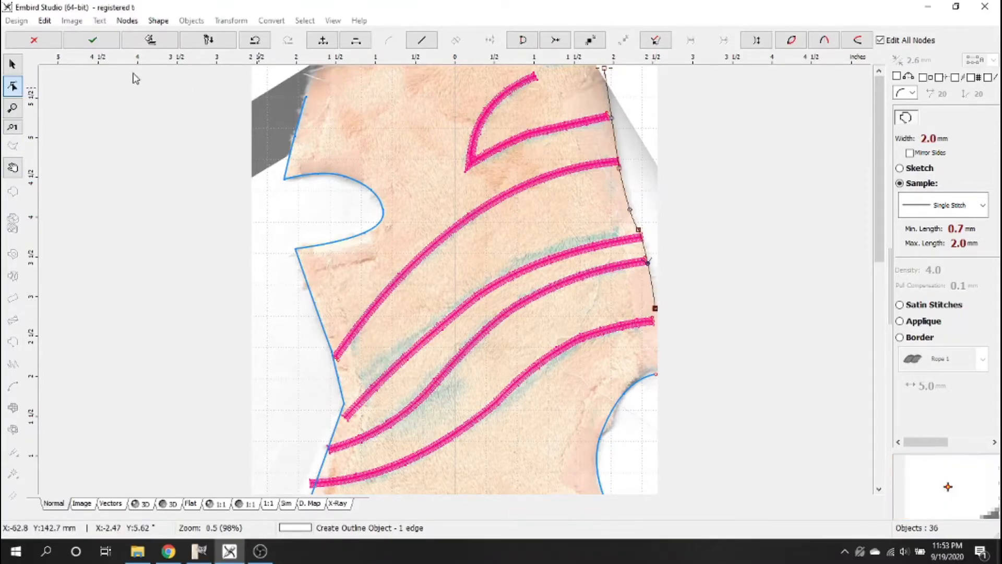
{"action": "left_click", "coordinate": [93, 40]}
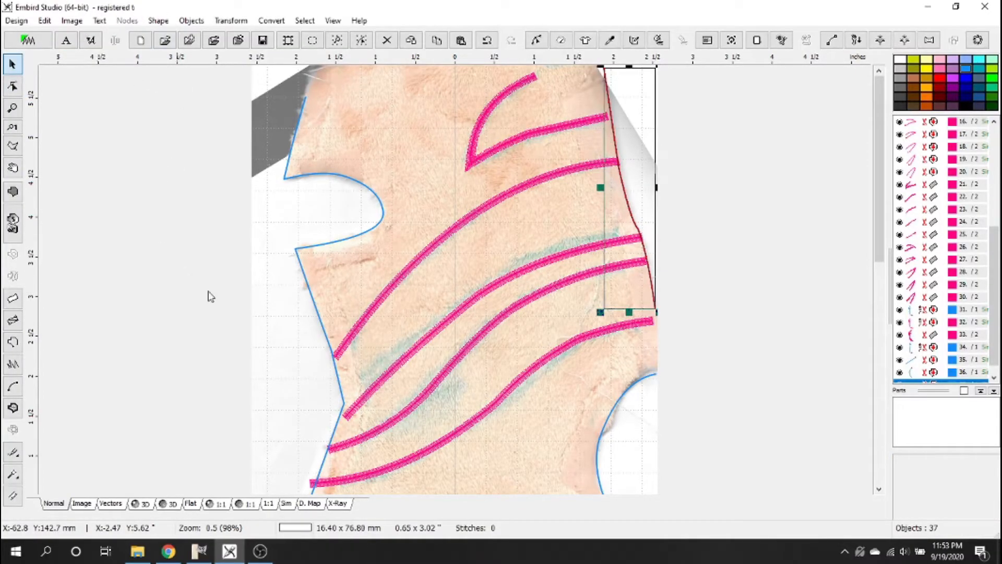
{"action": "left_click", "coordinate": [260, 231]}
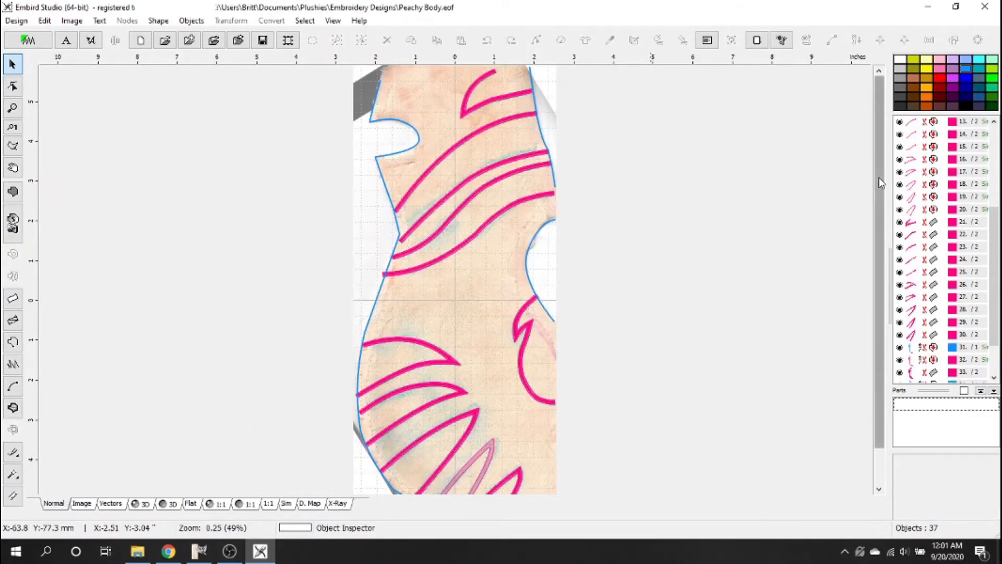
Recolor the belly and leg stripe columns, objects 21 to 30, light cyan.
{"action": "mouse_move", "coordinate": [936, 227]}
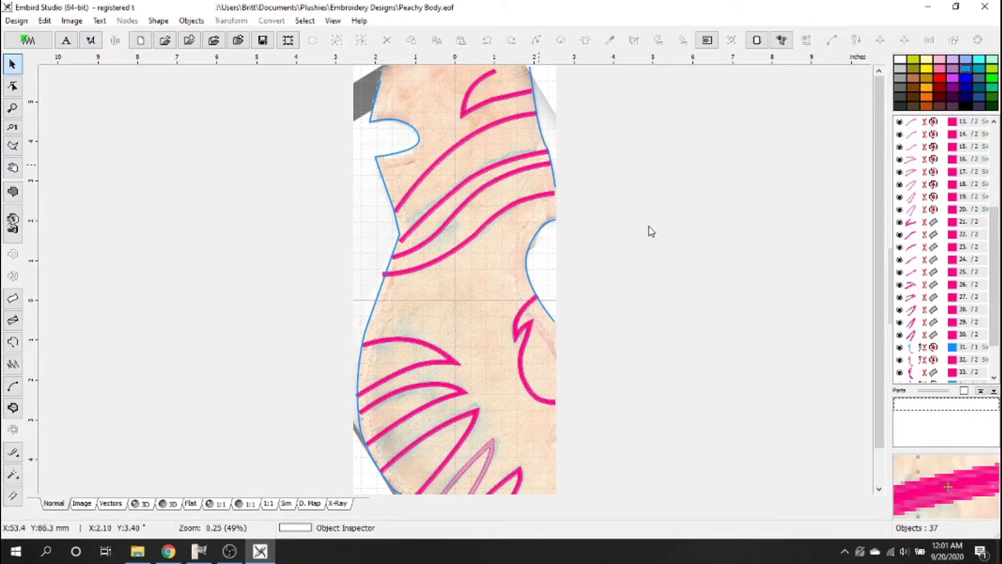
{"action": "left_click_drag", "start_coordinate": [945, 225], "coordinate": [943, 339]}
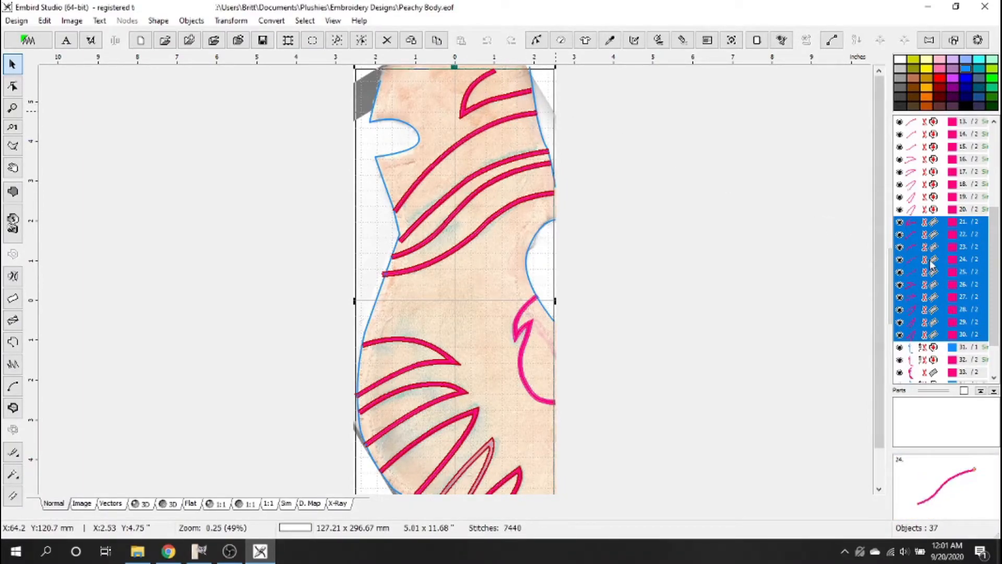
{"action": "left_click_drag", "start_coordinate": [917, 222], "coordinate": [934, 334]}
{"action": "right_click", "coordinate": [921, 283]}
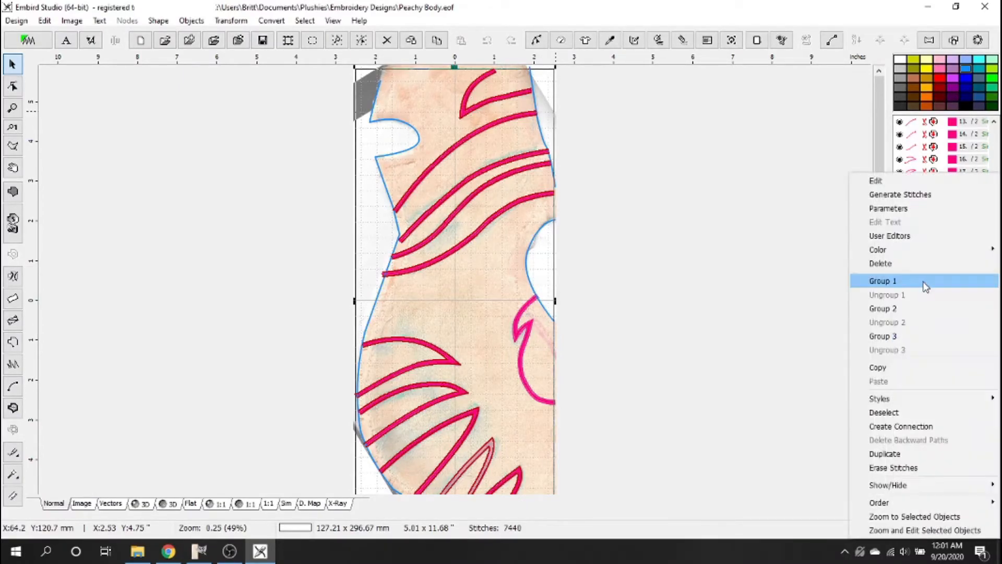
{"action": "mouse_move", "coordinate": [882, 249]}
{"action": "left_click", "coordinate": [813, 252]}
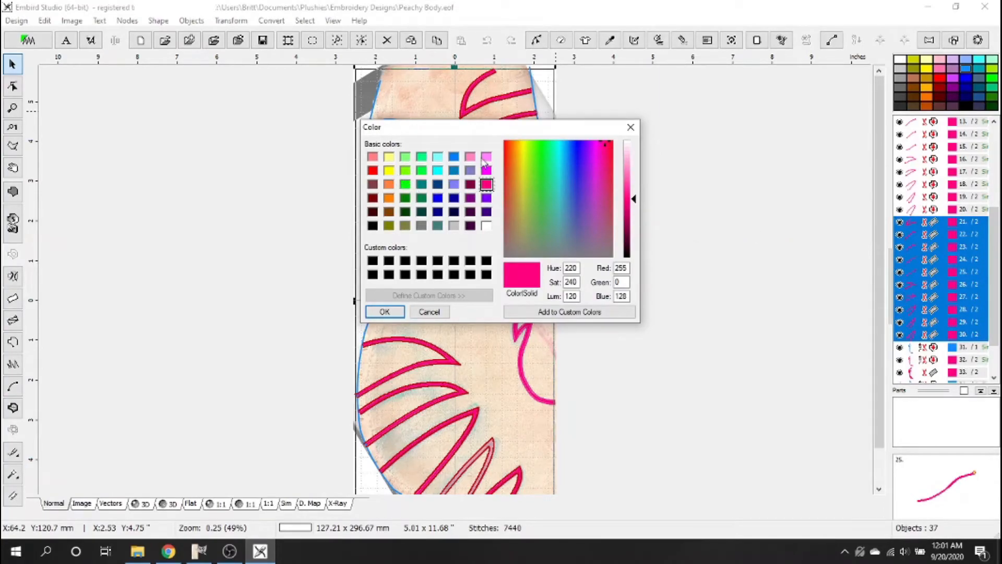
{"action": "left_click", "coordinate": [438, 157]}
{"action": "left_click", "coordinate": [384, 312]}
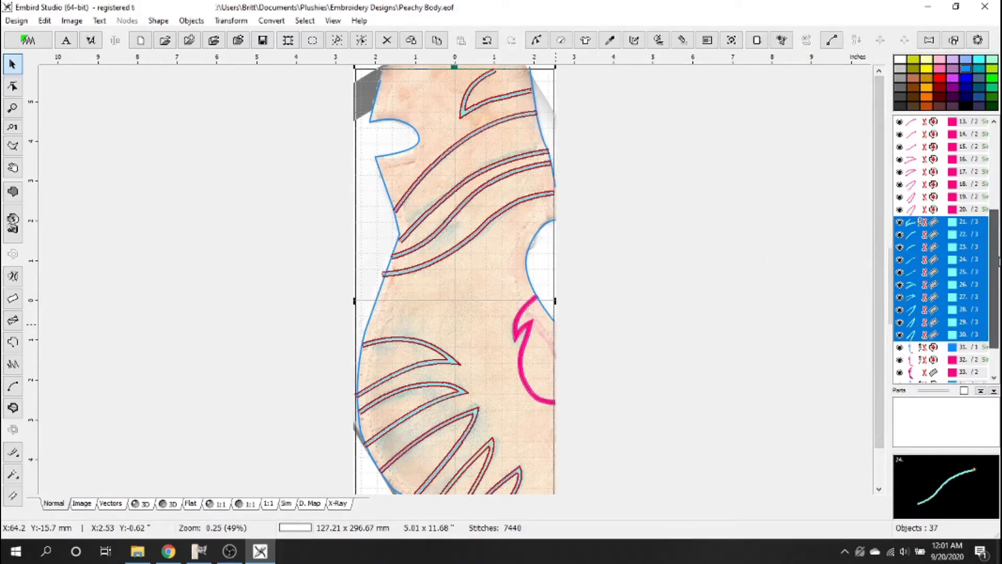
Recolor the hooked stripe column, object 33, violet from the basic colors.
{"action": "left_click", "coordinate": [937, 211]}
{"action": "left_click", "coordinate": [938, 211]}
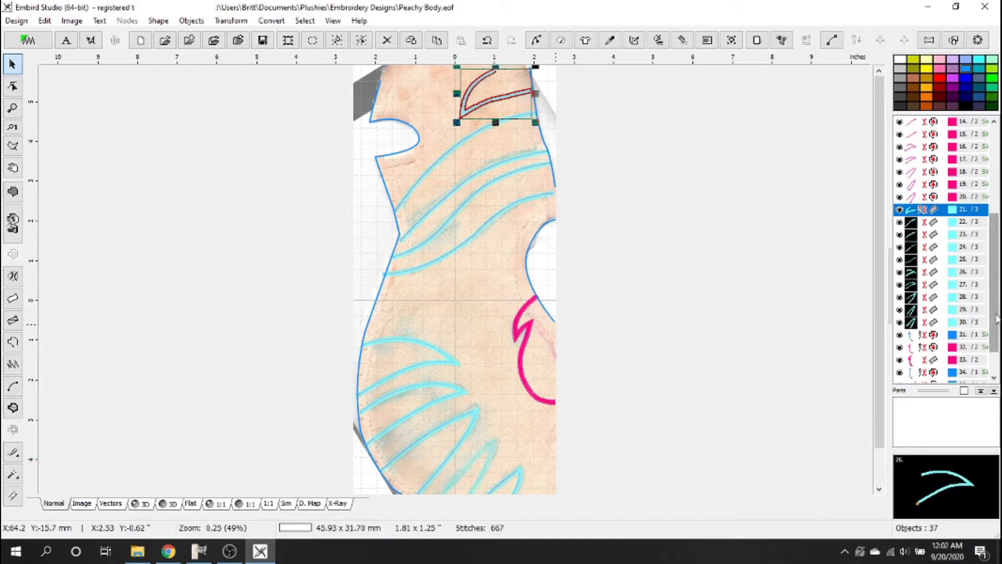
{"action": "scroll", "coordinate": [994, 318], "scroll_direction": "down", "scroll_amount": 1}
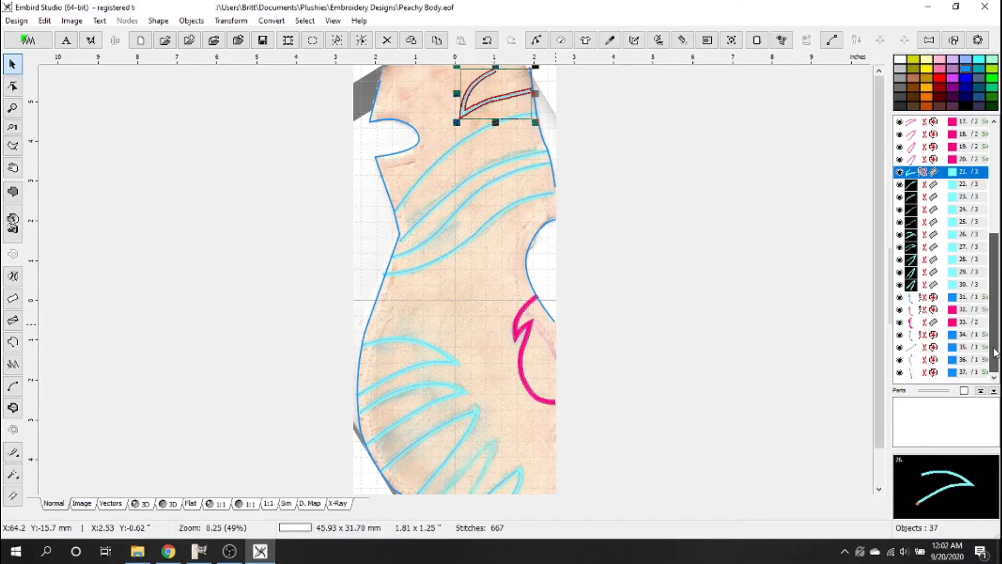
{"action": "left_click", "coordinate": [923, 324]}
{"action": "right_click", "coordinate": [923, 326]}
{"action": "mouse_move", "coordinate": [897, 250]}
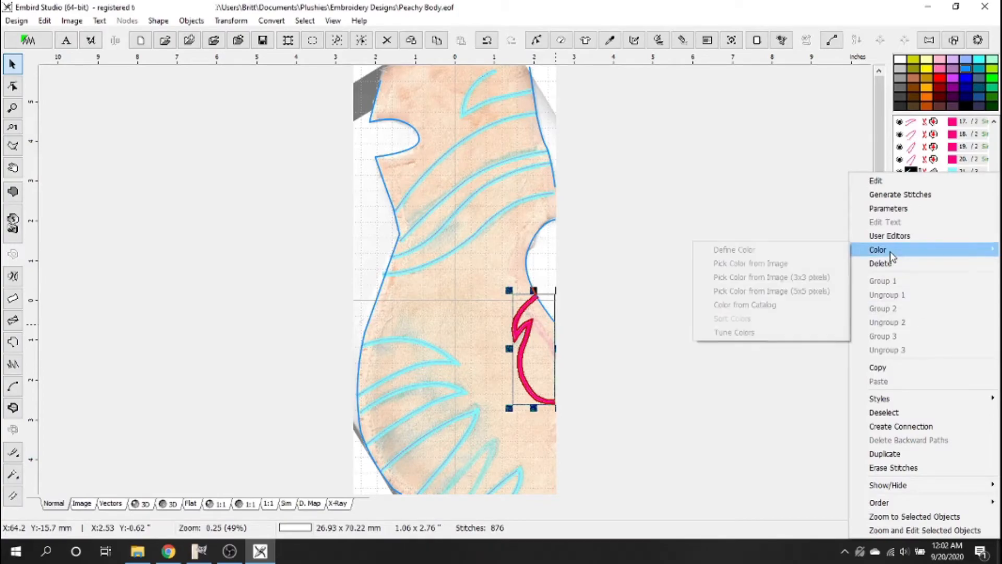
{"action": "left_click", "coordinate": [818, 253]}
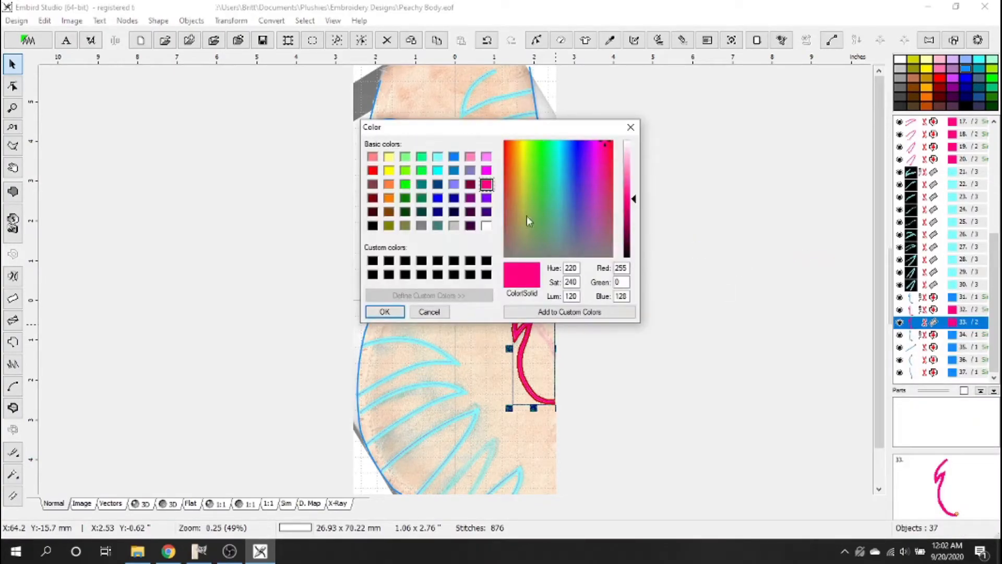
{"action": "left_click", "coordinate": [486, 199]}
{"action": "left_click", "coordinate": [402, 311]}
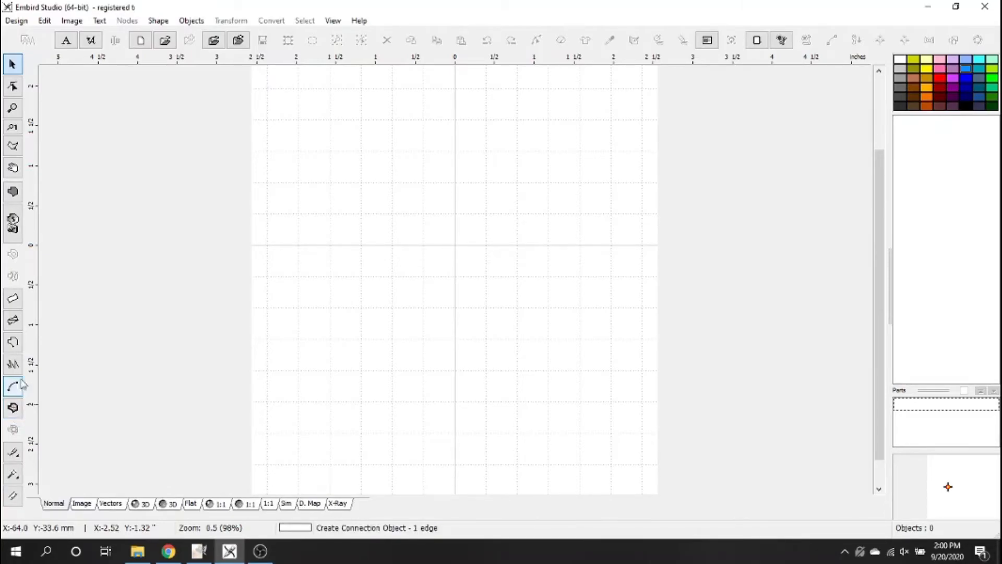
Draw a circular outline about 46 × 47 mm near the center of the empty design, using the four-element ellipse shape.
{"action": "left_click", "coordinate": [12, 86]}
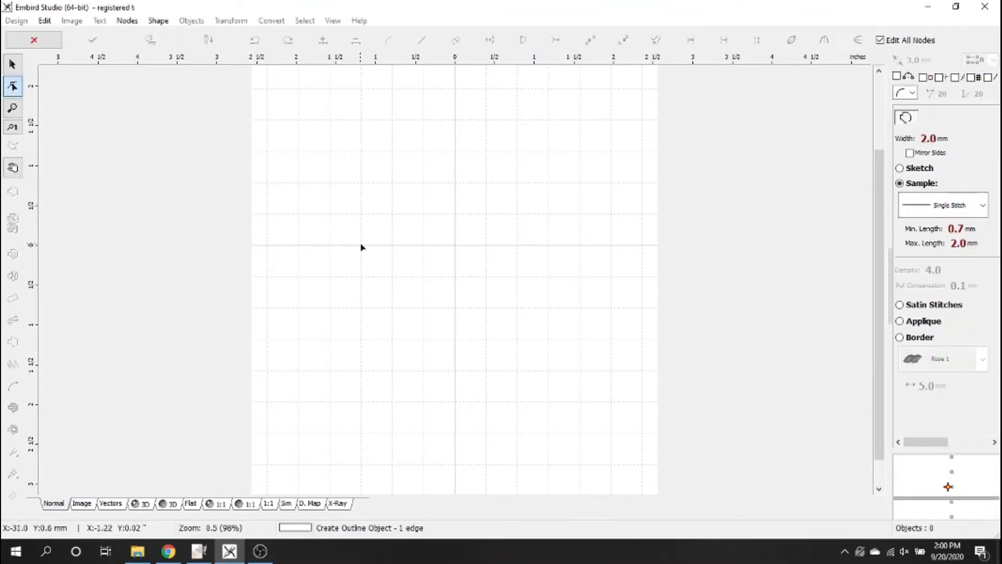
{"action": "left_click", "coordinate": [392, 247]}
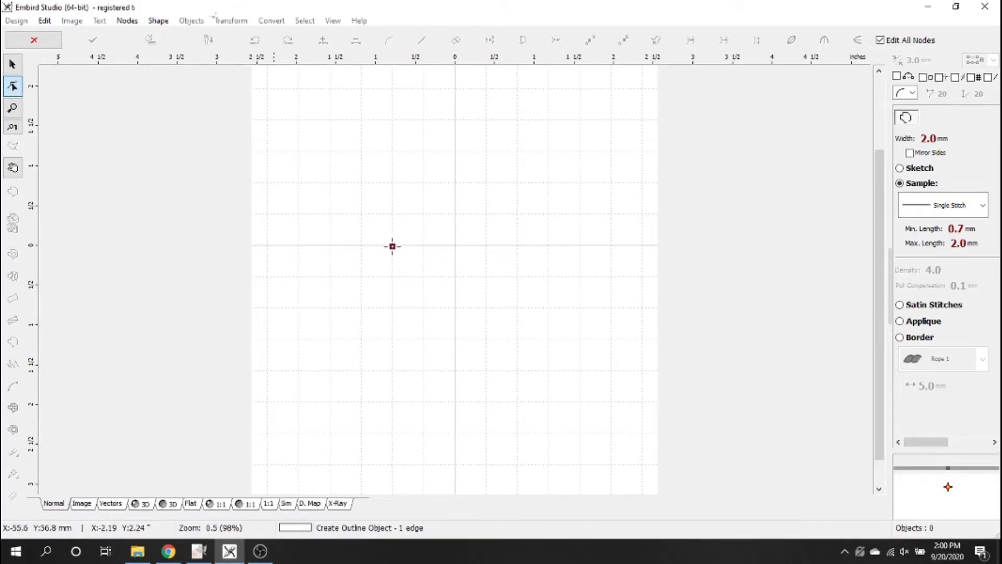
{"action": "left_click", "coordinate": [165, 22]}
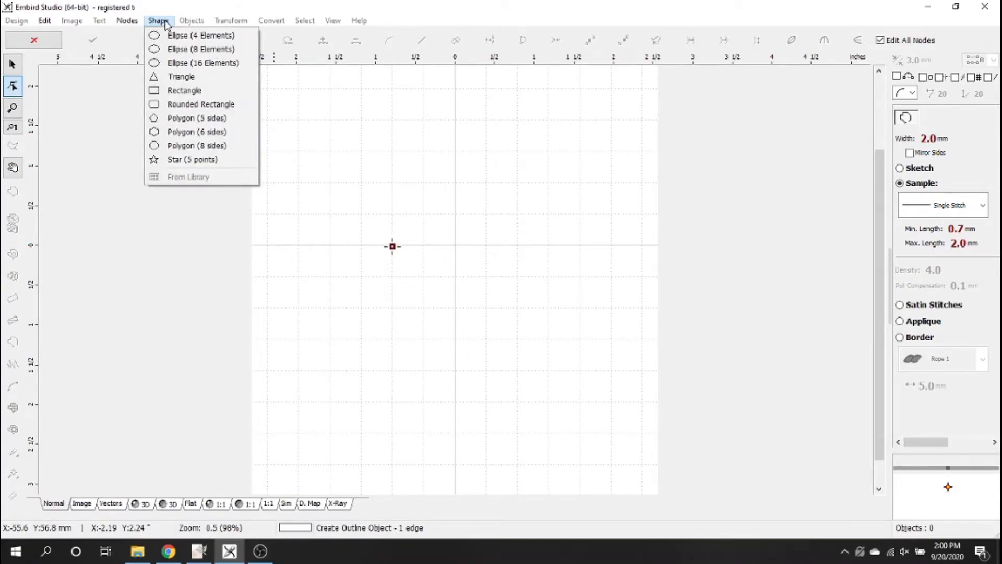
{"action": "left_click", "coordinate": [171, 23]}
{"action": "left_click", "coordinate": [159, 21]}
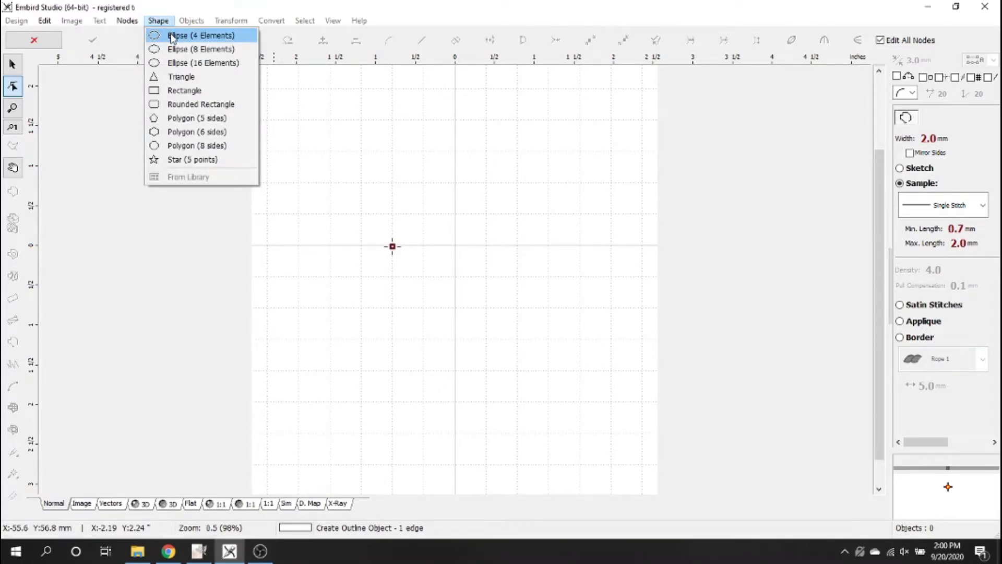
{"action": "left_click", "coordinate": [172, 35]}
{"action": "left_click_drag", "start_coordinate": [394, 246], "coordinate": [466, 319]}
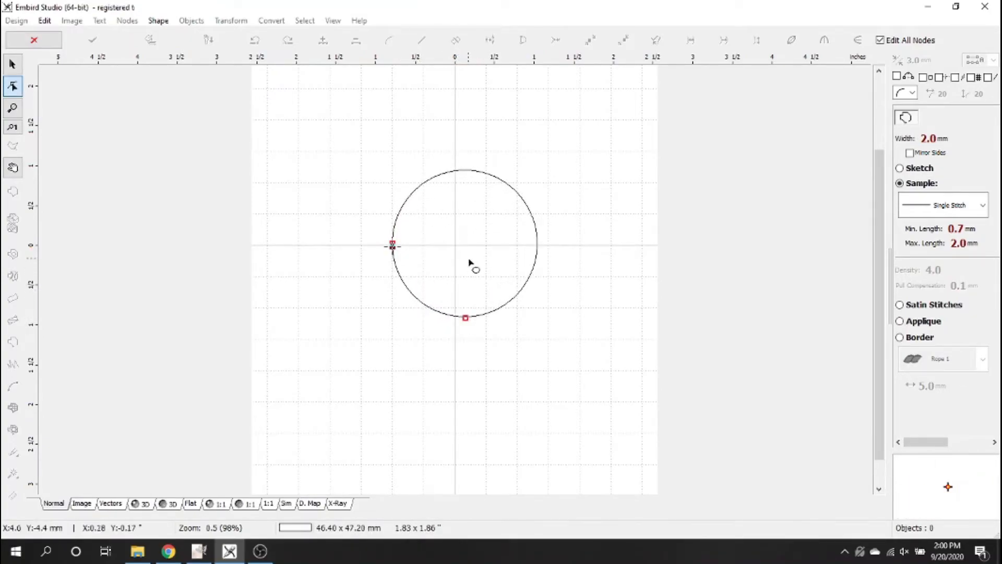
{"action": "right_click", "coordinate": [468, 261]}
{"action": "left_click", "coordinate": [480, 264]}
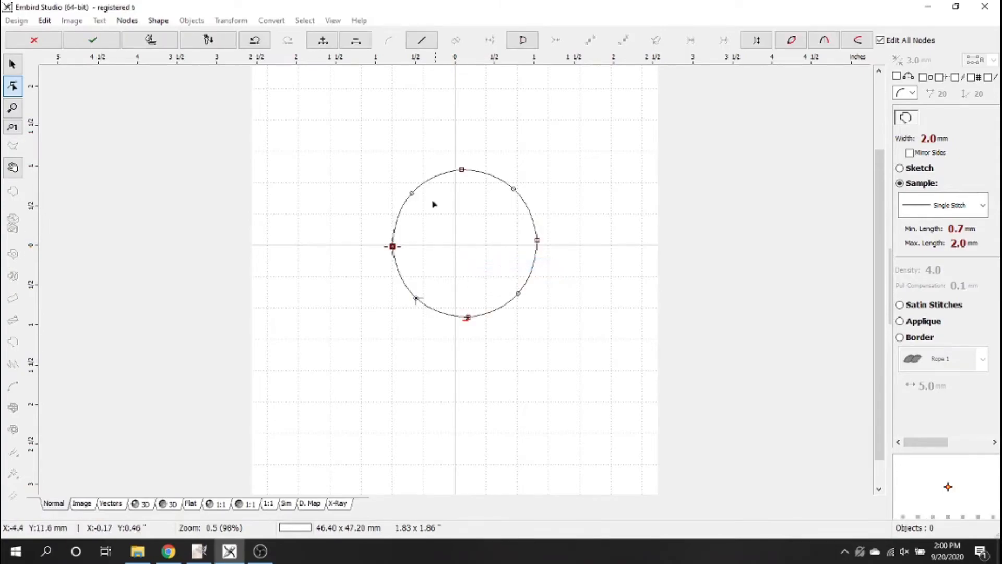
{"action": "left_click", "coordinate": [92, 42]}
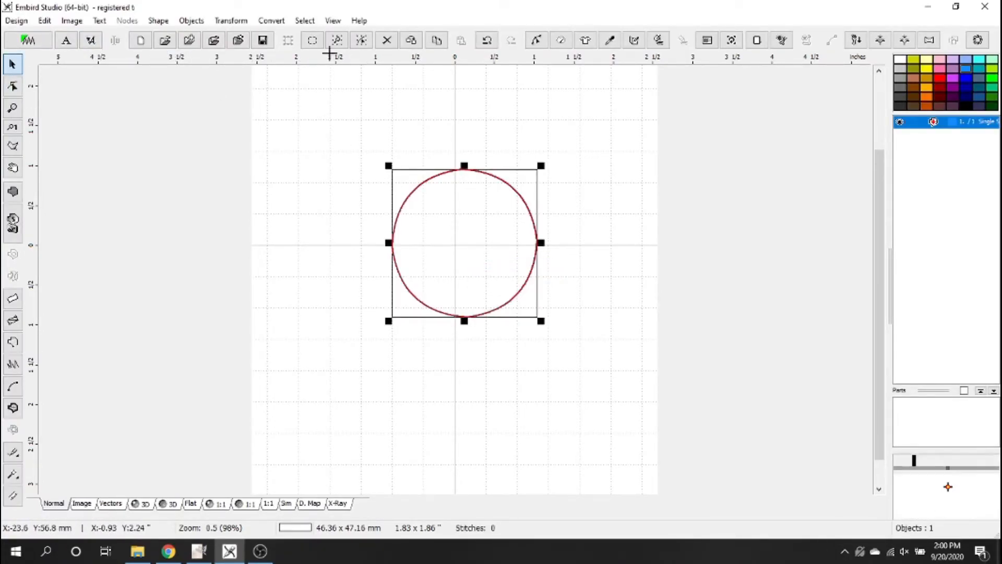
Shrink the circle outline with the 2.5 mm setting.
{"action": "left_click", "coordinate": [231, 21]}
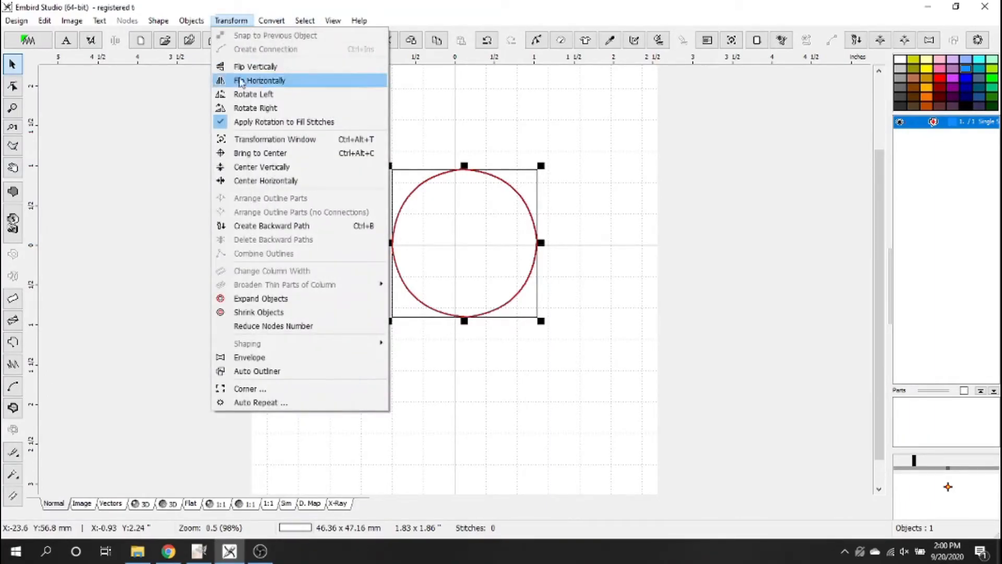
{"action": "left_click", "coordinate": [264, 312]}
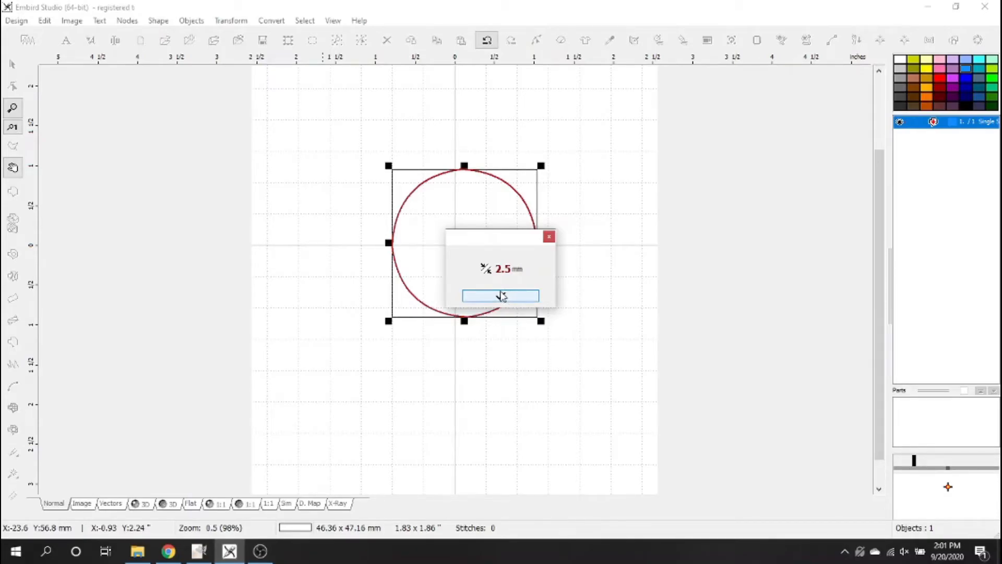
{"action": "left_click", "coordinate": [501, 297]}
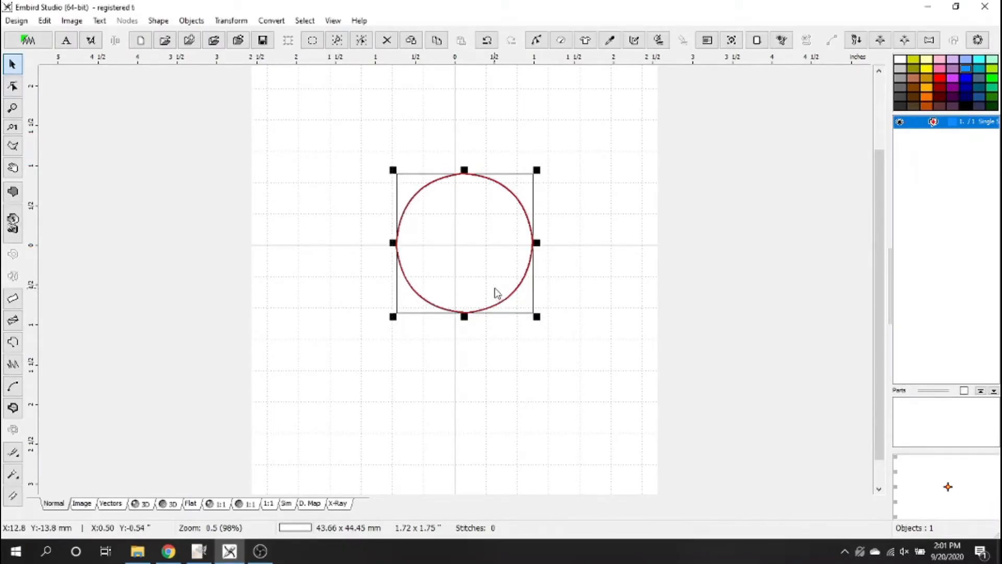
Create a column from the circle outline with the value 2.5 mm.
{"action": "left_click", "coordinate": [272, 21]}
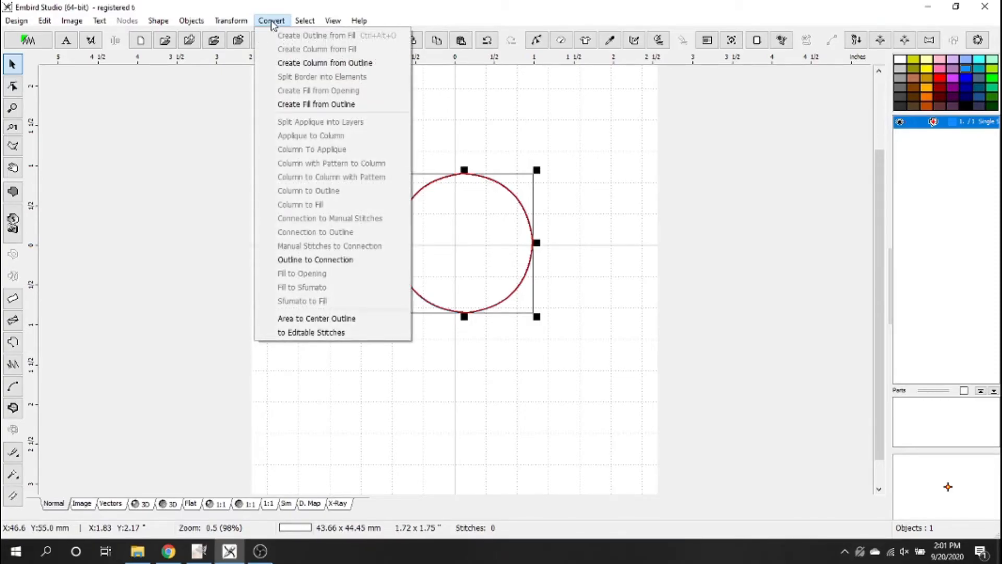
{"action": "left_click", "coordinate": [295, 64]}
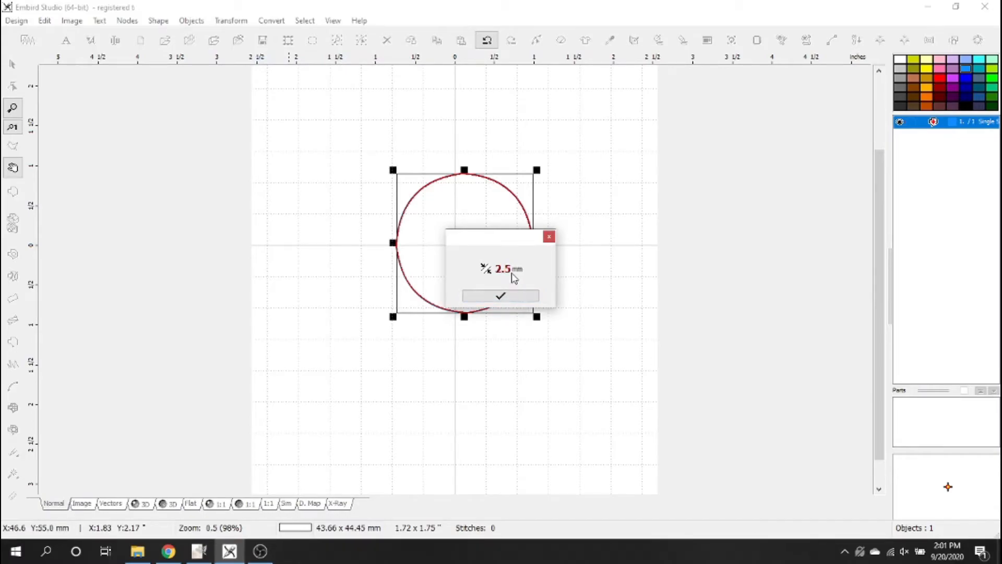
{"action": "left_click", "coordinate": [518, 296]}
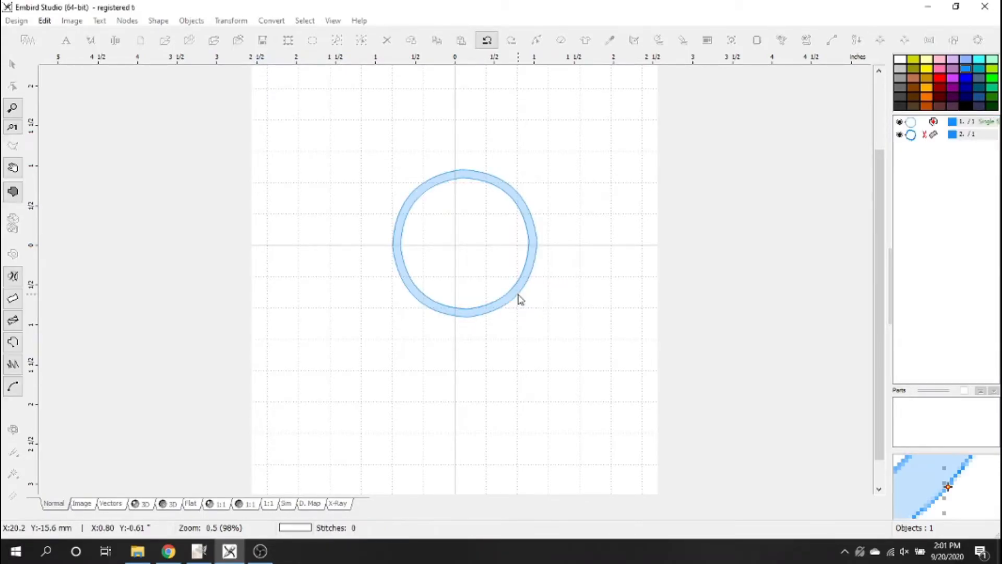
Convert the ring-shaped column to an applique.
{"action": "left_click", "coordinate": [463, 180]}
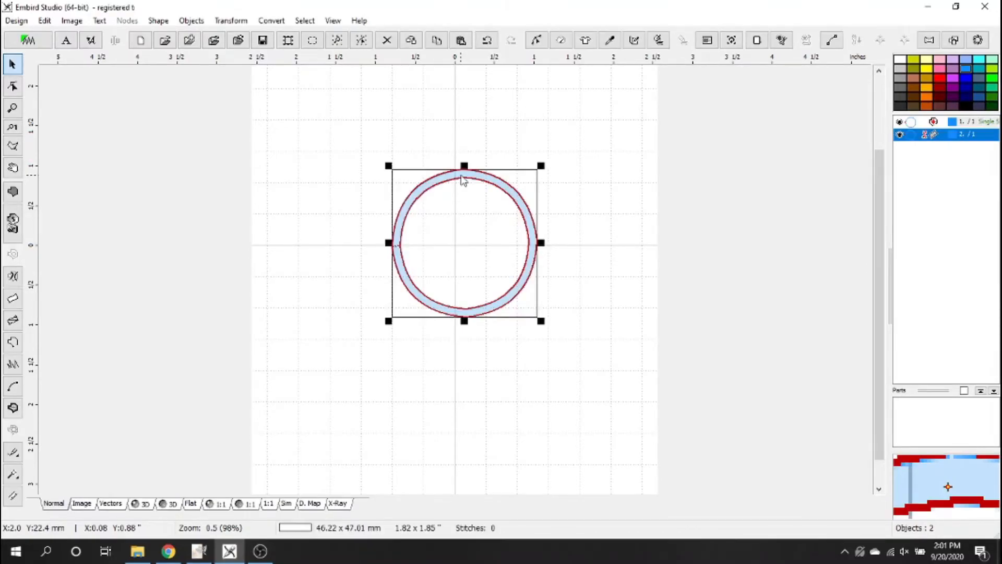
{"action": "left_click", "coordinate": [272, 21]}
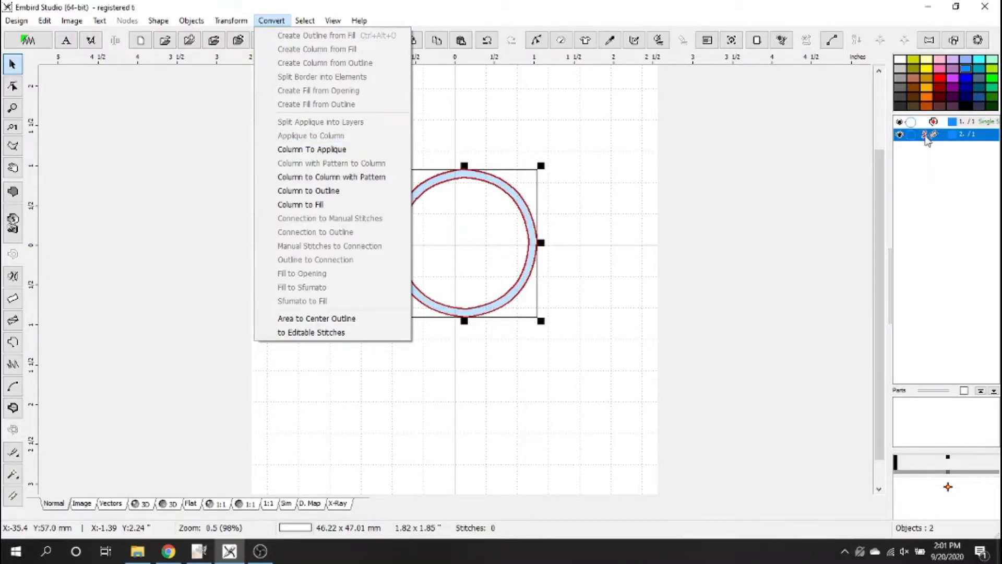
{"action": "left_click", "coordinate": [394, 153]}
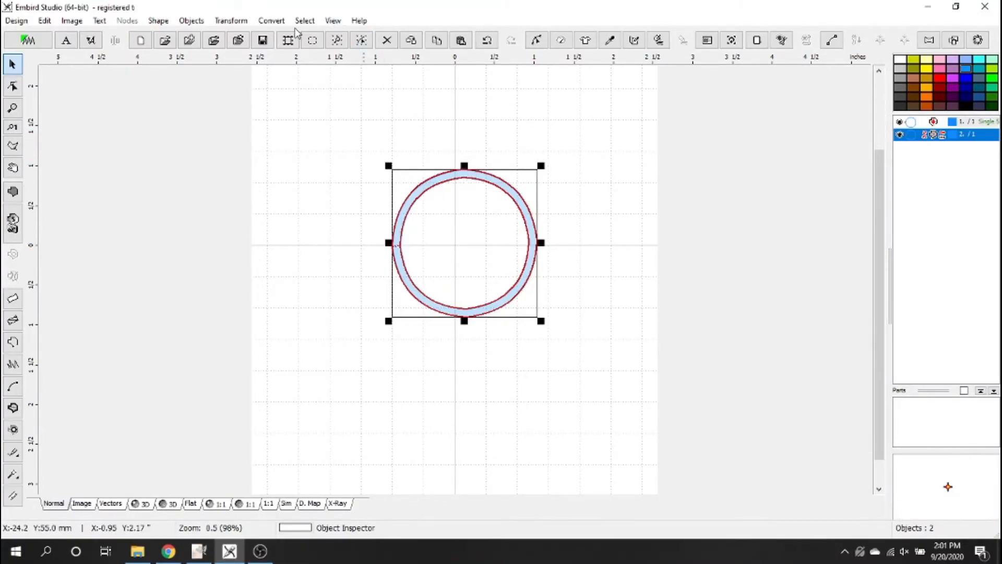
Delete the single-stitch circle outline from the design, keeping only the ring-shaped applique.
{"action": "left_click", "coordinate": [272, 20]}
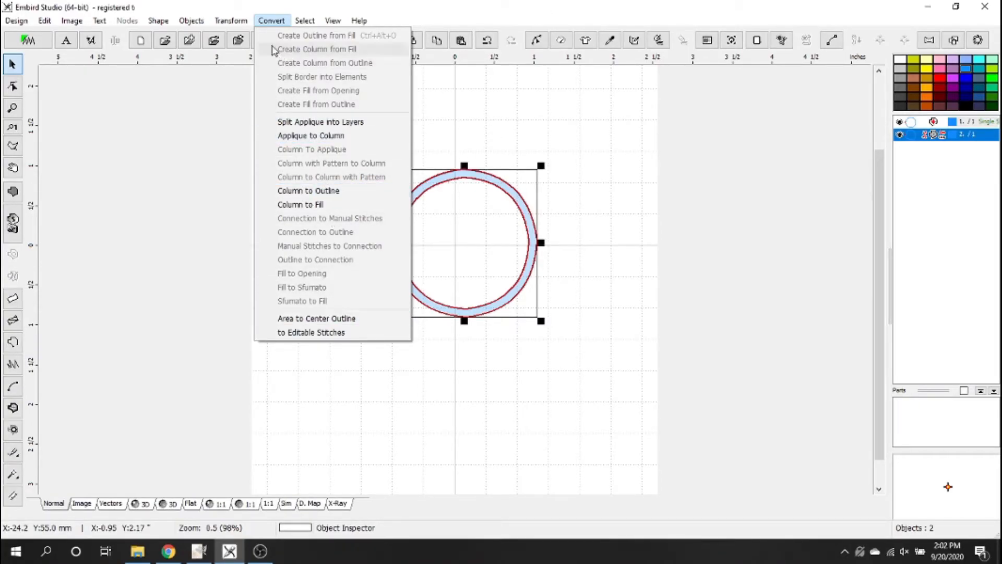
{"action": "left_click", "coordinate": [498, 6]}
{"action": "left_click", "coordinate": [920, 121]}
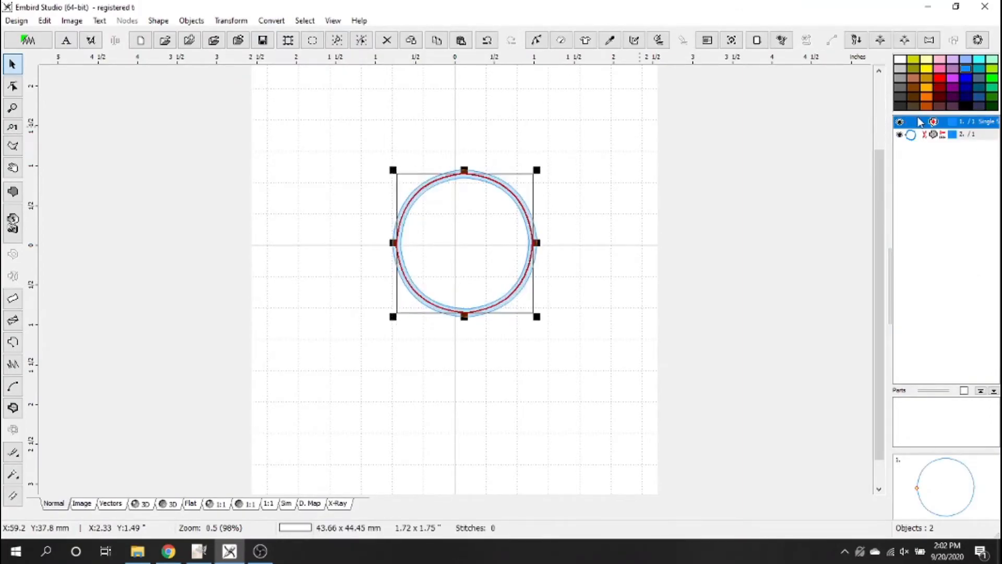
{"action": "key", "text": "Delete"}
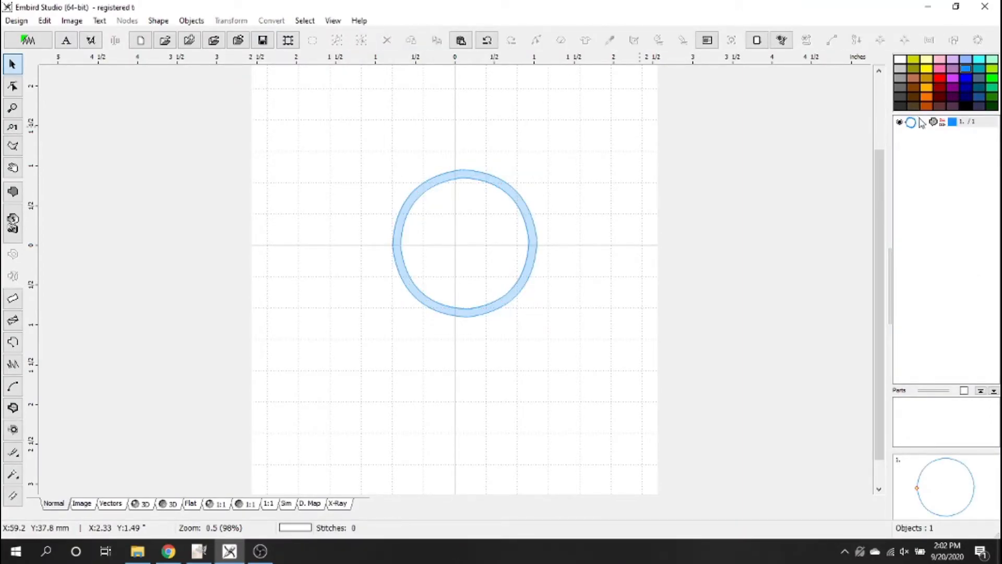
{"action": "left_click", "coordinate": [931, 123]}
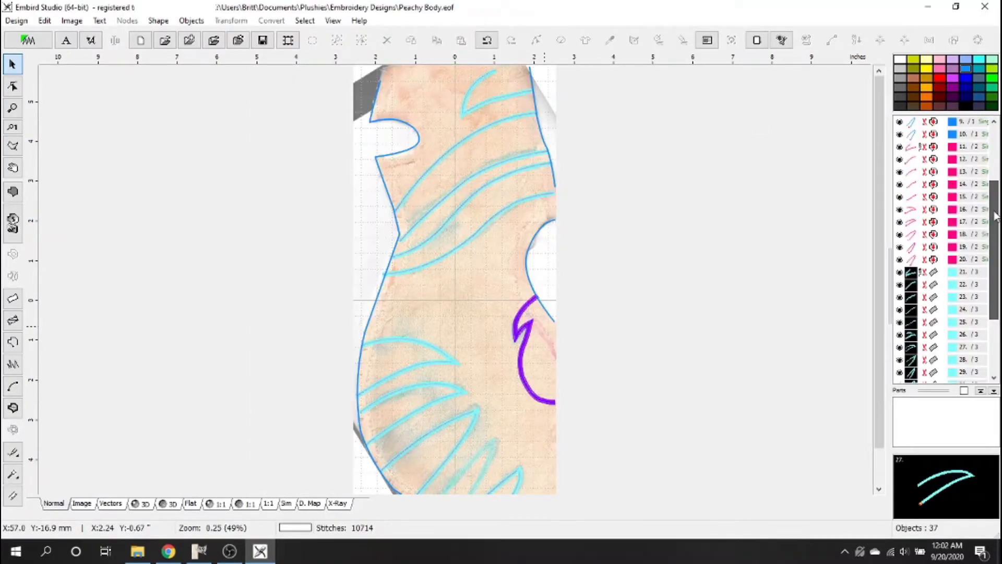
Compile the Peachy Body design and put it into Embird Editor.
{"action": "left_click_drag", "start_coordinate": [996, 216], "coordinate": [996, 187]}
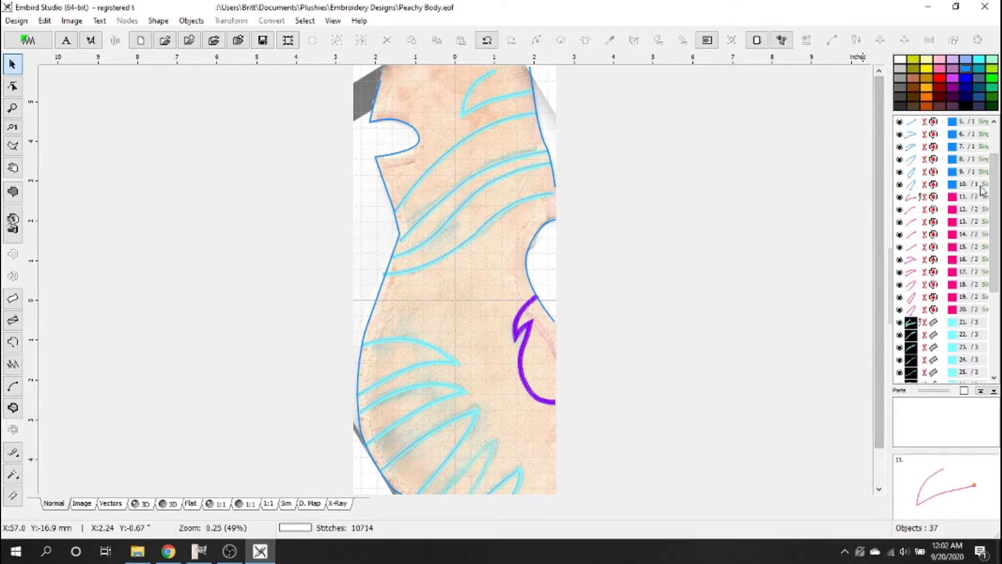
{"action": "left_click_drag", "start_coordinate": [996, 183], "coordinate": [992, 165]}
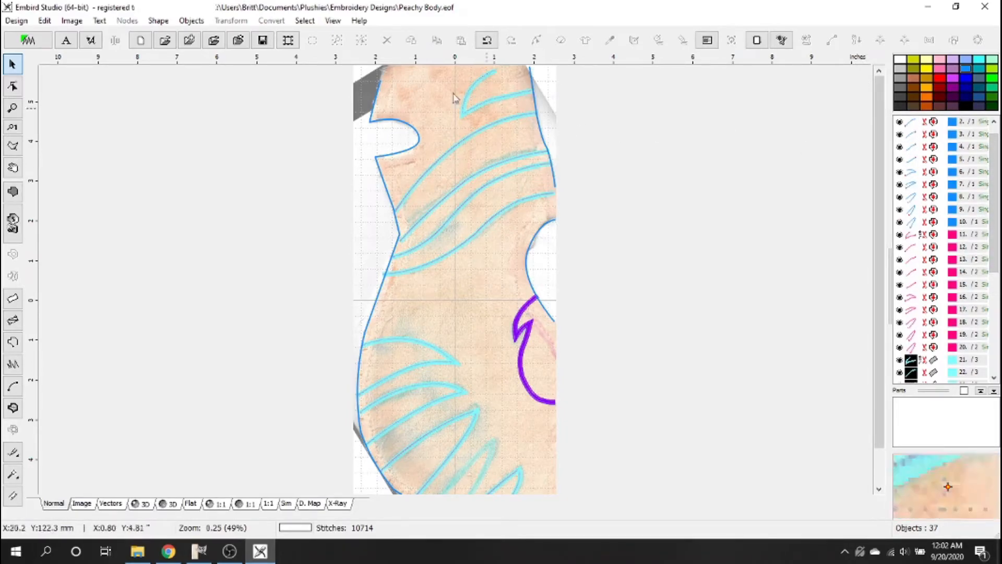
{"action": "left_click", "coordinate": [267, 44]}
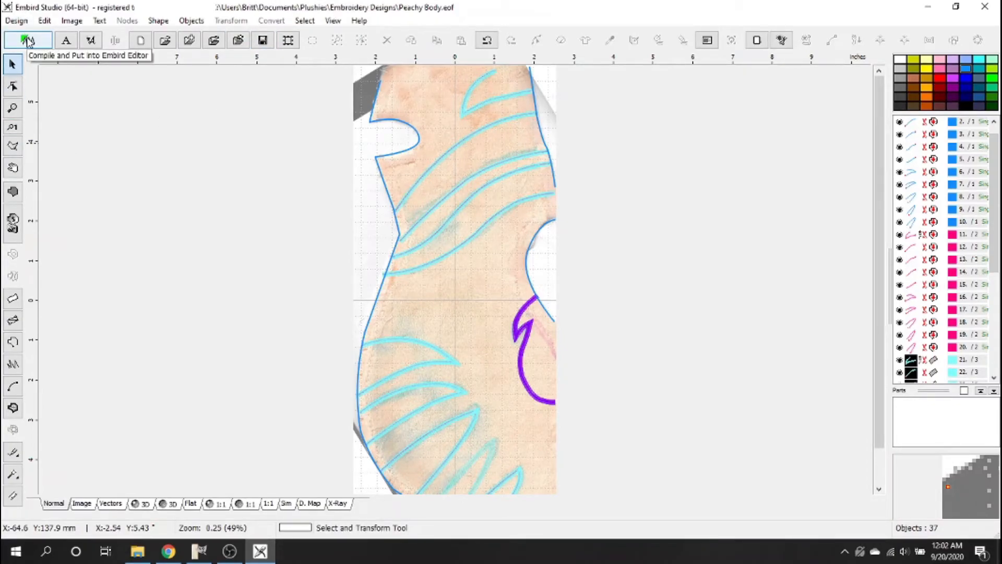
{"action": "left_click", "coordinate": [27, 43]}
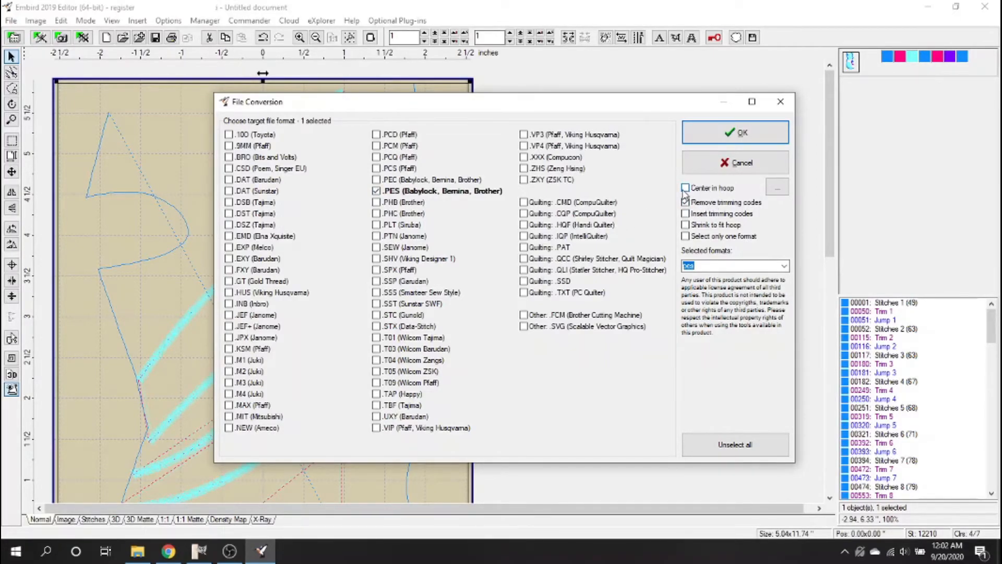
Save the design as Peachy Body in .PES format in the Embroidery Designs folder, skipping the thread catalog choice.
{"action": "left_click", "coordinate": [741, 133]}
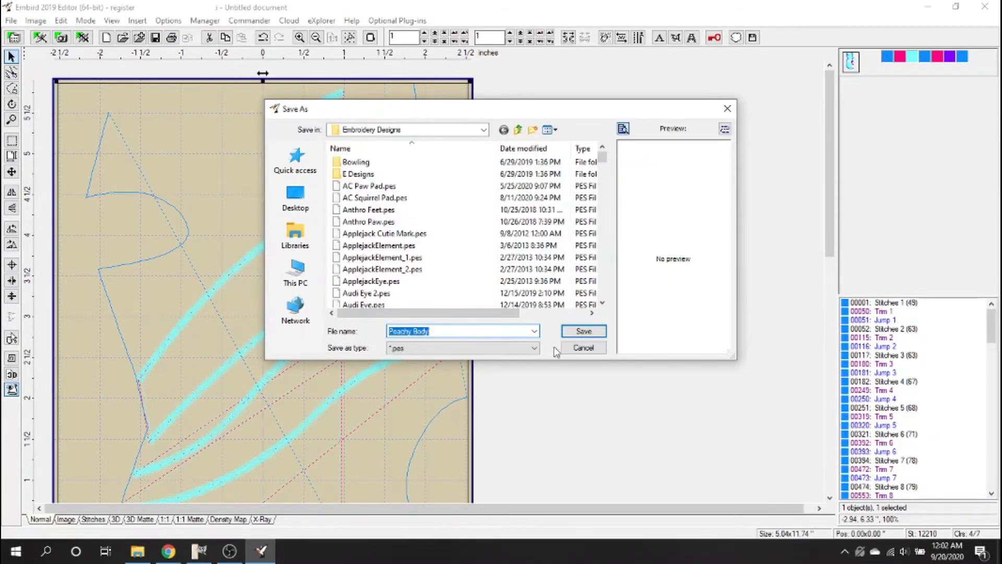
{"action": "key", "text": "Return"}
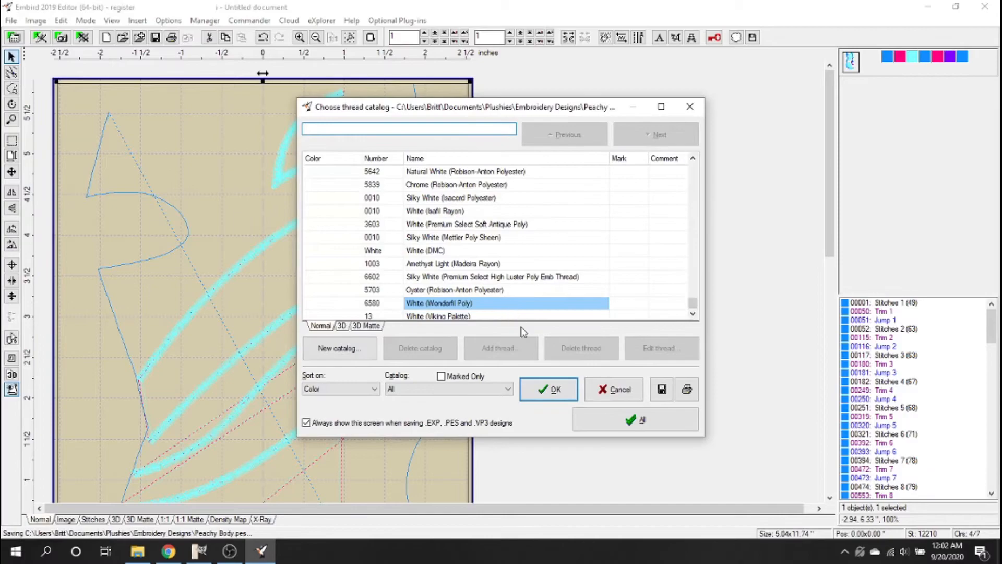
{"action": "left_click", "coordinate": [601, 383]}
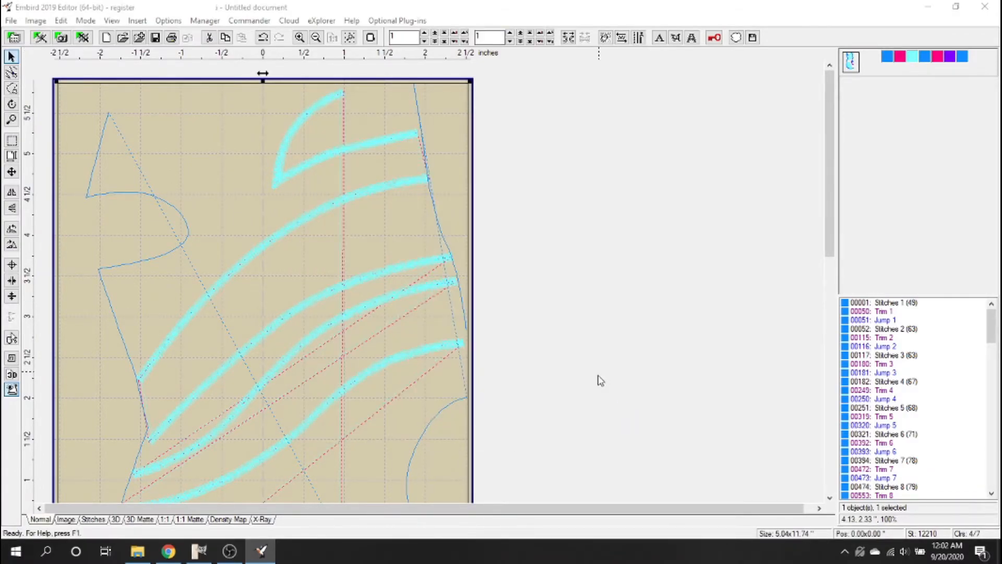
Deselect the design and set the hoop size to Brother Jumbo Large (overlap, 5.12 x 11.81") - Vertical.
{"action": "scroll", "coordinate": [600, 381], "scroll_direction": "down", "scroll_amount": 3}
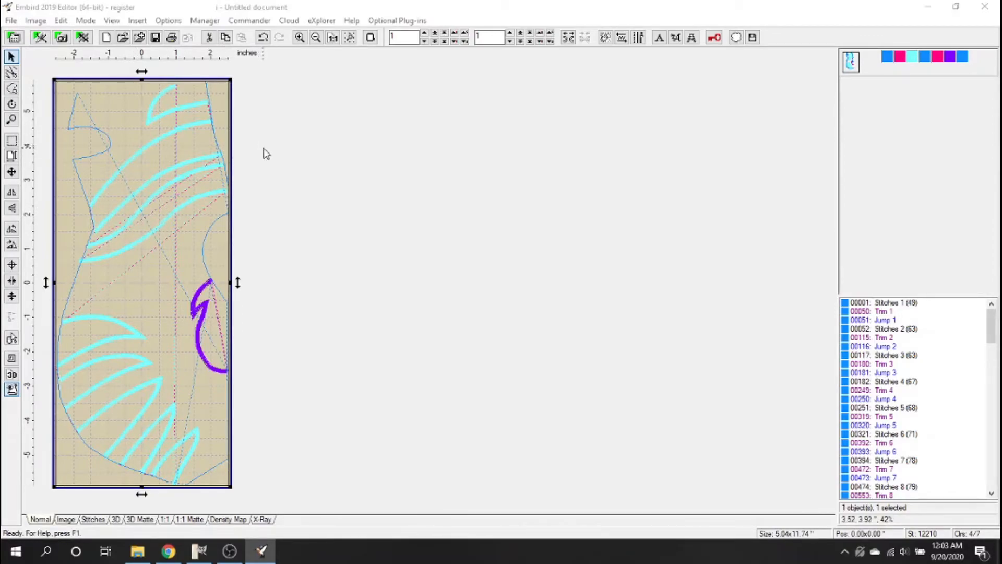
{"action": "left_click", "coordinate": [333, 119]}
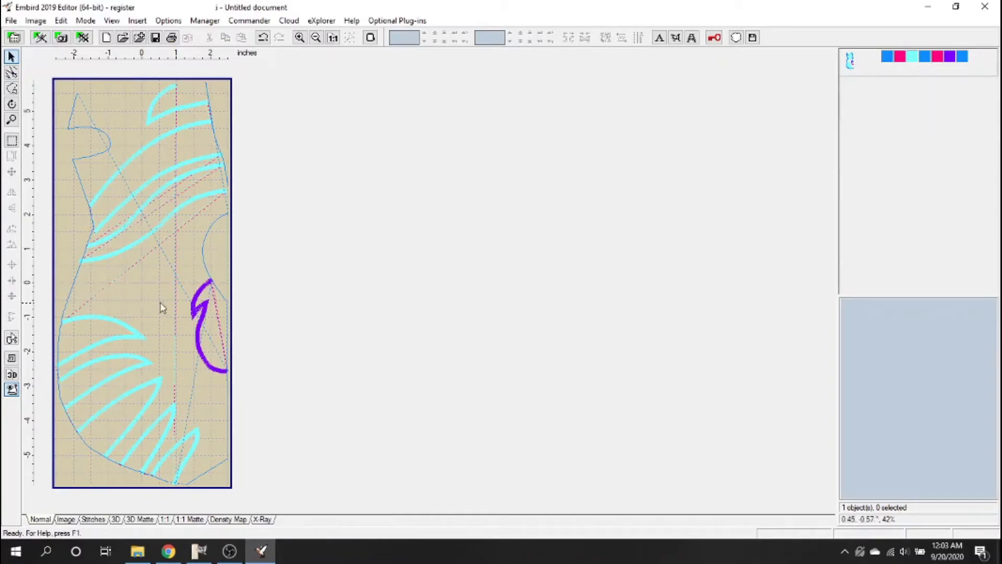
{"action": "left_click", "coordinate": [371, 38]}
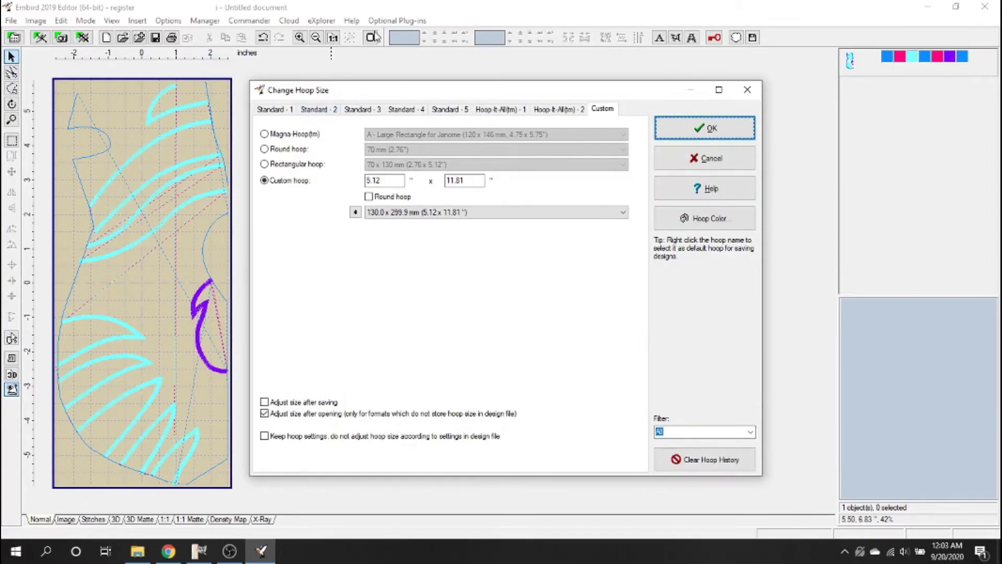
{"action": "left_click", "coordinate": [286, 111]}
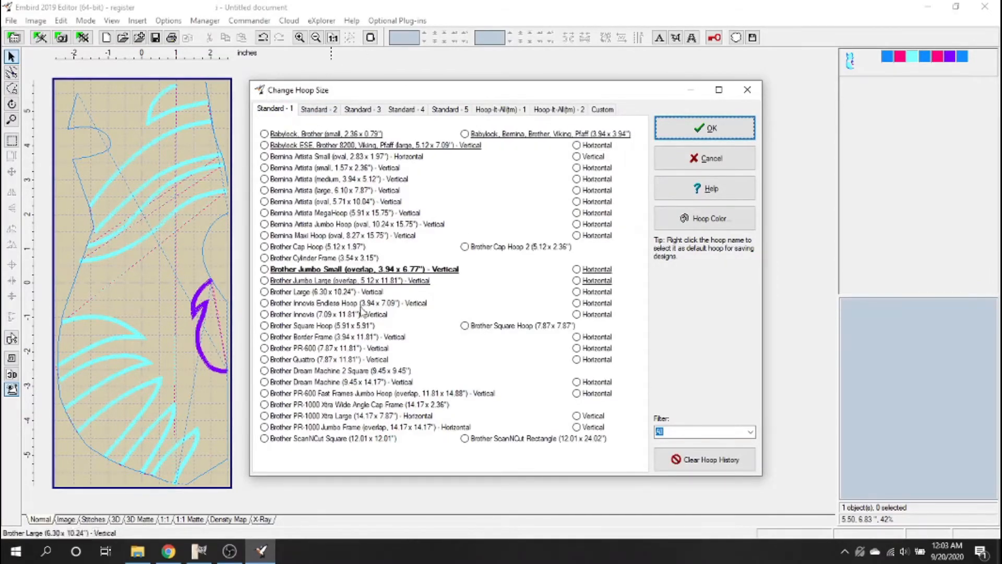
{"action": "left_click", "coordinate": [667, 135]}
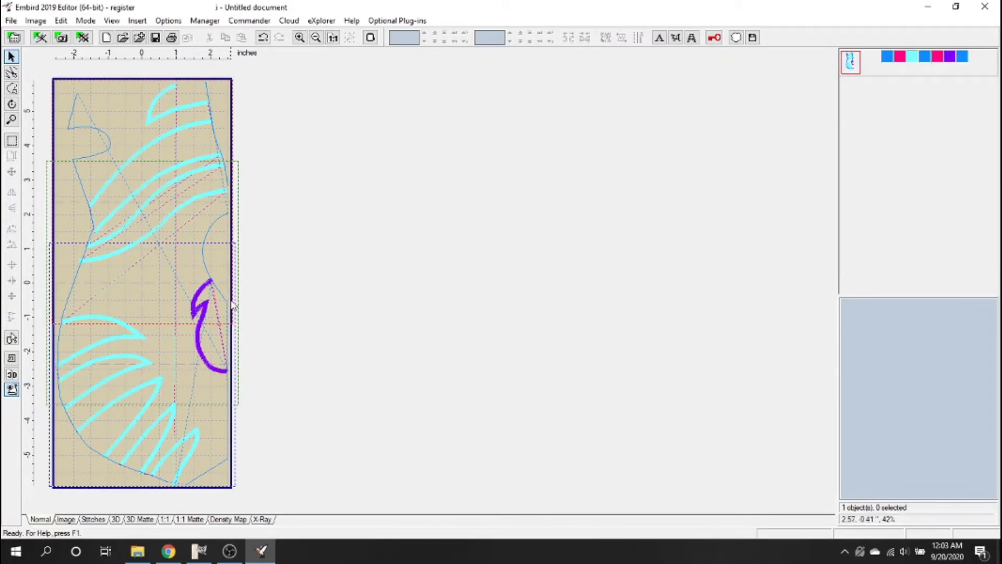
Examine the body design from end to end against the overlapping hoop section boundaries.
{"action": "scroll", "coordinate": [112, 176], "scroll_direction": "up", "scroll_amount": 1}
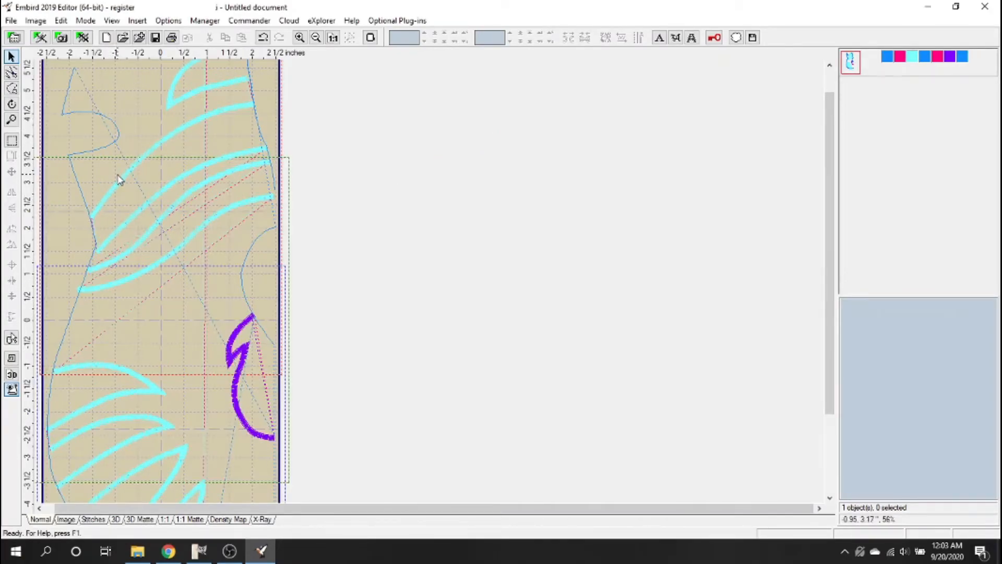
{"action": "left_click_drag", "start_coordinate": [824, 267], "coordinate": [830, 248]}
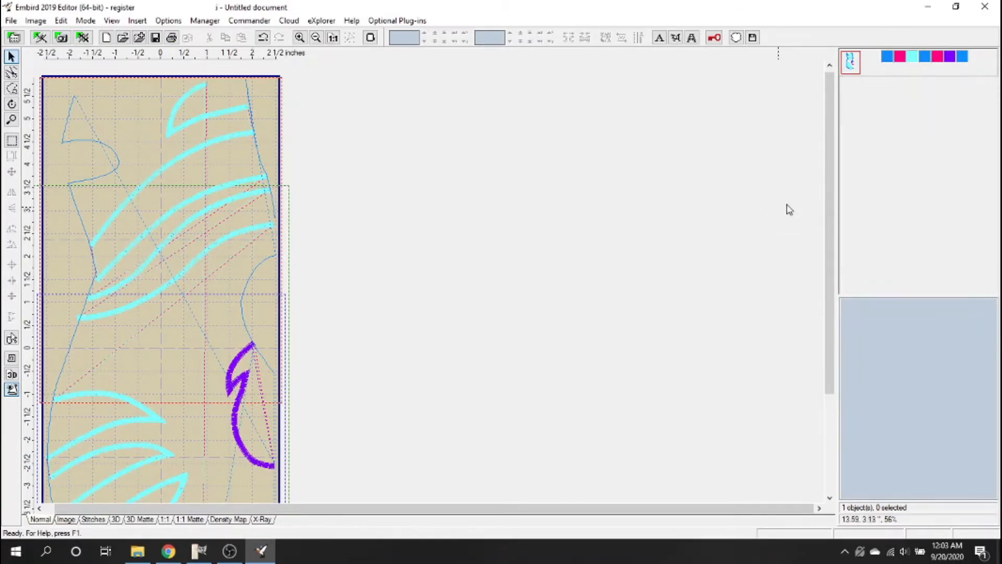
{"action": "left_click_drag", "start_coordinate": [827, 199], "coordinate": [830, 320]}
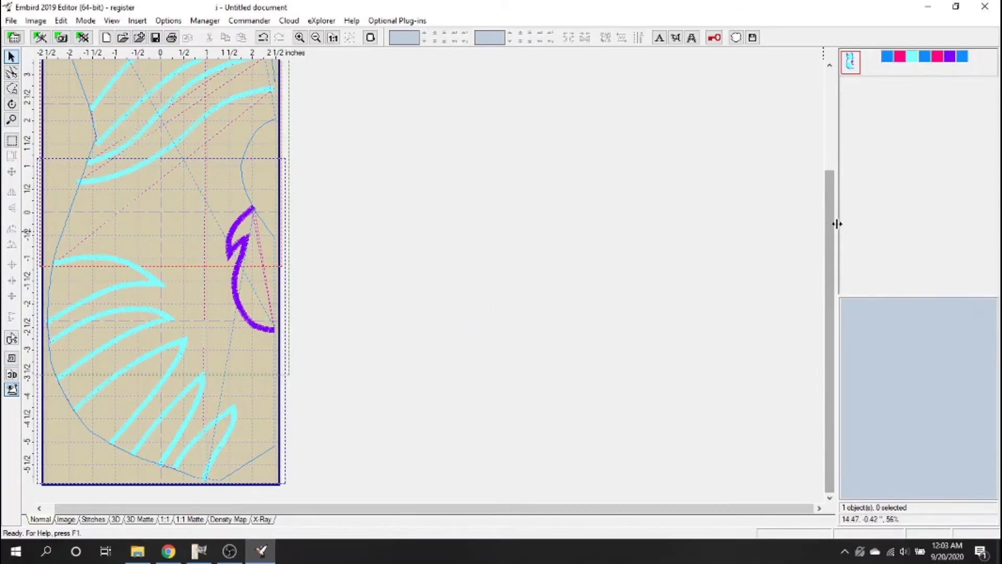
{"action": "left_click_drag", "start_coordinate": [830, 233], "coordinate": [838, 225]}
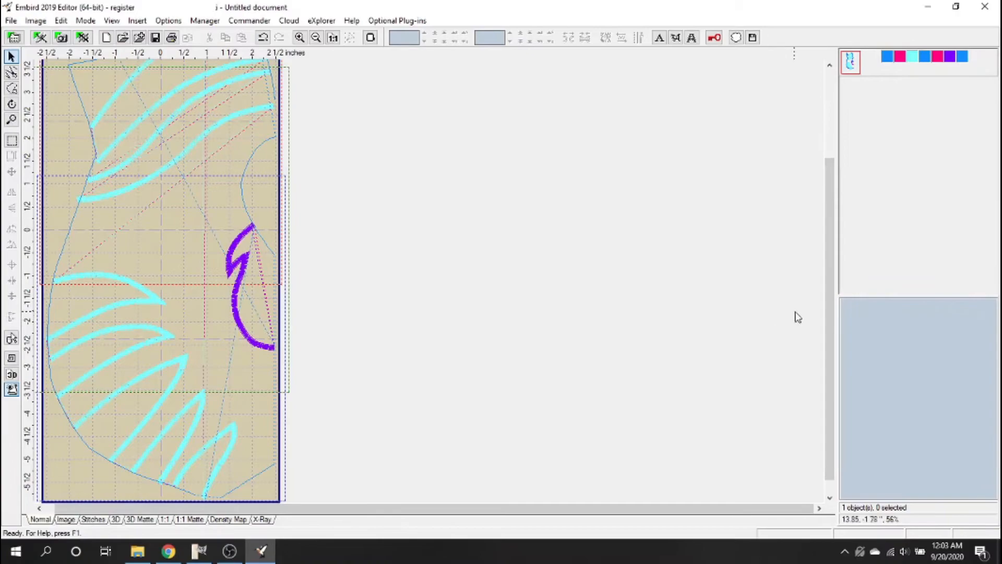
{"action": "left_click_drag", "start_coordinate": [828, 271], "coordinate": [846, 161]}
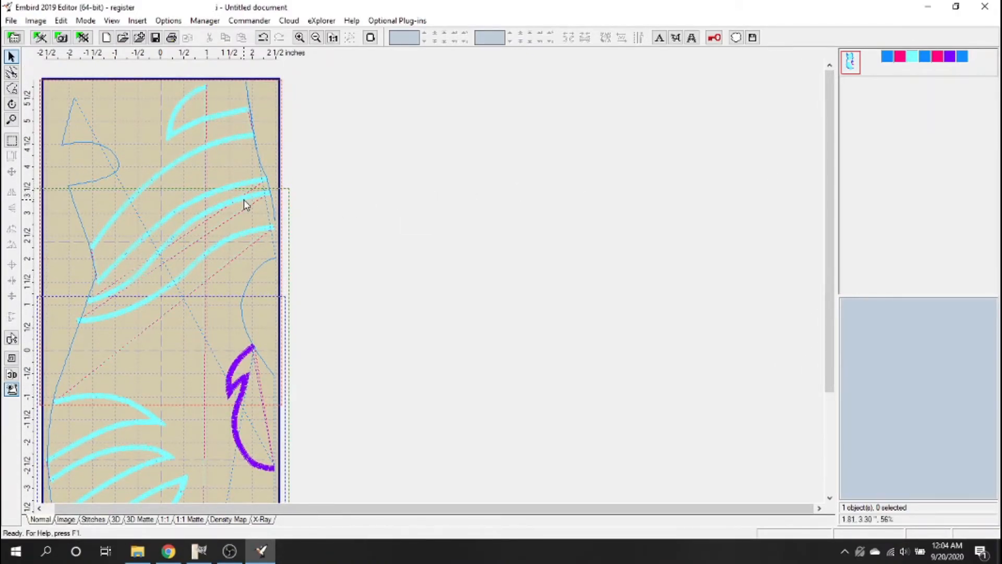
{"action": "scroll", "coordinate": [195, 280], "scroll_direction": "down", "scroll_amount": 1}
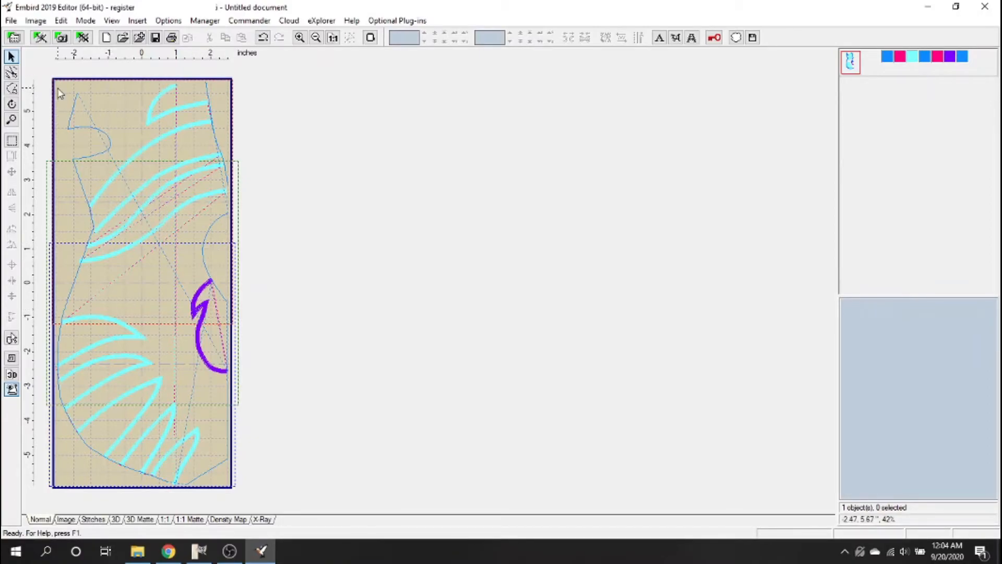
Try to auto-split the whole body design in accordance with the hoop boundary, separating the objects before splitting.
{"action": "left_click", "coordinate": [201, 204]}
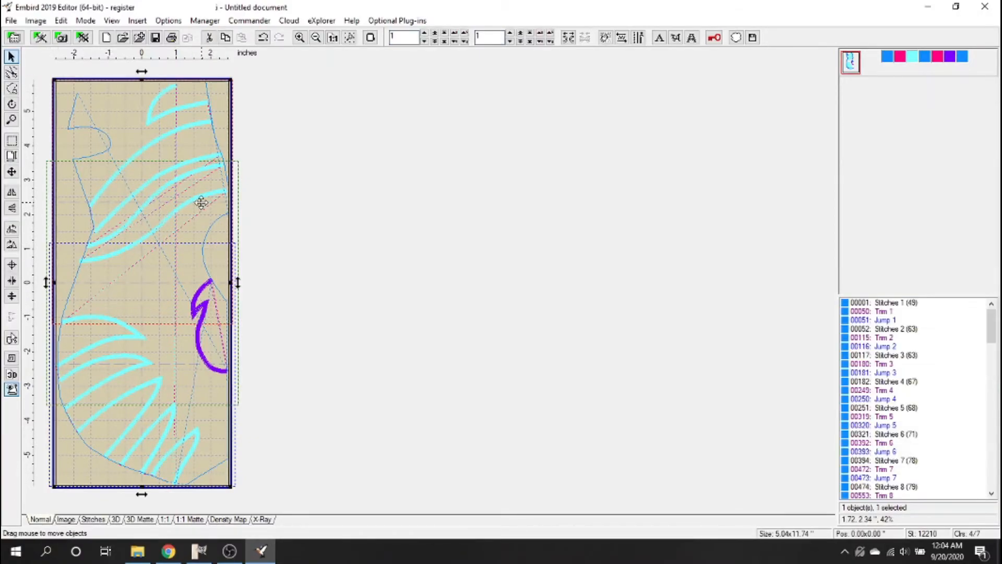
{"action": "right_click", "coordinate": [201, 203]}
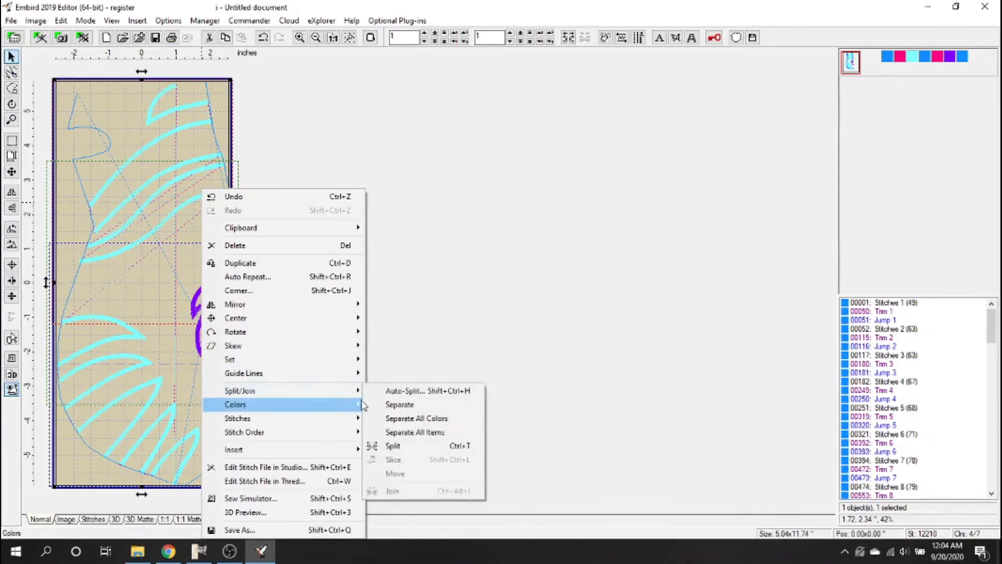
{"action": "mouse_move", "coordinate": [246, 391]}
{"action": "left_click", "coordinate": [396, 390]}
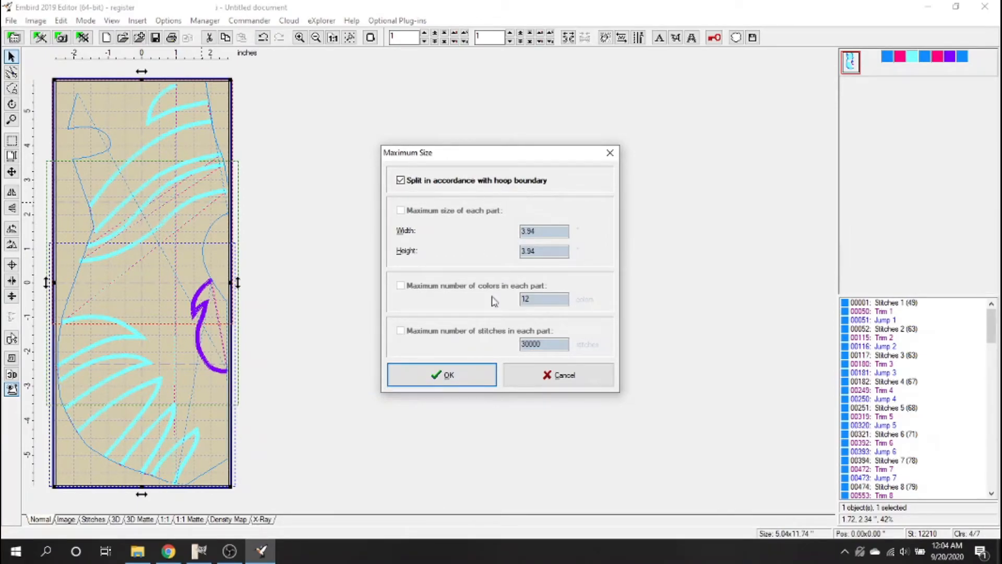
{"action": "left_click", "coordinate": [465, 374]}
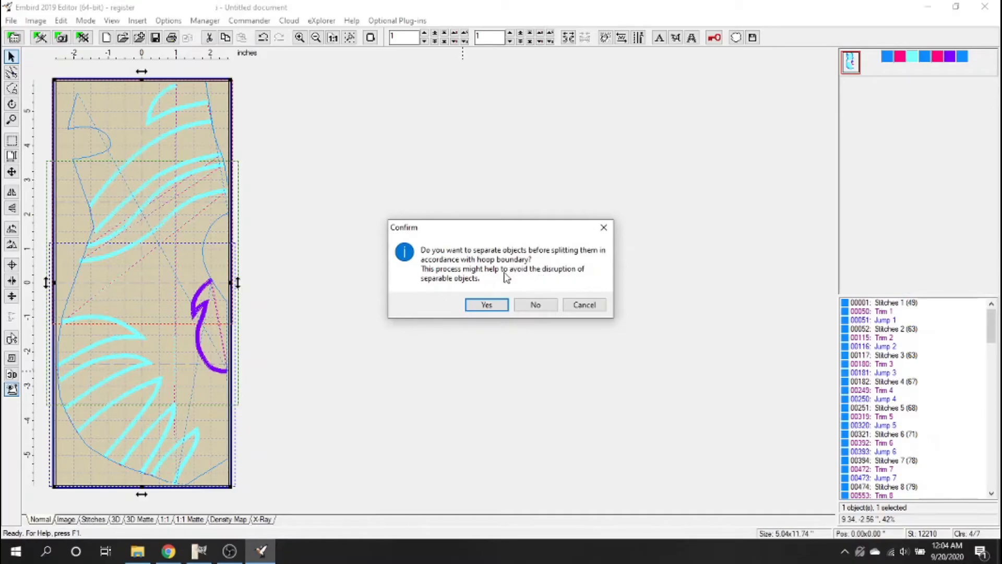
{"action": "left_click", "coordinate": [488, 304]}
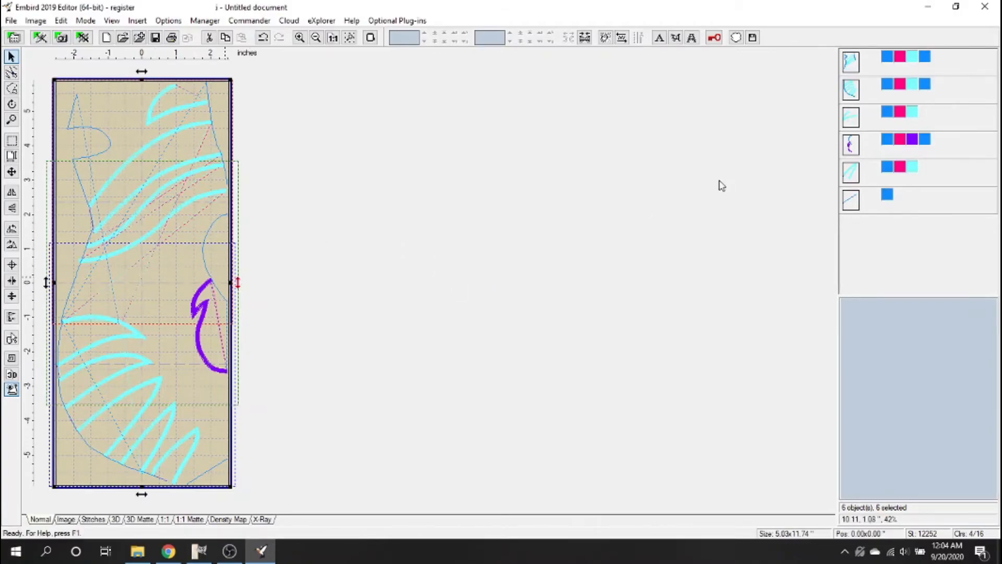
Inspect the second split part near the hoop boundary, and undo the auto-split.
{"action": "left_click", "coordinate": [855, 104]}
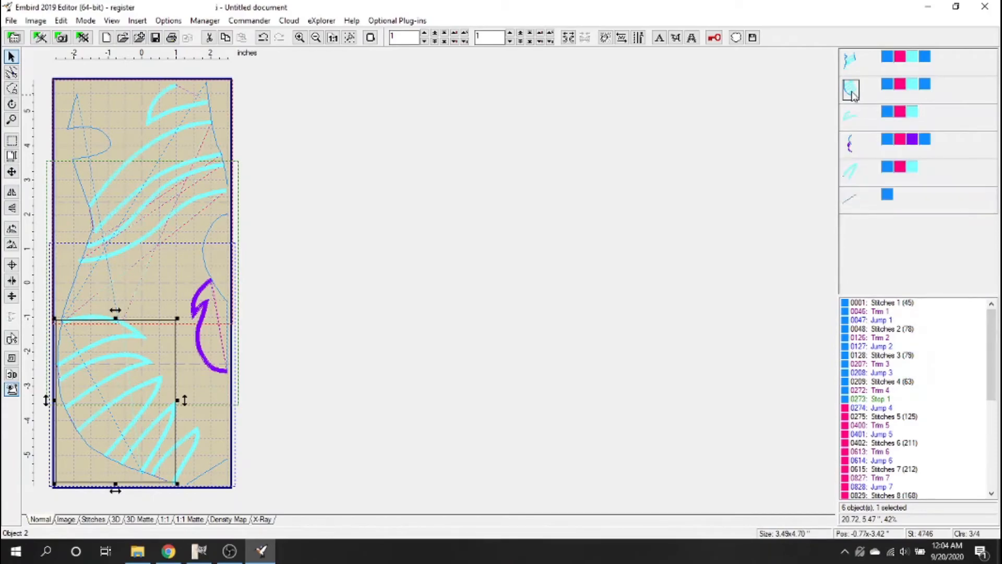
{"action": "scroll", "coordinate": [97, 342], "scroll_direction": "up", "scroll_amount": 1}
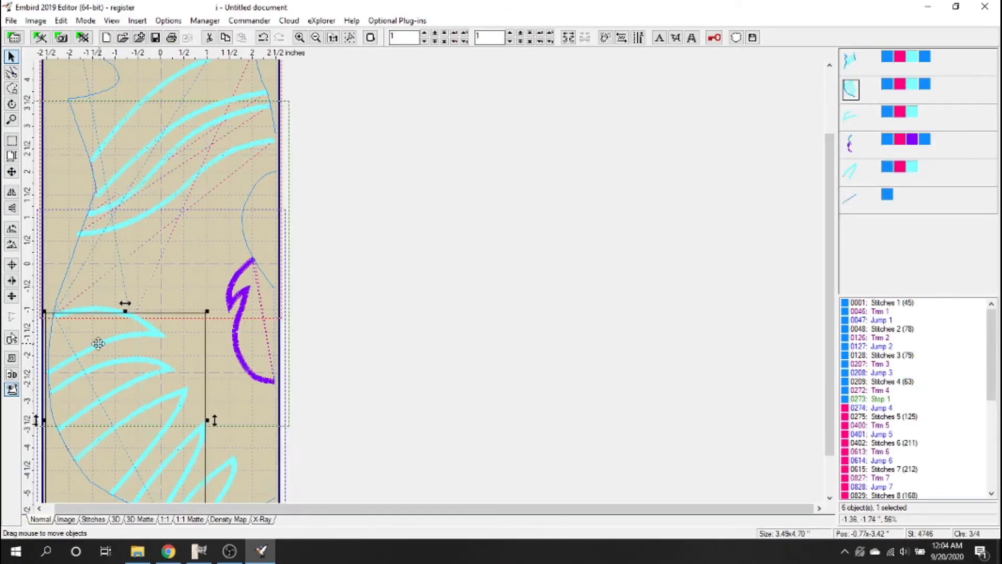
{"action": "scroll", "coordinate": [83, 313], "scroll_direction": "up", "scroll_amount": 1}
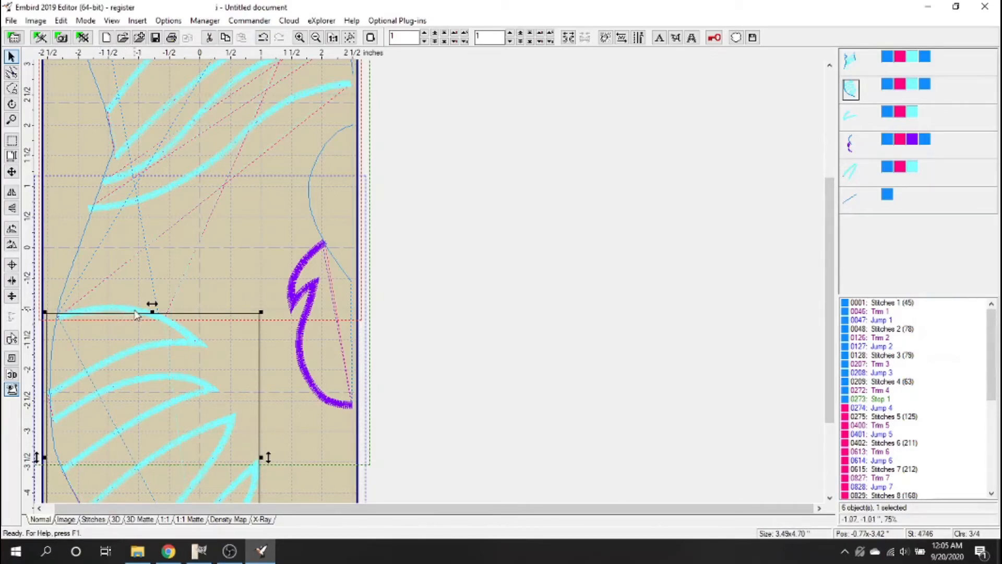
{"action": "key", "text": "ctrl+z"}
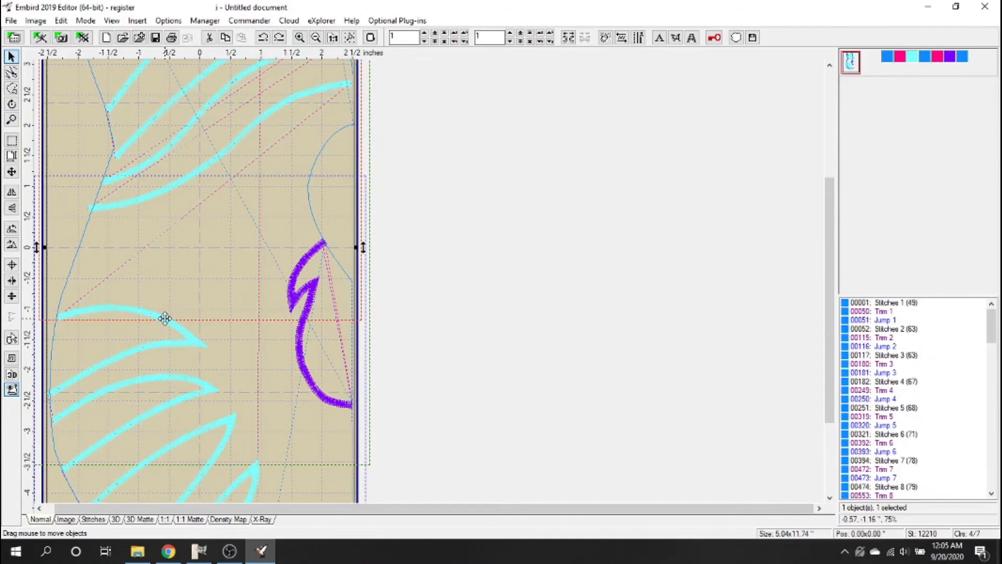
Auto-split the body design in accordance with the hoop boundary without separating objects, and select the first resulting part.
{"action": "right_click", "coordinate": [205, 271]}
{"action": "mouse_move", "coordinate": [292, 390]}
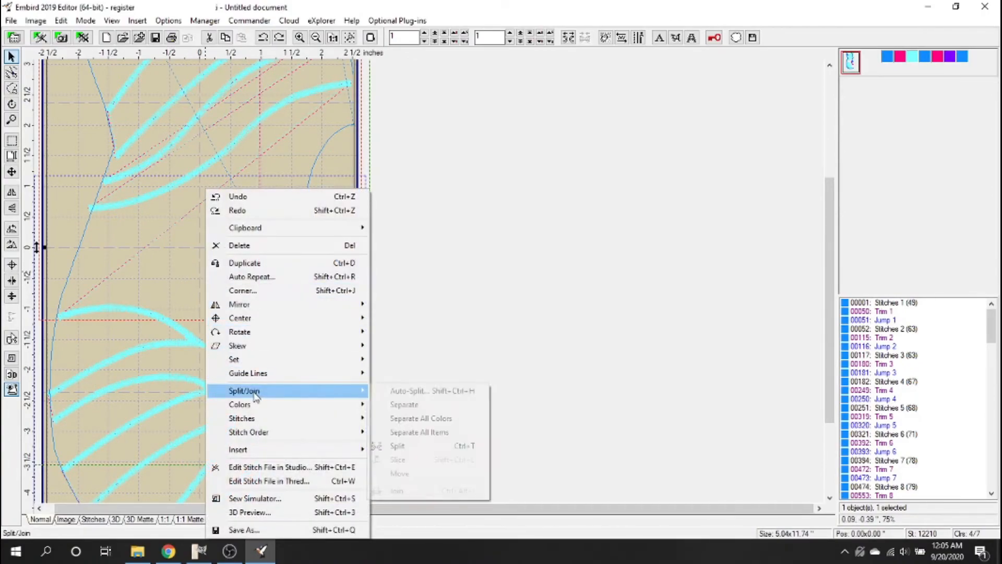
{"action": "left_click", "coordinate": [427, 391]}
{"action": "left_click", "coordinate": [453, 374]}
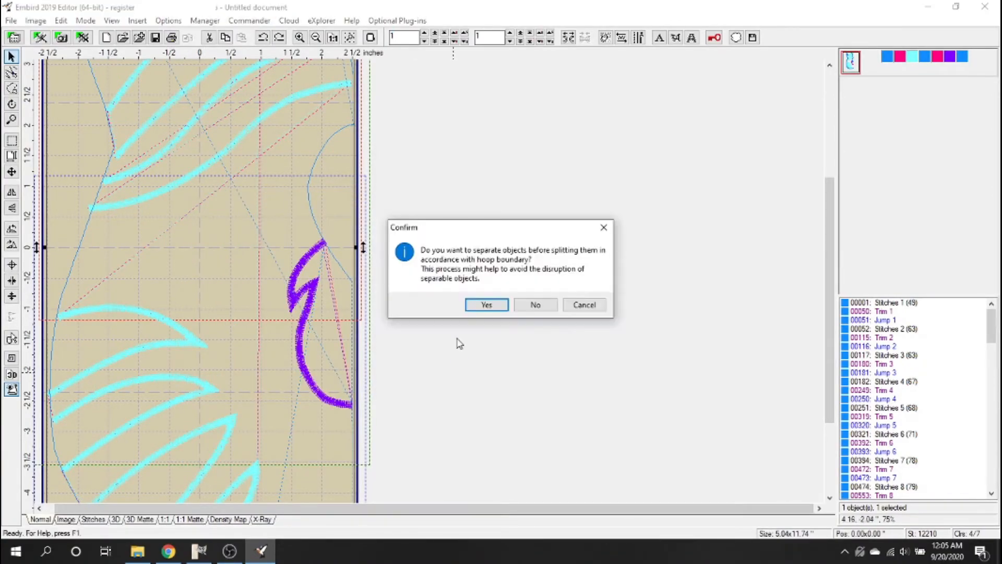
{"action": "left_click", "coordinate": [535, 307]}
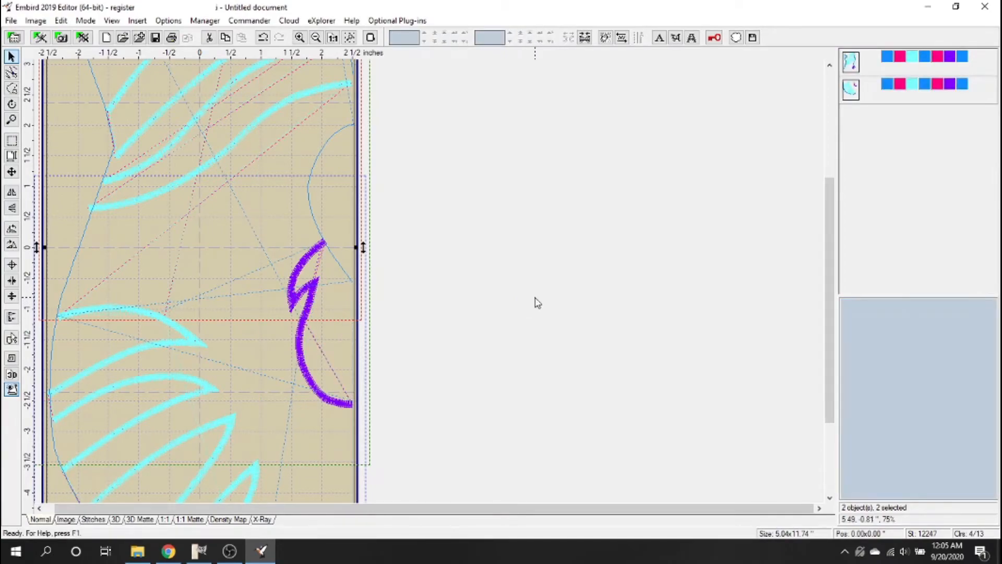
{"action": "left_click", "coordinate": [851, 64]}
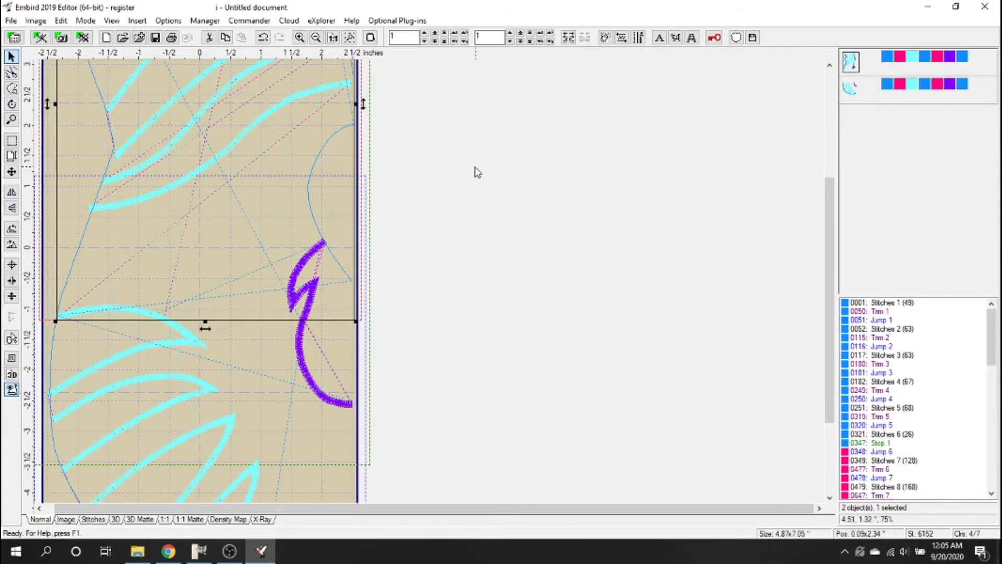
Inspect the first split part near the hoop boundary, and undo the auto-split of the body design.
{"action": "scroll", "coordinate": [477, 173], "scroll_direction": "down", "scroll_amount": 1}
{"action": "left_click_drag", "start_coordinate": [830, 207], "coordinate": [832, 137]}
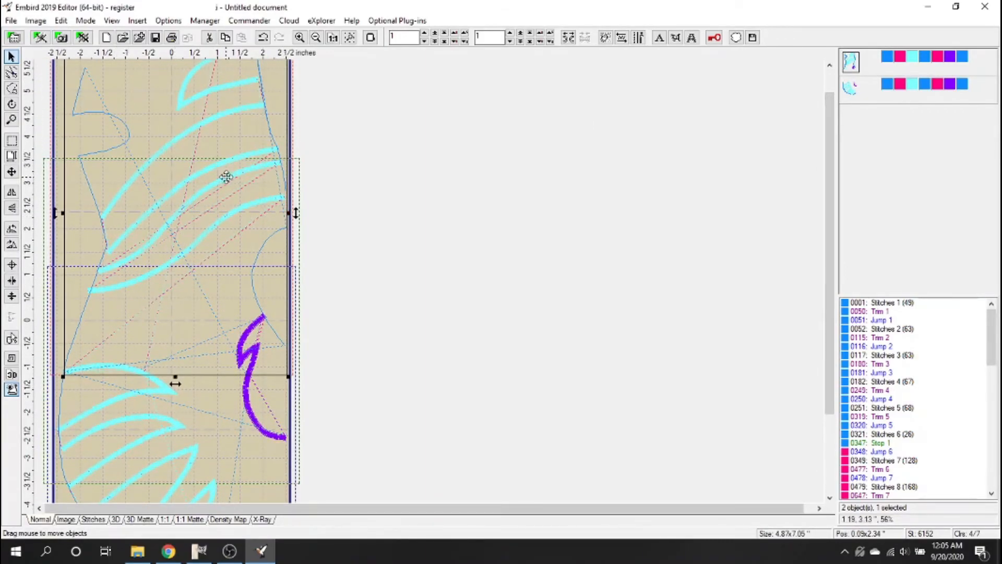
{"action": "scroll", "coordinate": [83, 413], "scroll_direction": "up", "scroll_amount": 1}
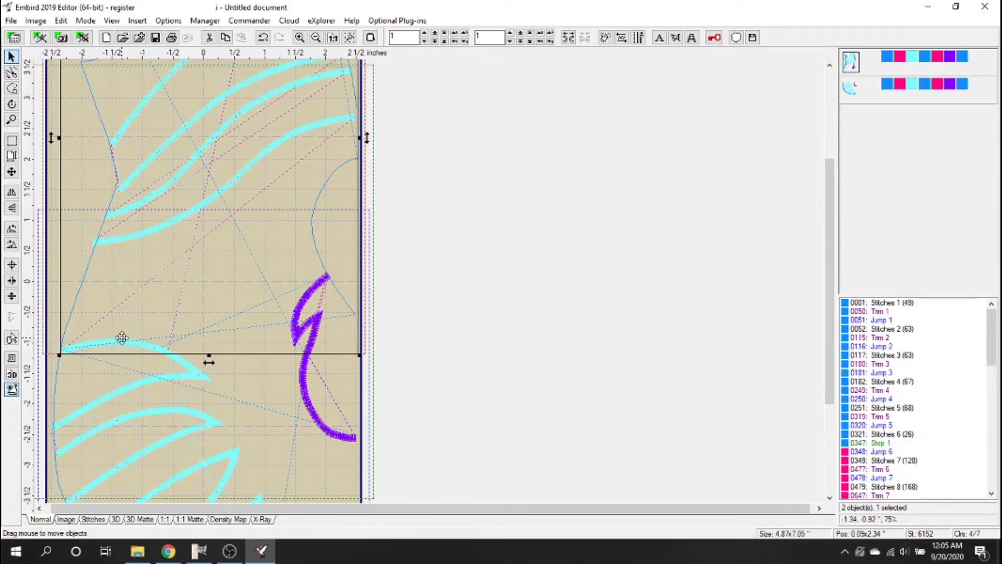
{"action": "key", "text": "ctrl+z"}
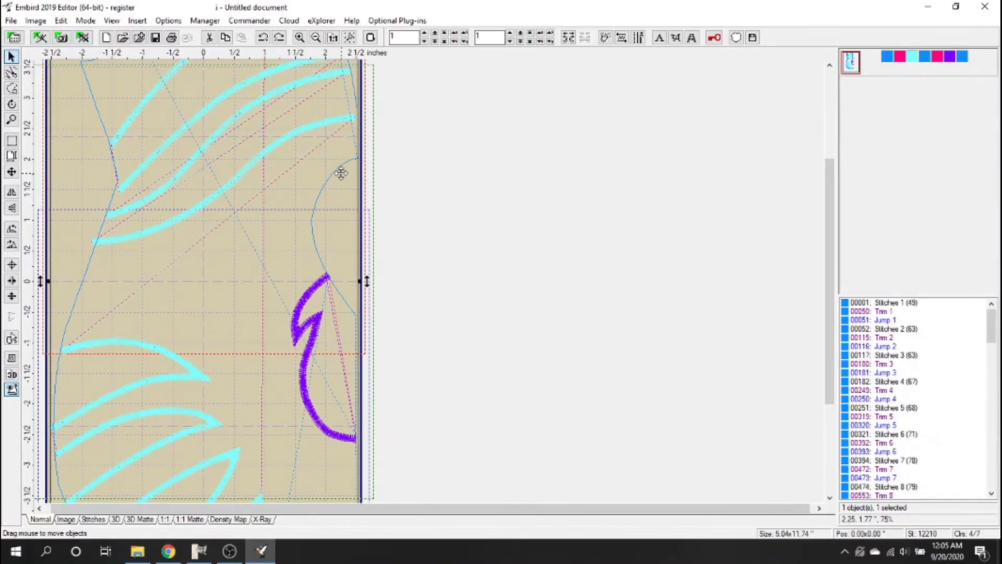
Examine the whole body design against the hoop section boundaries and the first stitch, trim and jump items of its stitch list.
{"action": "scroll", "coordinate": [340, 173], "scroll_direction": "down", "scroll_amount": 1}
{"action": "left_click_drag", "start_coordinate": [831, 156], "coordinate": [830, 87]}
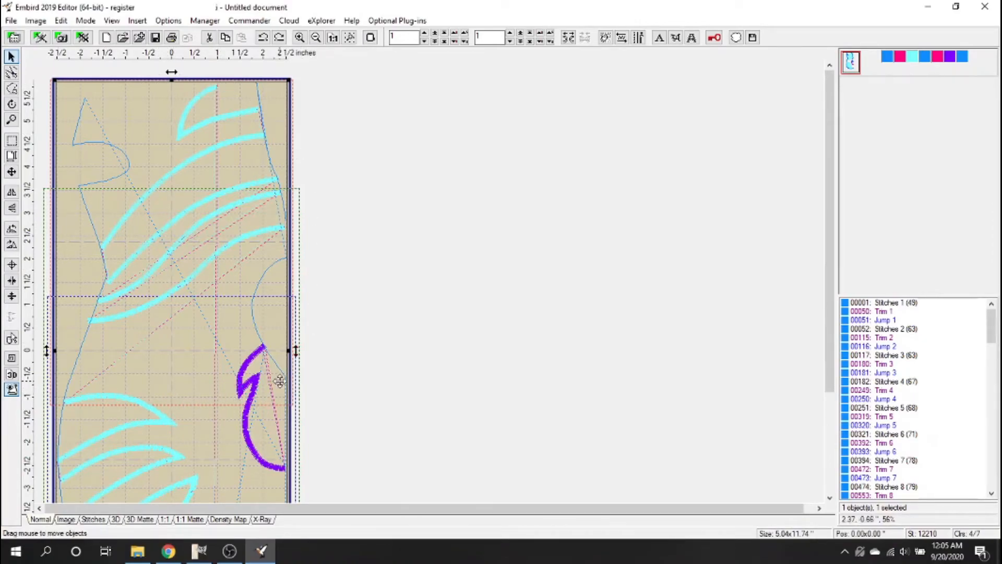
{"action": "left_click_drag", "start_coordinate": [825, 347], "coordinate": [825, 440]}
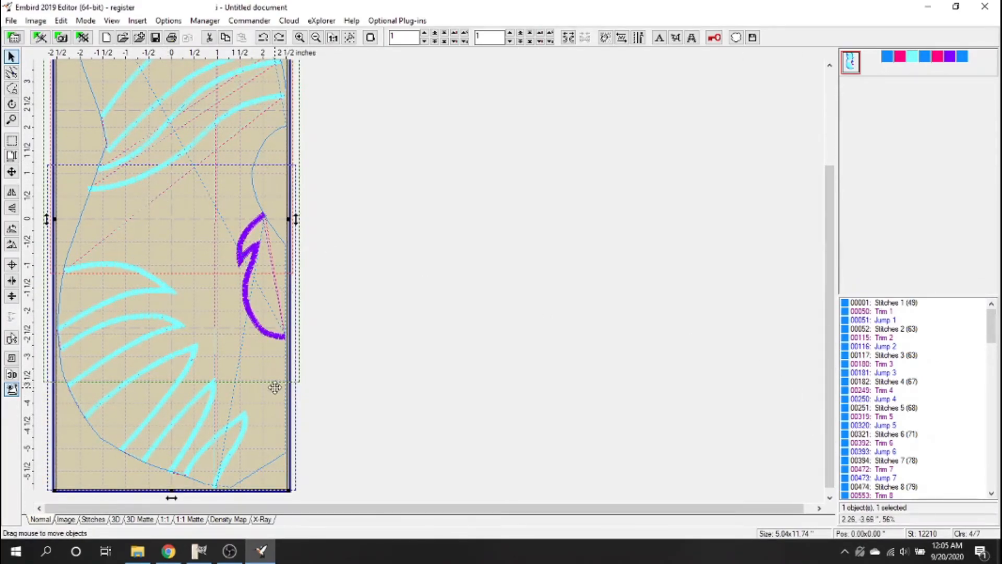
{"action": "left_click_drag", "start_coordinate": [828, 256], "coordinate": [829, 148]}
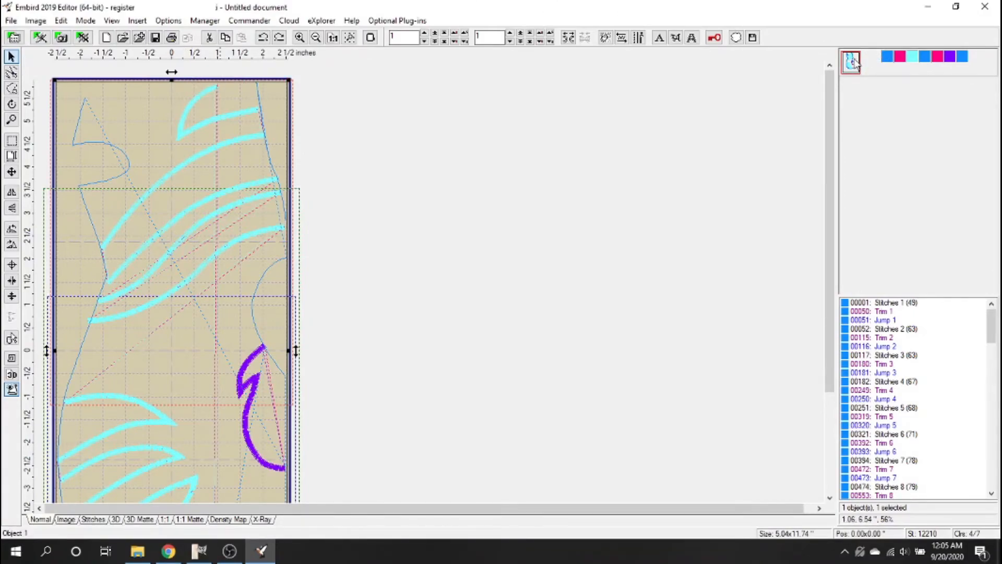
{"action": "mouse_move", "coordinate": [989, 326]}
{"action": "left_mouse_down"}
{"action": "mouse_move", "coordinate": [997, 473]}
{"action": "mouse_move", "coordinate": [994, 319]}
{"action": "left_mouse_up"}
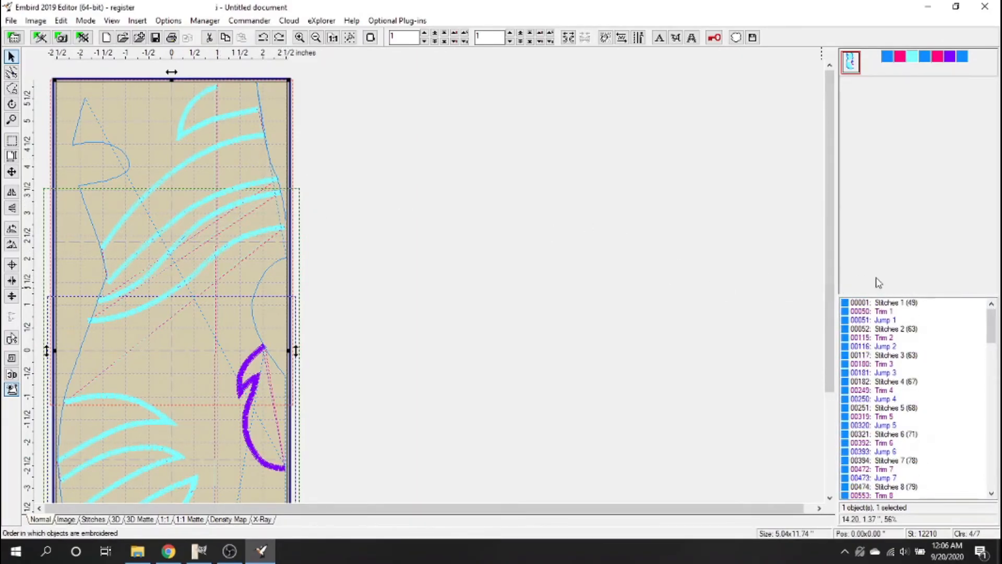
{"action": "left_click", "coordinate": [907, 309]}
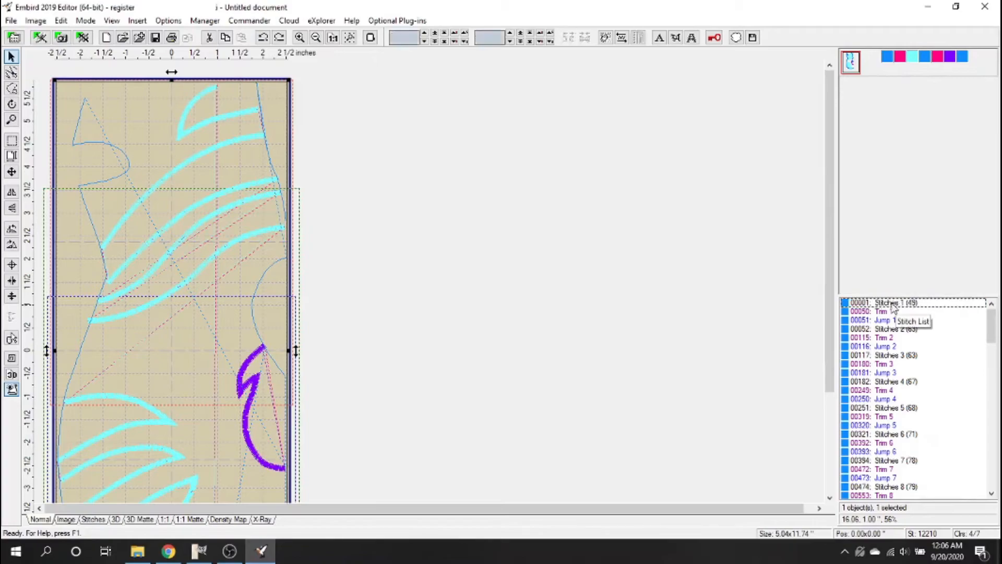
{"action": "left_click", "coordinate": [889, 312]}
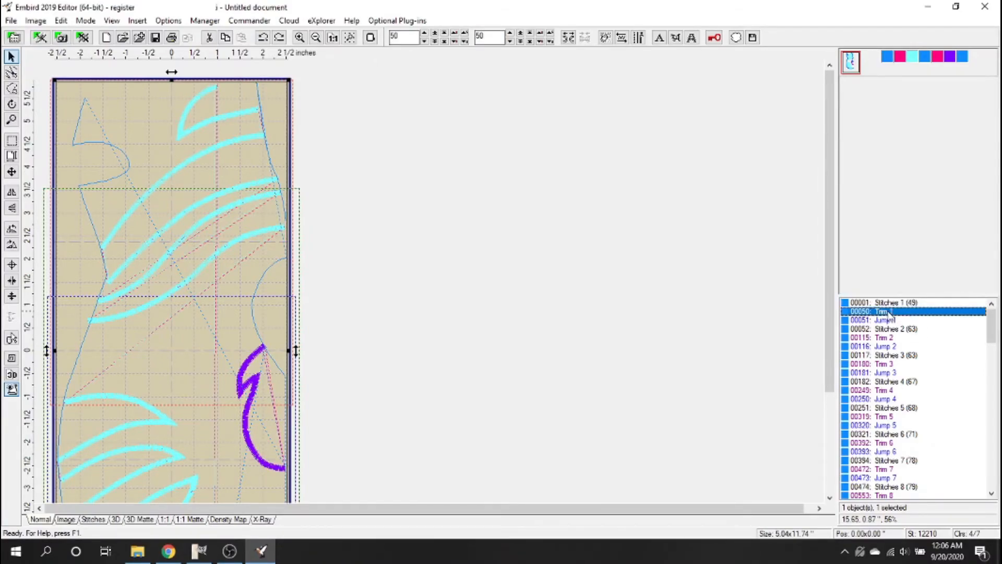
{"action": "left_click", "coordinate": [889, 321]}
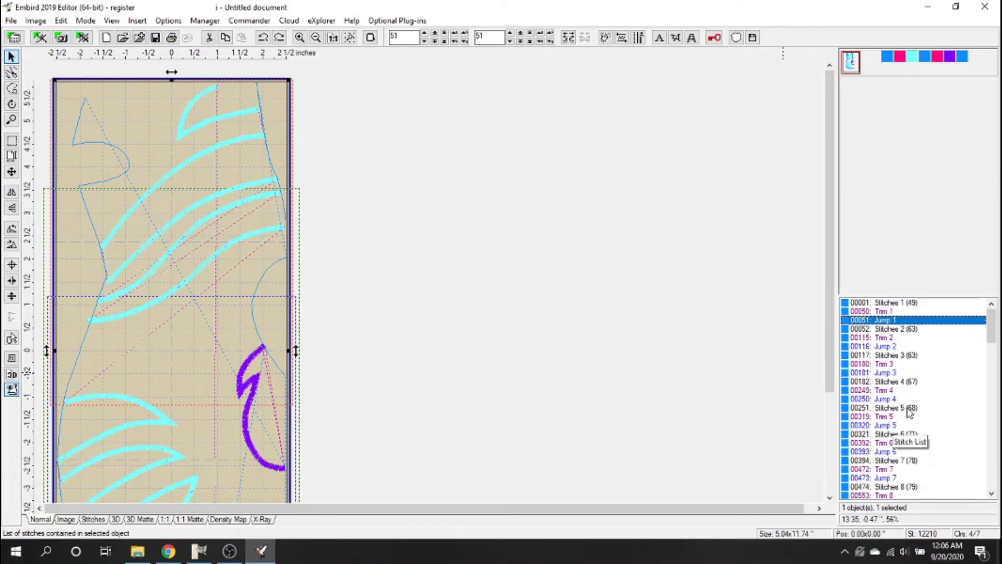
Split the body design before the Jump 5 item at stitch 320, and select the separated upper blue stripe stitches.
{"action": "left_click", "coordinate": [894, 427]}
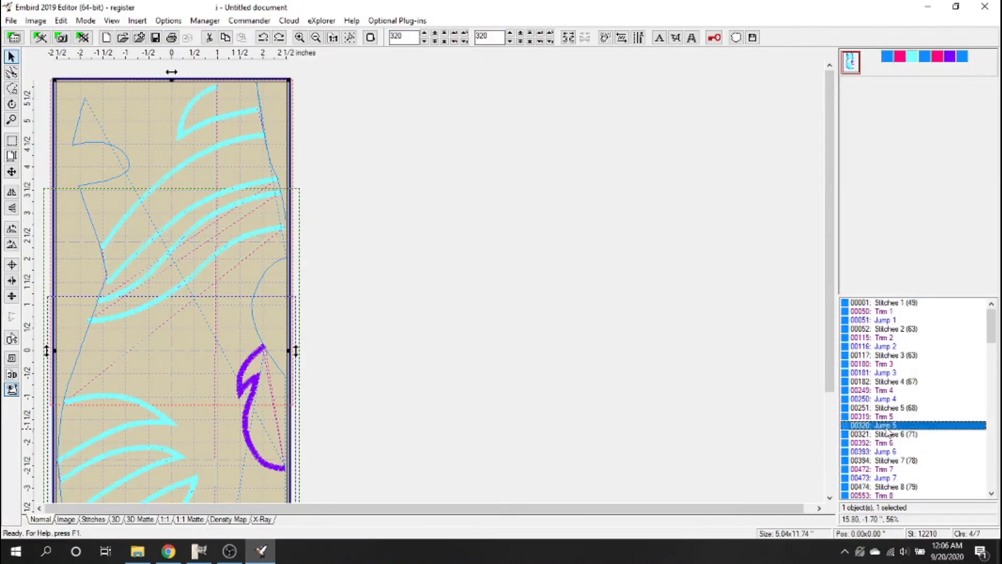
{"action": "right_click", "coordinate": [892, 428]}
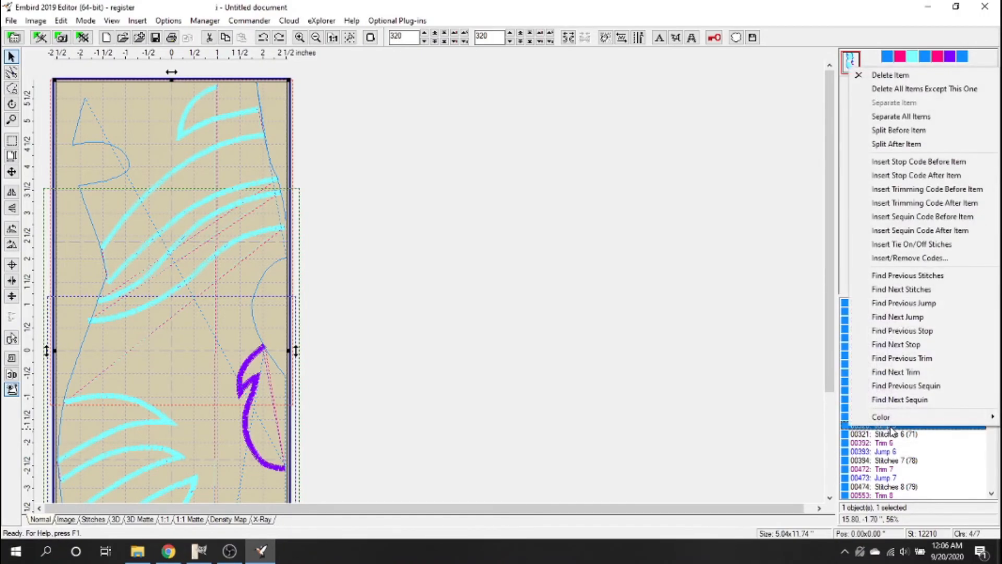
{"action": "left_click", "coordinate": [898, 132]}
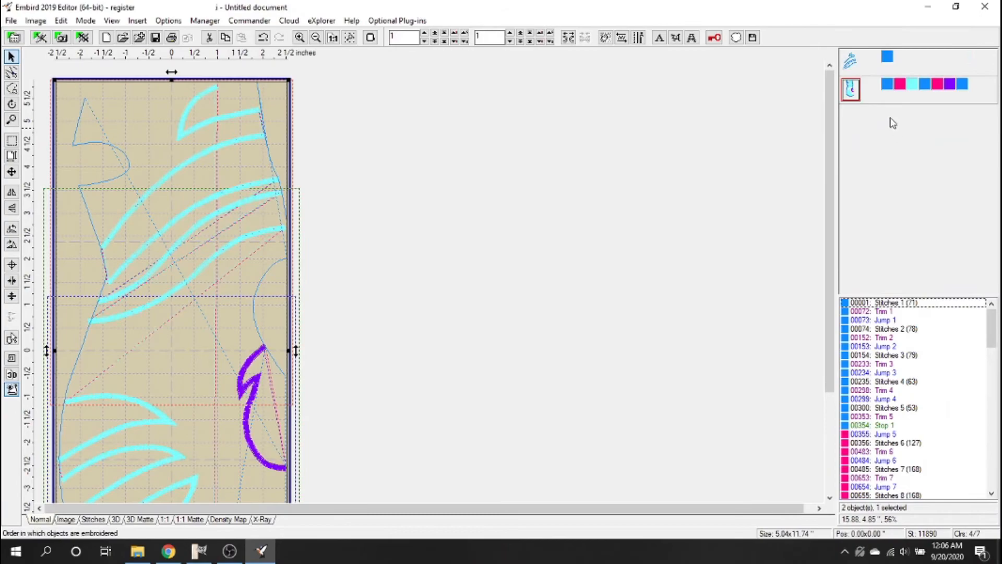
{"action": "left_click", "coordinate": [856, 67]}
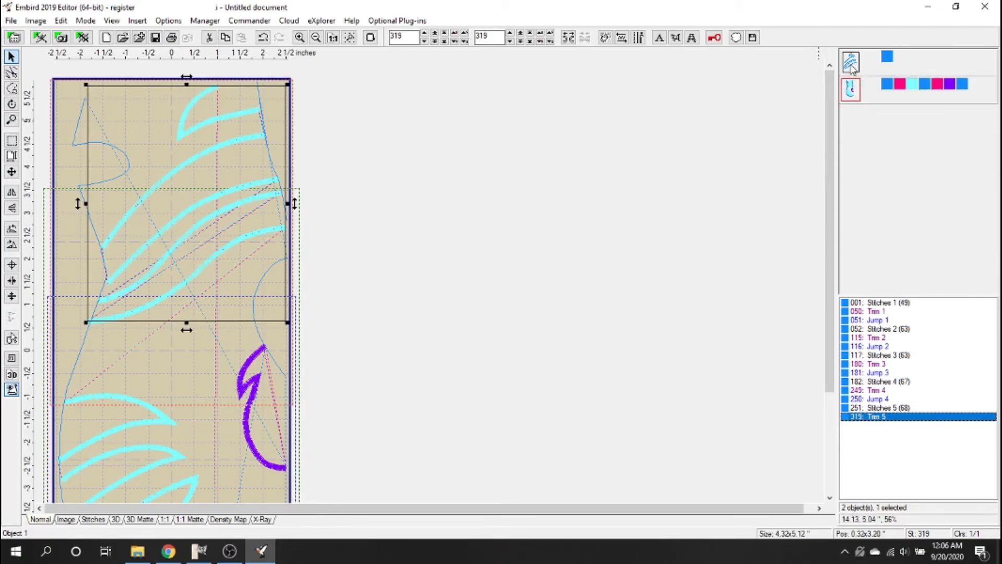
Split the remaining body object before the first pink item, Jump 5 at stitch 355, and select the separated lower blue stripe stitches.
{"action": "left_click", "coordinate": [851, 85]}
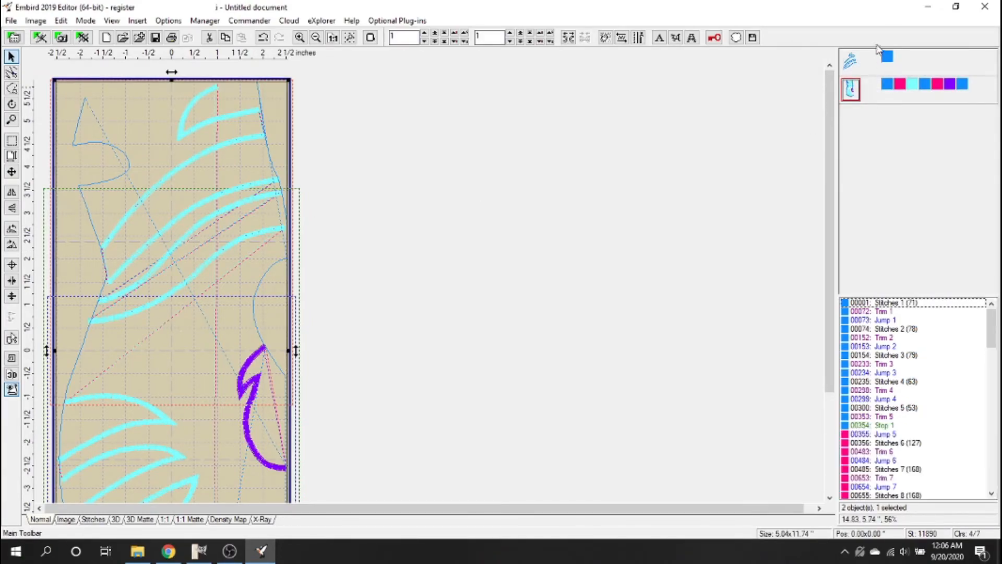
{"action": "scroll", "coordinate": [985, 359], "scroll_direction": "down", "scroll_amount": 2}
{"action": "left_click", "coordinate": [886, 372]}
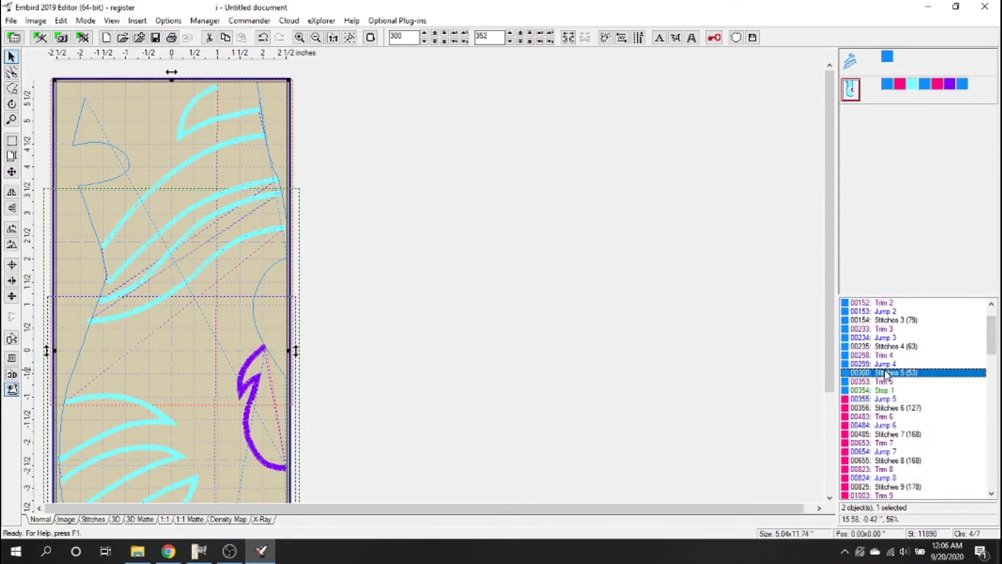
{"action": "scroll", "coordinate": [917, 364], "scroll_direction": "down", "scroll_amount": 2}
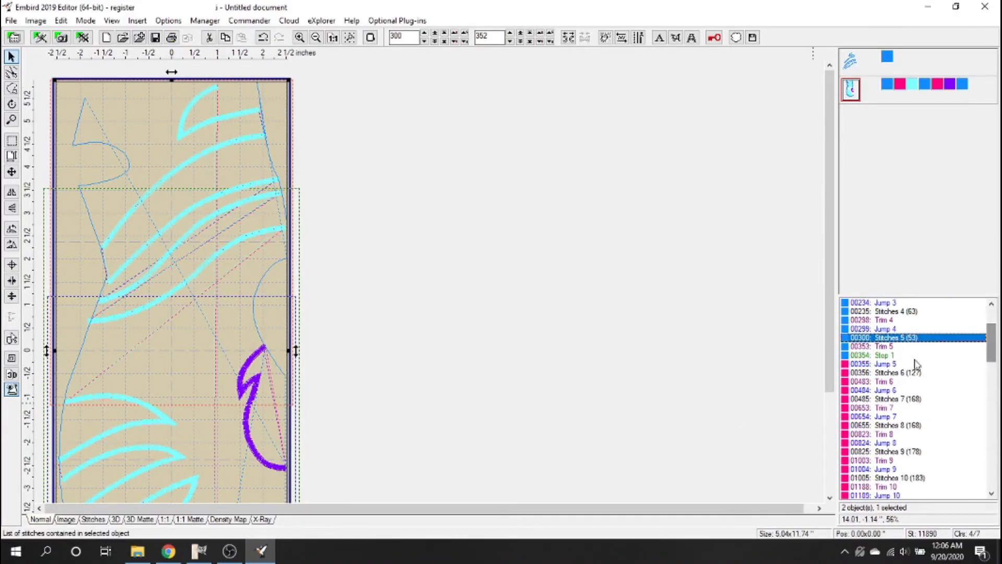
{"action": "left_click", "coordinate": [883, 364]}
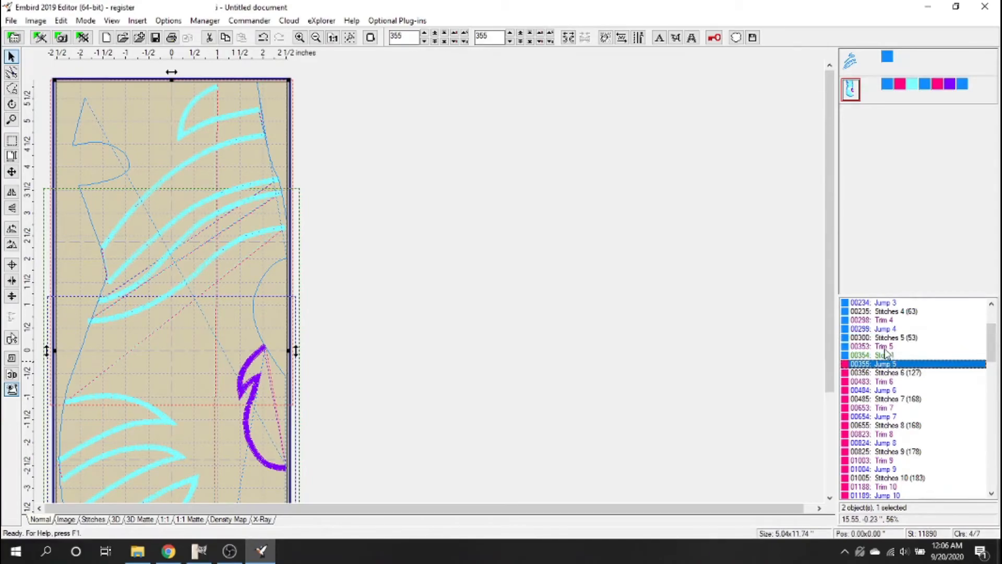
{"action": "right_click", "coordinate": [883, 370]}
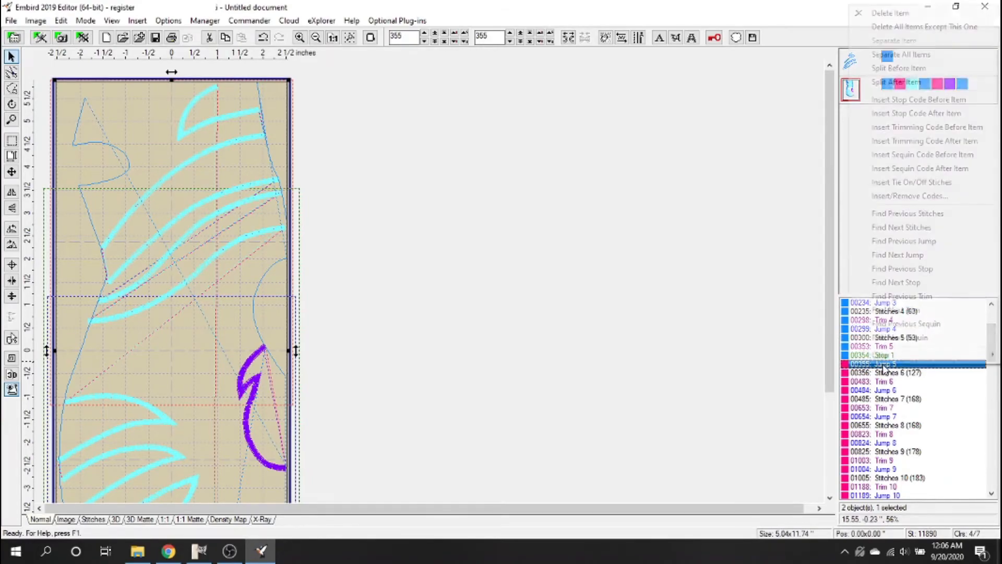
{"action": "left_click", "coordinate": [910, 69]}
{"action": "left_click", "coordinate": [851, 96]}
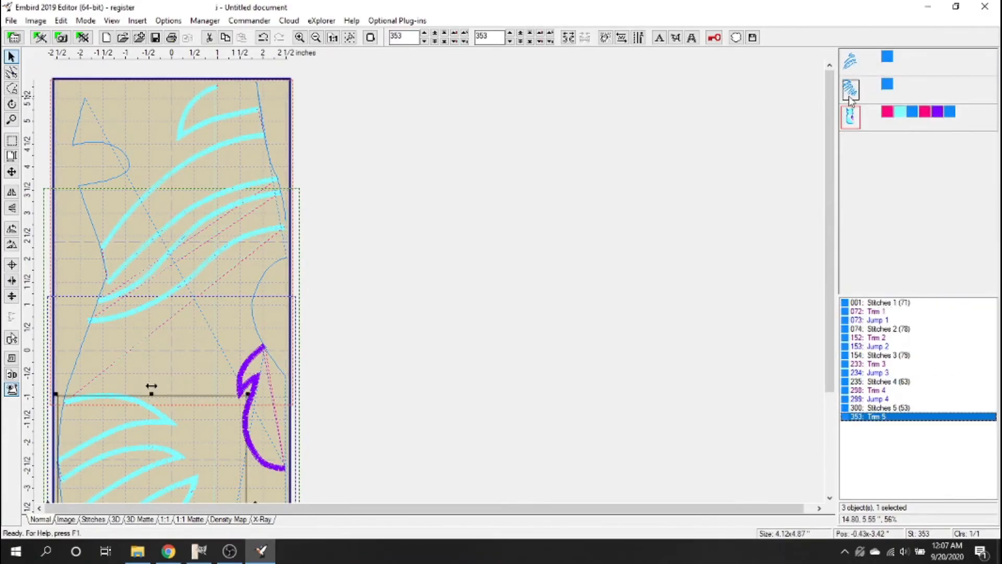
Split the upper pink stripe stitches off the remaining body object before the Jump 5 item at stitch 834.
{"action": "left_click", "coordinate": [854, 122]}
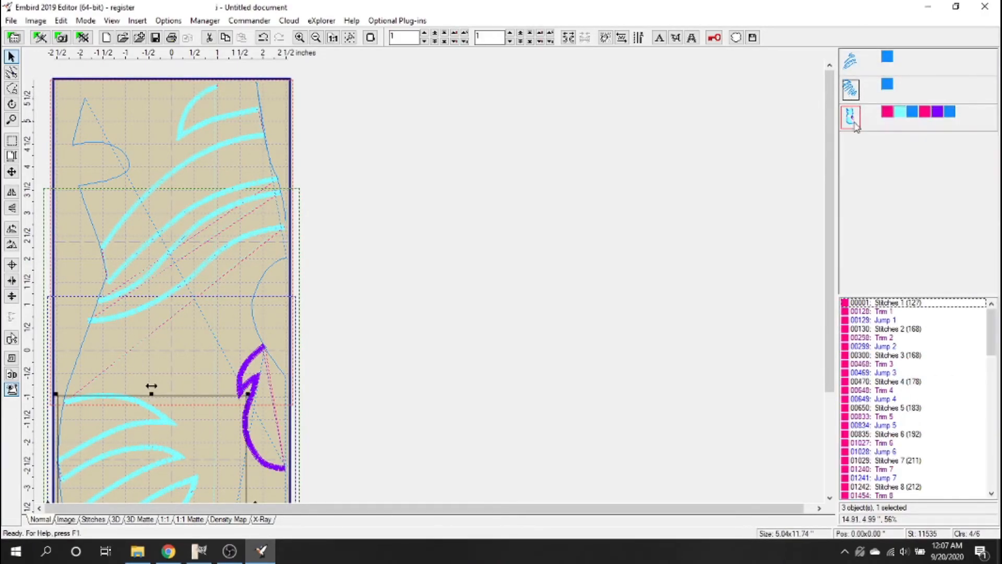
{"action": "left_click_drag", "start_coordinate": [991, 333], "coordinate": [992, 338]}
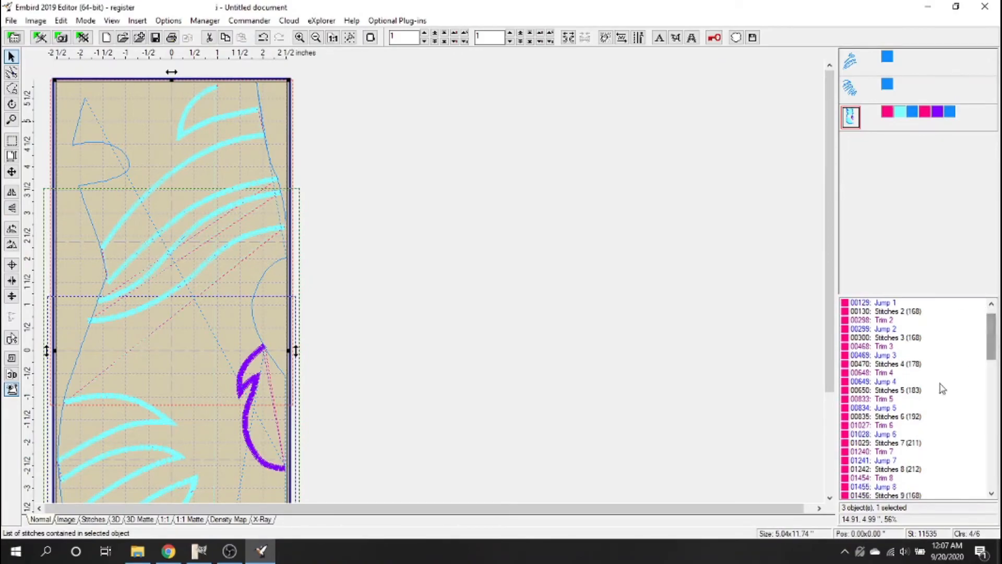
{"action": "left_click", "coordinate": [943, 389]}
{"action": "scroll", "coordinate": [945, 360], "scroll_direction": "down", "scroll_amount": 2}
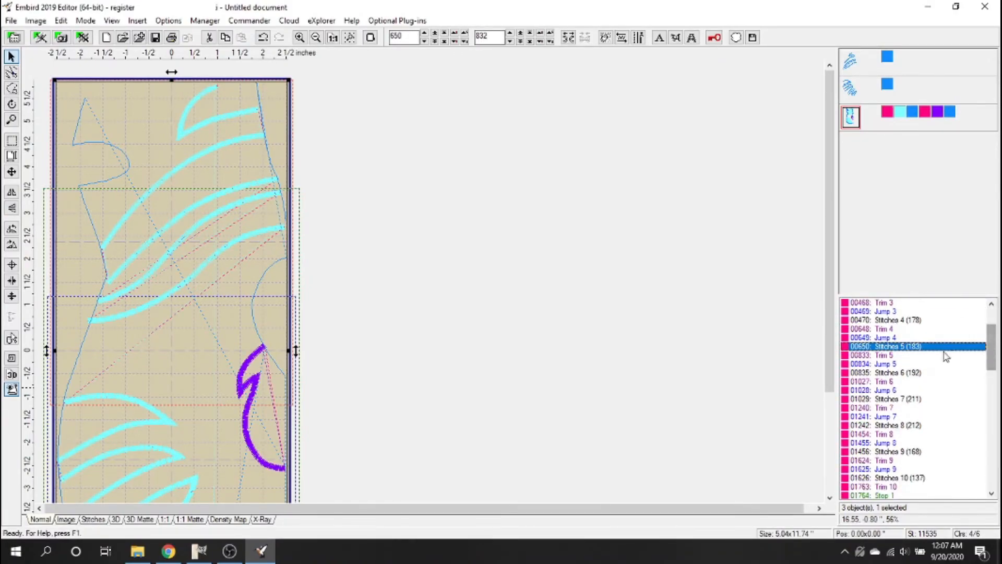
{"action": "left_click", "coordinate": [901, 365]}
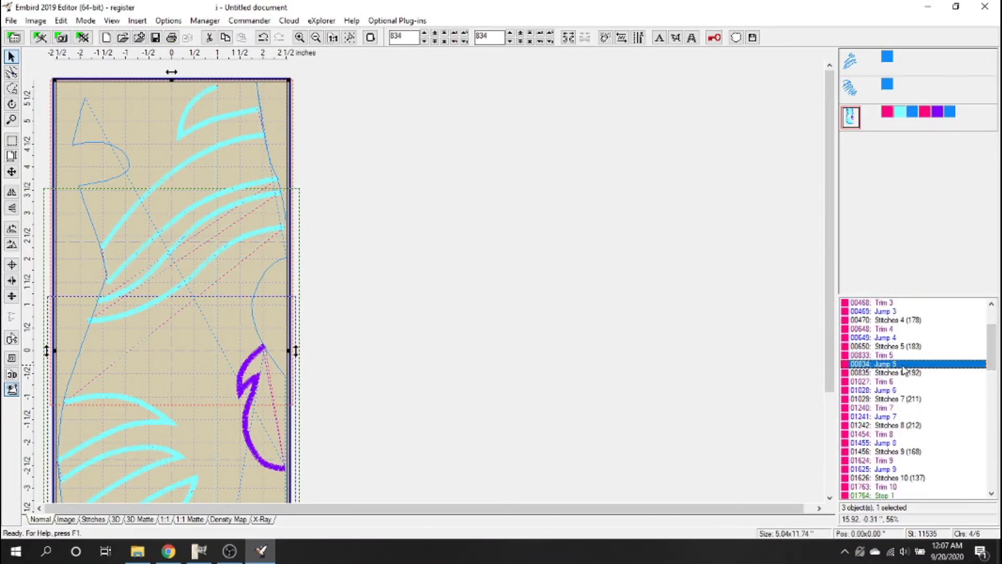
{"action": "right_click", "coordinate": [905, 370]}
{"action": "left_click", "coordinate": [891, 73]}
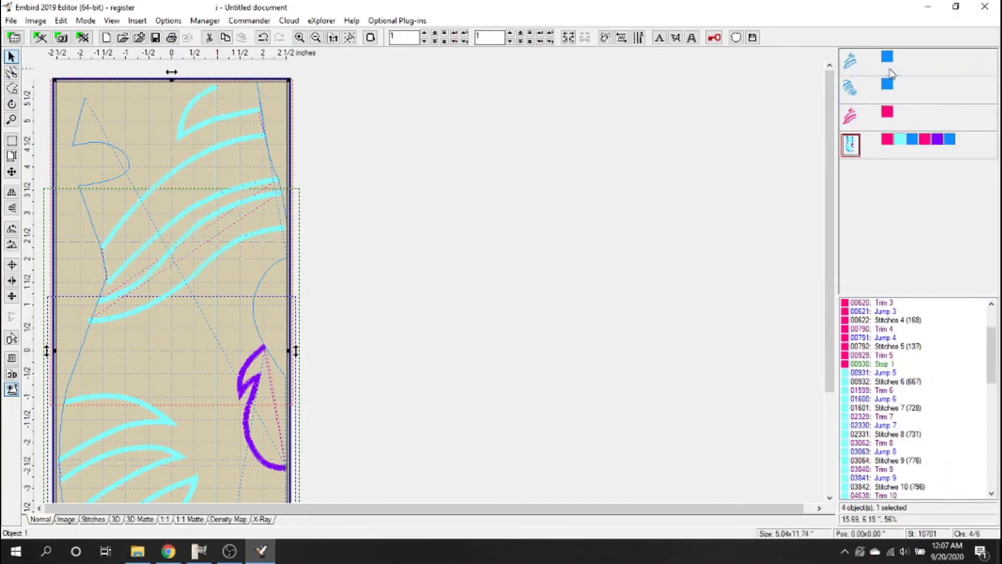
Split the remaining body object before the first cyan item, Jump 5 at stitch 931, and check both separated pink stripe objects.
{"action": "left_click", "coordinate": [884, 373]}
{"action": "right_click", "coordinate": [885, 373]}
{"action": "left_click", "coordinate": [896, 76]}
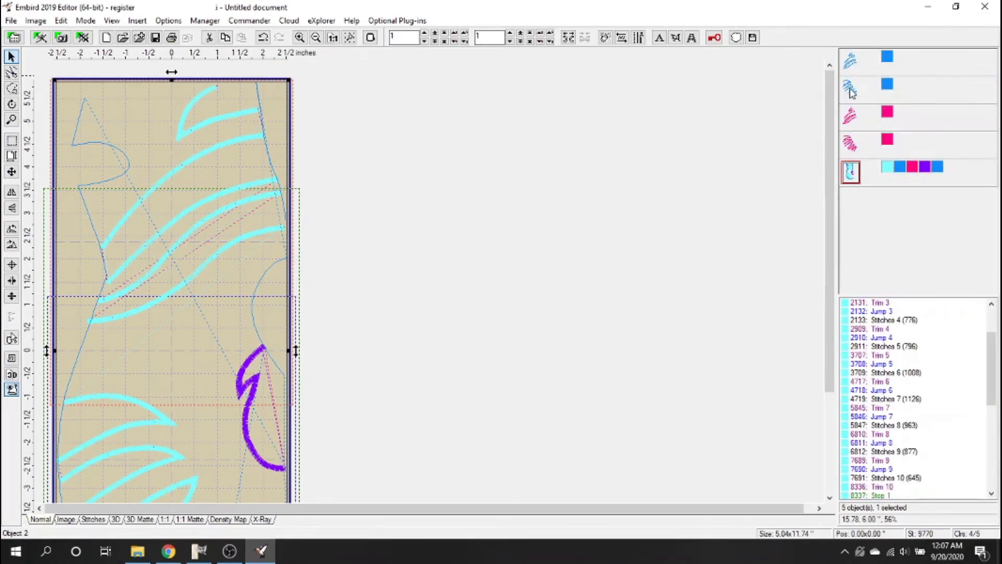
{"action": "left_click", "coordinate": [851, 118]}
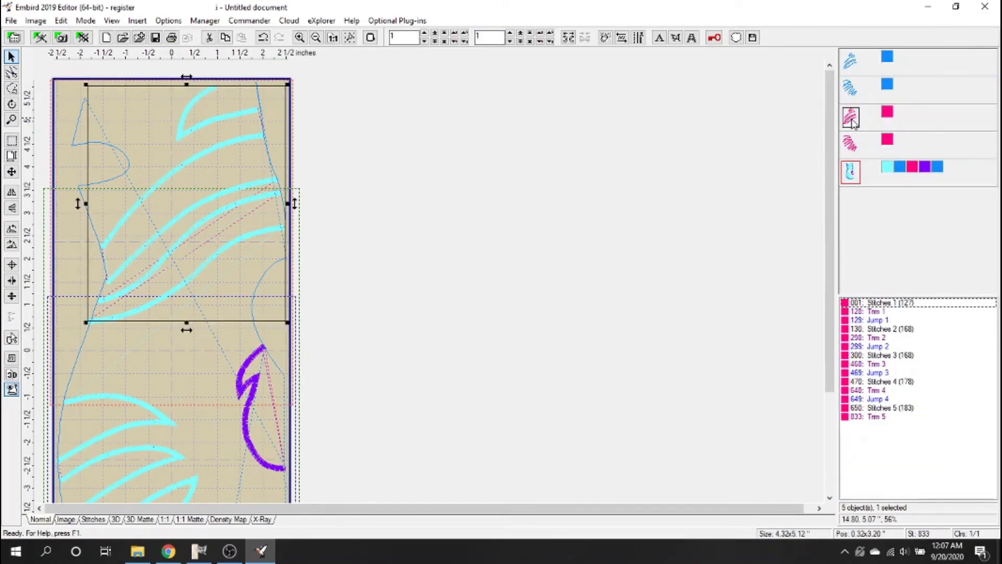
{"action": "left_click", "coordinate": [852, 143]}
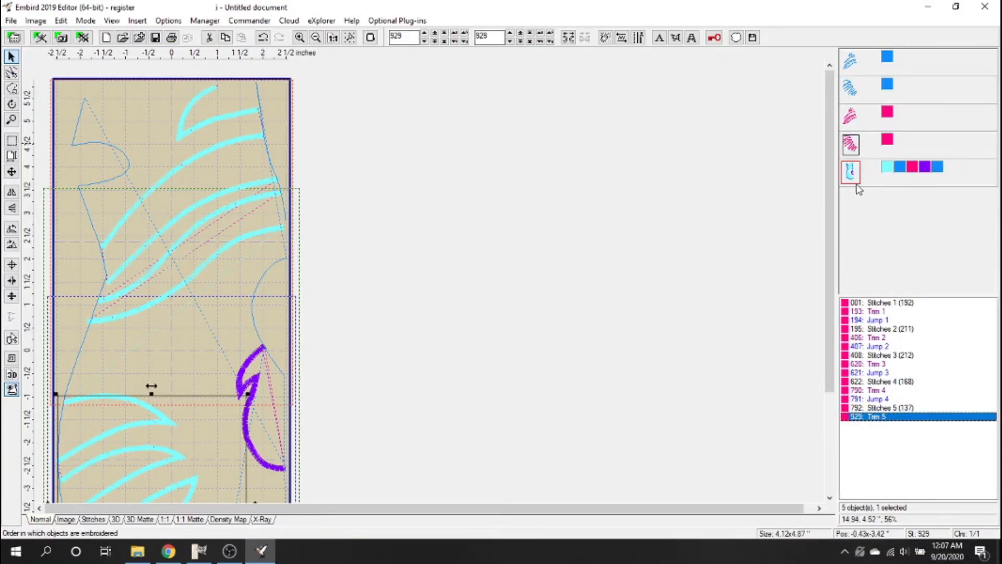
Review the first cyan stripes in the remaining body object and split it before the Jump 5 item at stitch 3708.
{"action": "left_click", "coordinate": [852, 177]}
{"action": "left_click", "coordinate": [914, 303]}
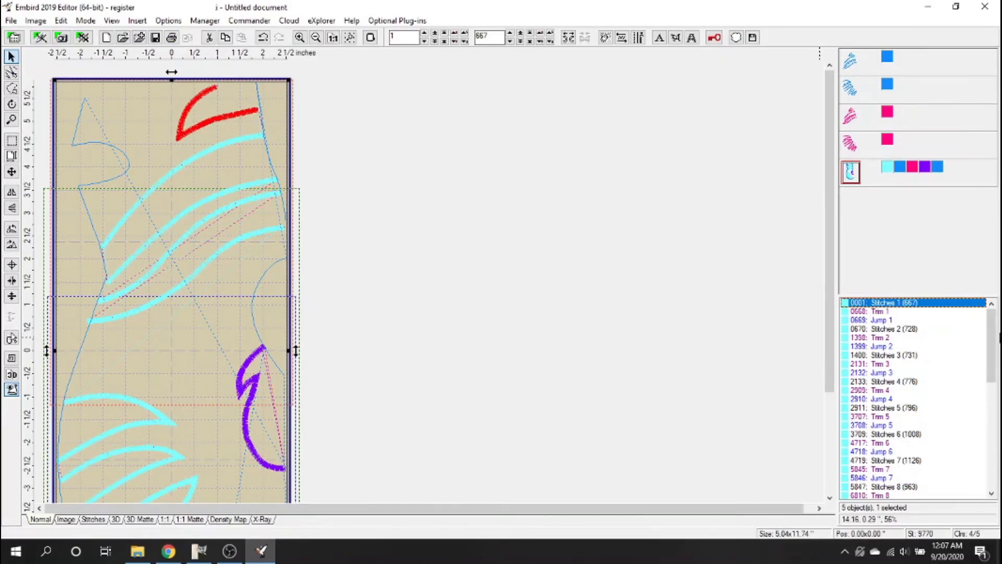
{"action": "left_click", "coordinate": [926, 330]}
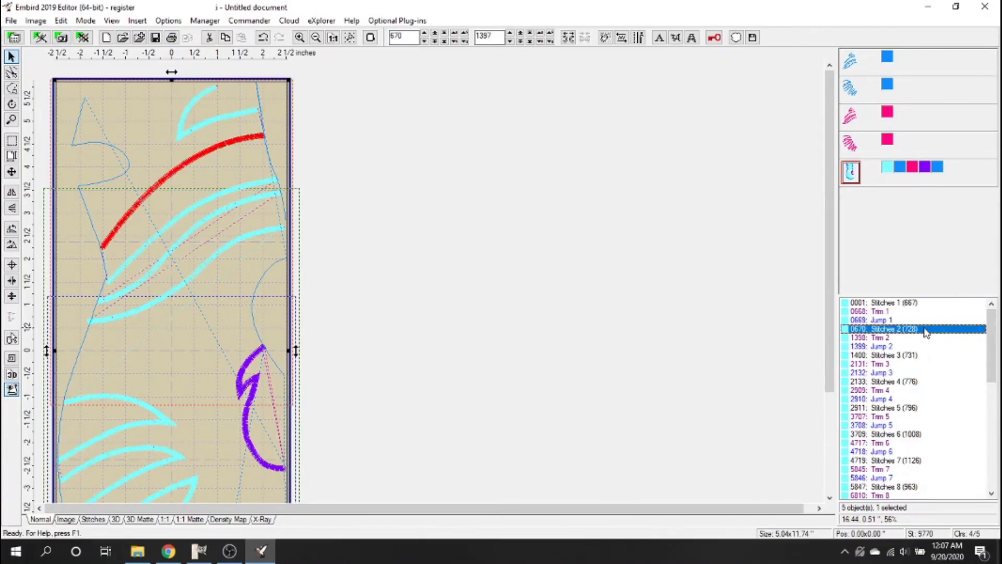
{"action": "left_click", "coordinate": [890, 356]}
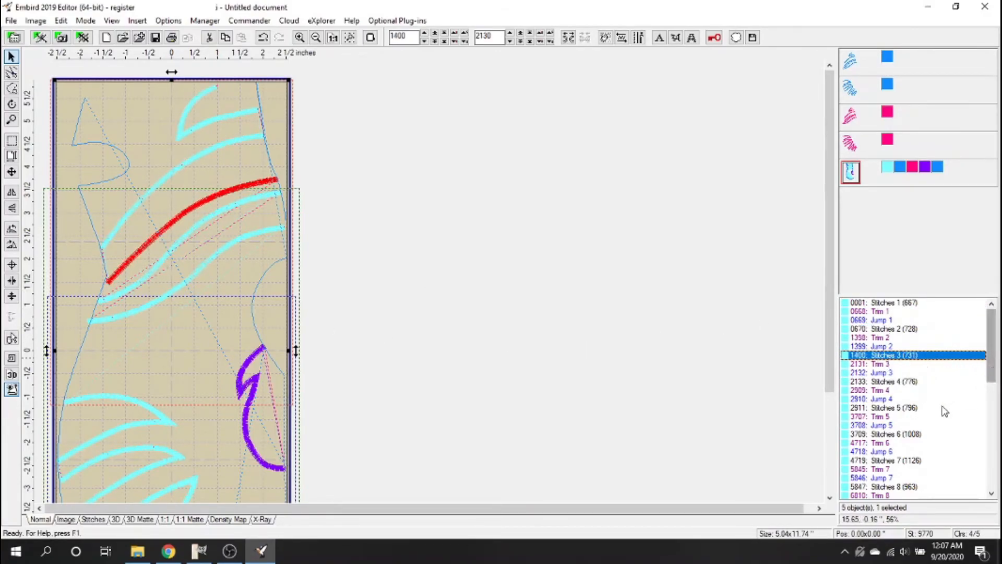
{"action": "left_click", "coordinate": [886, 425]}
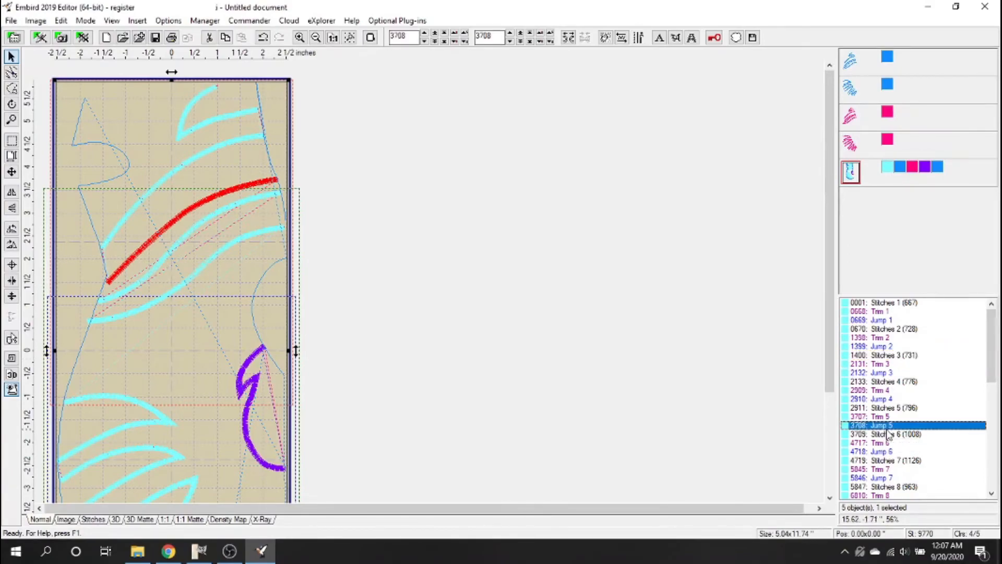
{"action": "right_click", "coordinate": [886, 426]}
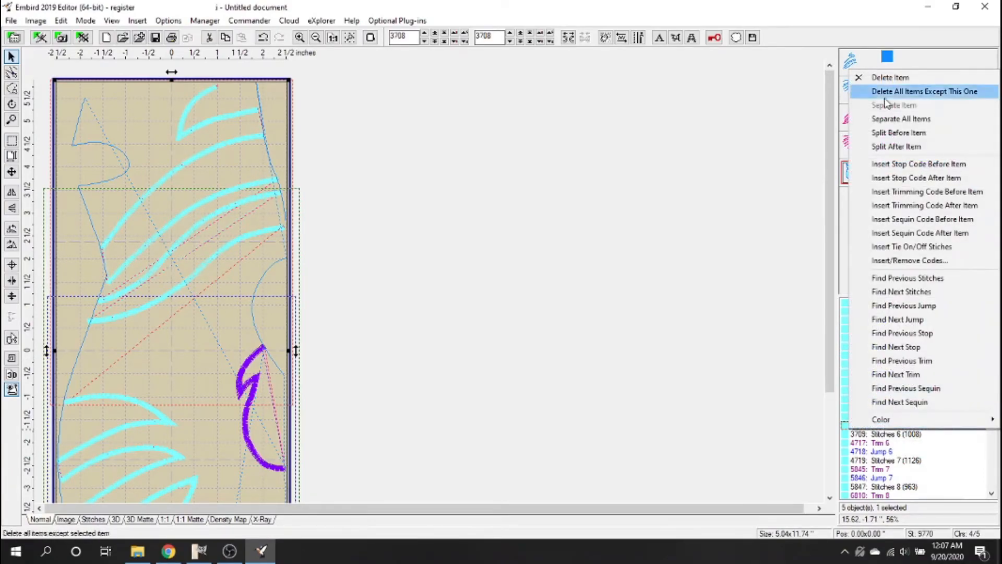
{"action": "left_click", "coordinate": [904, 119]}
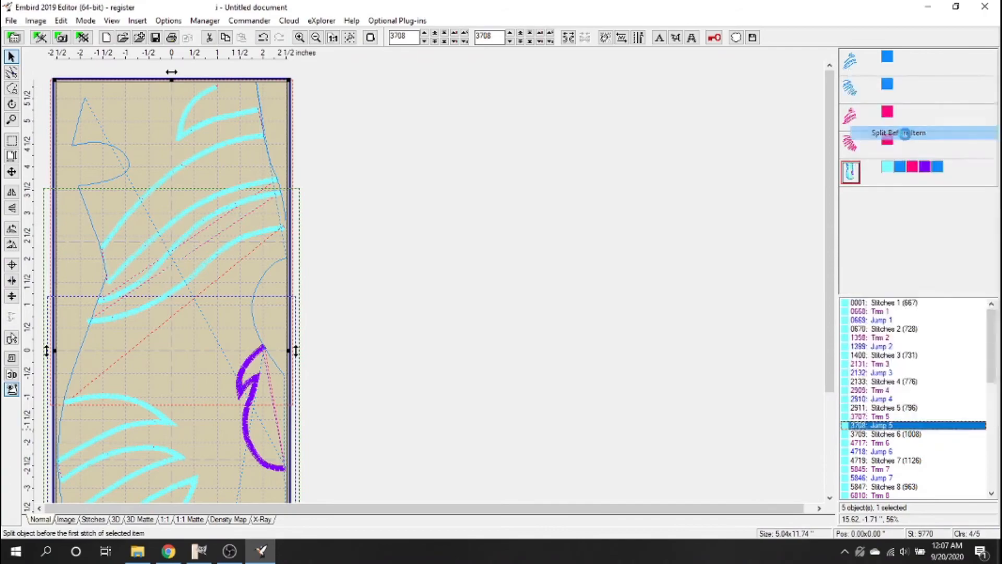
{"action": "left_click_drag", "start_coordinate": [994, 373], "coordinate": [994, 400]}
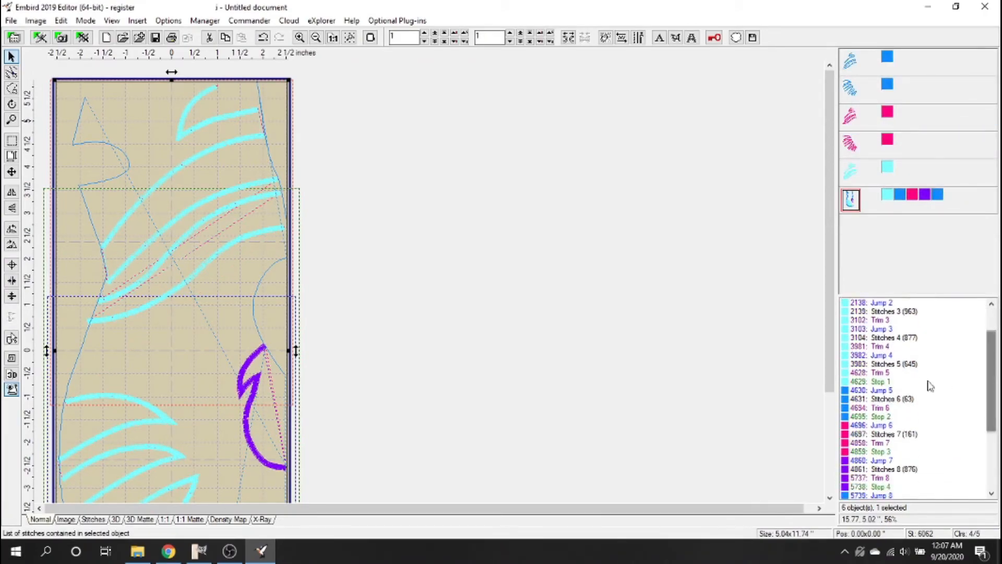
Split the remaining body object before the first blue item after the cyan stitches, Jump 5 at stitch 4630.
{"action": "left_click", "coordinate": [898, 390]}
{"action": "right_click", "coordinate": [898, 390]}
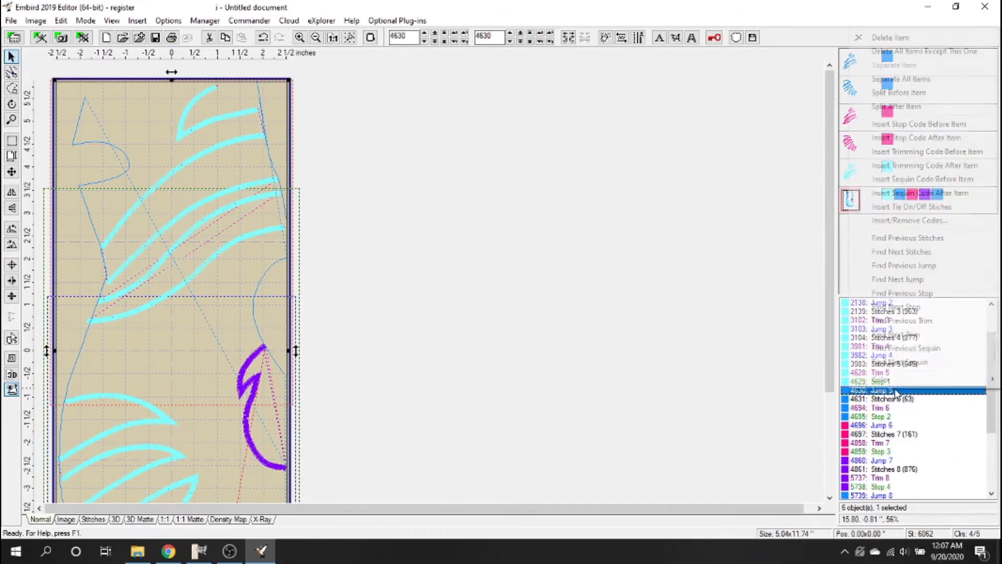
{"action": "left_click", "coordinate": [917, 90]}
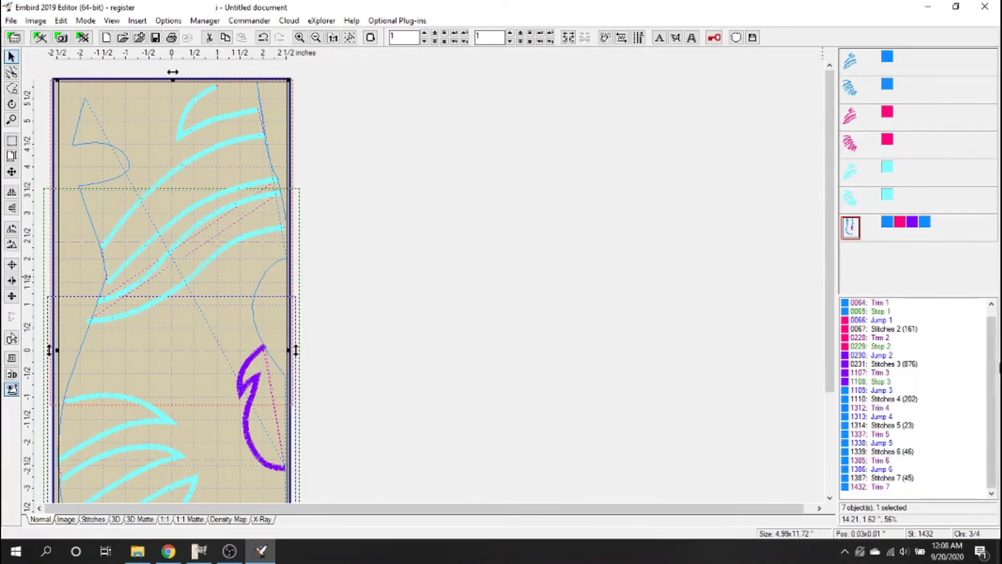
Split the purple stitches off the remaining blue body outline at the Jump 3 item at stitch 1109.
{"action": "left_click", "coordinate": [890, 364]}
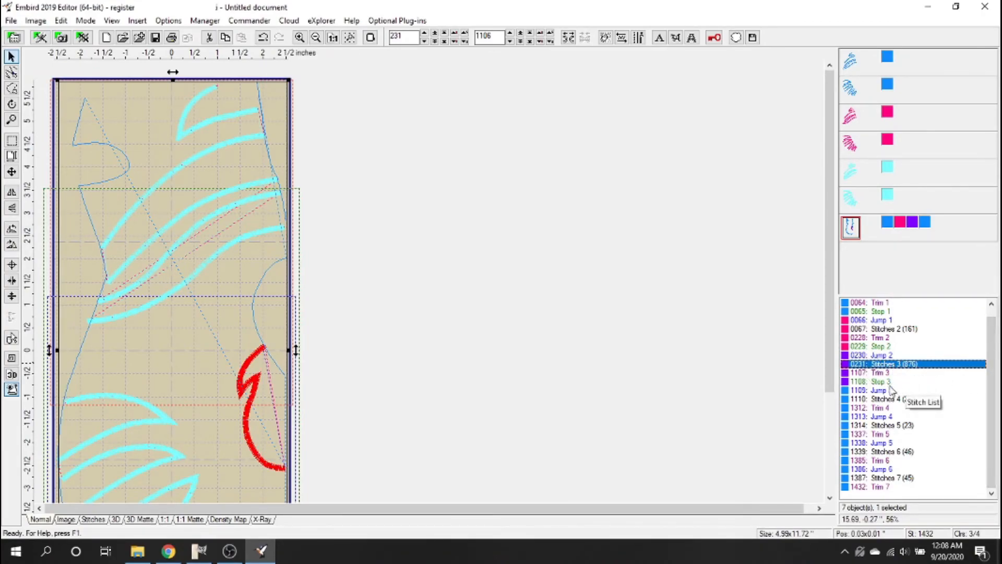
{"action": "left_click", "coordinate": [868, 389]}
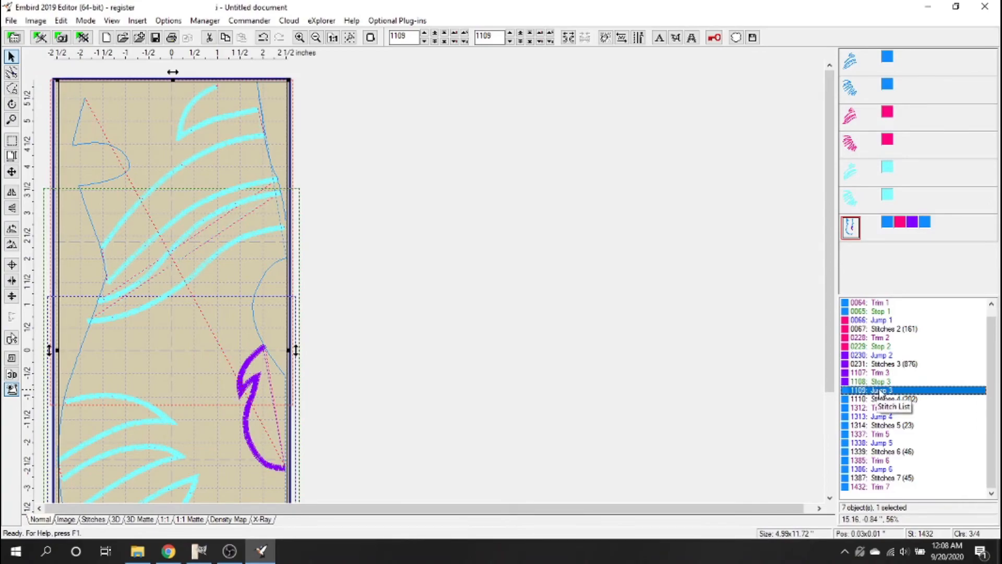
{"action": "right_click", "coordinate": [881, 392]}
{"action": "left_click", "coordinate": [893, 104]}
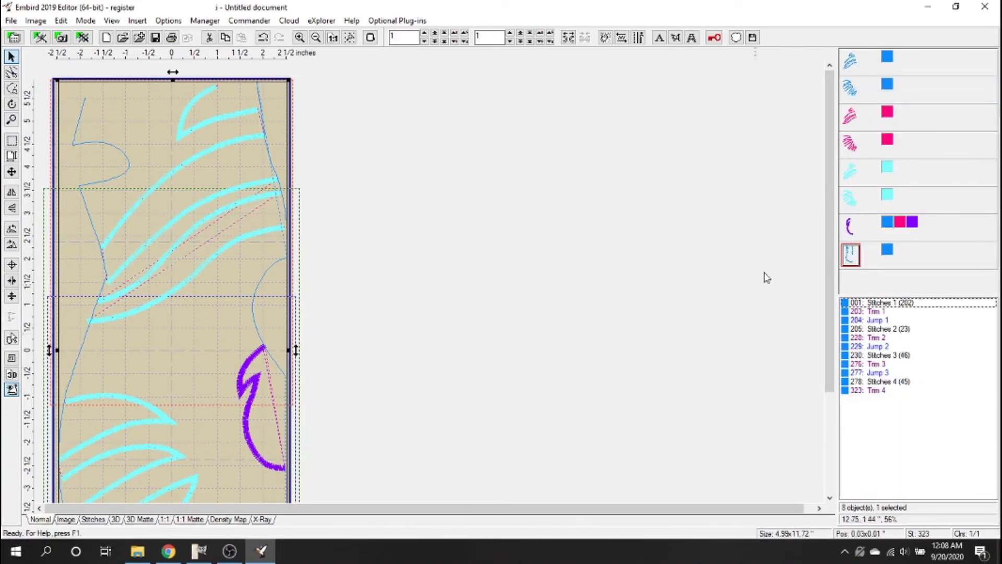
Auto-split the blue body outline in accordance with the hoop boundary, separating objects first, and check the resulting outline pieces.
{"action": "scroll", "coordinate": [402, 285], "scroll_direction": "down", "scroll_amount": 1}
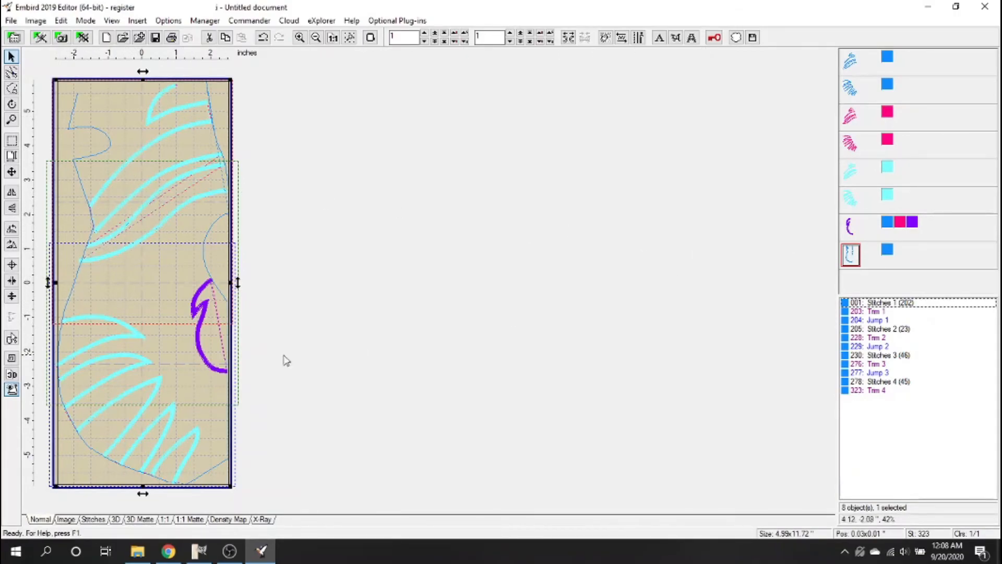
{"action": "right_click", "coordinate": [856, 259]}
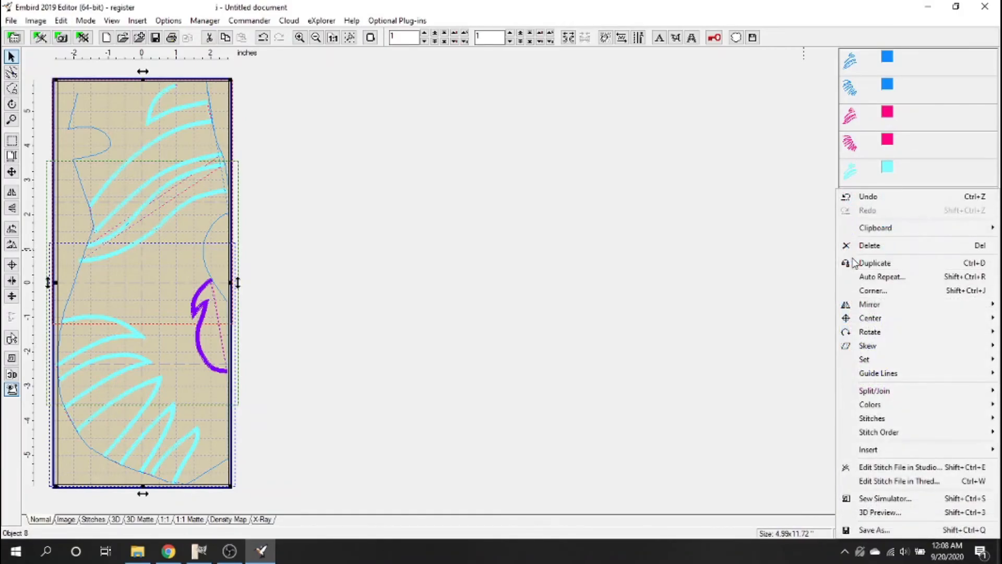
{"action": "mouse_move", "coordinate": [881, 390]}
{"action": "left_click", "coordinate": [817, 392]}
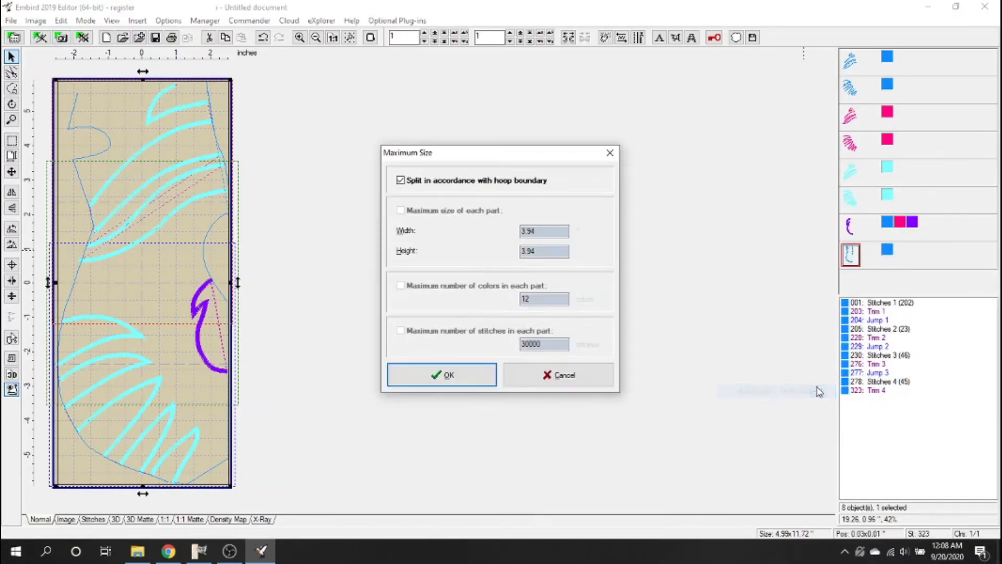
{"action": "left_click", "coordinate": [471, 374]}
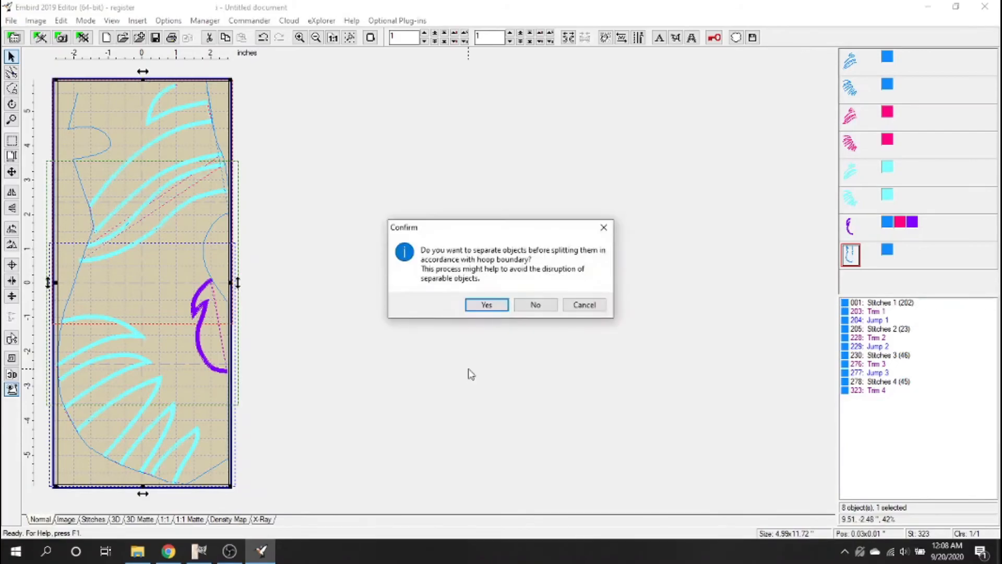
{"action": "left_click", "coordinate": [481, 305]}
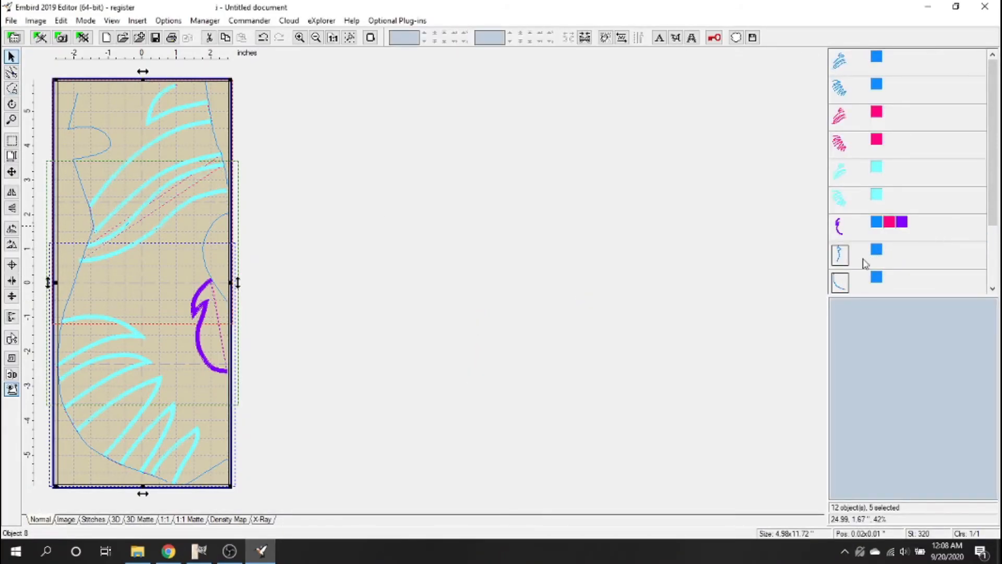
{"action": "left_click_drag", "start_coordinate": [993, 205], "coordinate": [997, 264]}
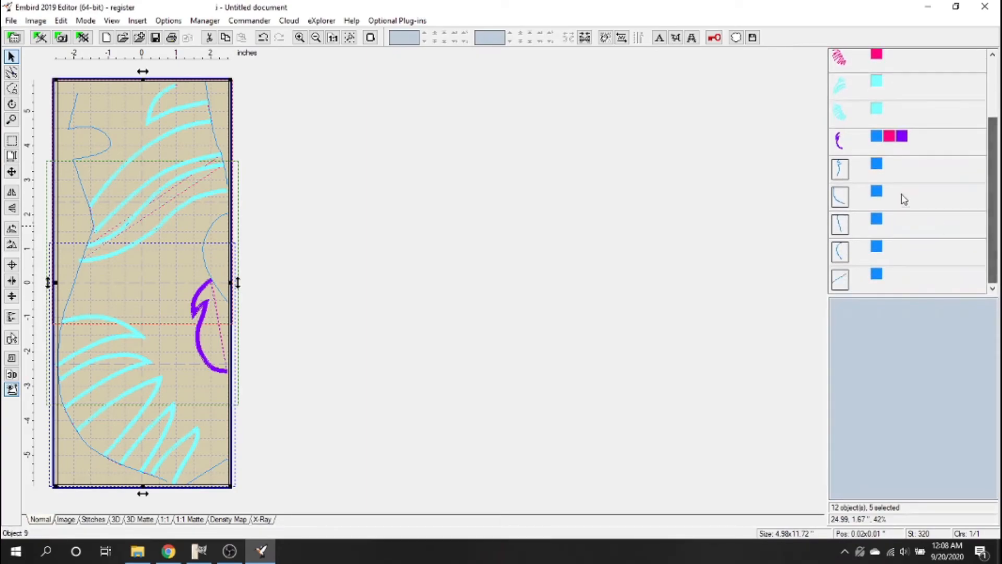
{"action": "left_click", "coordinate": [840, 169]}
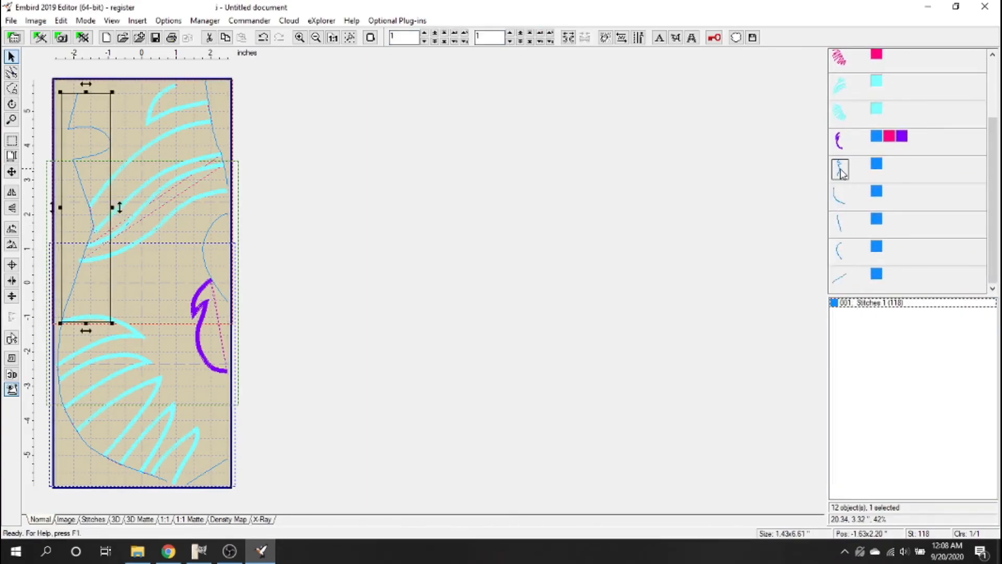
{"action": "left_click", "coordinate": [839, 197]}
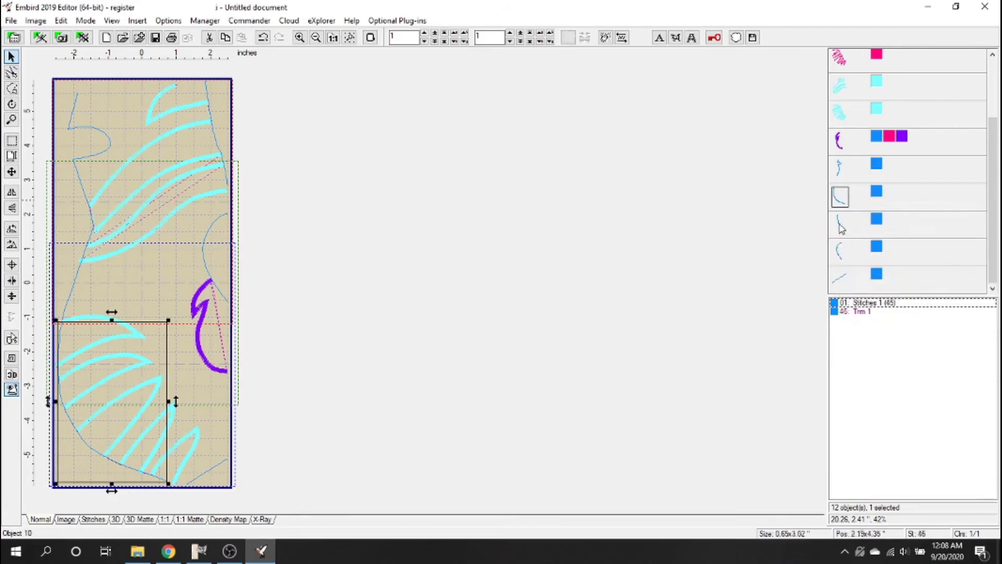
{"action": "left_click", "coordinate": [841, 261]}
{"action": "left_click", "coordinate": [844, 257]}
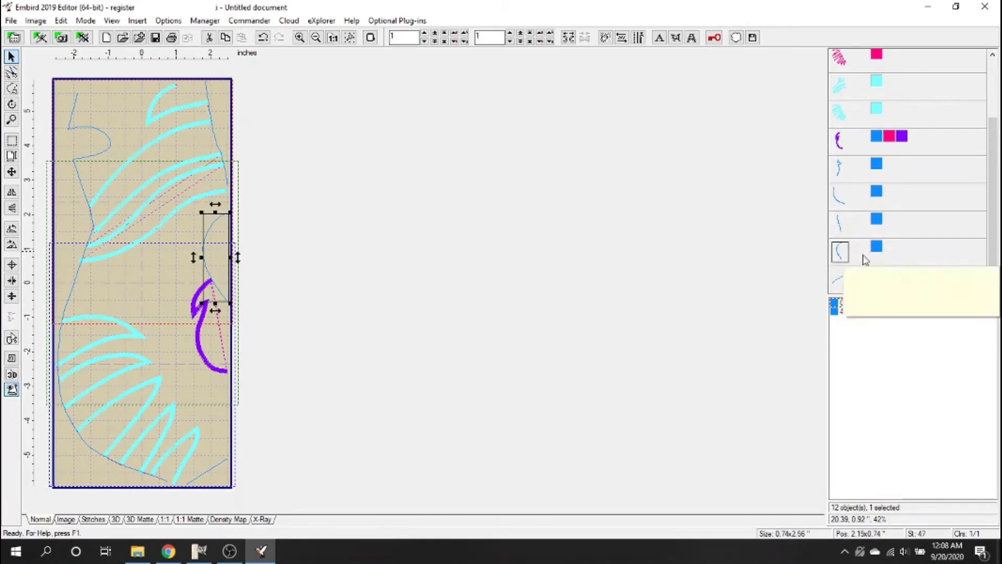
Join the upper blue, pink and cyan stripe objects with the three upper body outline pieces into one object.
{"action": "left_click_drag", "start_coordinate": [991, 218], "coordinate": [998, 120]}
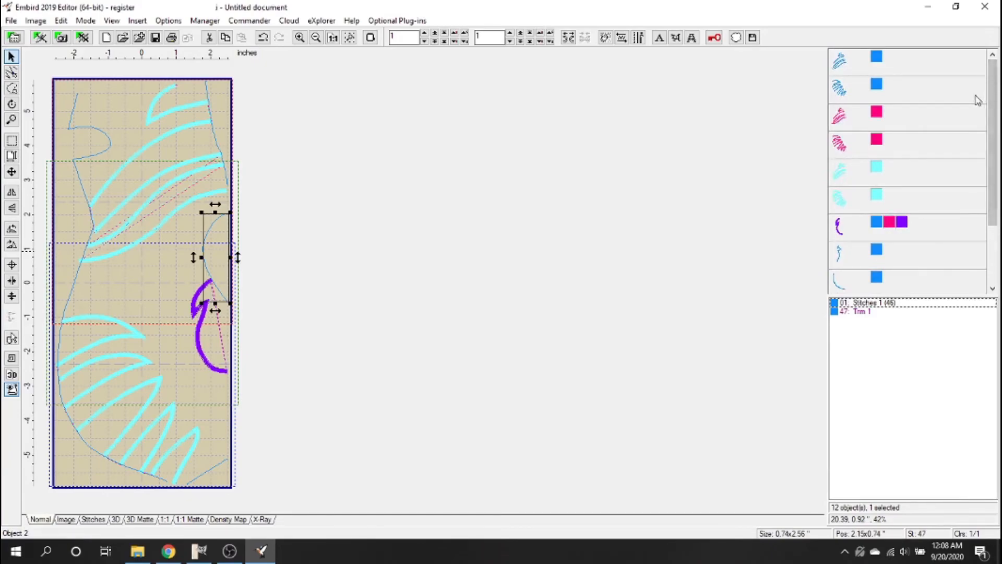
{"action": "left_click", "coordinate": [841, 62]}
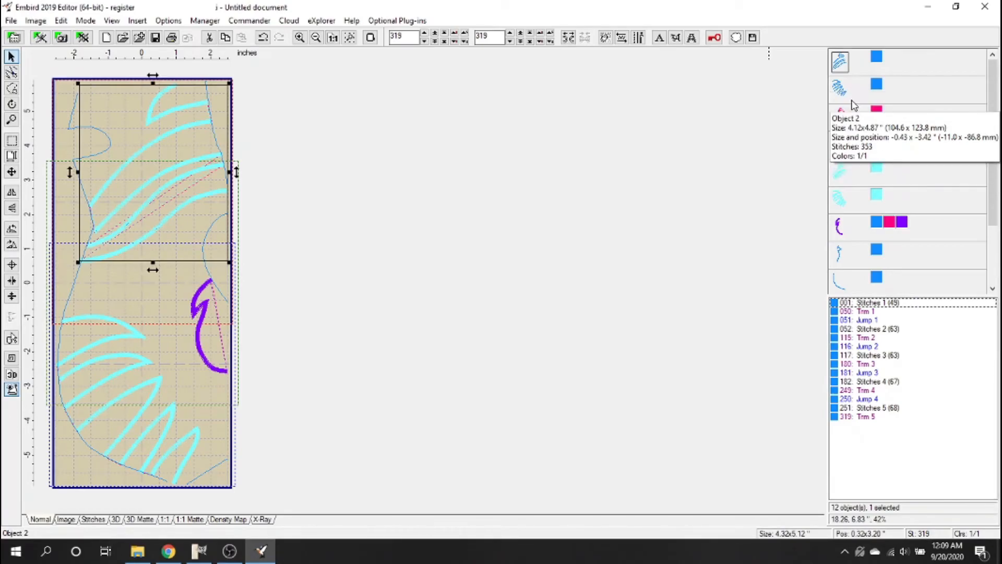
{"action": "left_click", "coordinate": [841, 121], "text": "ctrl"}
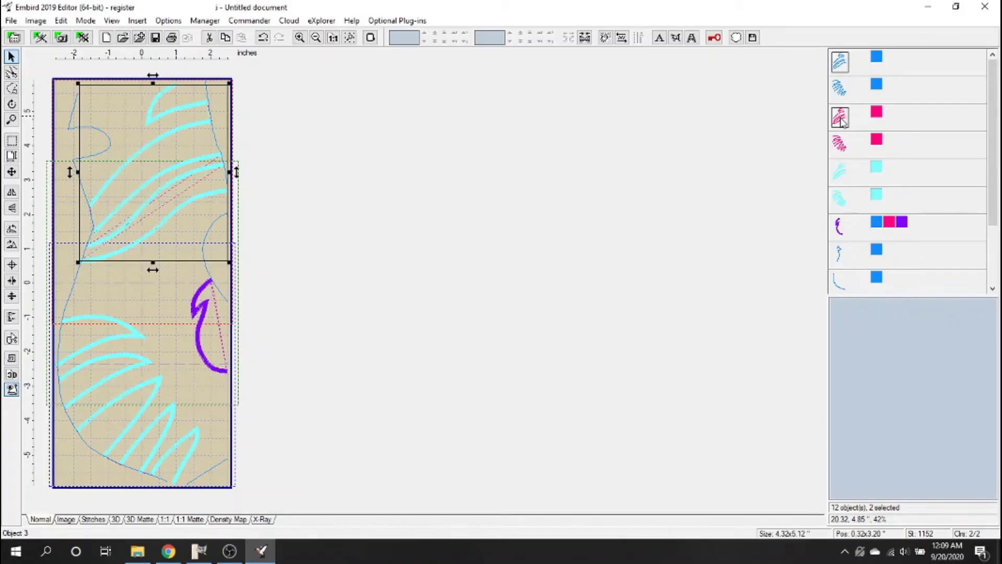
{"action": "left_click", "coordinate": [841, 174], "text": "ctrl"}
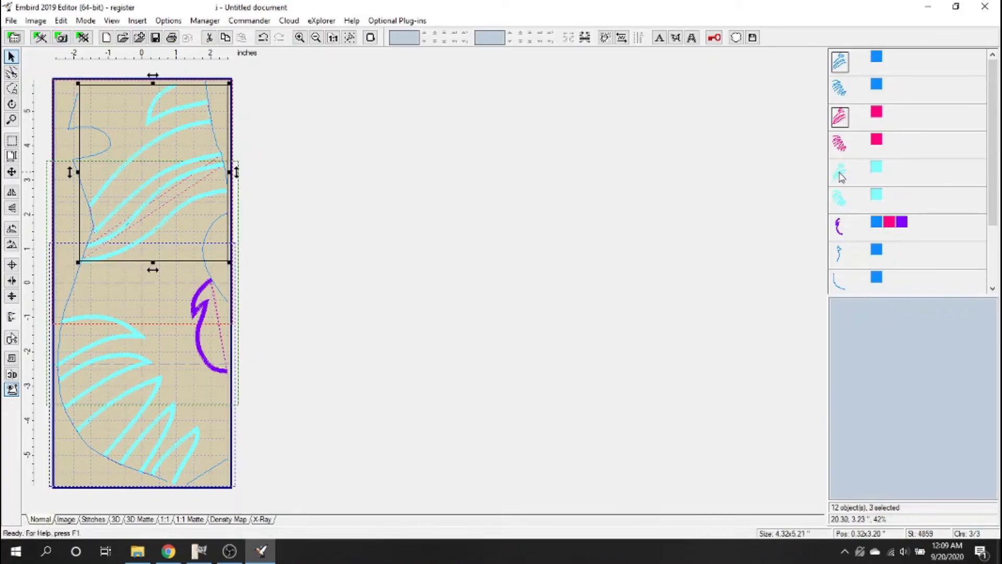
{"action": "left_click_drag", "start_coordinate": [990, 183], "coordinate": [985, 247]}
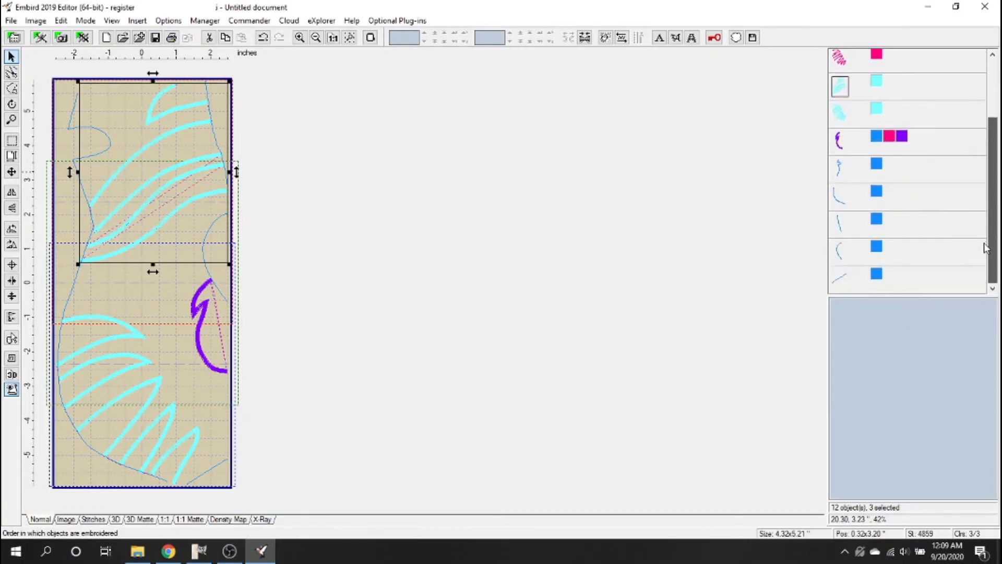
{"action": "left_click", "coordinate": [841, 174], "text": "ctrl"}
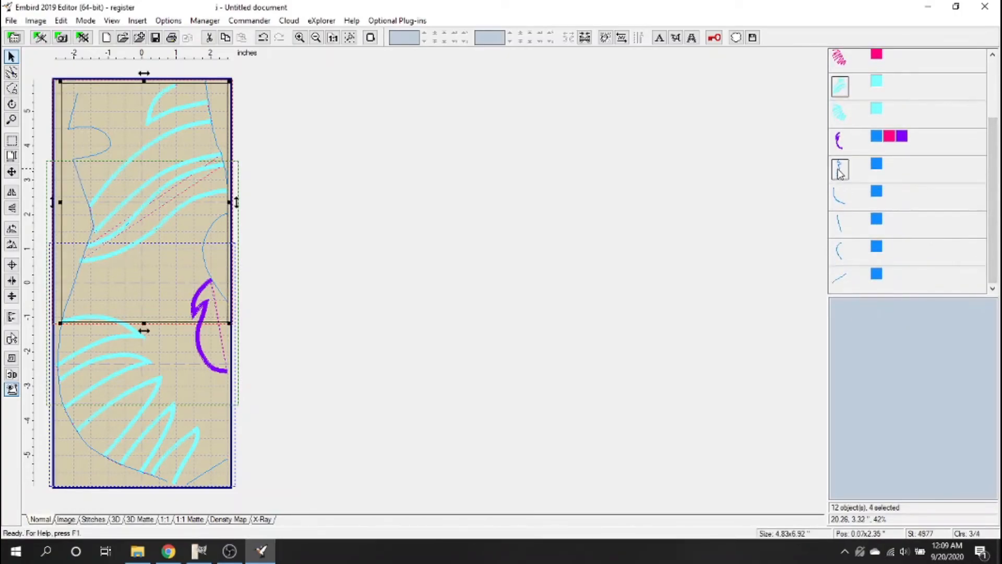
{"action": "left_click", "coordinate": [841, 230], "text": "ctrl"}
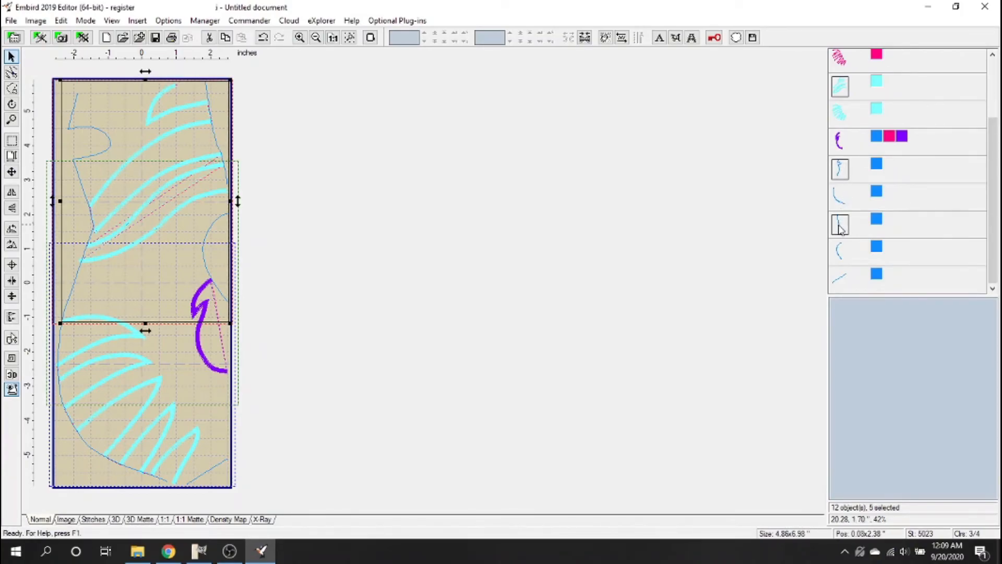
{"action": "left_click", "coordinate": [841, 252], "text": "ctrl"}
{"action": "right_click", "coordinate": [841, 252]}
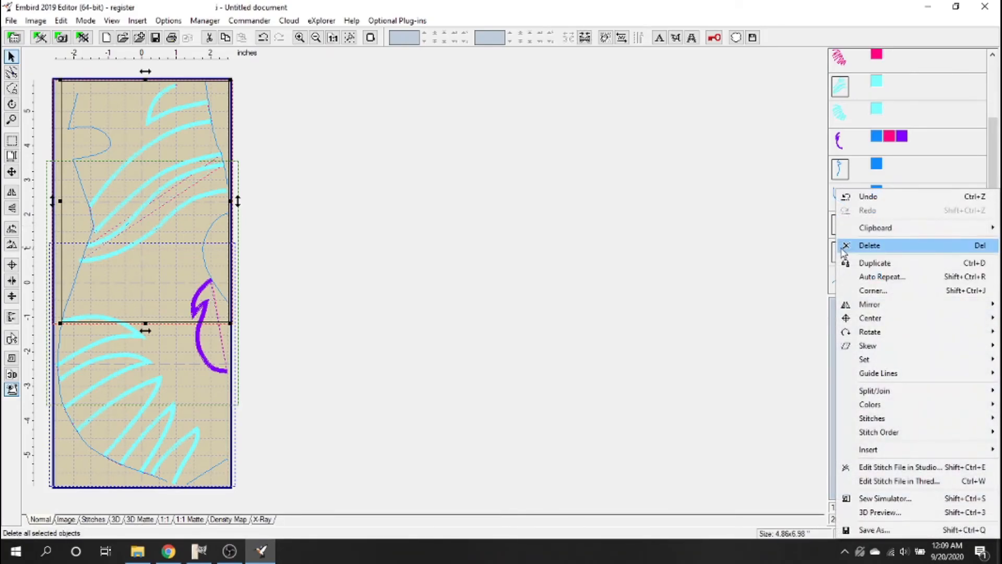
{"action": "mouse_move", "coordinate": [875, 395]}
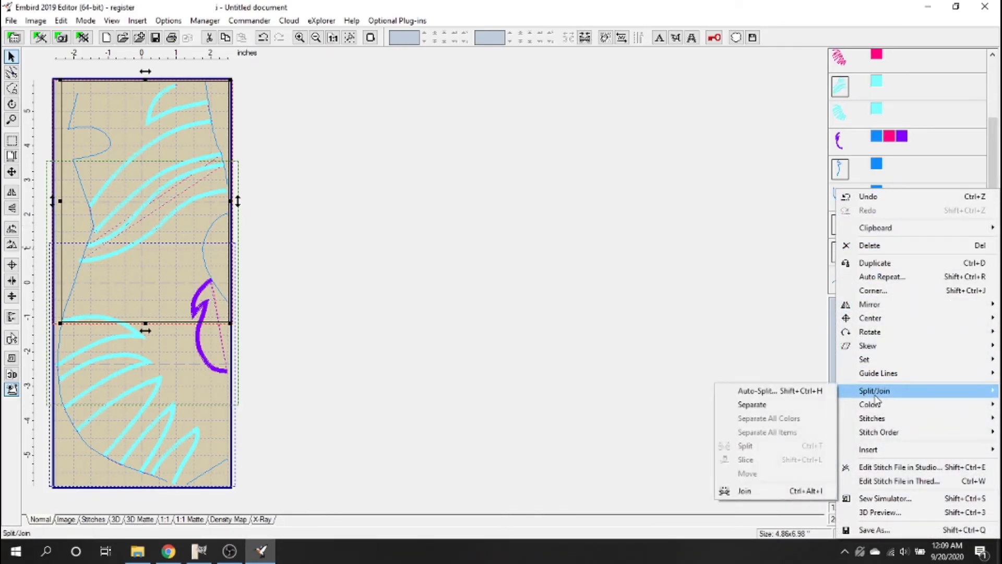
{"action": "left_click", "coordinate": [752, 490]}
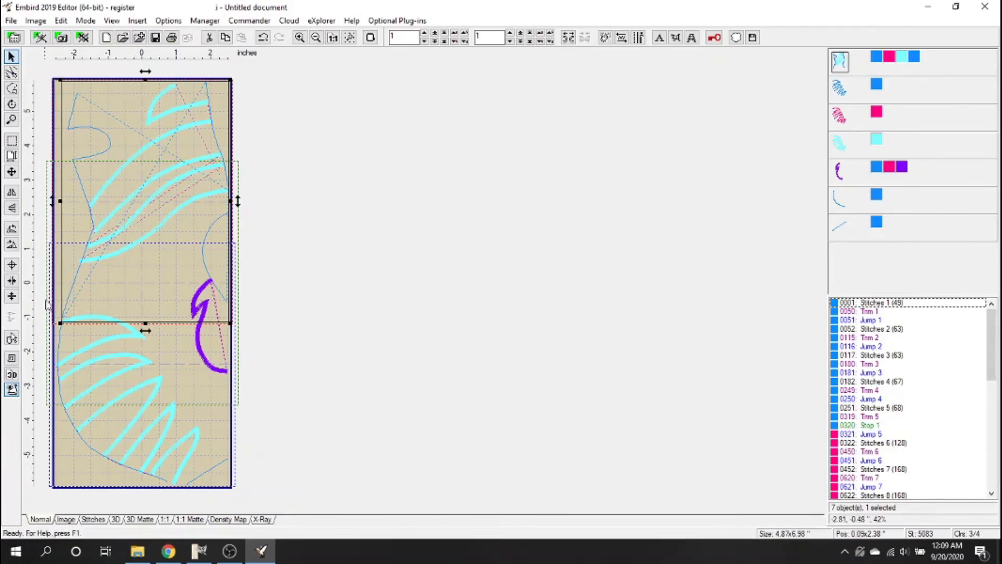
Join the lower blue, pink and cyan stripes, the purple-stitch object and the two lower outline pieces, and check both joined halves.
{"action": "left_click", "coordinate": [841, 89]}
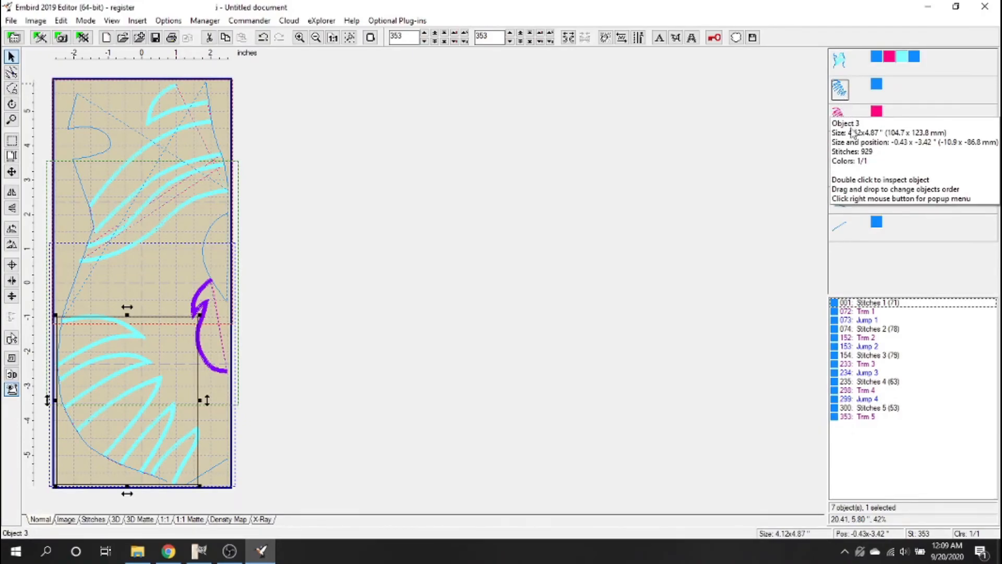
{"action": "left_click", "coordinate": [840, 117], "text": "ctrl"}
{"action": "left_click", "coordinate": [840, 144], "text": "ctrl"}
{"action": "left_click", "coordinate": [840, 171], "text": "ctrl"}
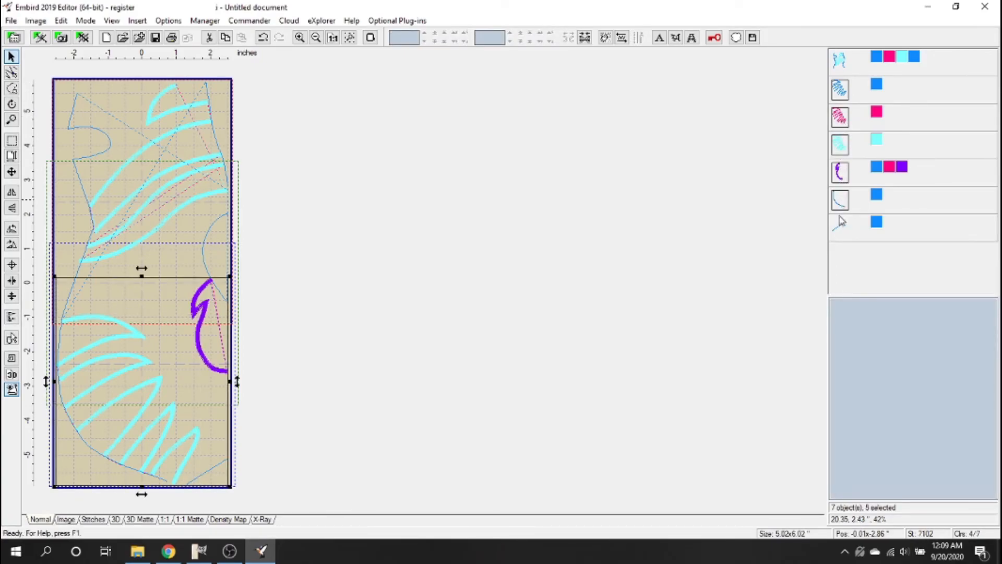
{"action": "right_click", "coordinate": [840, 234]}
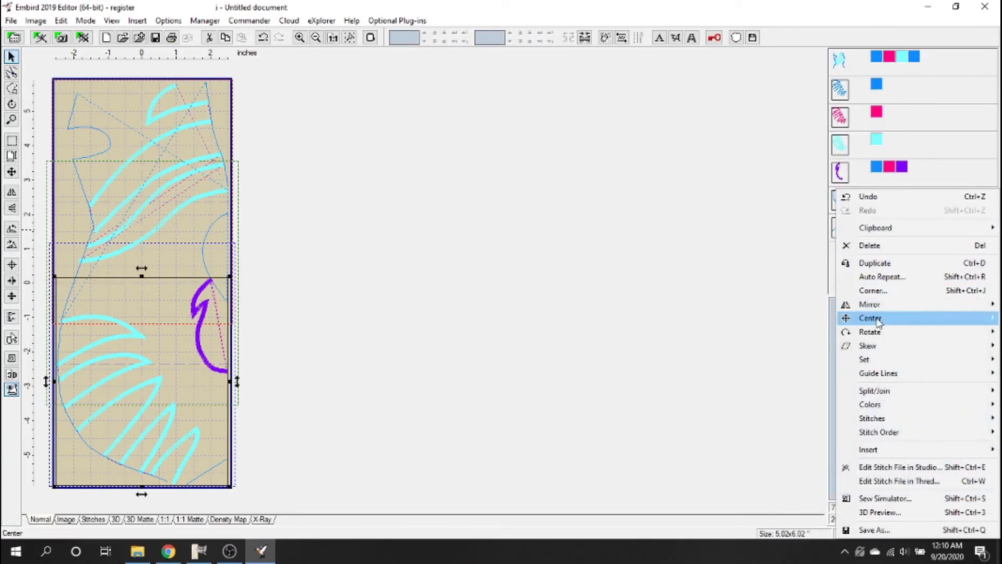
{"action": "mouse_move", "coordinate": [896, 391]}
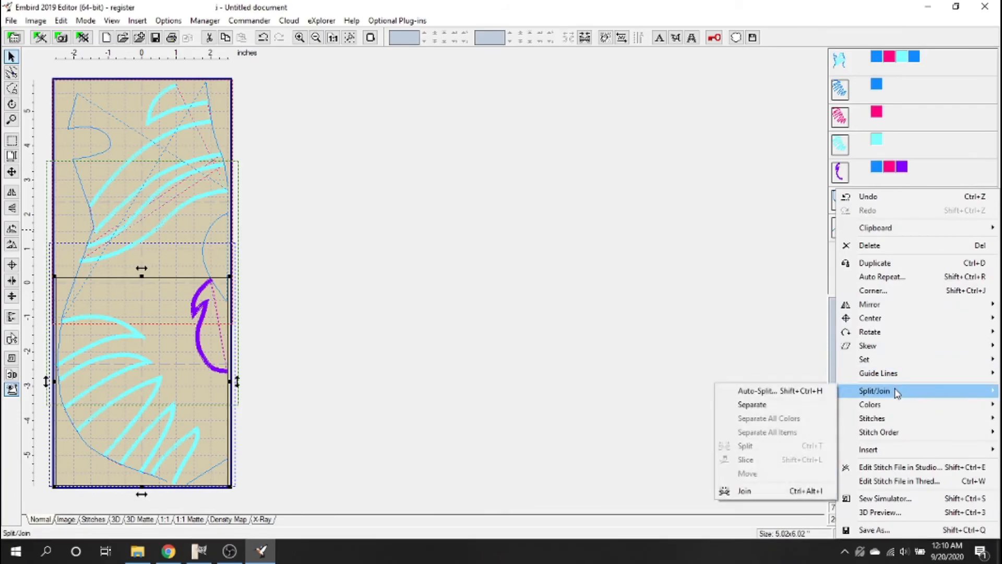
{"action": "left_click", "coordinate": [773, 490]}
{"action": "left_click", "coordinate": [840, 62]}
{"action": "left_click", "coordinate": [840, 89]}
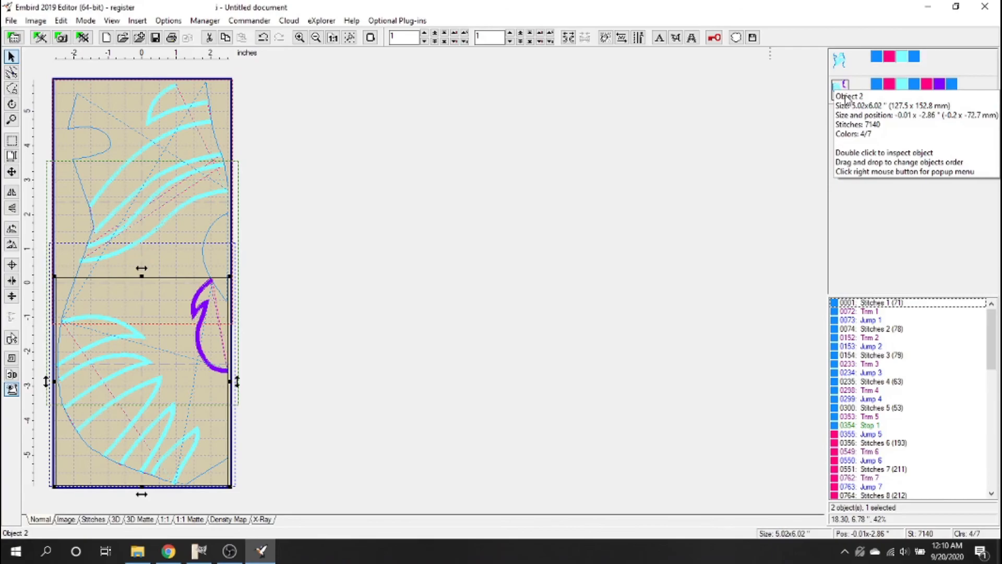
{"action": "left_click", "coordinate": [840, 63]}
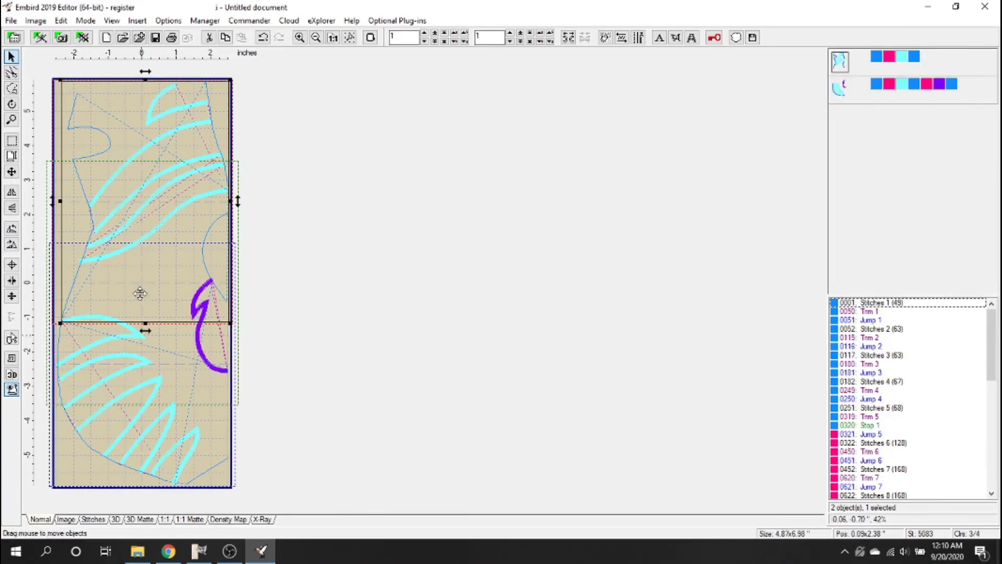
{"action": "left_click", "coordinate": [840, 89]}
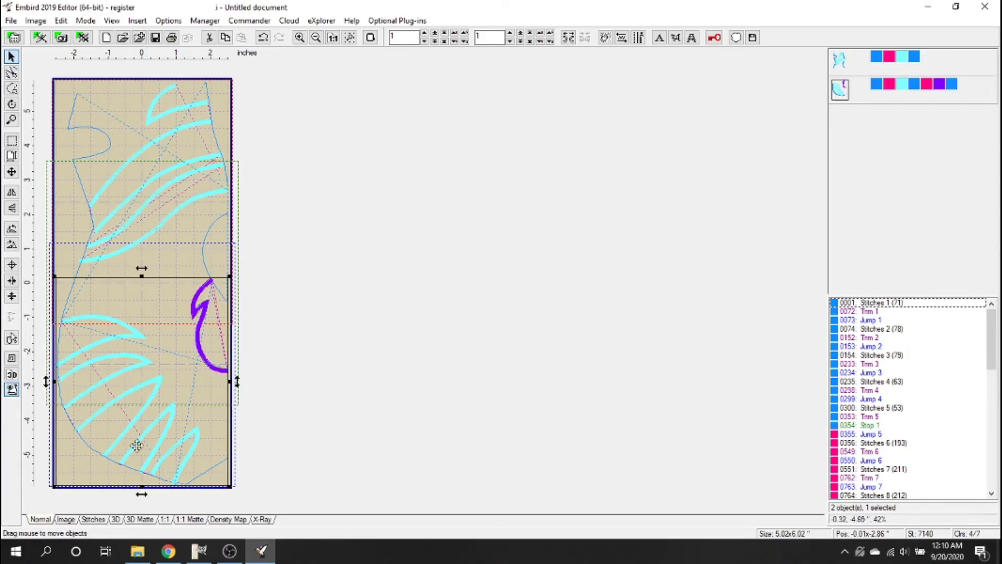
Save the split design in PES format as Peachy Body in the Embroidery Designs folder.
{"action": "left_click", "coordinate": [156, 37]}
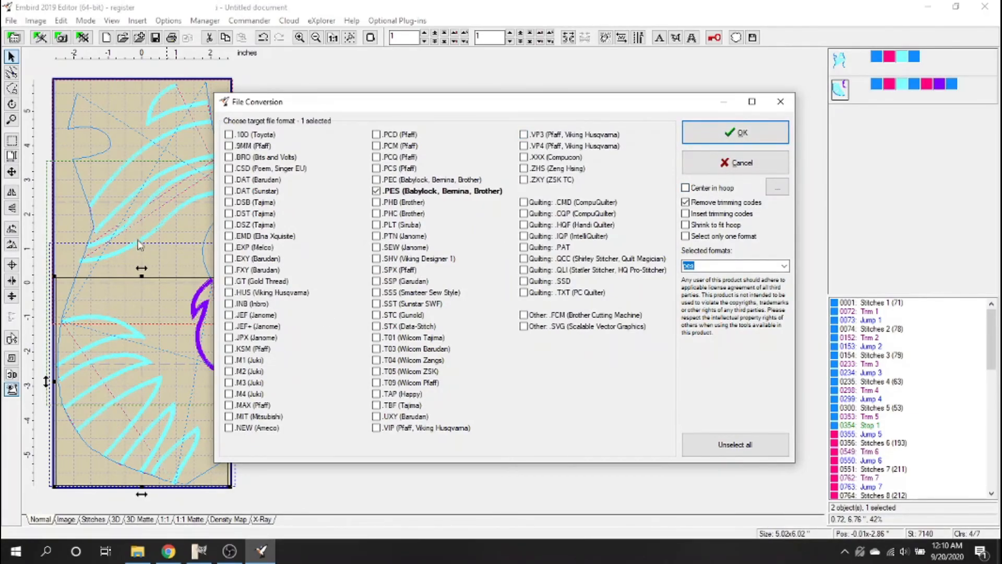
{"action": "left_click", "coordinate": [732, 131]}
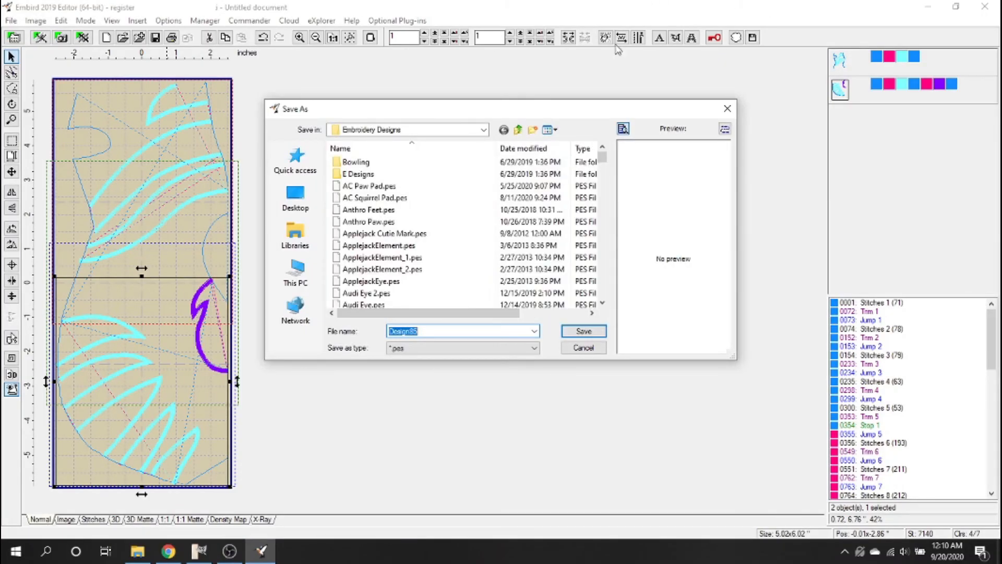
{"action": "type", "text": "Peachy Bod"}
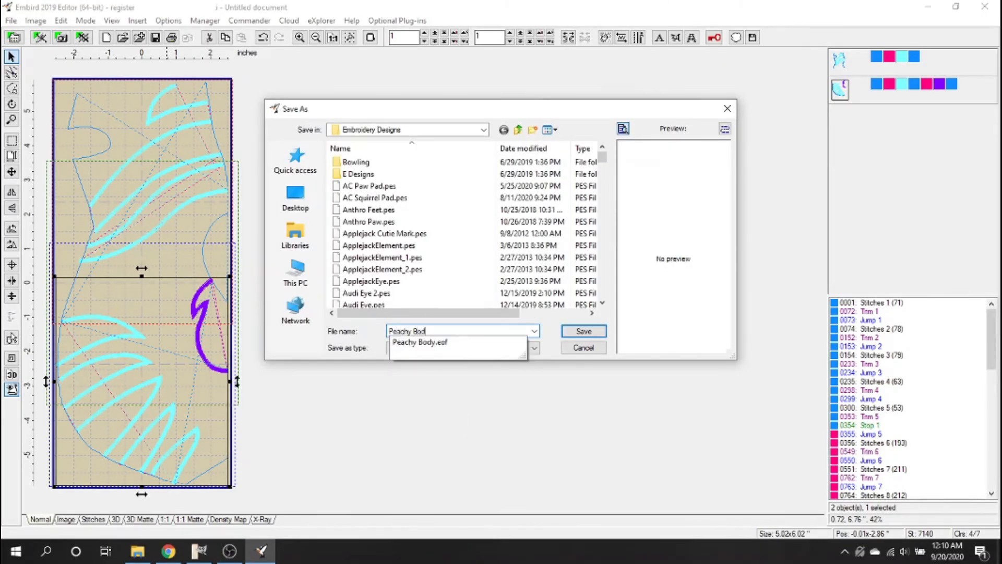
{"action": "type", "text": "y"}
{"action": "key", "text": "Return"}
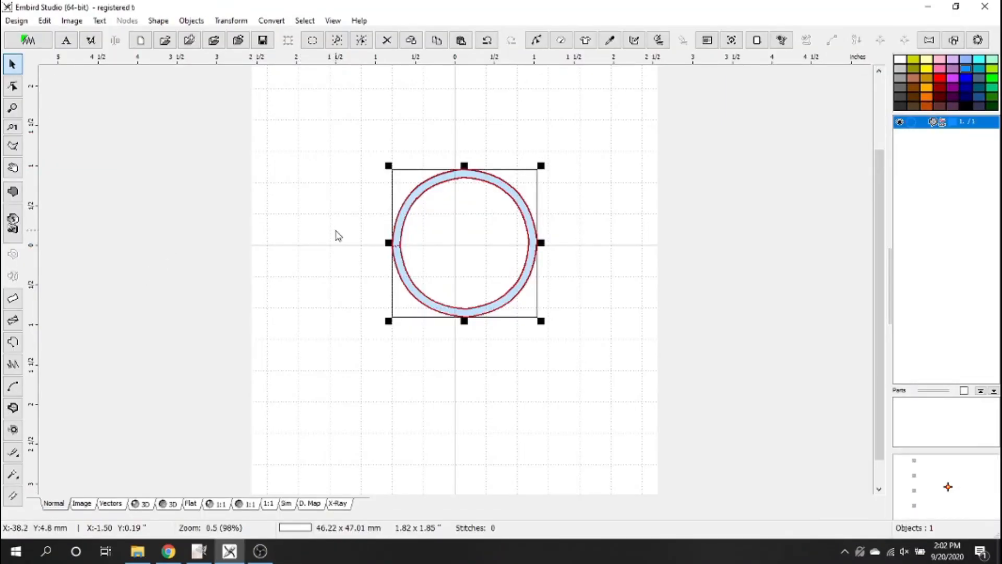
Inspect the ring design on the canvas and check the hoop size in the preferences without changing it.
{"action": "scroll", "coordinate": [336, 230], "scroll_direction": "down", "scroll_amount": 1}
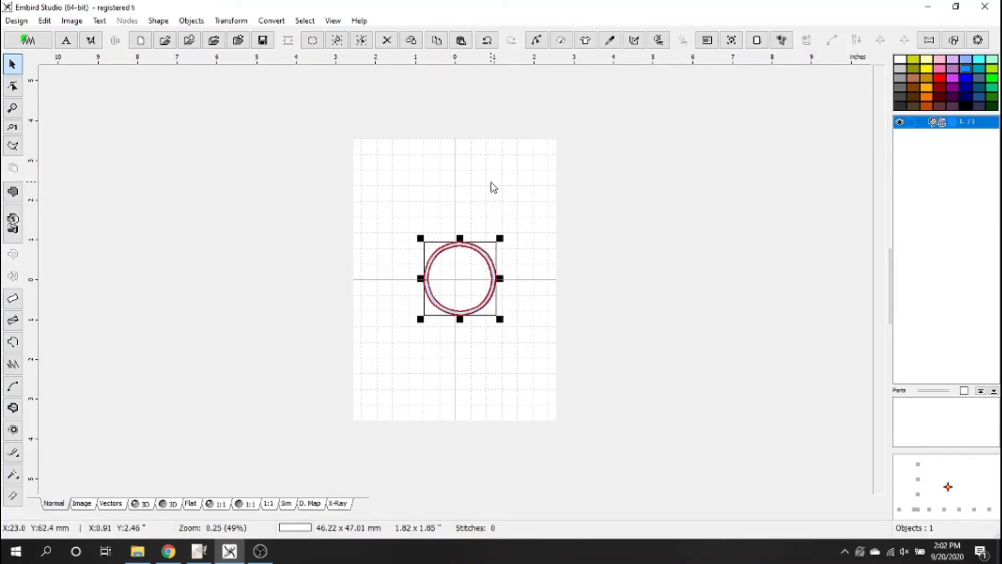
{"action": "scroll", "coordinate": [519, 202], "scroll_direction": "up", "scroll_amount": 1}
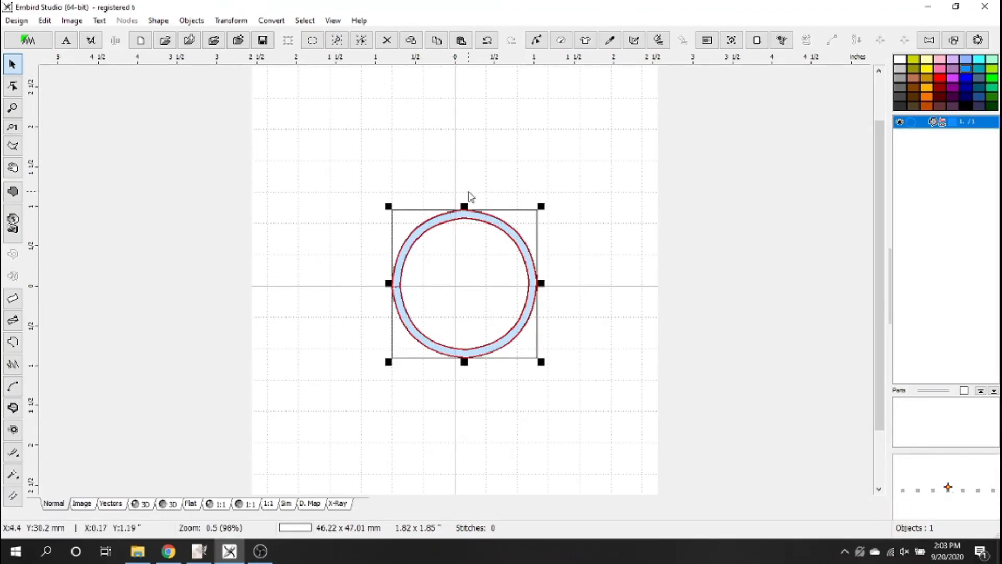
{"action": "left_click", "coordinate": [575, 261]}
{"action": "left_click", "coordinate": [757, 40]}
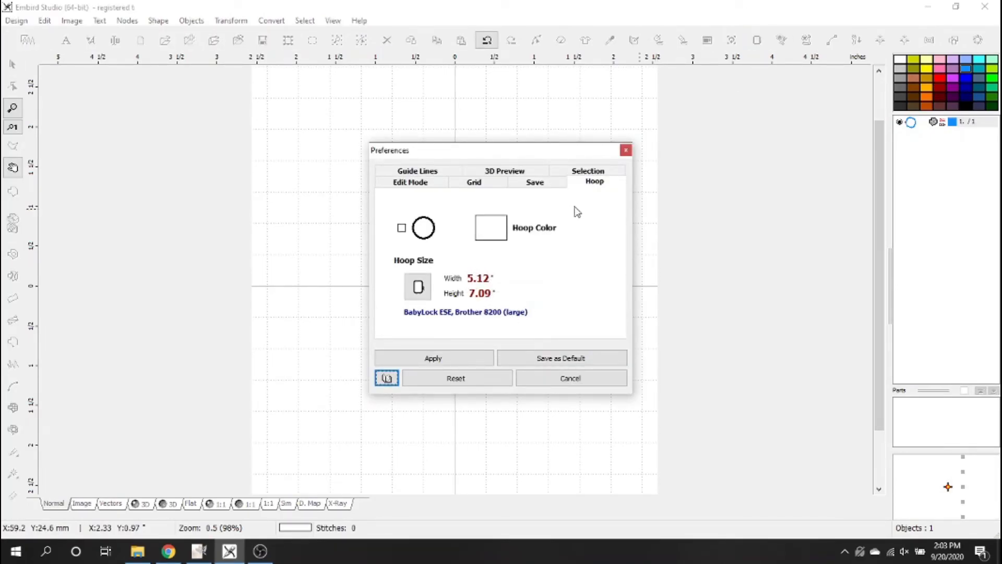
{"action": "left_click", "coordinate": [626, 150]}
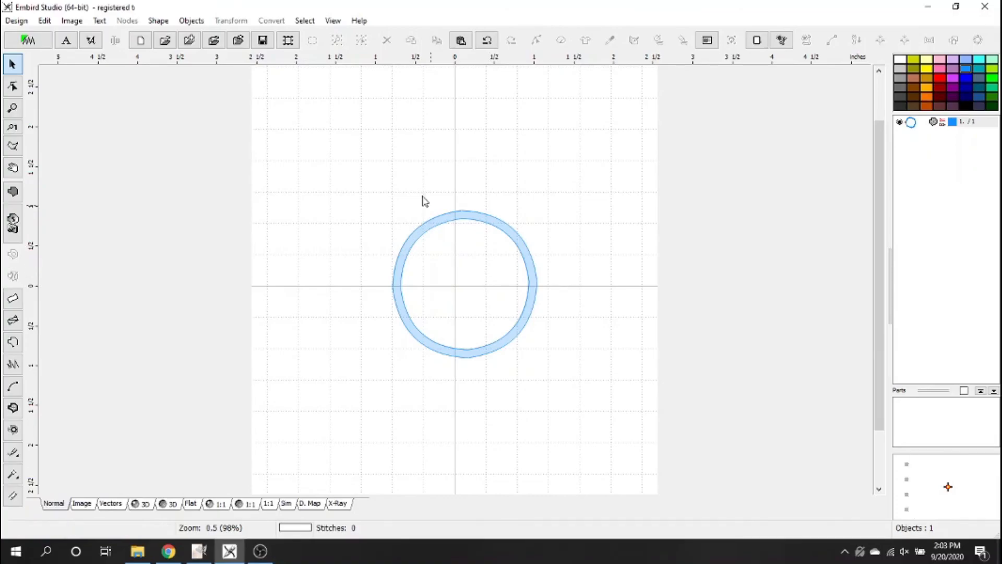
Generate the ring's stitches, save the design as dsf and transfer it to Embird Editor.
{"action": "left_click", "coordinate": [21, 48]}
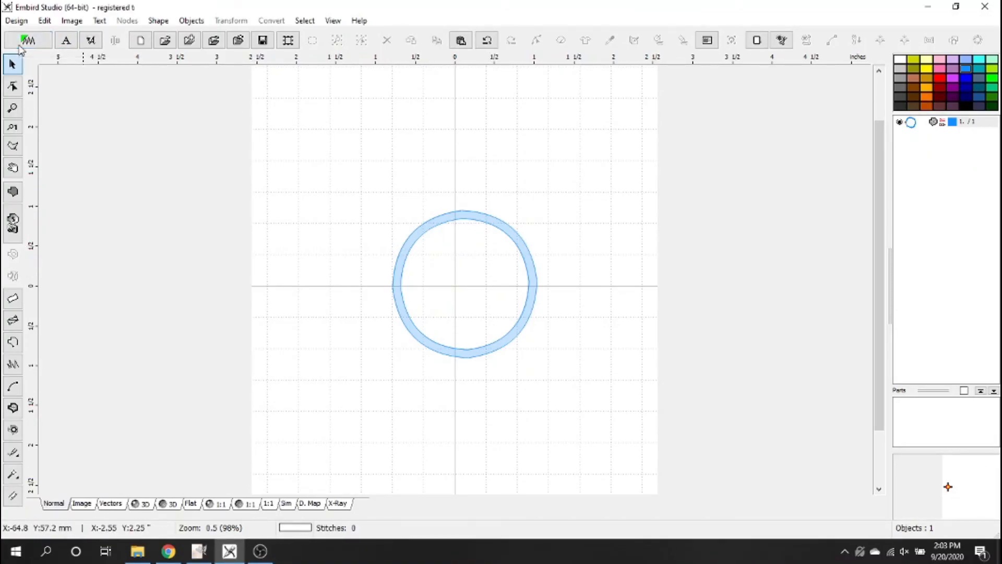
{"action": "type", "text": "dsf"}
{"action": "left_click", "coordinate": [575, 330]}
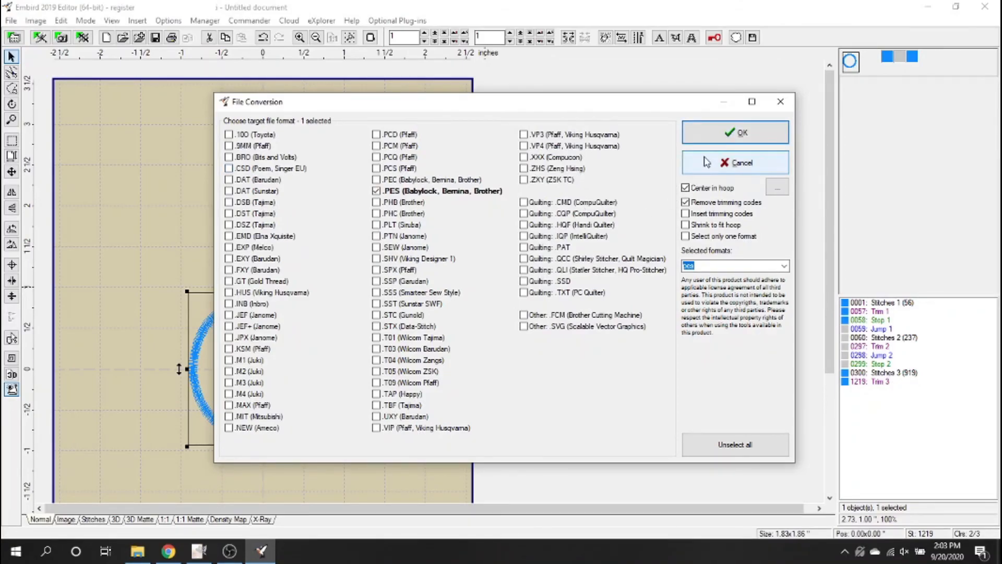
Save the ring in PES format as dd in the Embroidery Designs folder, accepting the 3.94 x 3.94" hoop size and older format v. 1.
{"action": "left_click", "coordinate": [723, 138]}
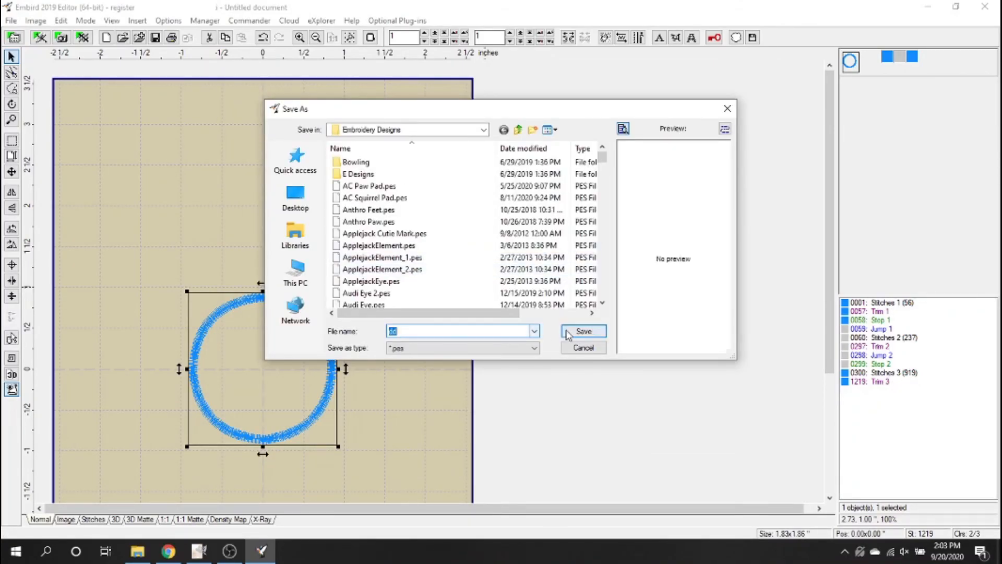
{"action": "left_click", "coordinate": [583, 331]}
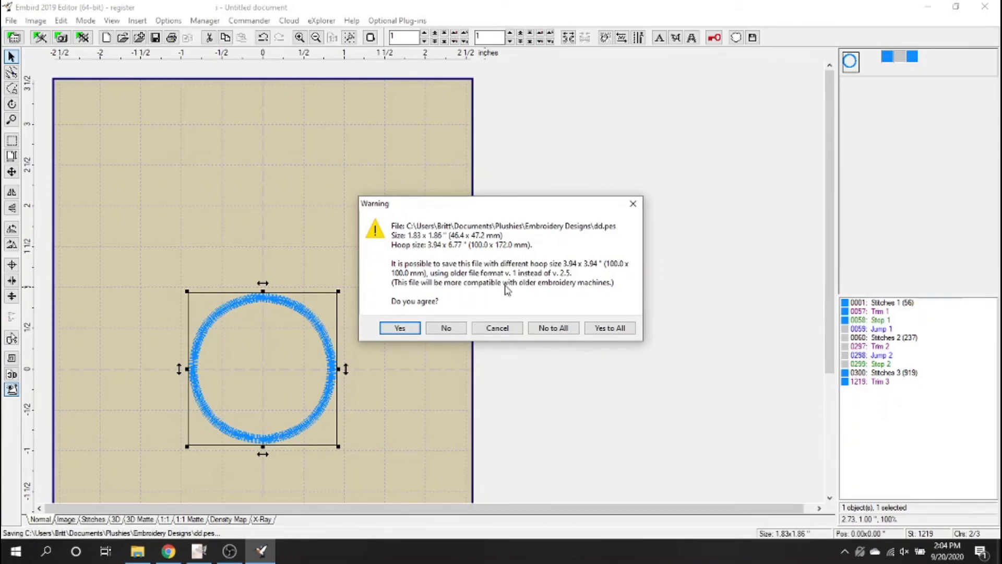
{"action": "left_click", "coordinate": [400, 327]}
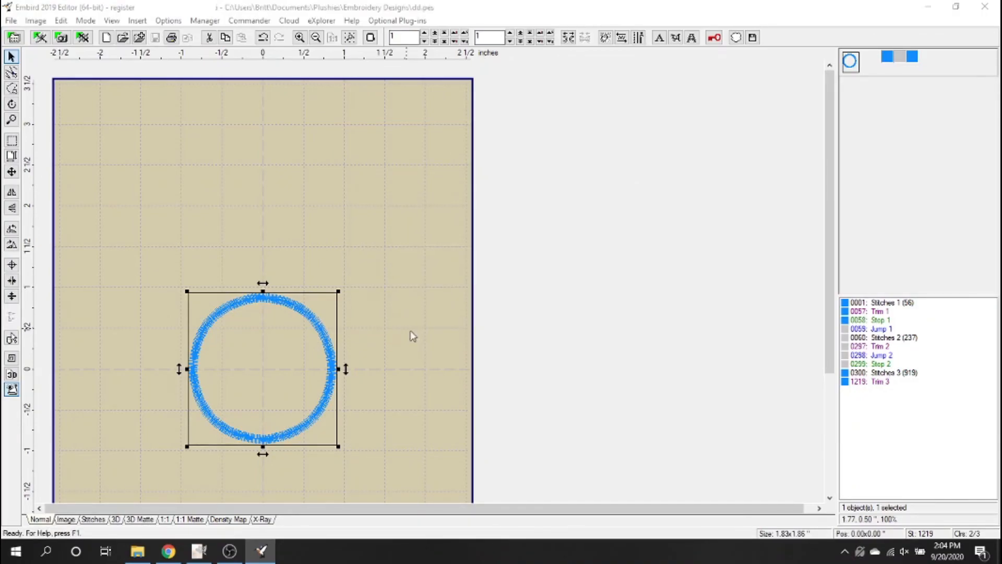
Deselect the stitched ring and check its size and placement within the hoop.
{"action": "scroll", "coordinate": [413, 332], "scroll_direction": "down", "scroll_amount": 1}
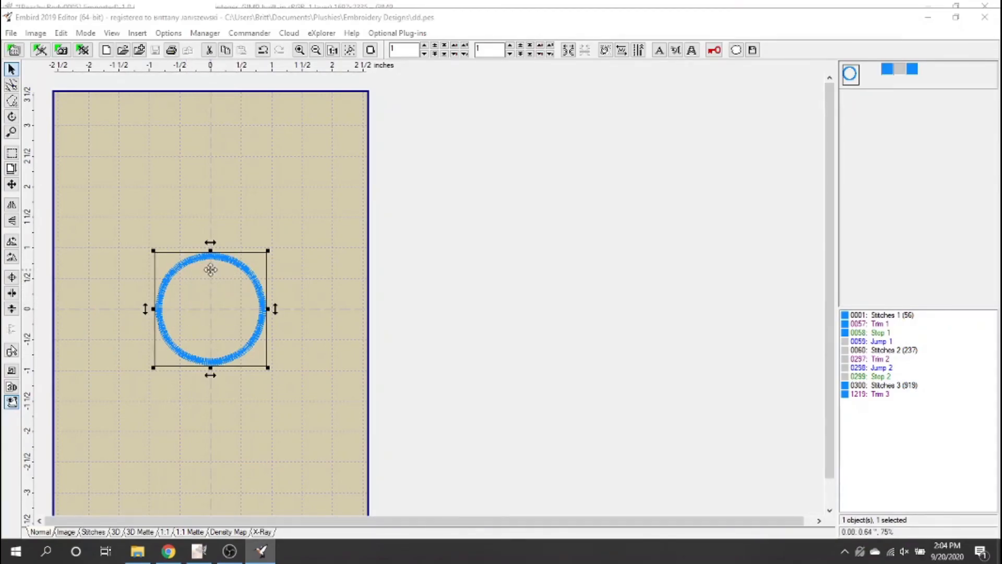
{"action": "scroll", "coordinate": [223, 285], "scroll_direction": "down", "scroll_amount": 1}
{"action": "scroll", "coordinate": [183, 240], "scroll_direction": "up", "scroll_amount": 1}
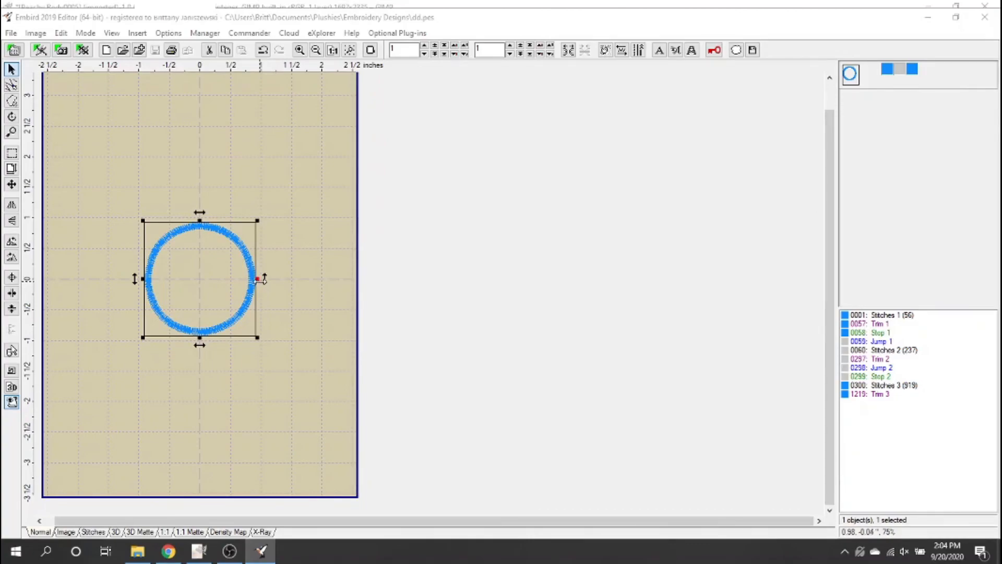
{"action": "left_click", "coordinate": [413, 270]}
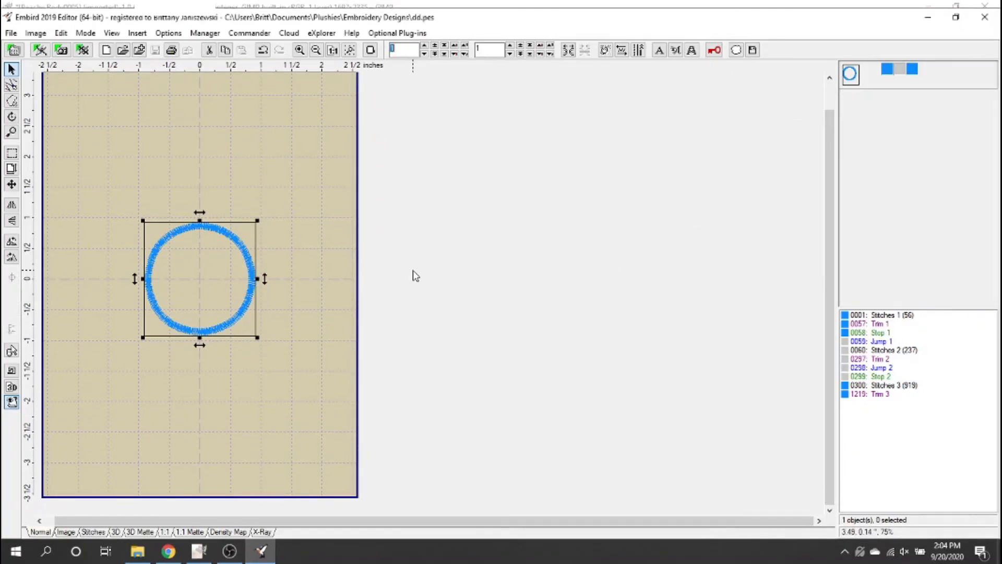
{"action": "left_click", "coordinate": [416, 276]}
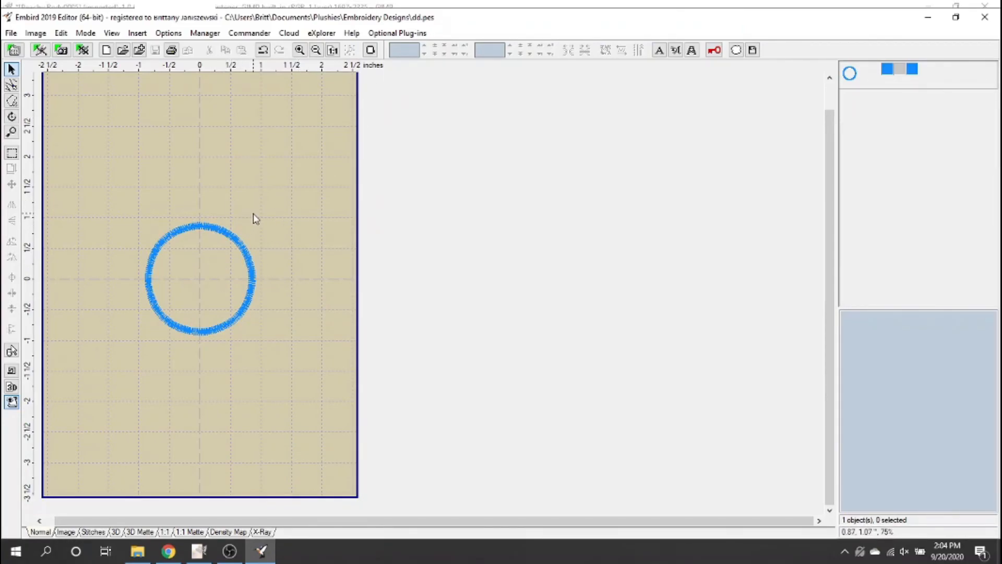
{"action": "scroll", "coordinate": [318, 230], "scroll_direction": "down", "scroll_amount": 1}
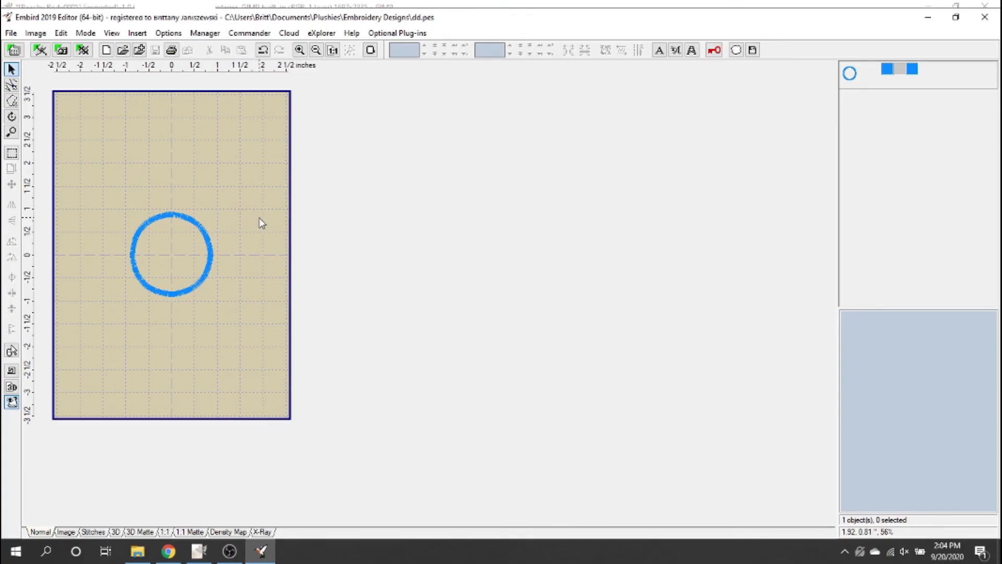
{"action": "scroll", "coordinate": [203, 204], "scroll_direction": "up", "scroll_amount": 1}
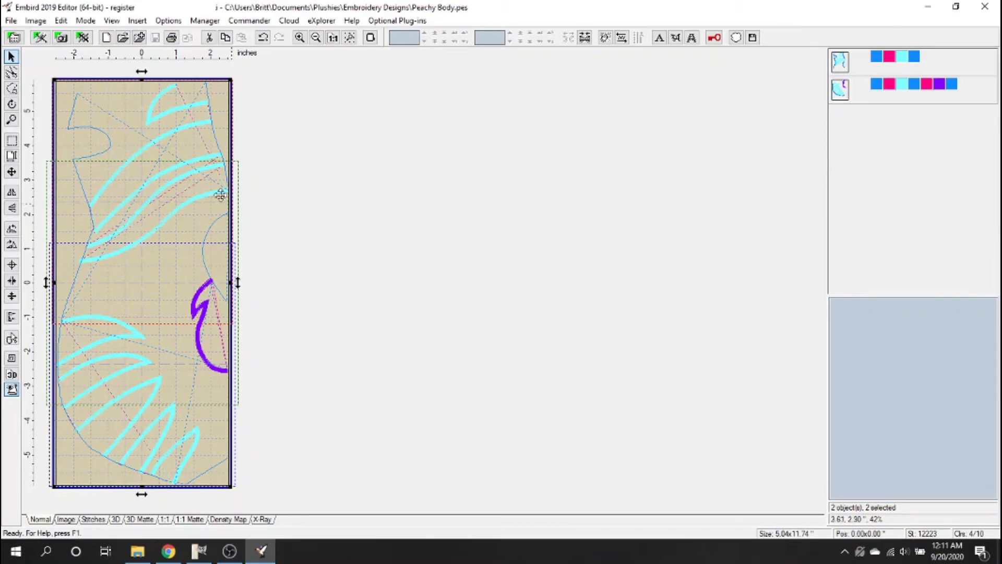
Examine the Peachy Body design's two split halves against the overlapping hoop positions.
{"action": "scroll", "coordinate": [141, 137], "scroll_direction": "up", "scroll_amount": 1}
{"action": "scroll", "coordinate": [120, 216], "scroll_direction": "up", "scroll_amount": 1}
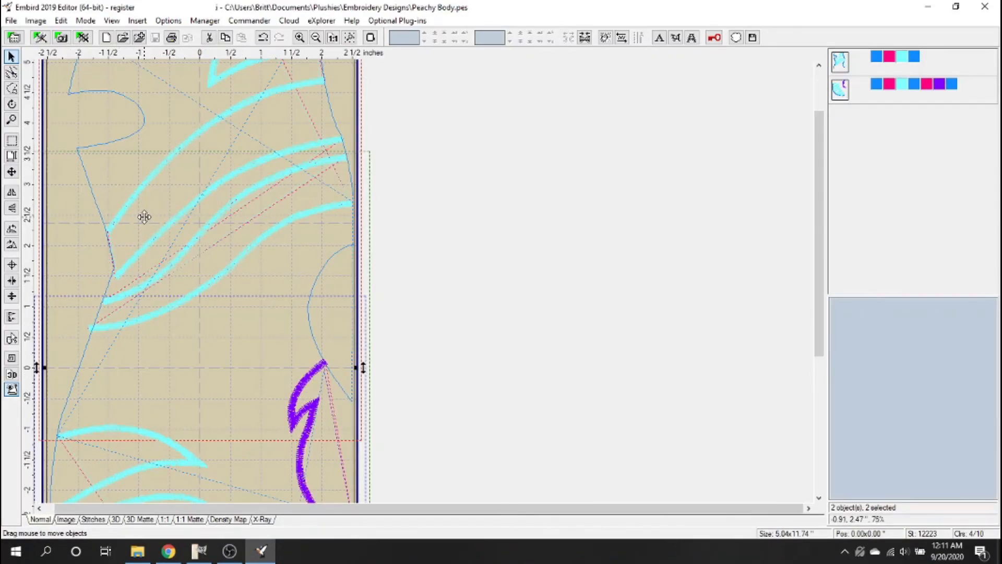
{"action": "scroll", "coordinate": [147, 220], "scroll_direction": "down", "scroll_amount": 1}
{"action": "scroll", "coordinate": [132, 221], "scroll_direction": "down", "scroll_amount": 1}
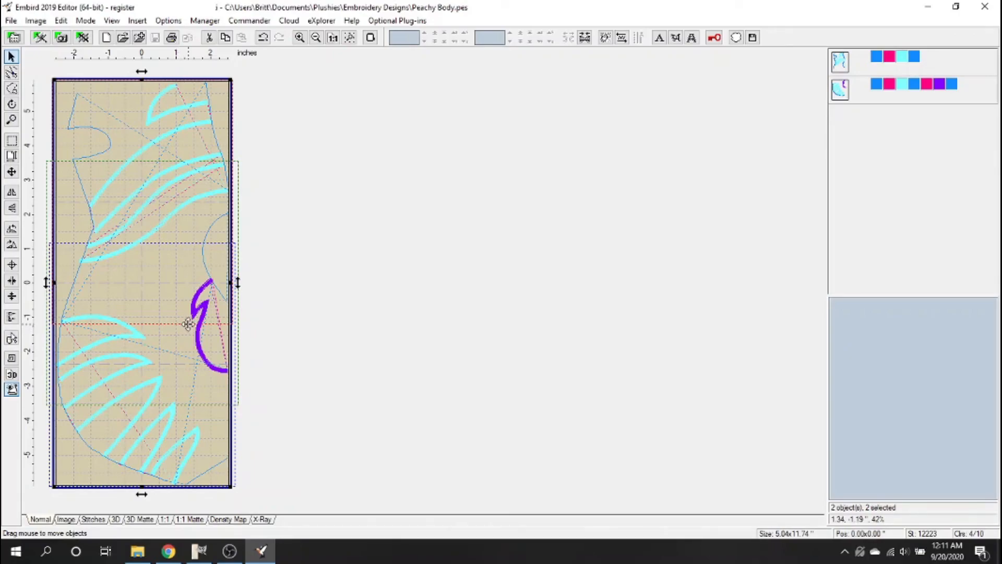
{"action": "scroll", "coordinate": [97, 183], "scroll_direction": "up", "scroll_amount": 1}
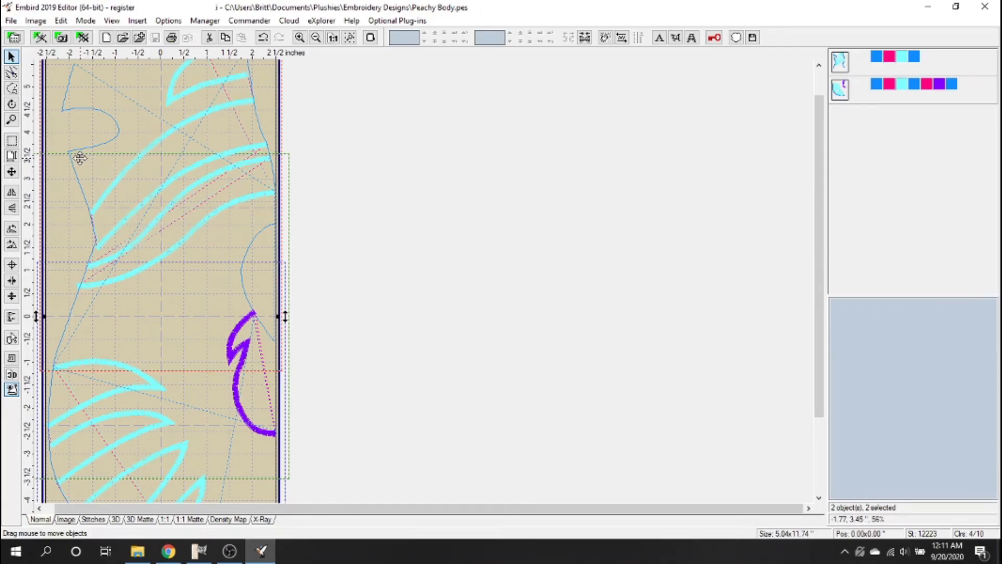
{"action": "scroll", "coordinate": [320, 138], "scroll_direction": "down", "scroll_amount": 1}
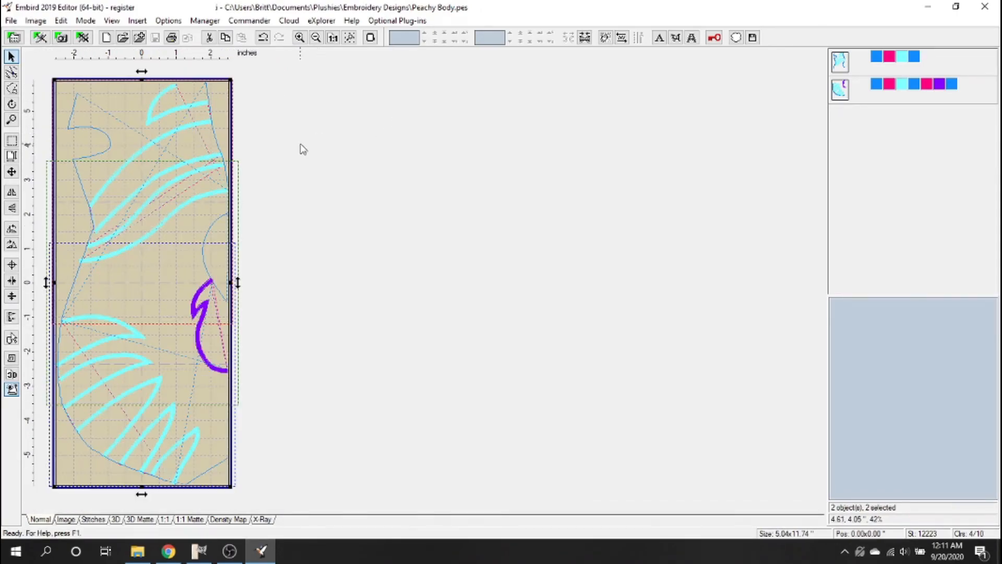